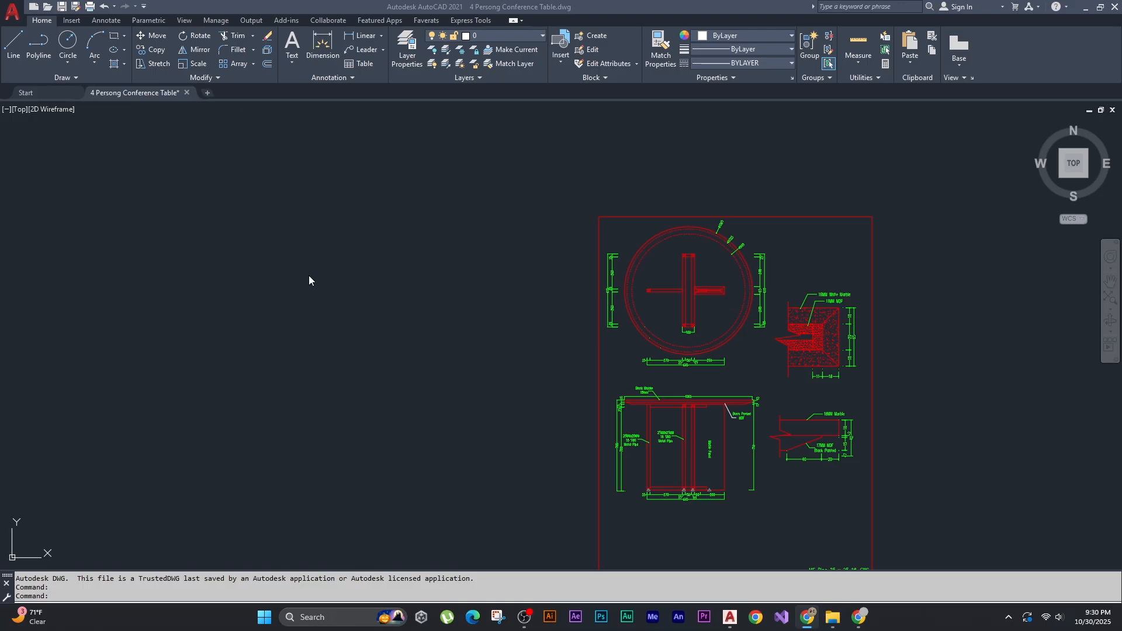
- Insert the desktop screenshot image into the empty space left of the conference table drawing, picking its insertion point and scale on screen
click(557, 270)
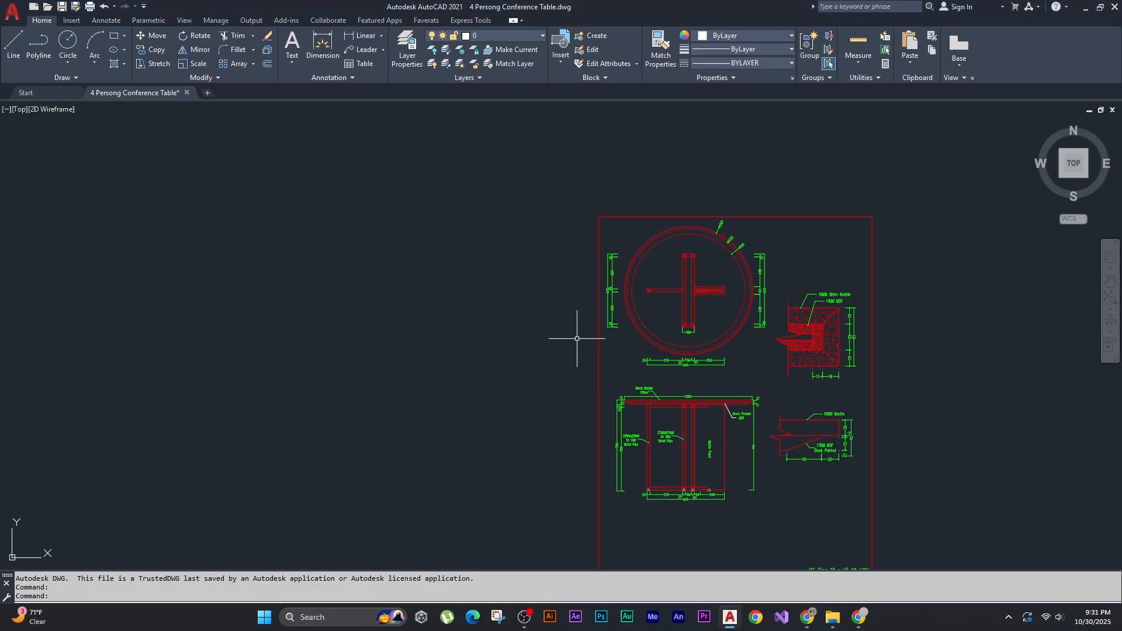
middle_drag(577, 339, 559, 281)
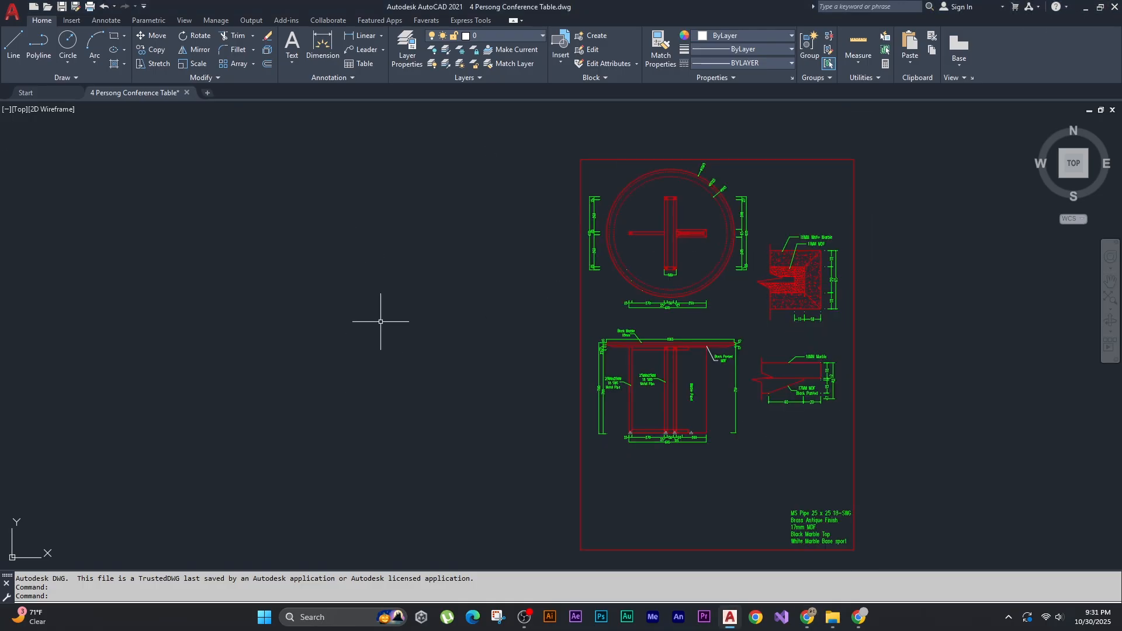
key(super+Down)
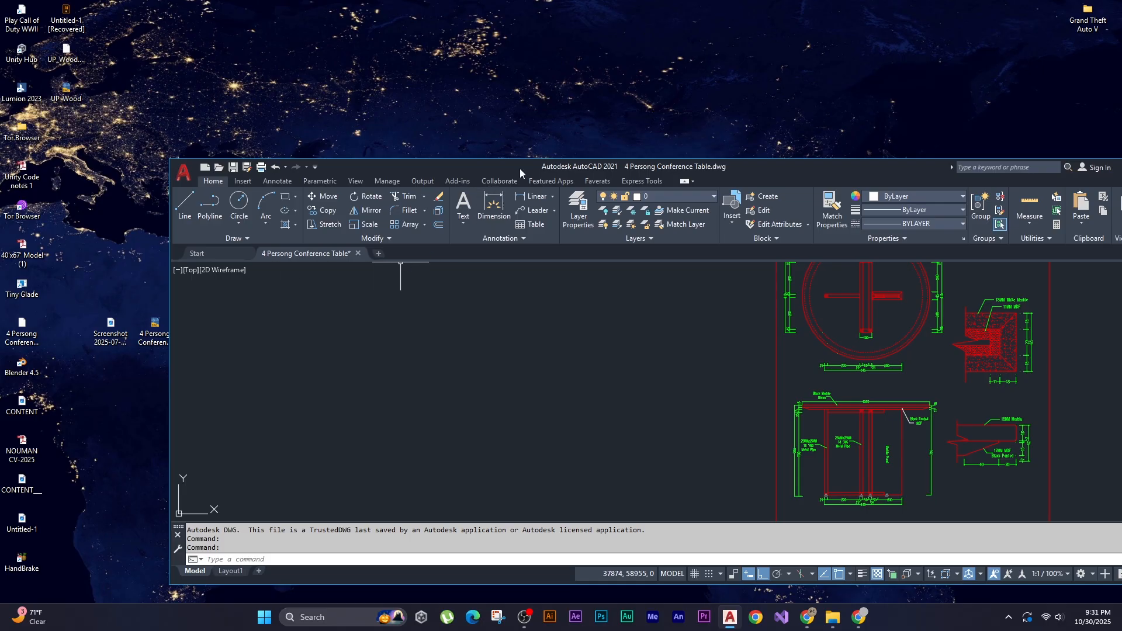
drag(520, 168, 538, 153)
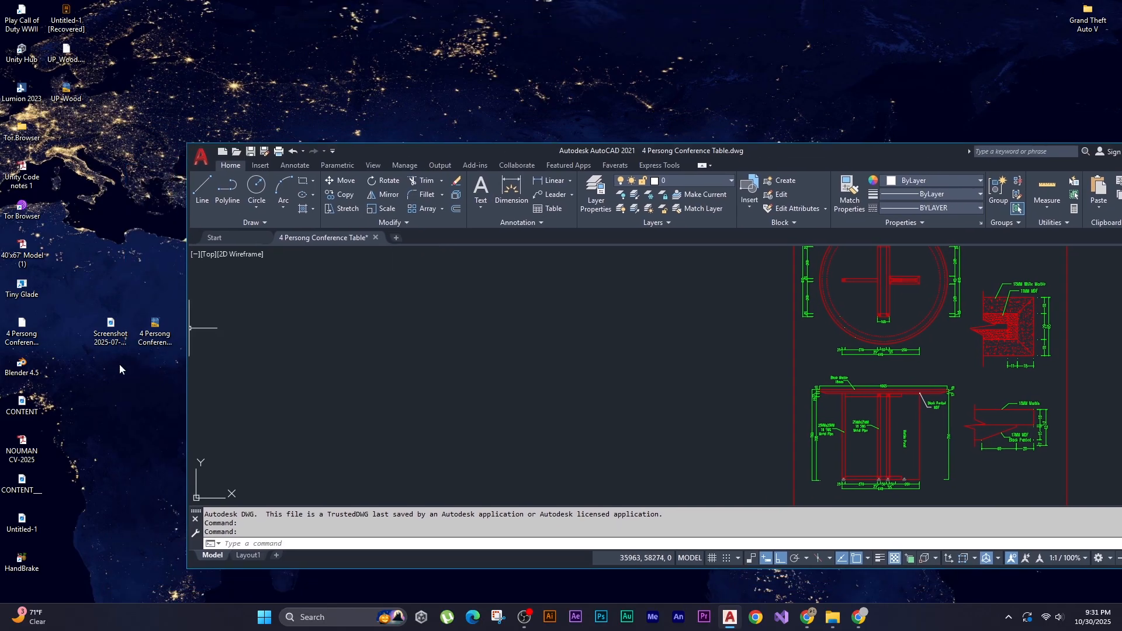
double_click(114, 327)
drag(110, 327, 352, 331)
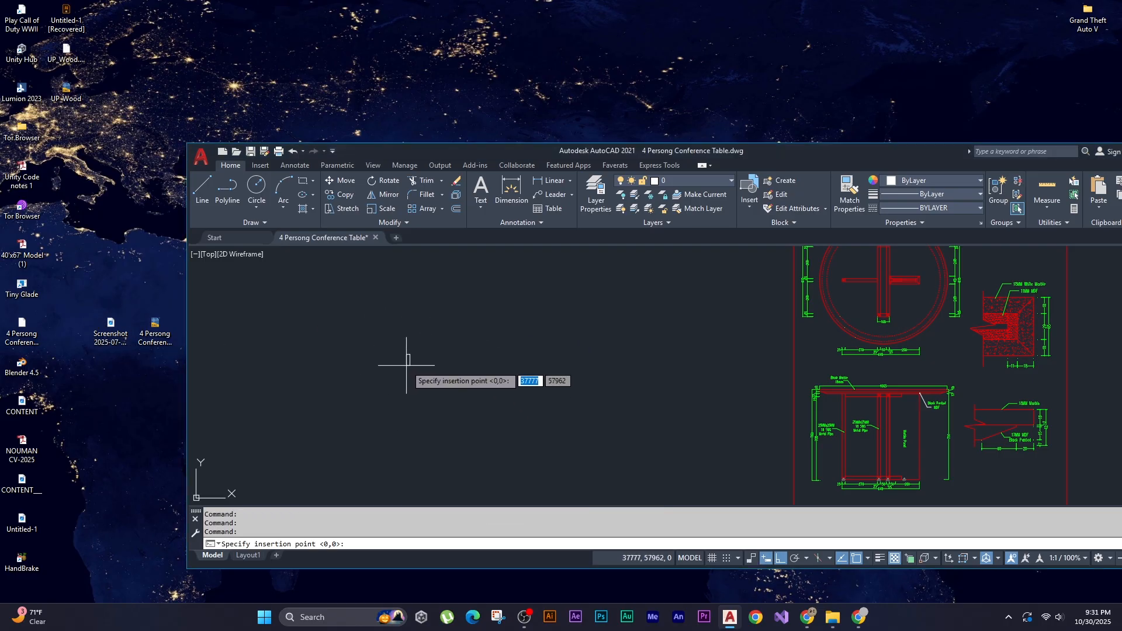
click(389, 370)
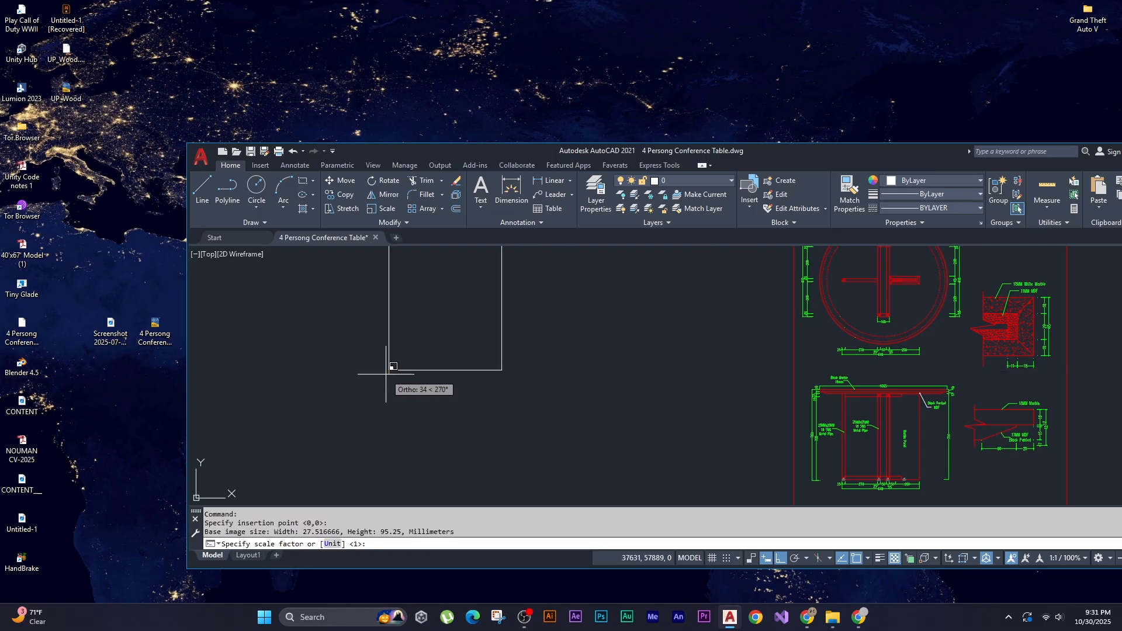
click(386, 374)
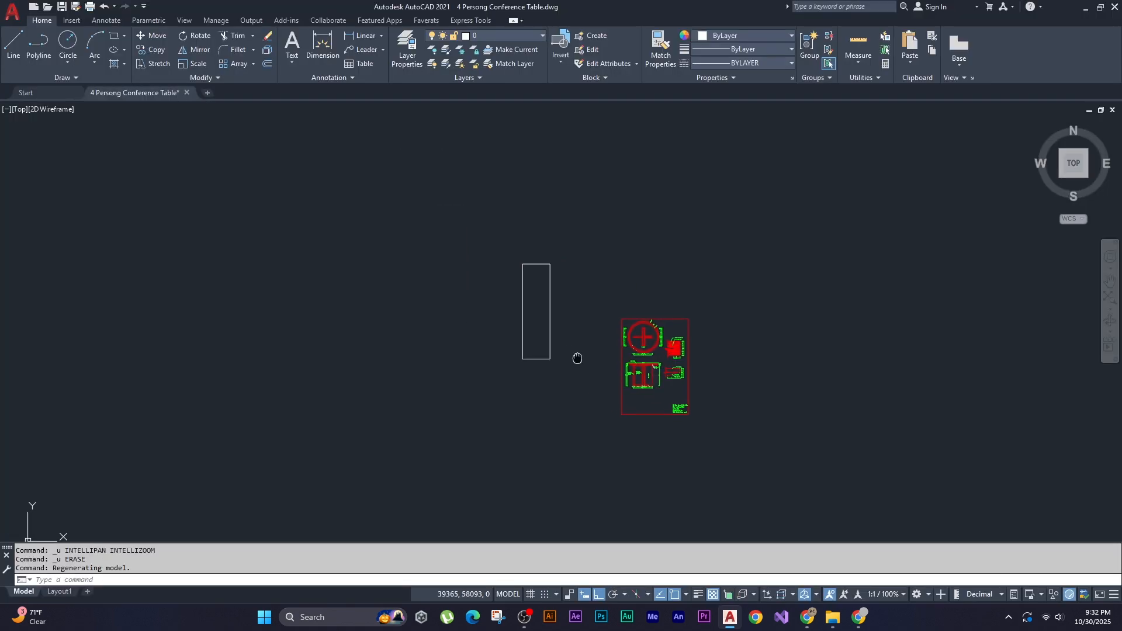
- Move the inserted pattern image horizontally to the left, farther away from the conference table drawing
click(501, 221)
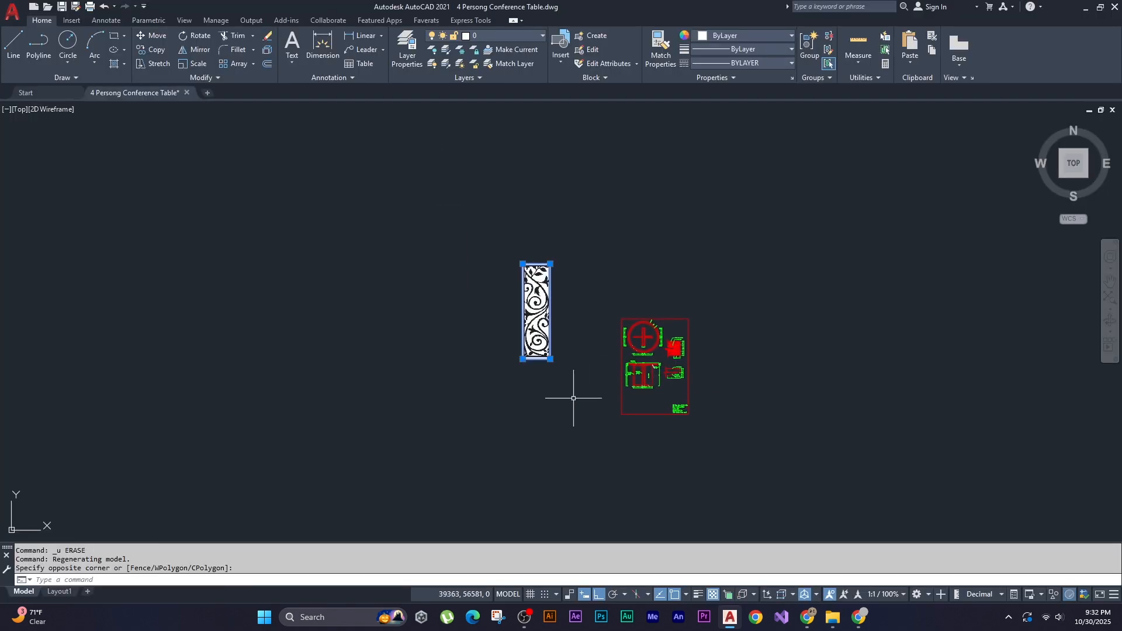
click(573, 398)
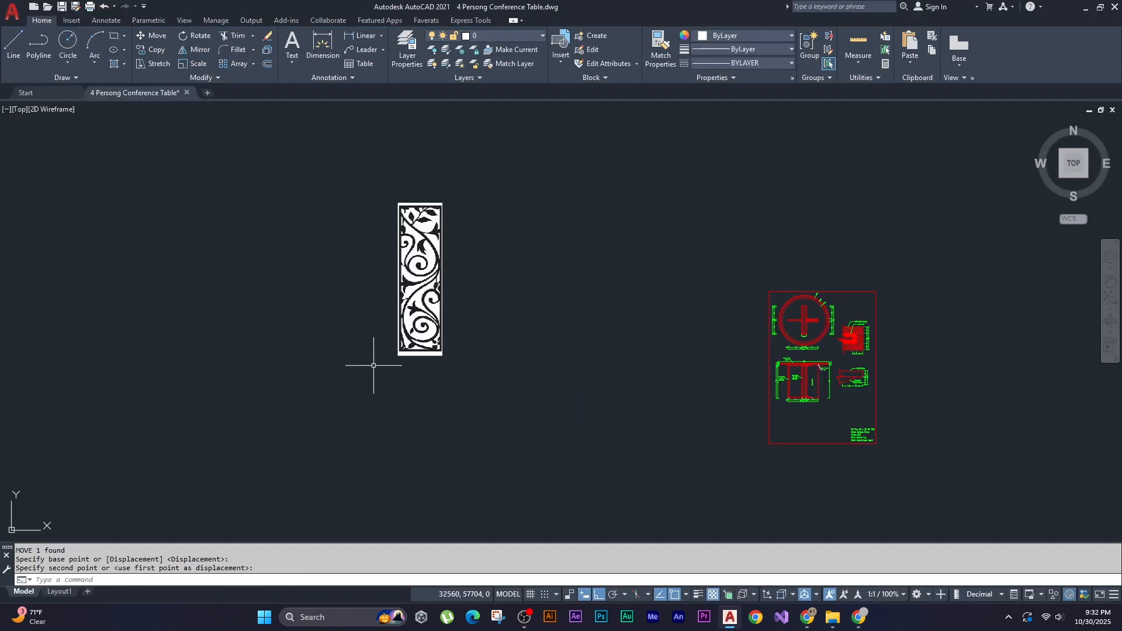
scroll(395, 281, up, 5)
middle_drag(501, 291, 474, 337)
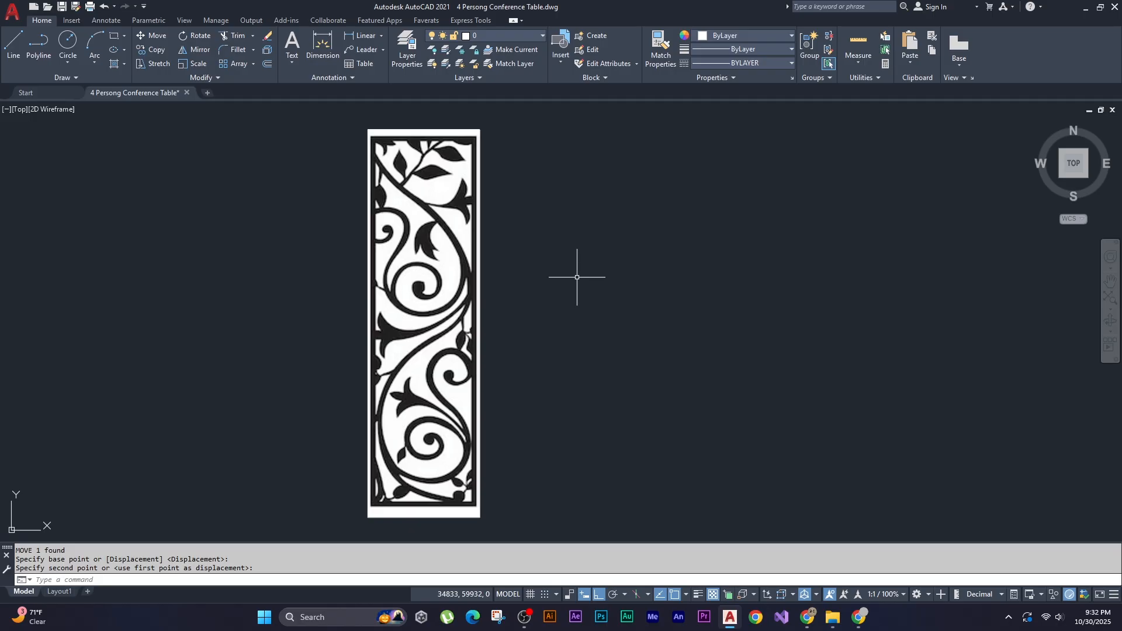
- Draw a horizontal reference line 600 long to the right of the pattern image's upper end
scroll(409, 380, down, 3)
scroll(421, 263, up, 3)
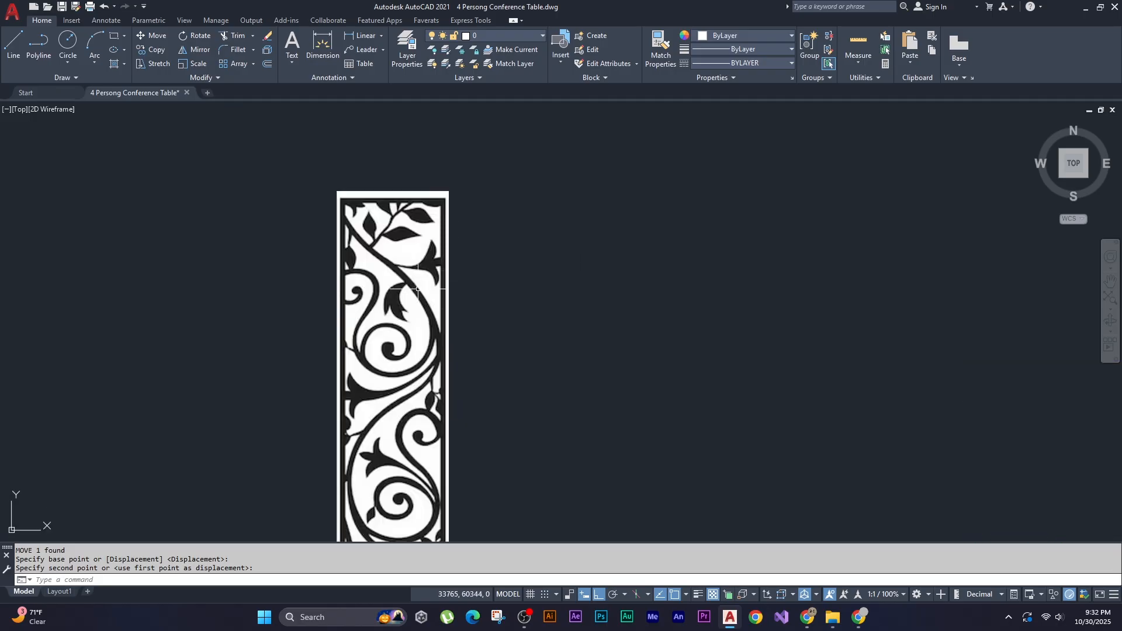
scroll(423, 202, up, 4)
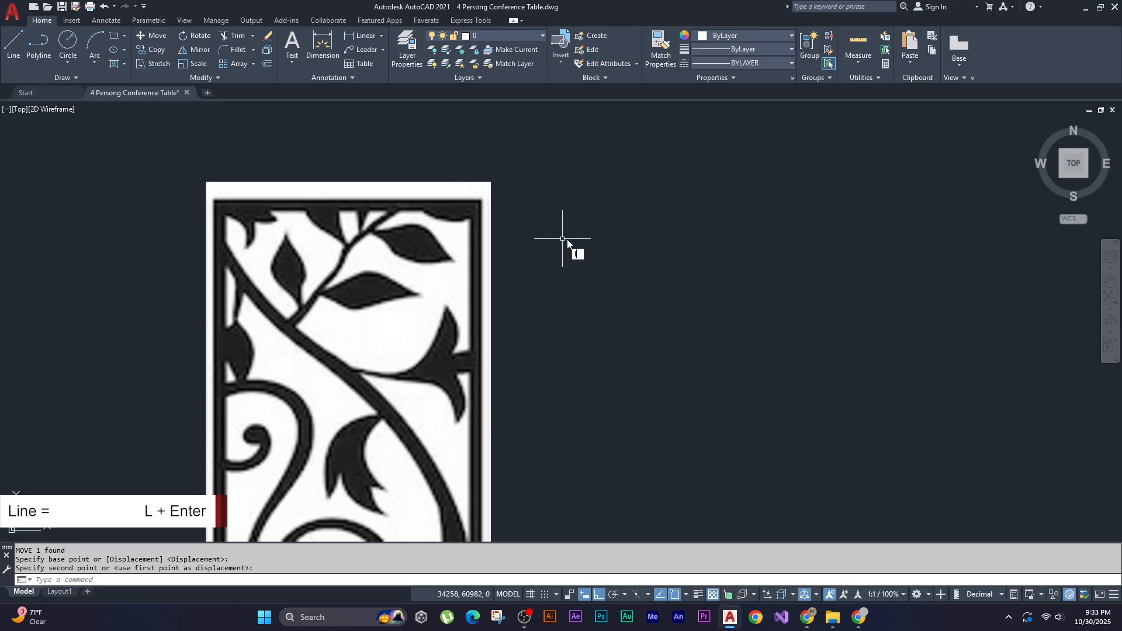
key(Return)
click(584, 203)
text(6)
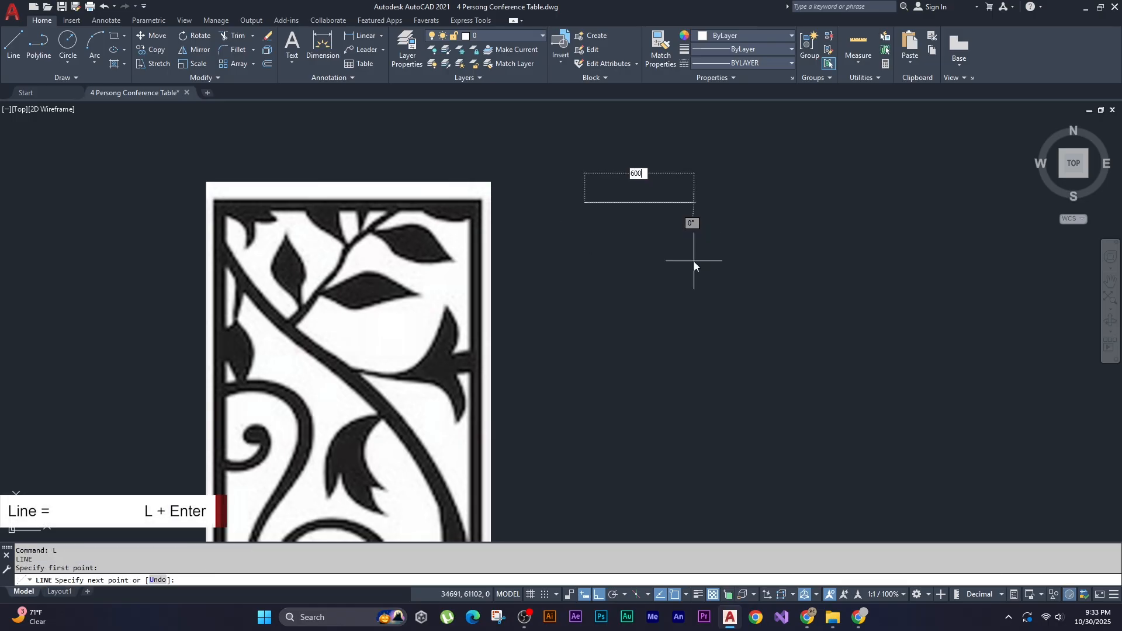
text(00)
key(Return)
key(Return)
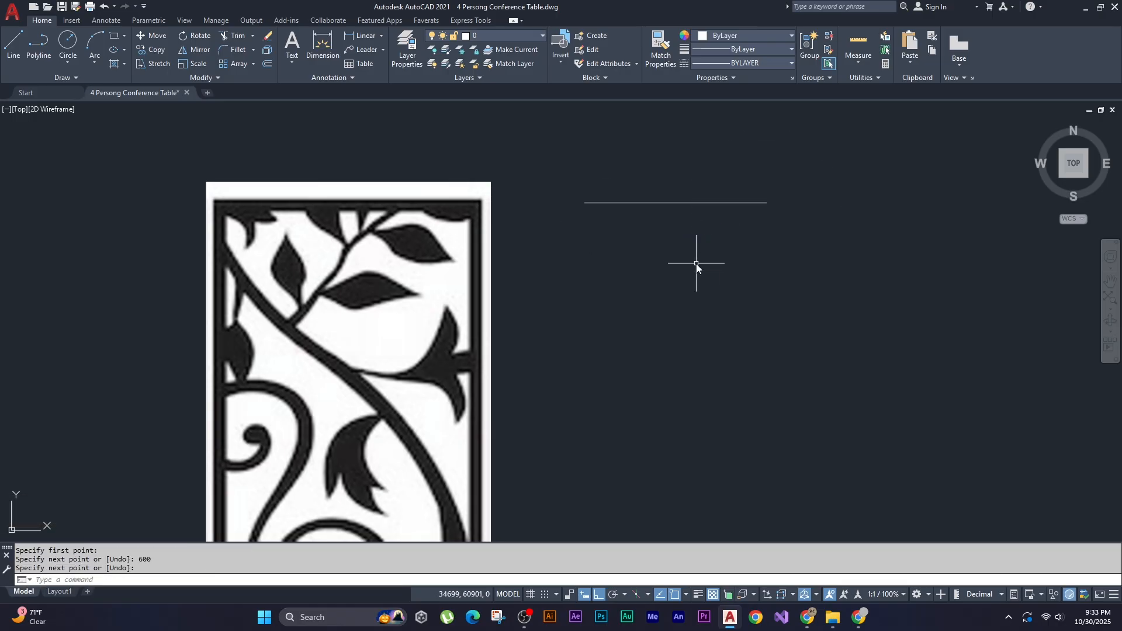
- Add a linear dimension above the horizontal reference line to check its length
text(dli)
key(Return)
key(Return)
click(649, 203)
click(646, 184)
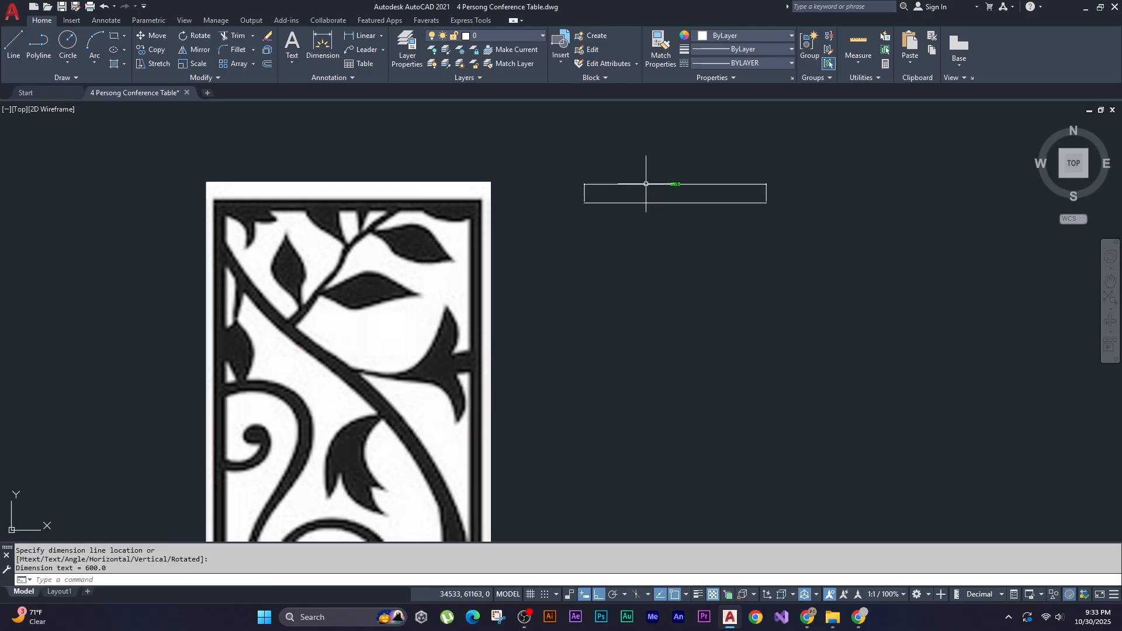
scroll(684, 179, up, 6)
scroll(684, 179, up, 2)
scroll(669, 280, down, 8)
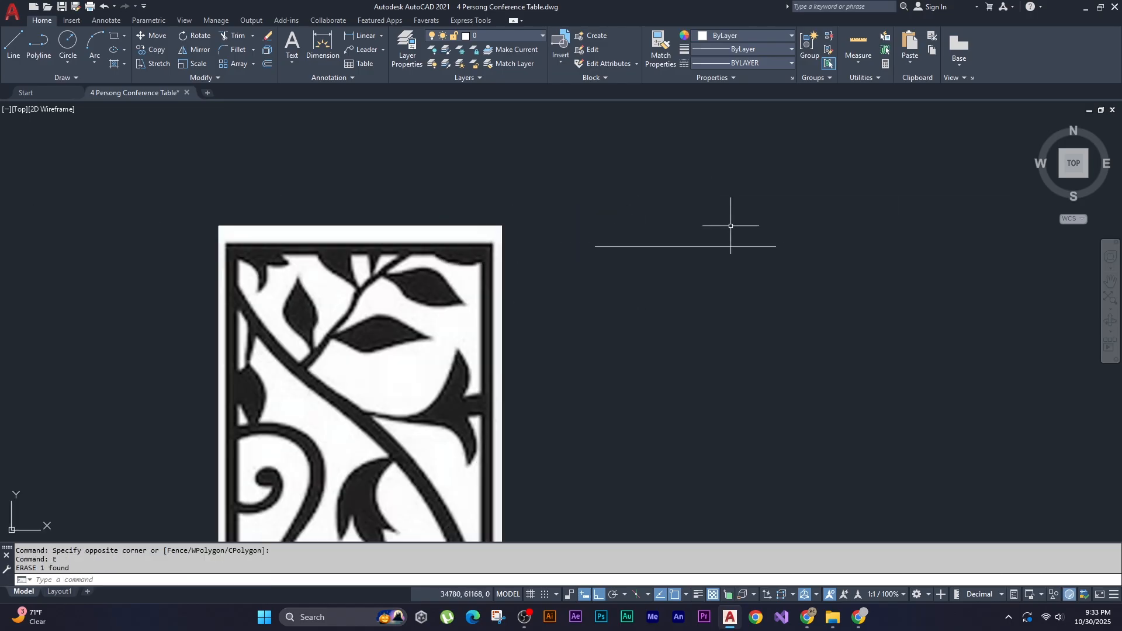
- Move the reference line straight up, above the level of the pattern image's upper edge
click(725, 246)
text(m)
key(Return)
click(693, 361)
click(693, 277)
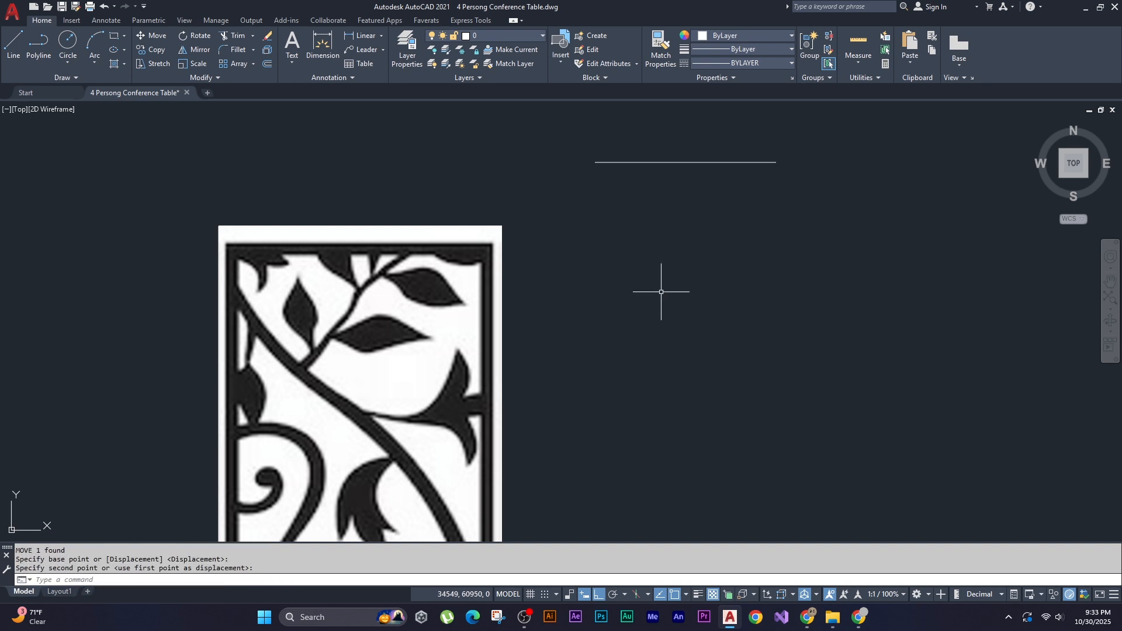
- Trace a horizontal line along the pattern frame's top outer edge, from its right corner to its left corner
text(l)
key(Return)
scroll(474, 234, up, 5)
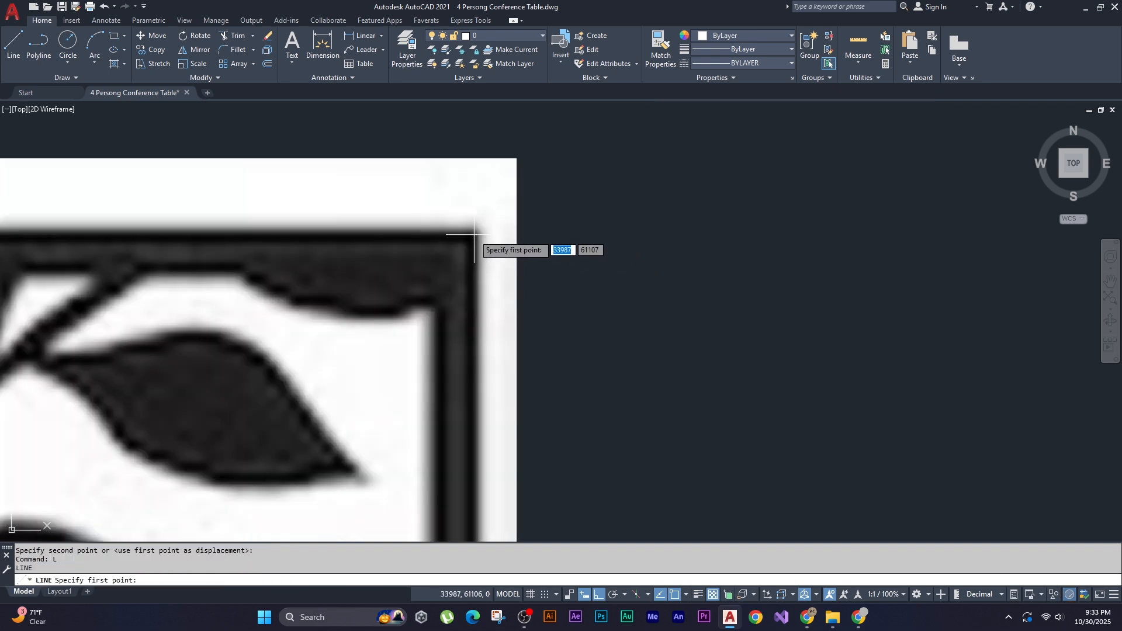
click(474, 235)
scroll(474, 235, down, 7)
scroll(287, 270, up, 6)
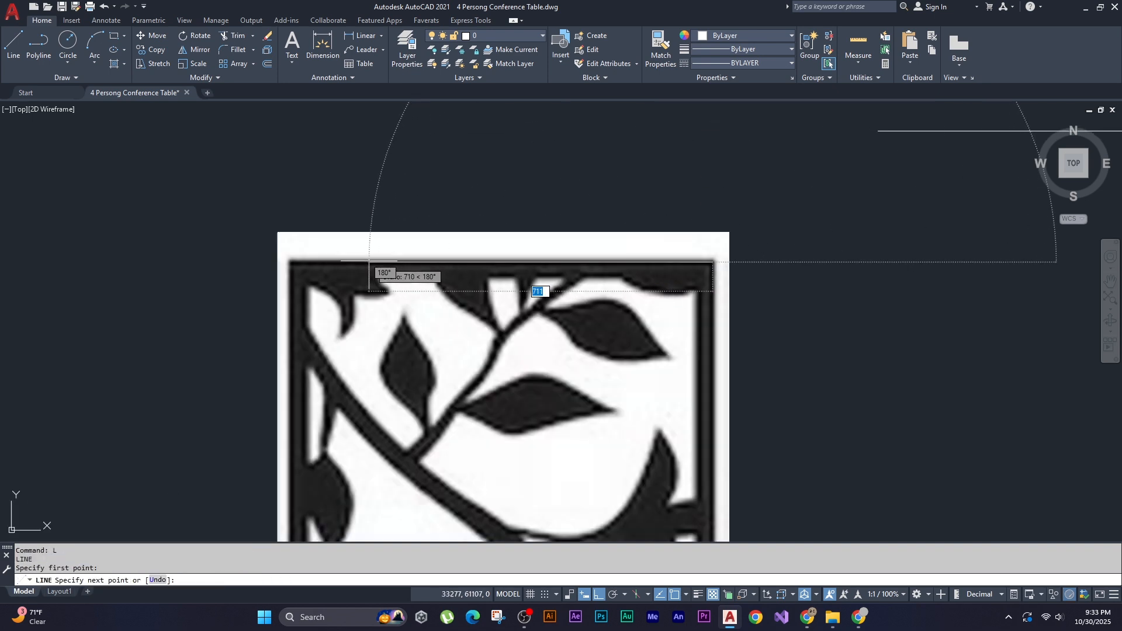
click(293, 269)
key(Return)
- Move the traced frame-width line straight up, just above the pattern image
scroll(294, 270, down, 3)
click(258, 268)
click(638, 324)
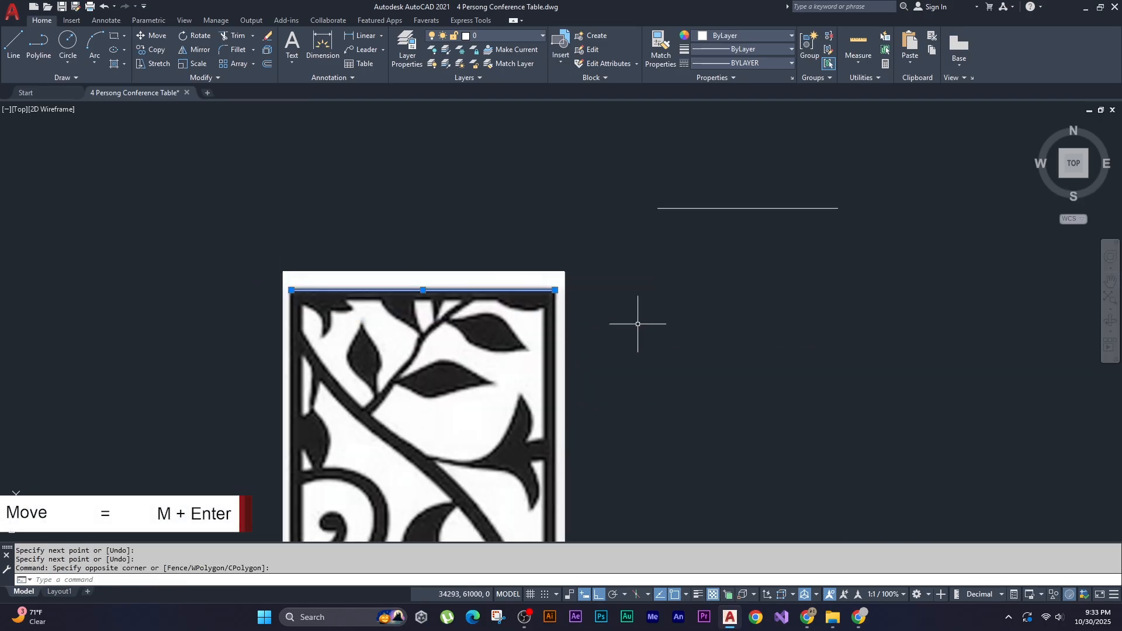
text(m)
key(Return)
click(127, 334)
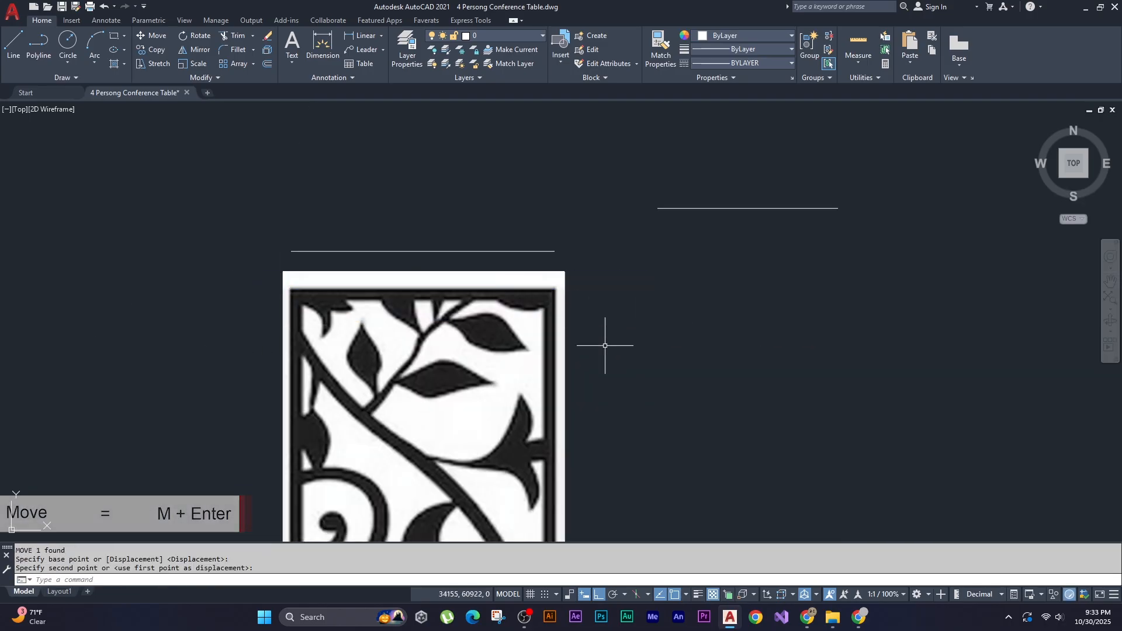
- Align the image and traced line to the 600-long reference line, matching both endpoints and scaling the objects to the alignment points
click(619, 383)
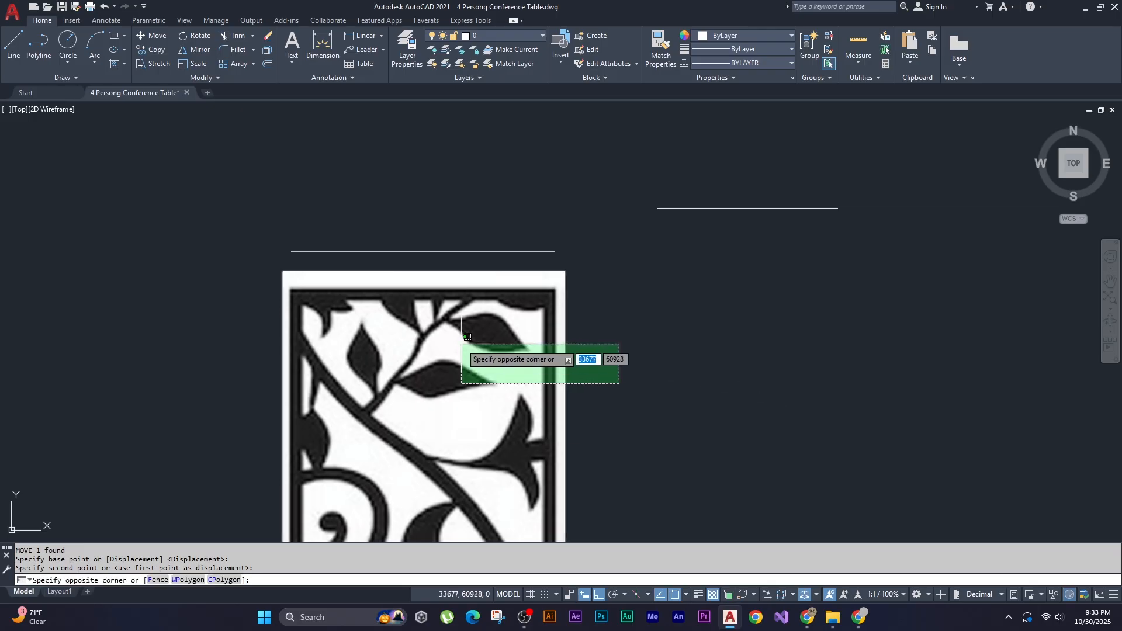
click(463, 340)
click(567, 217)
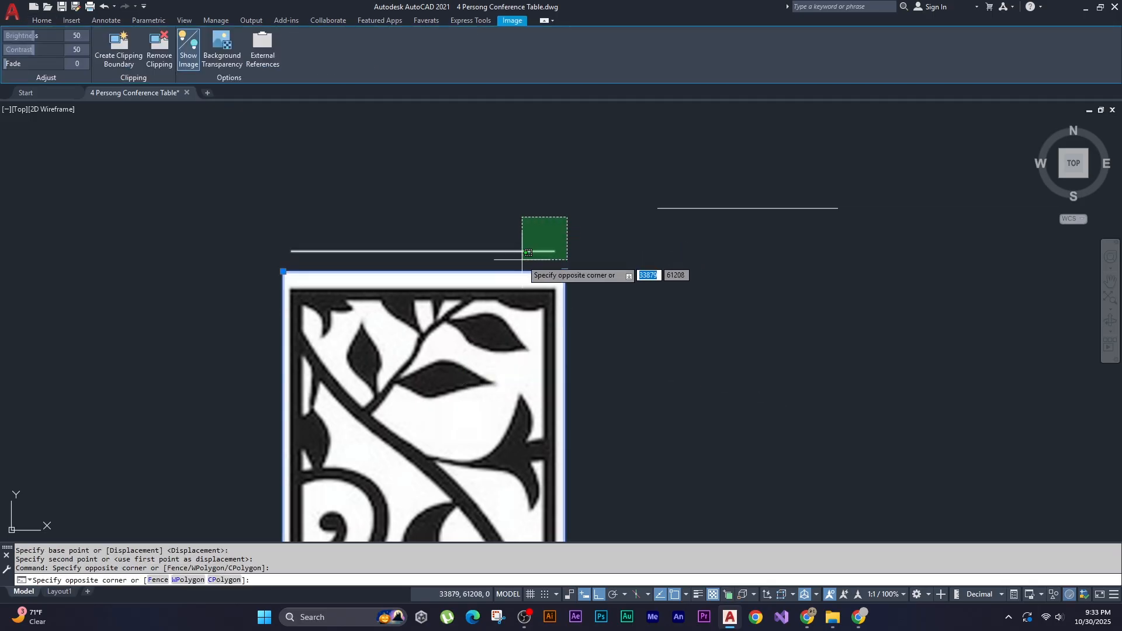
click(522, 255)
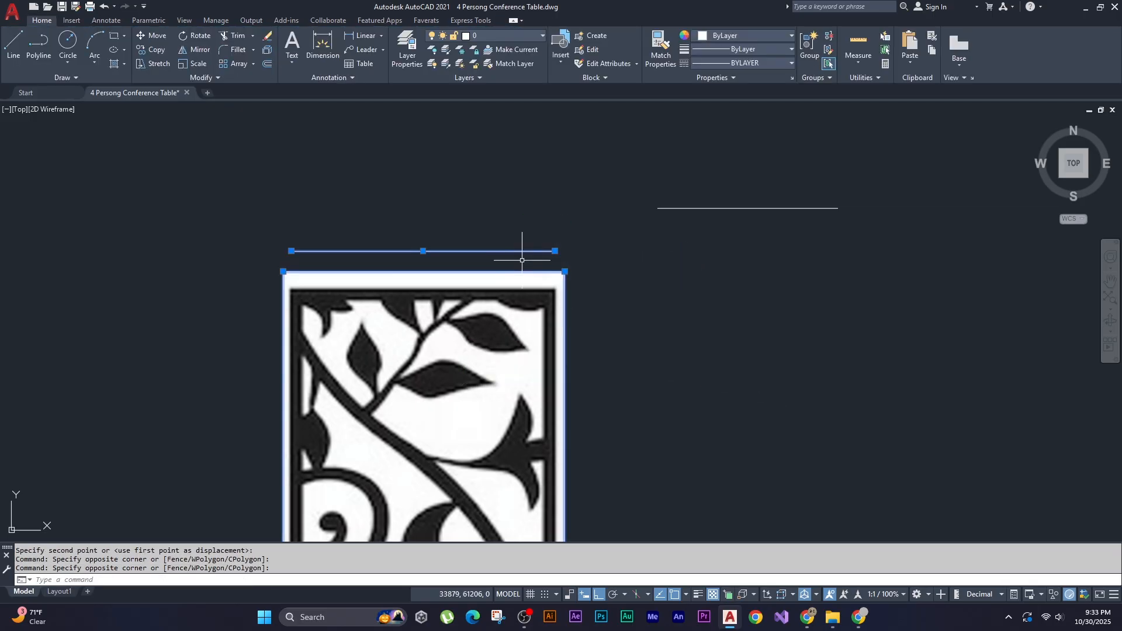
text(al)
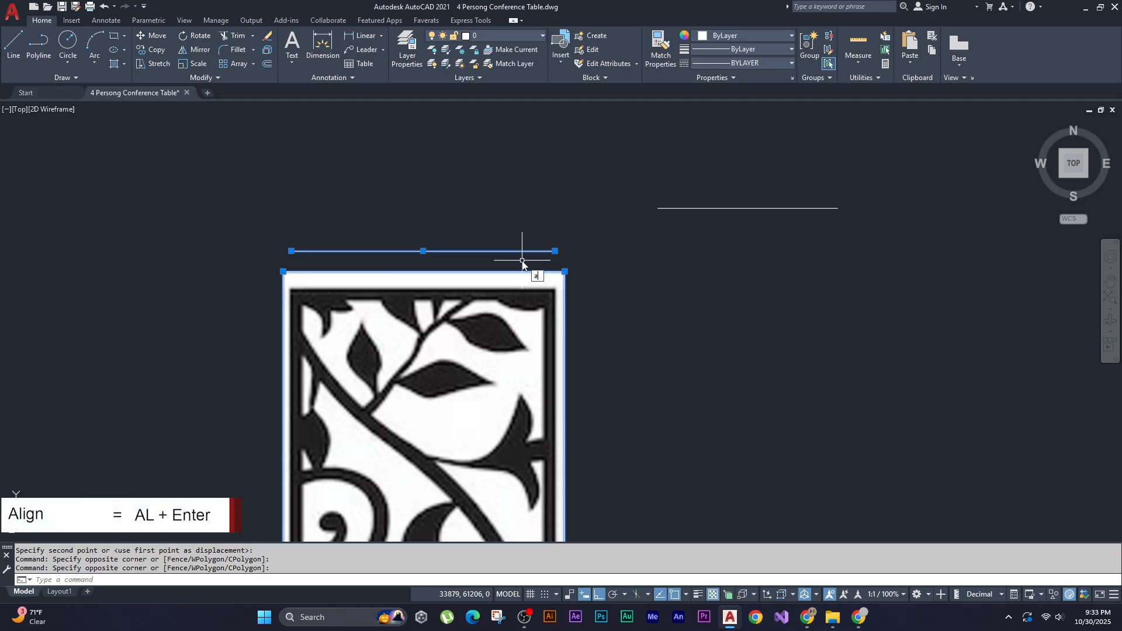
key(Return)
click(292, 251)
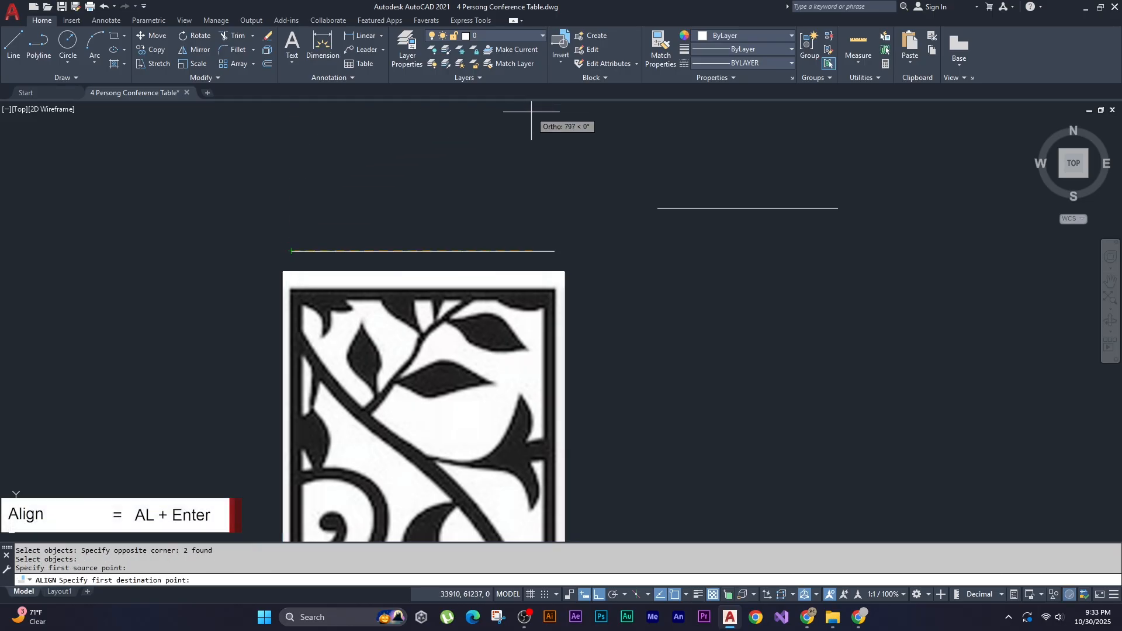
click(658, 208)
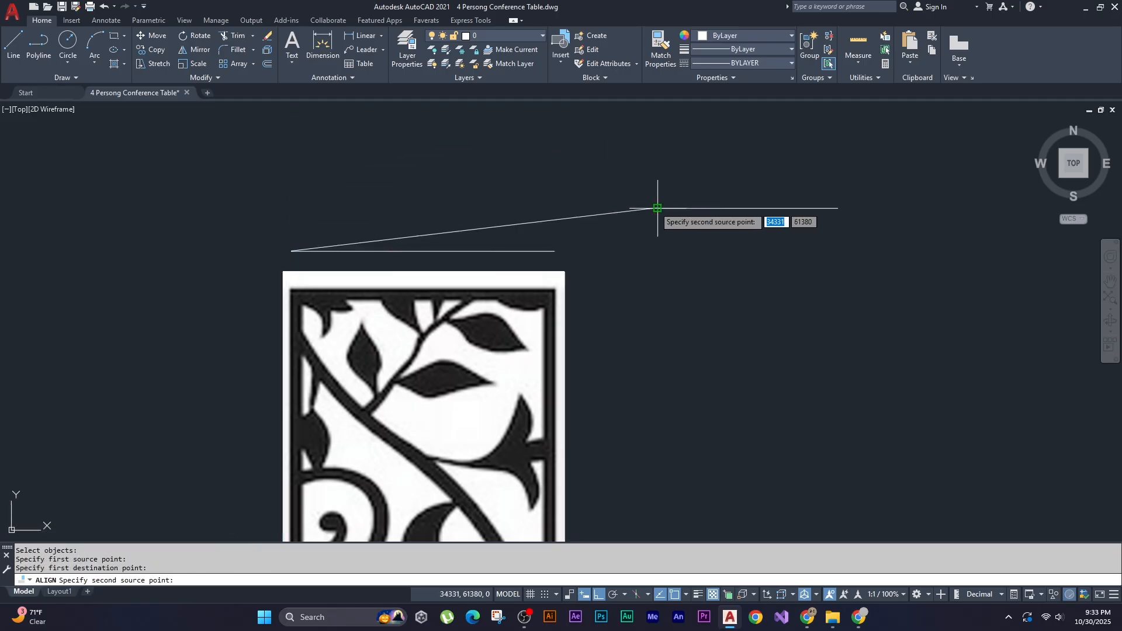
click(554, 252)
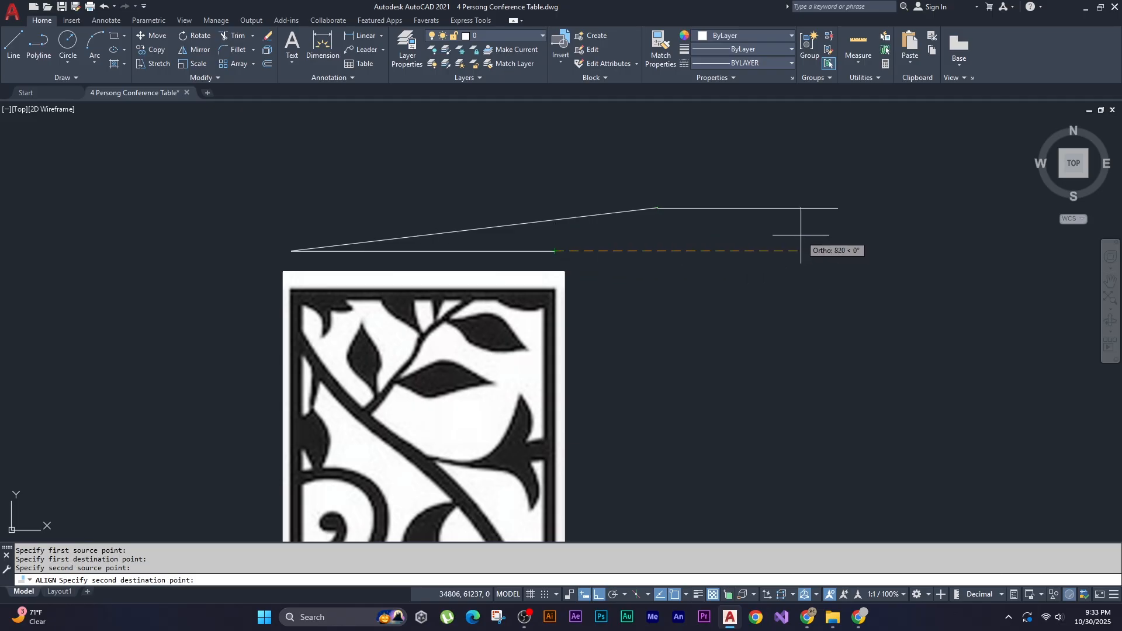
click(838, 208)
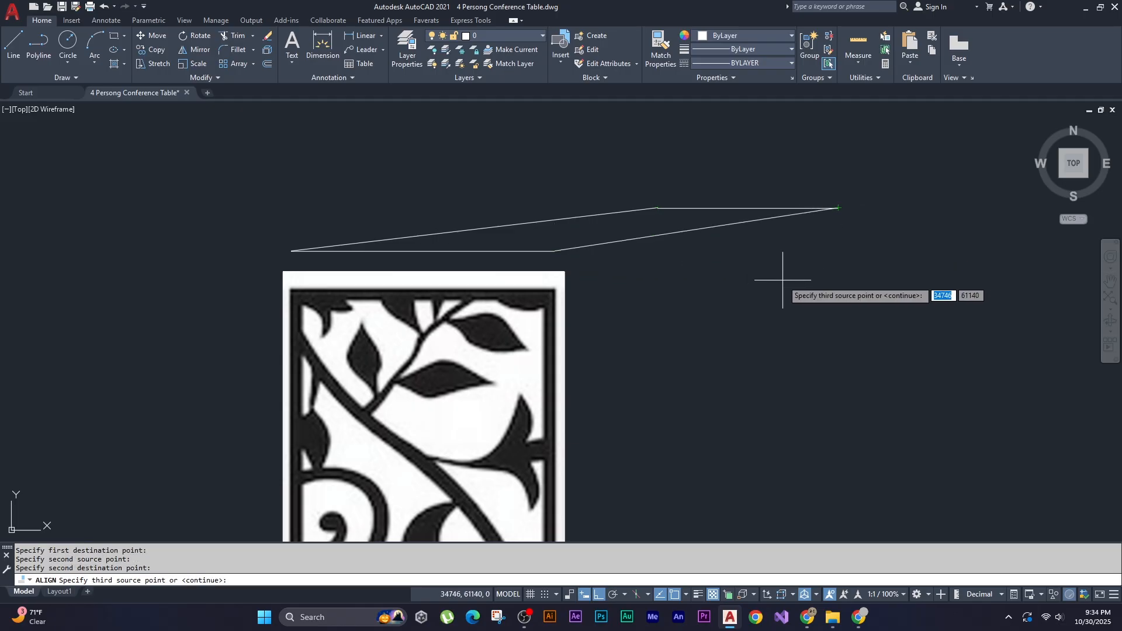
key(Return)
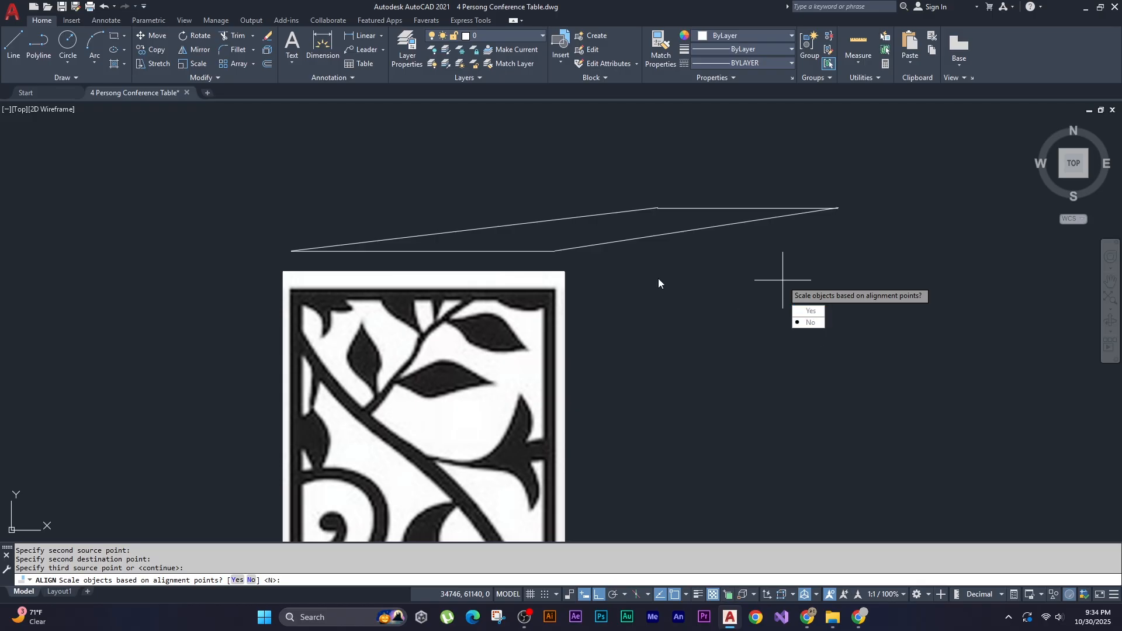
key(Return)
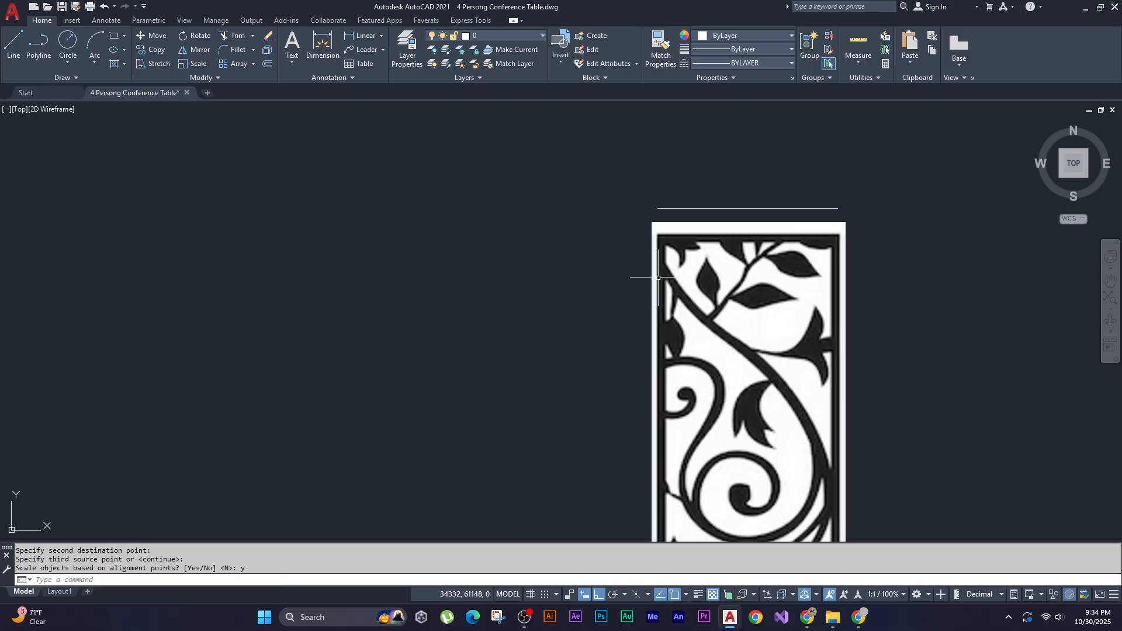
- Dimension the width of the scaled pattern frame along its top edge
scroll(785, 208, up, 4)
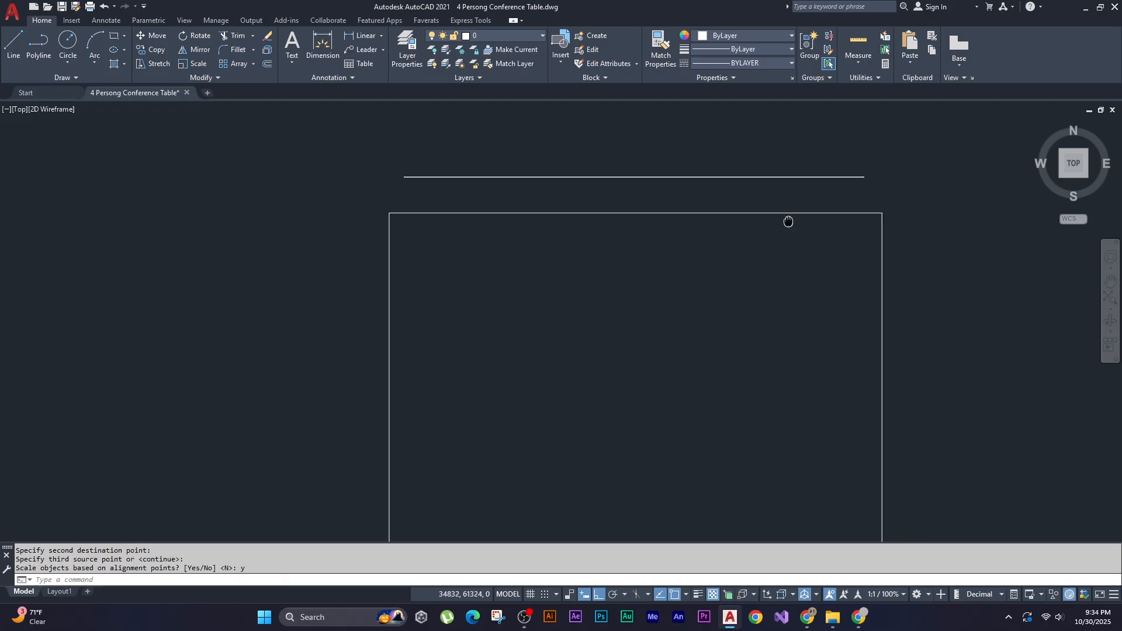
text(dli)
key(Return)
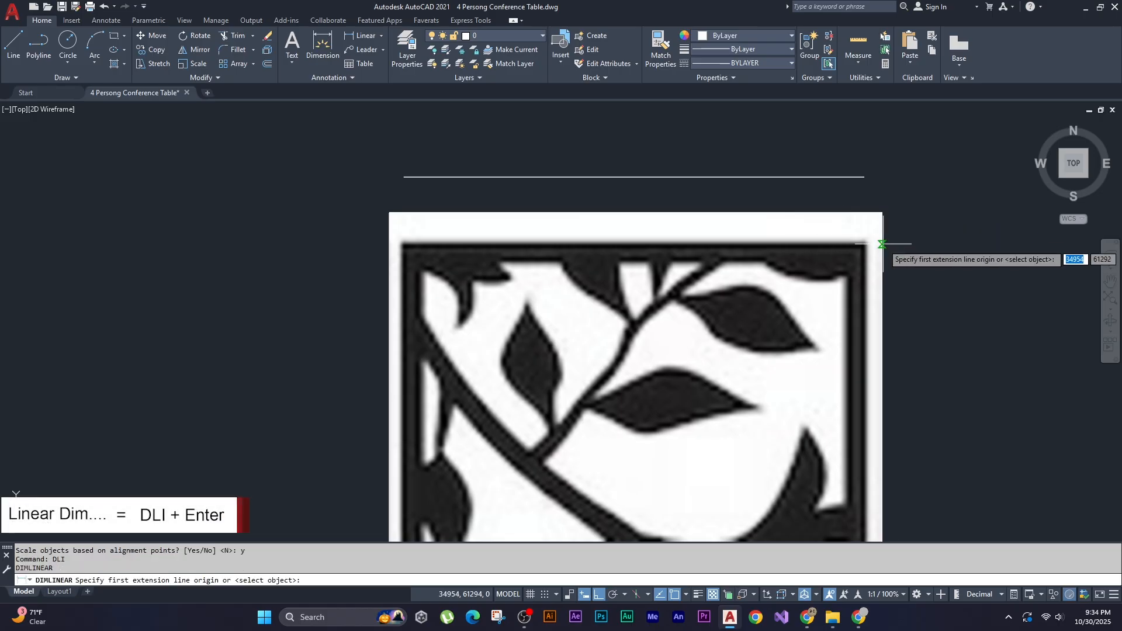
click(866, 248)
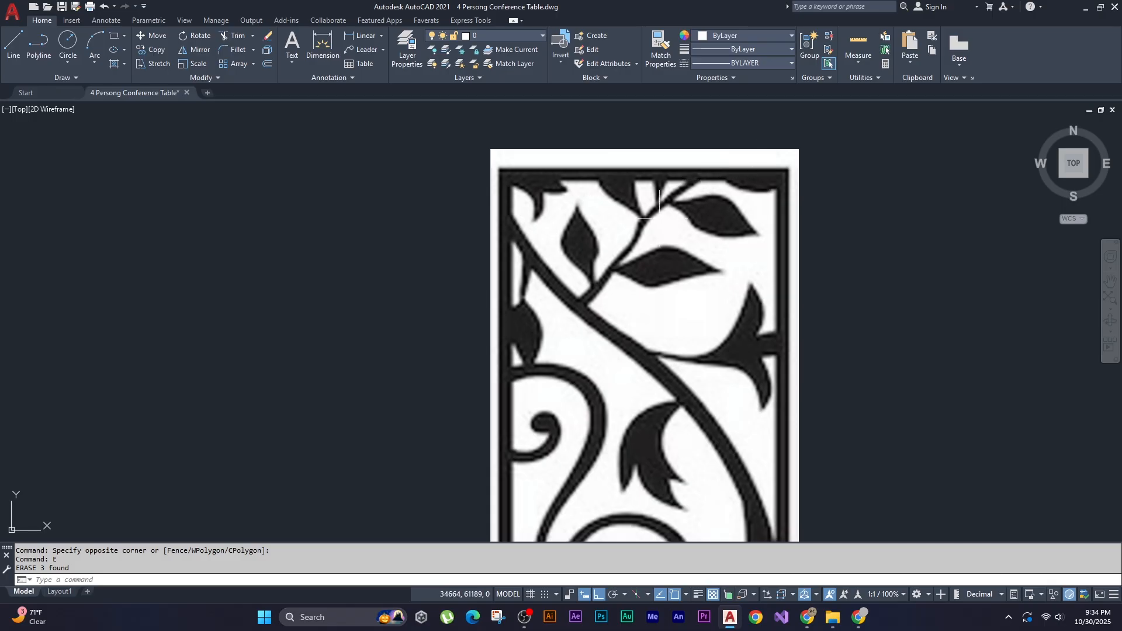
scroll(592, 256, down, 2)
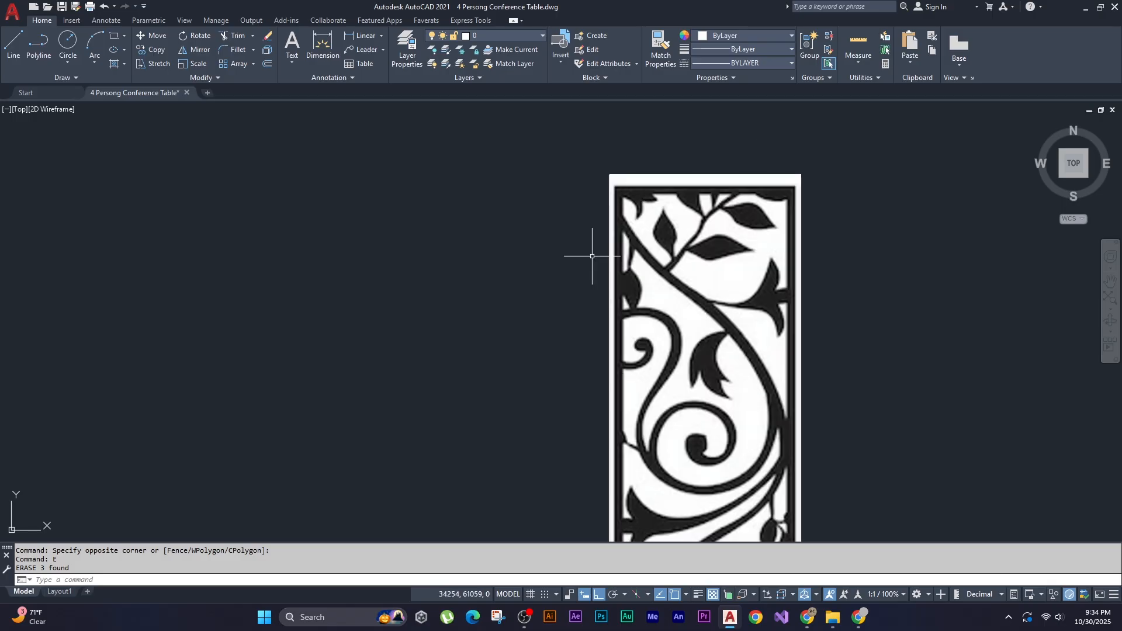
scroll(839, 258, down, 4)
scroll(840, 265, up, 4)
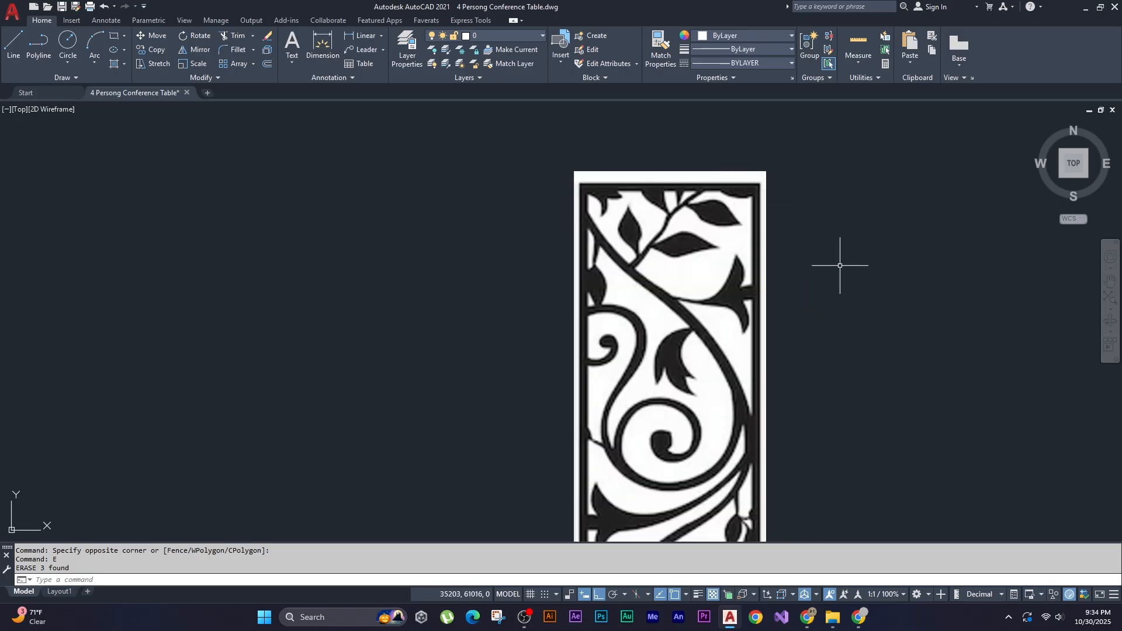
mouse_move(368, 259)
middle_down()
mouse_move(559, 285)
mouse_move(467, 309)
middle_up()
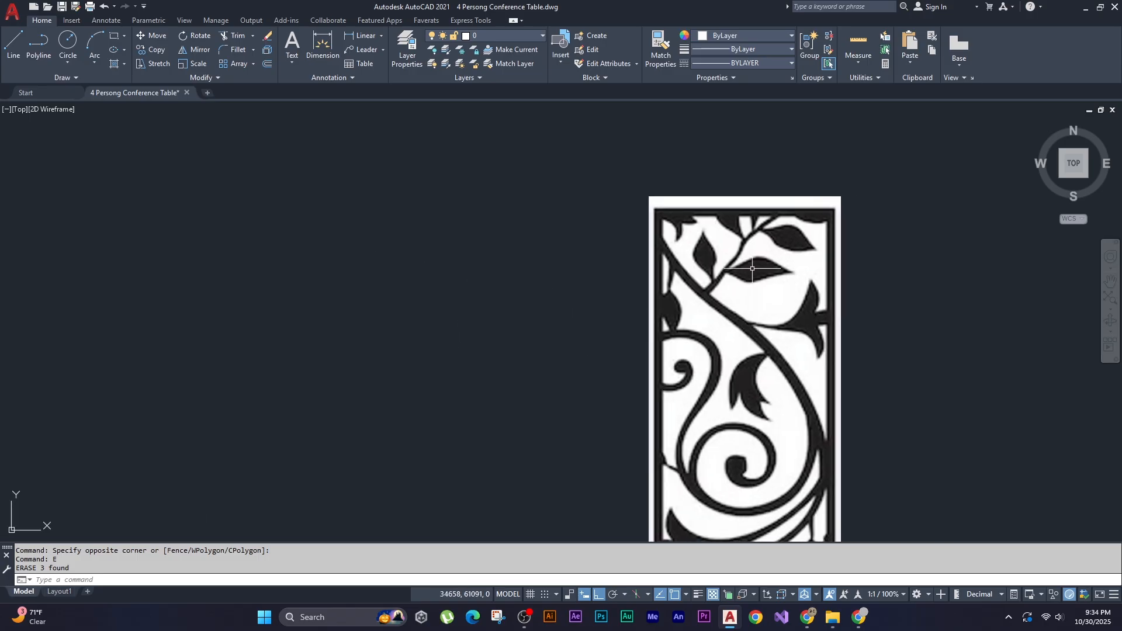
scroll(338, 276, up, 2)
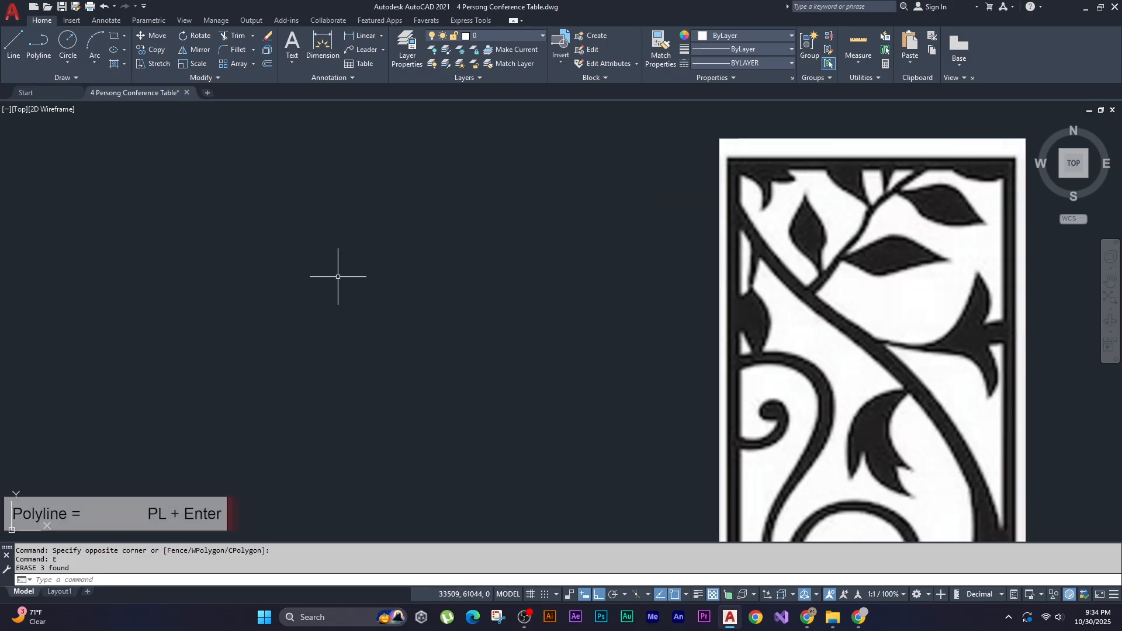
- Draw an open practice polyline of seven straight segments in the empty area beside the pattern image, with Ortho off
text(l)
key(Return)
click(241, 320)
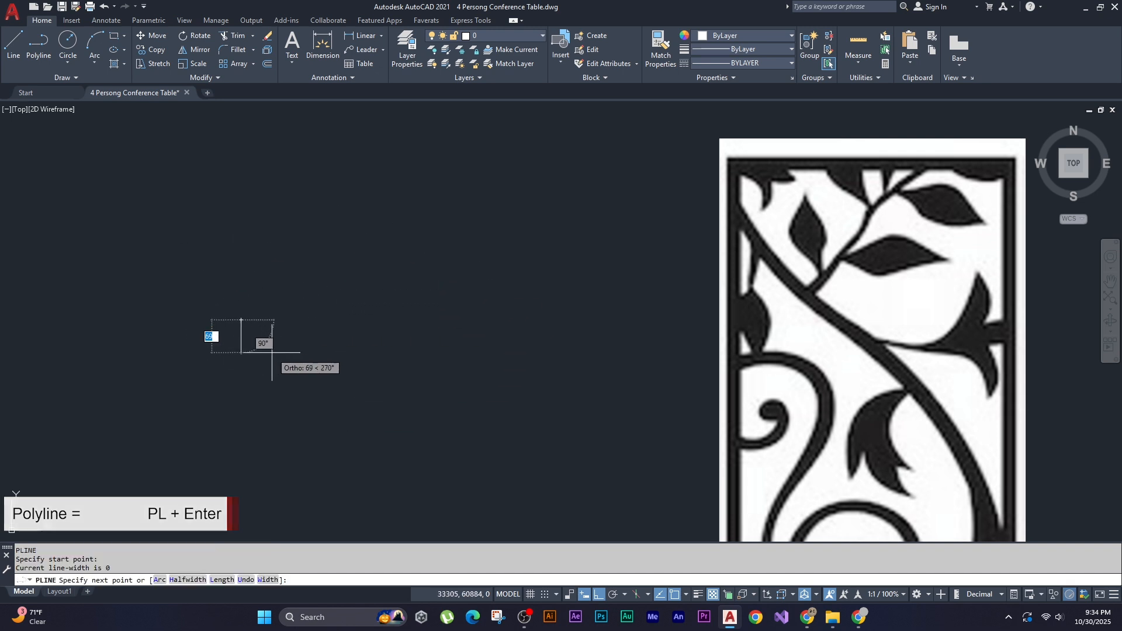
key(F8)
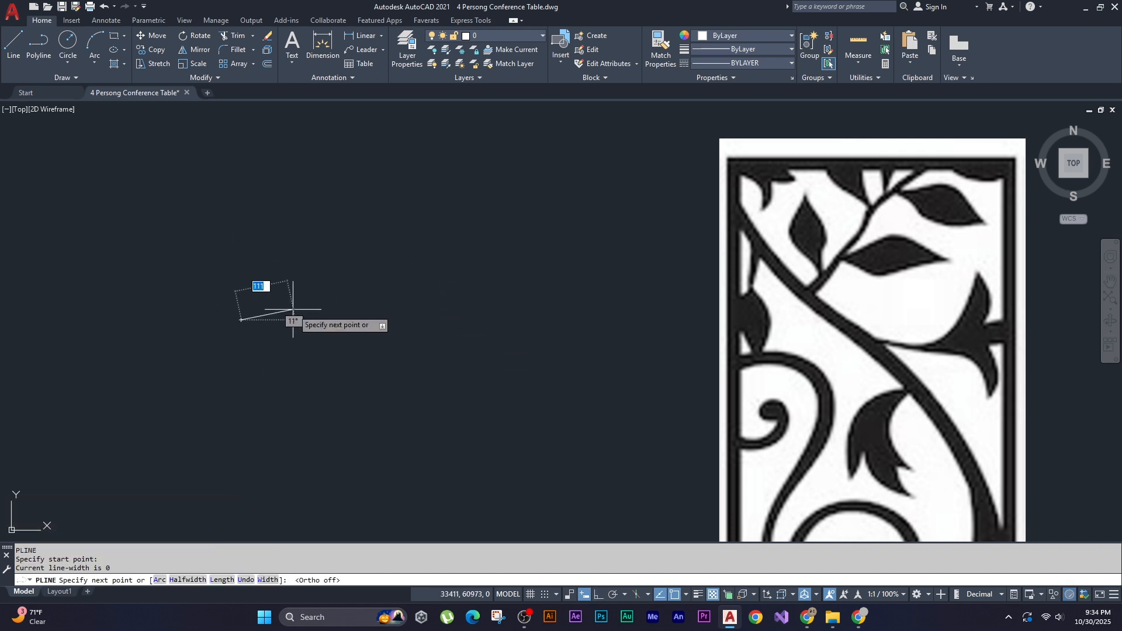
click(310, 268)
click(401, 323)
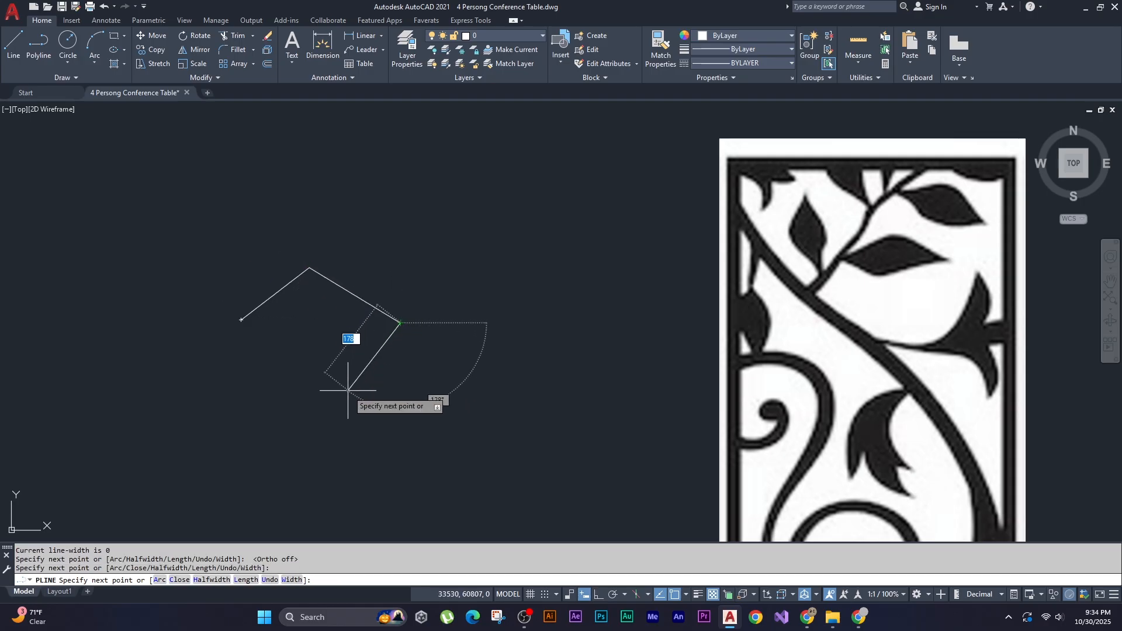
click(345, 396)
click(248, 410)
click(204, 367)
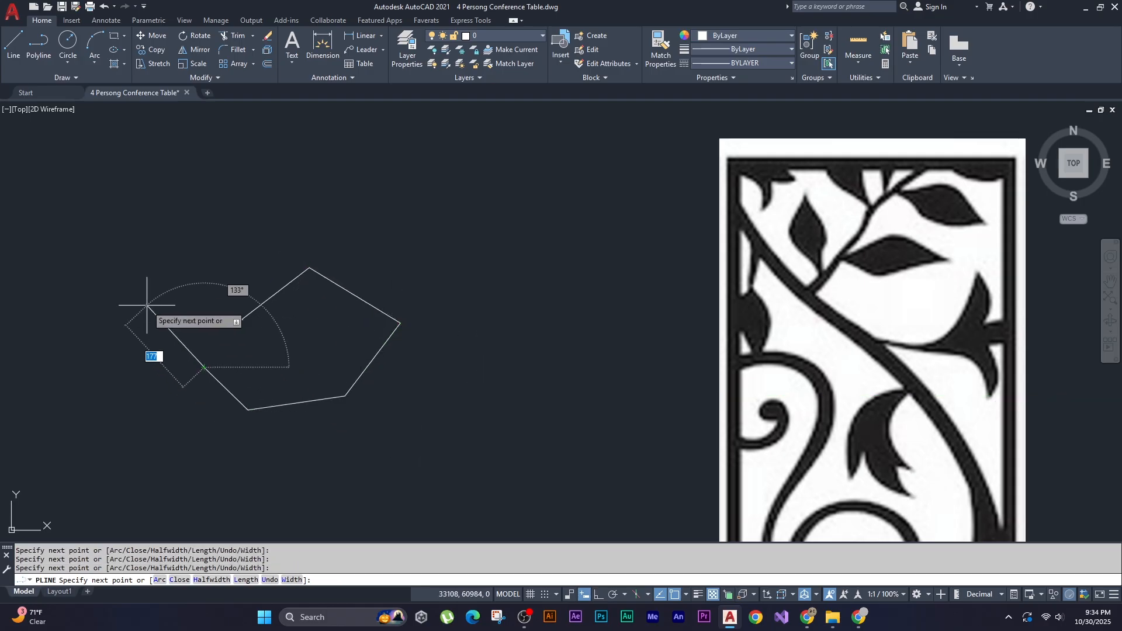
click(204, 260)
click(273, 235)
key(Return)
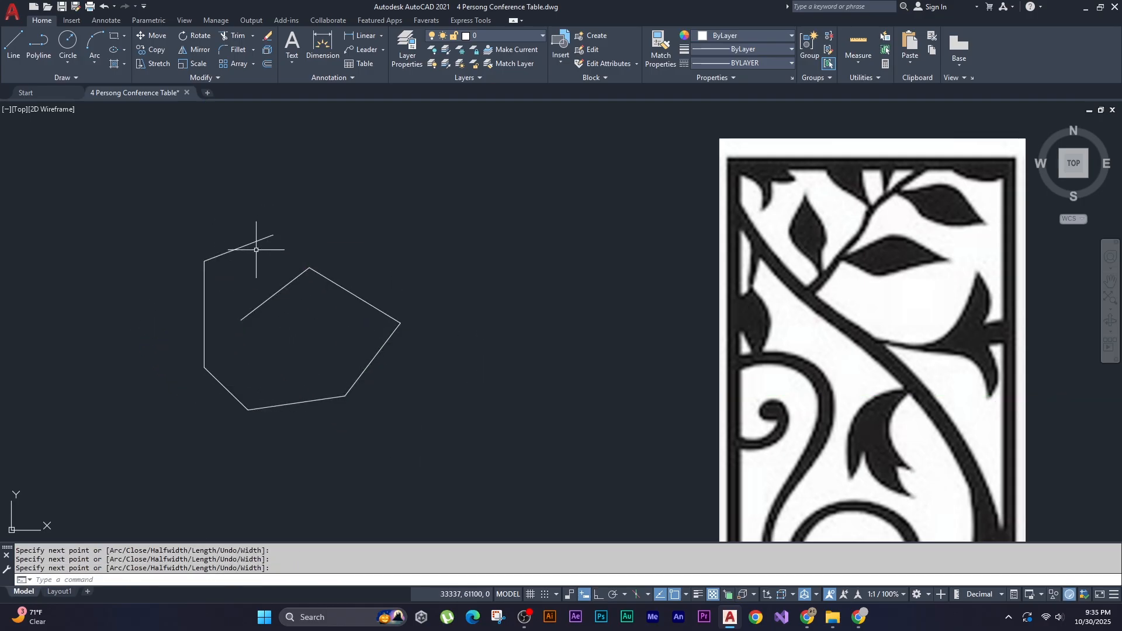
- Erase the seven-segment practice polyline and draw a zigzag polyline of four straight segments in its place
click(253, 258)
click(235, 251)
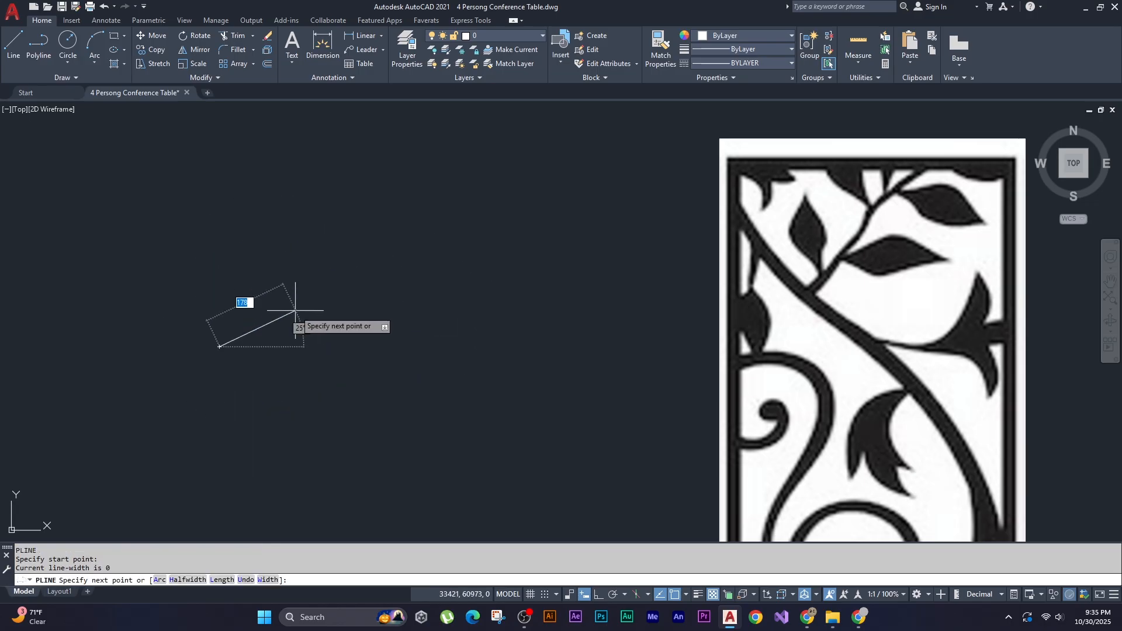
click(305, 293)
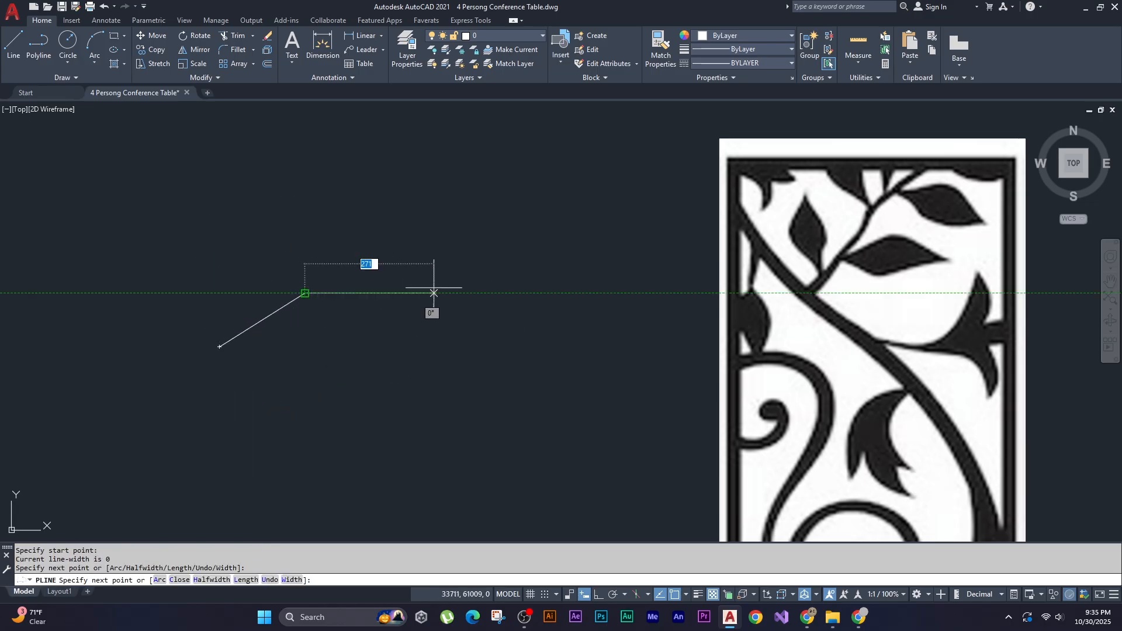
click(291, 249)
click(381, 222)
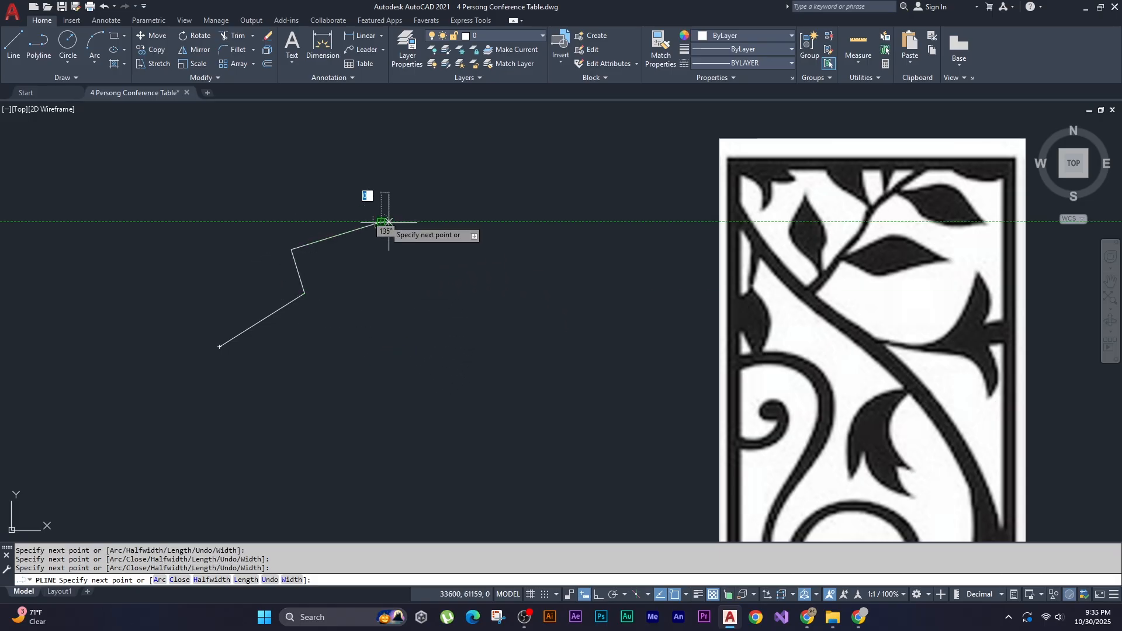
click(442, 293)
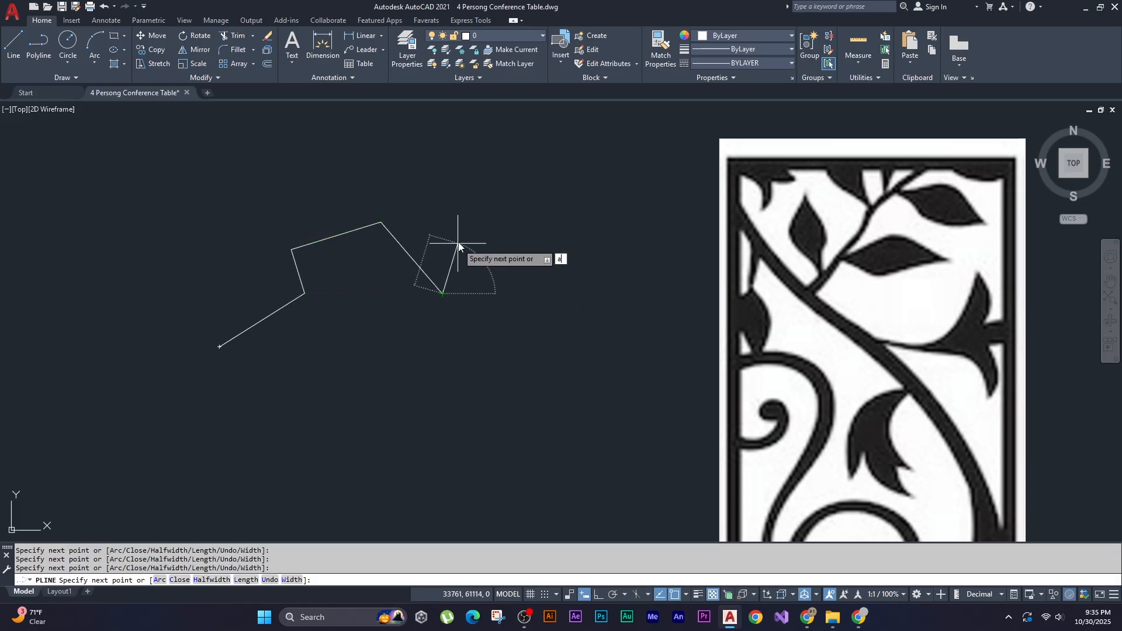
- Continue the zigzag polyline with three tangent arc segments curling back on themselves, using the Arc option
text(a)
key(Return)
click(544, 293)
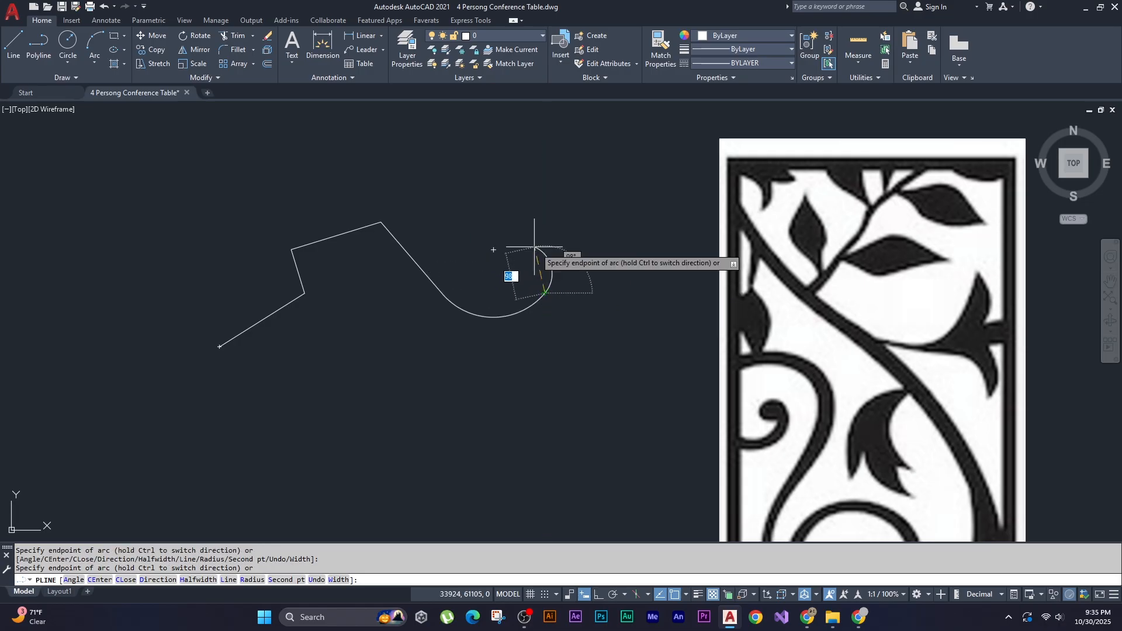
click(428, 251)
key(Return)
- Erase the zigzag practice polyline with its arc segments
click(465, 300)
click(445, 318)
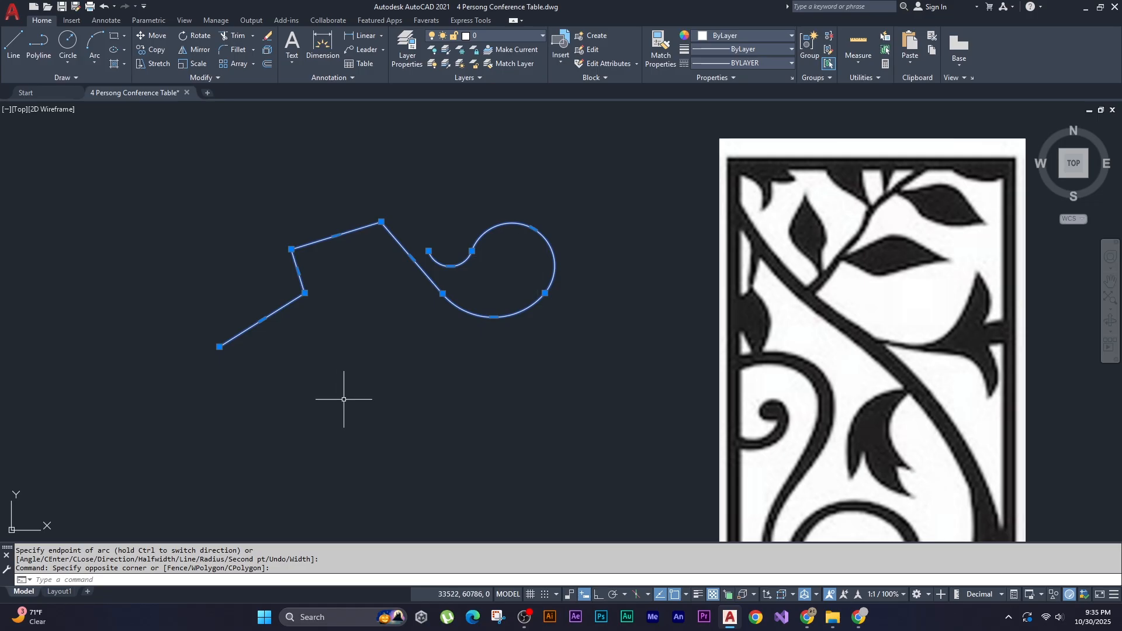
text(E)
key(Return)
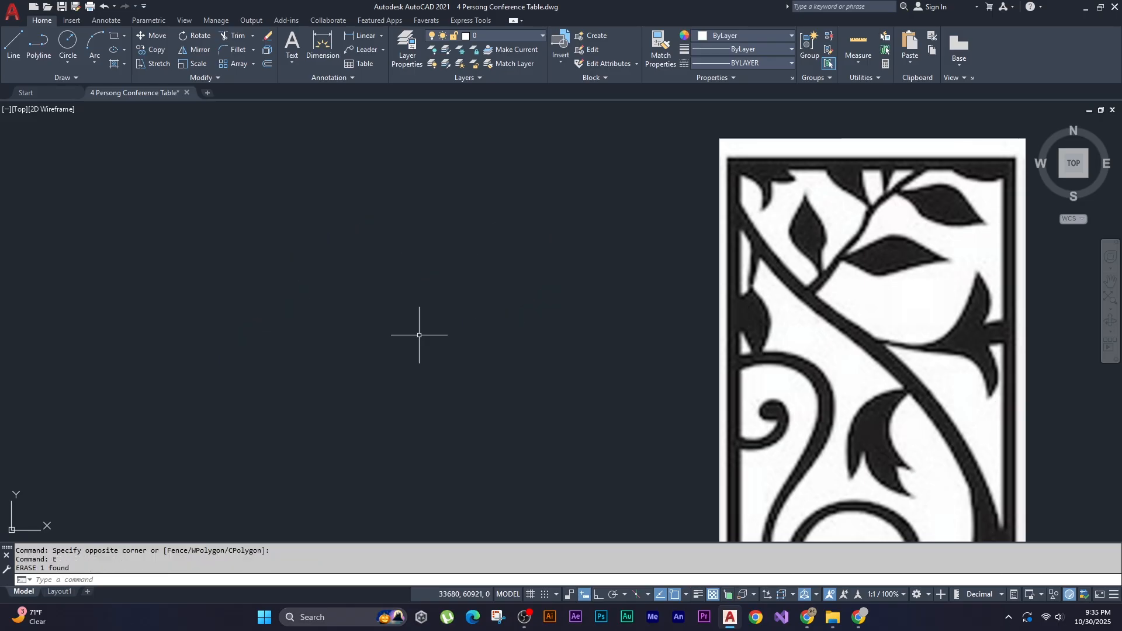
- Draw a practice polyline of two straight segments, rising and falling, beside the pattern image
text(pl)
key(Return)
click(204, 346)
click(273, 322)
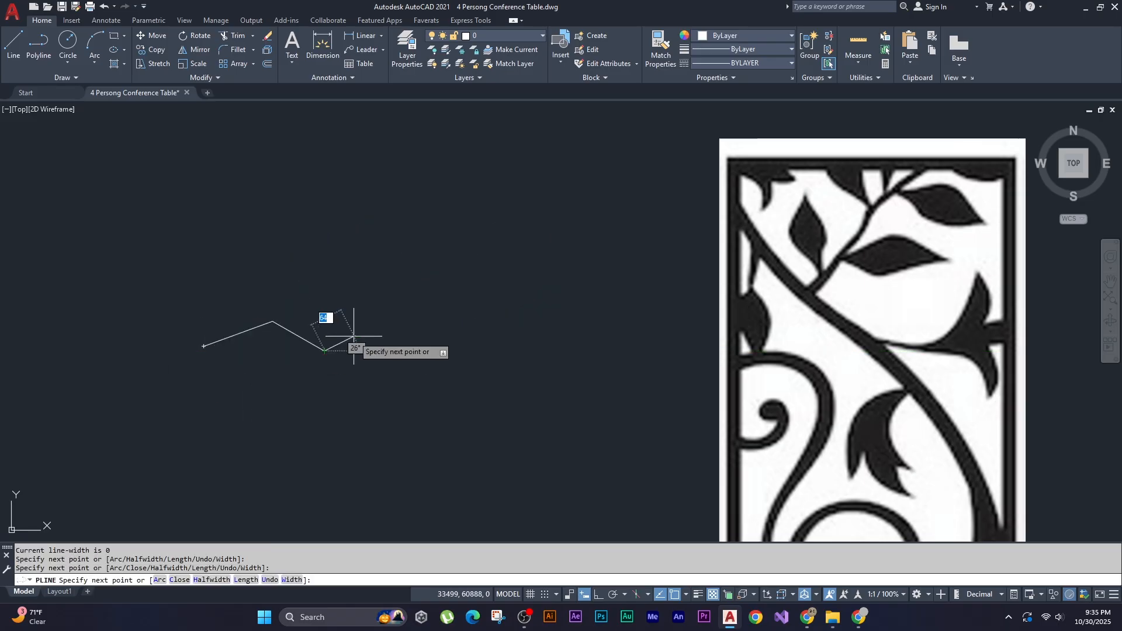
click(324, 350)
- Extend the two-segment polyline with a large arc through a second point and a smaller tangent arc, using Arc and Second pt
text(a)
key(Return)
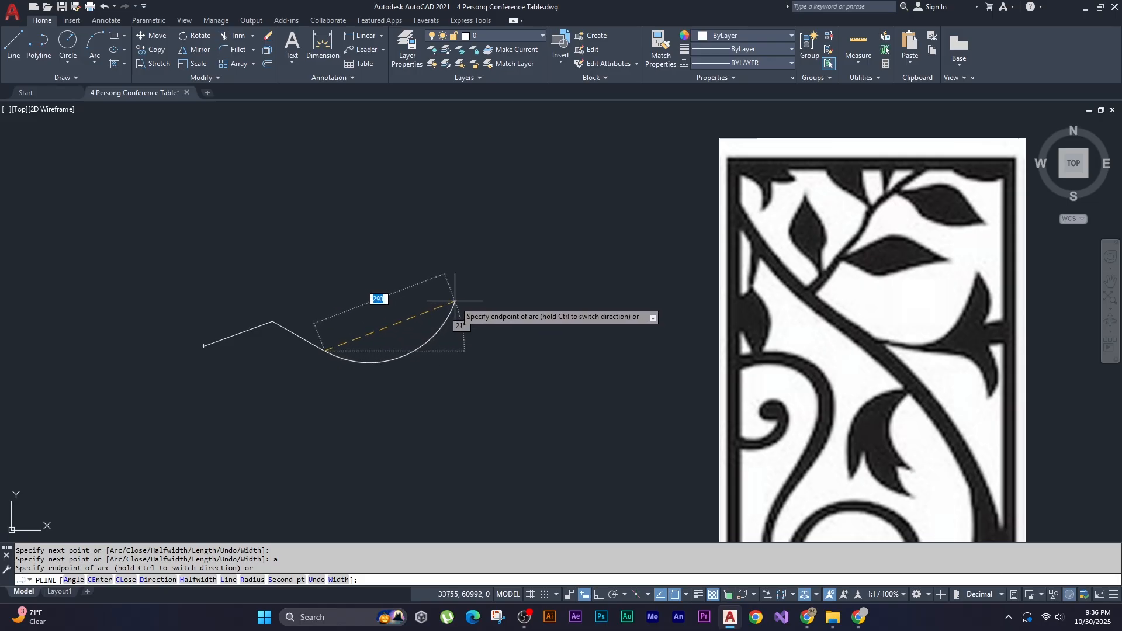
text(s)
key(Return)
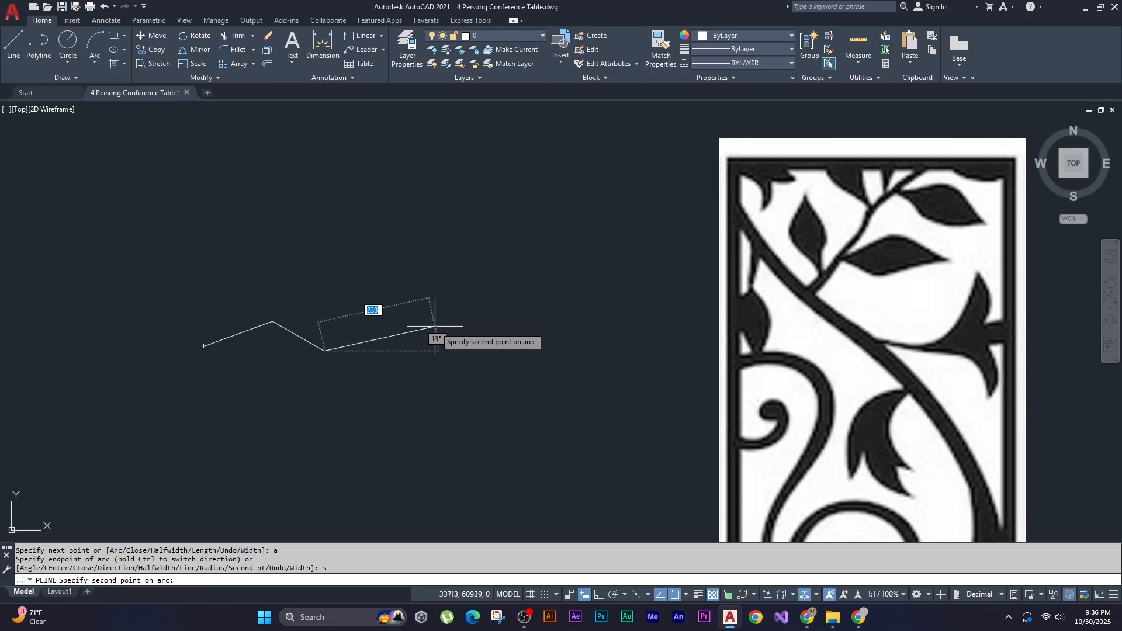
click(432, 321)
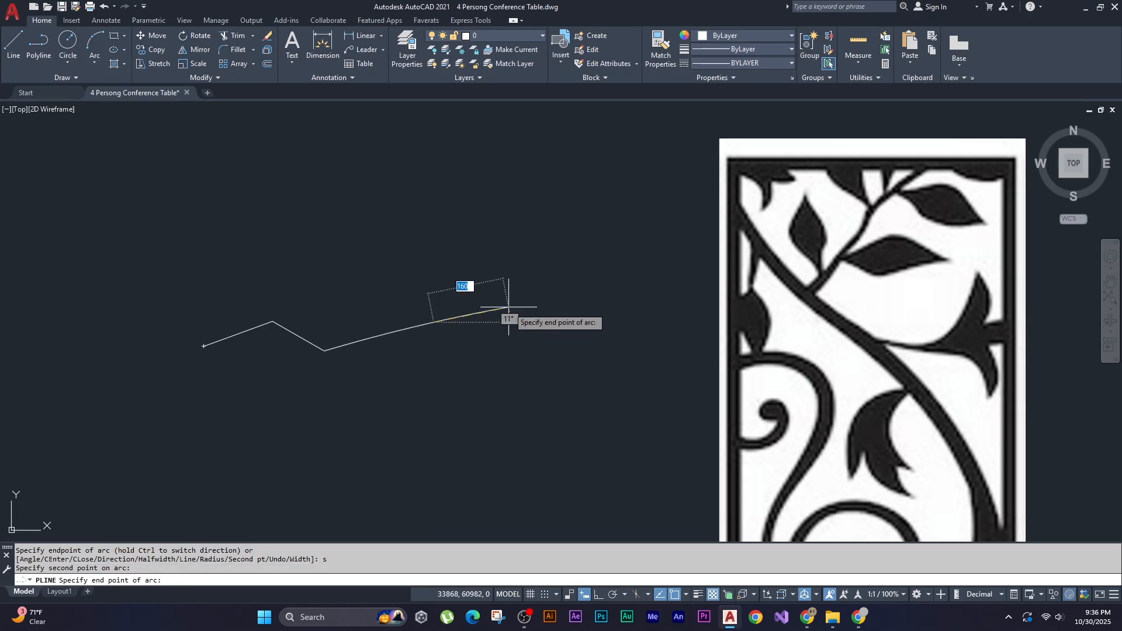
click(498, 207)
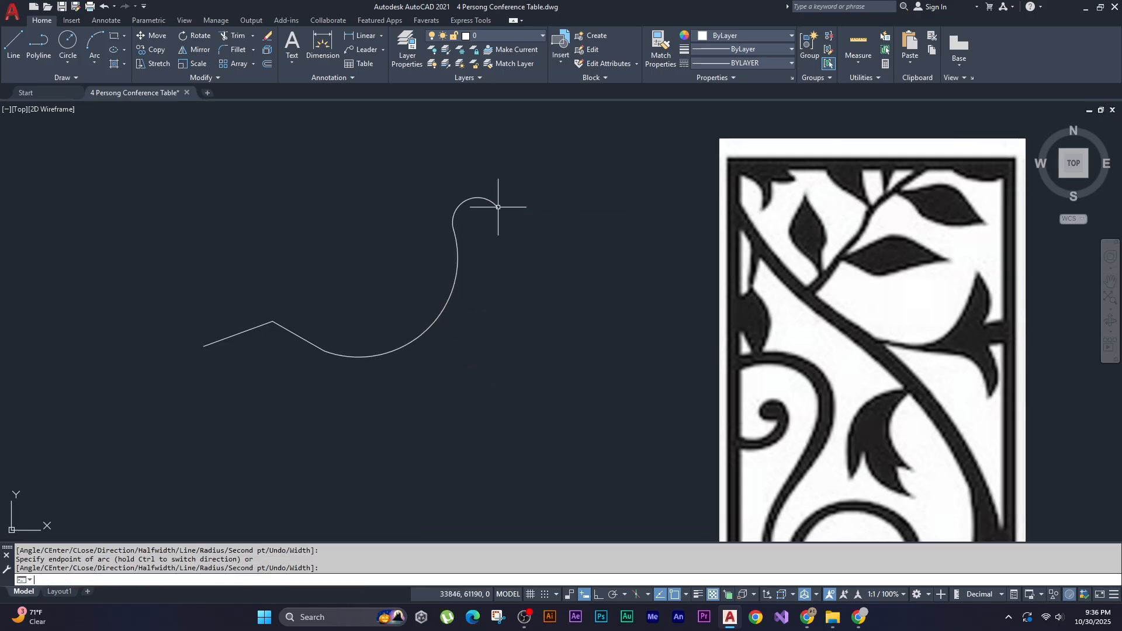
key(Return)
- Erase the practice polyline containing the second-point arc
click(486, 381)
click(328, 328)
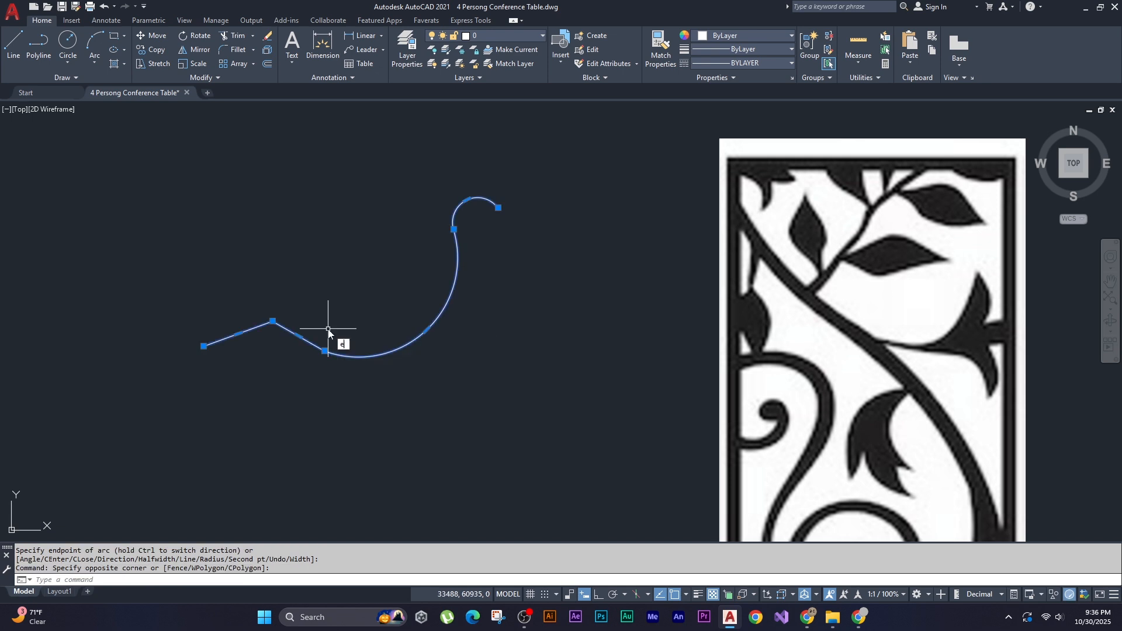
key(Return)
- Sketch a two-segment trial polyline along the upper edge of the branch just below the frame's top bar
middle_drag(589, 281, 331, 270)
middle_drag(561, 226, 461, 283)
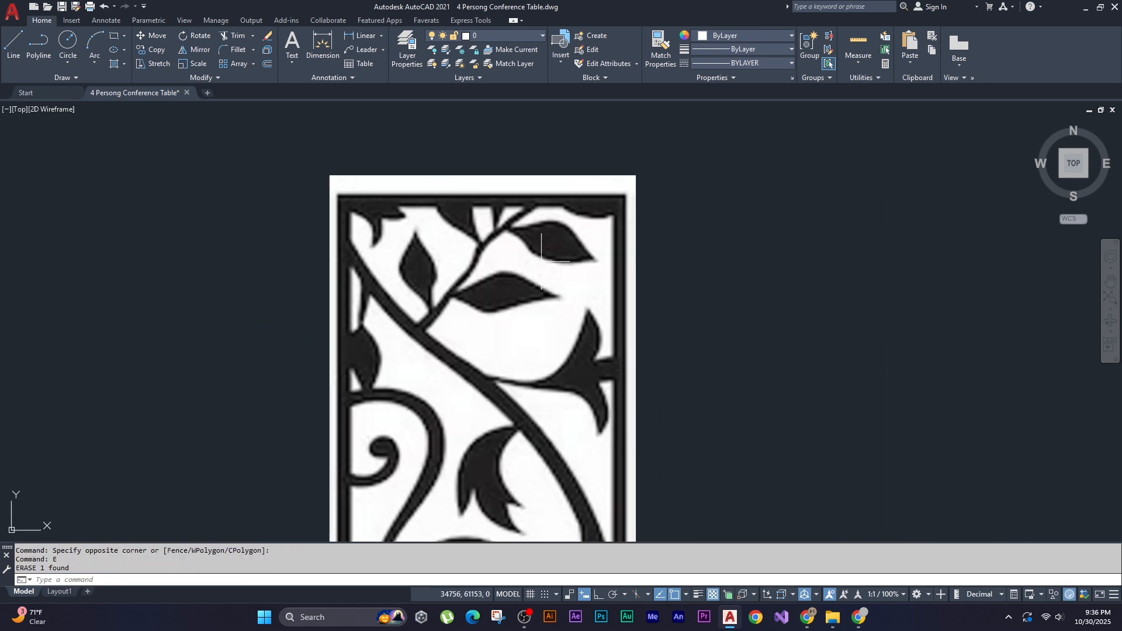
scroll(520, 263, down, 5)
scroll(559, 259, up, 5)
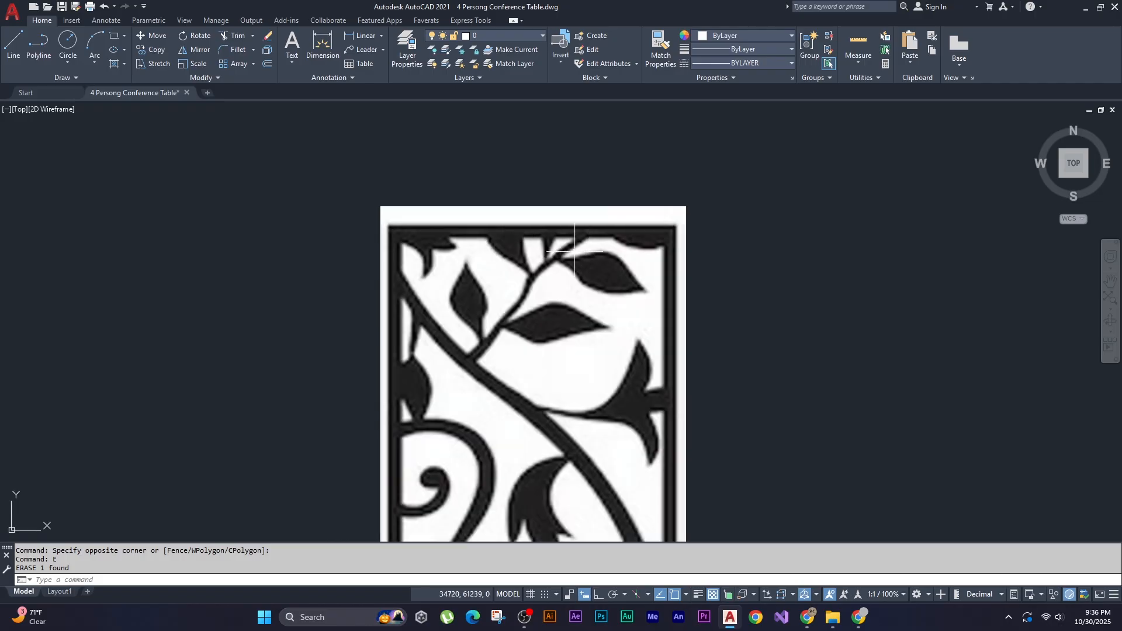
scroll(575, 252, up, 4)
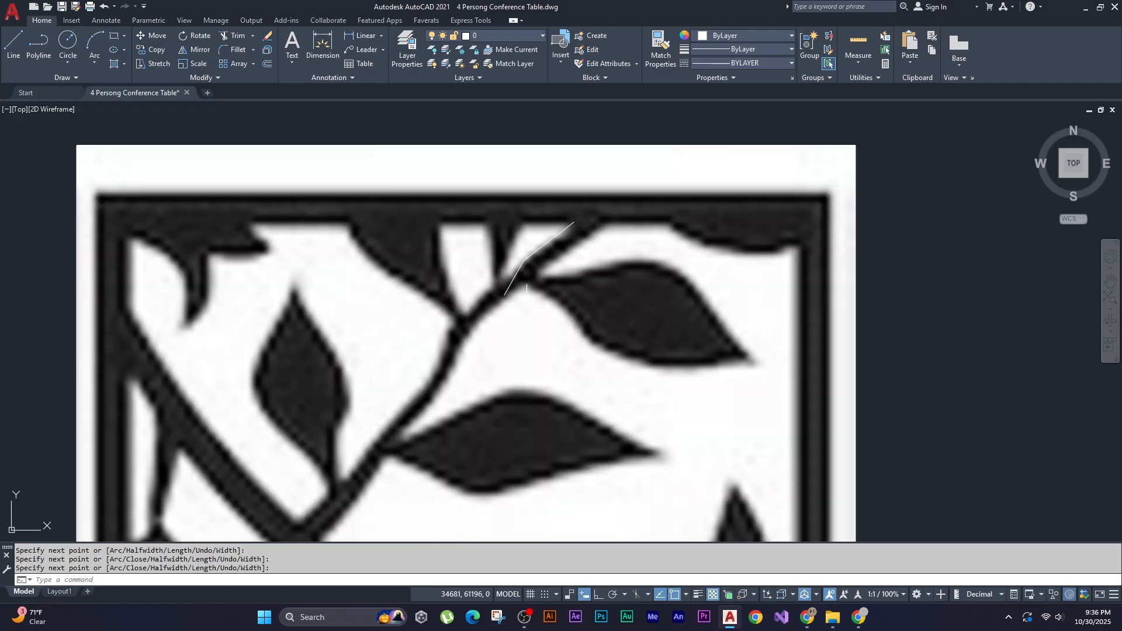
scroll(562, 310, down, 2)
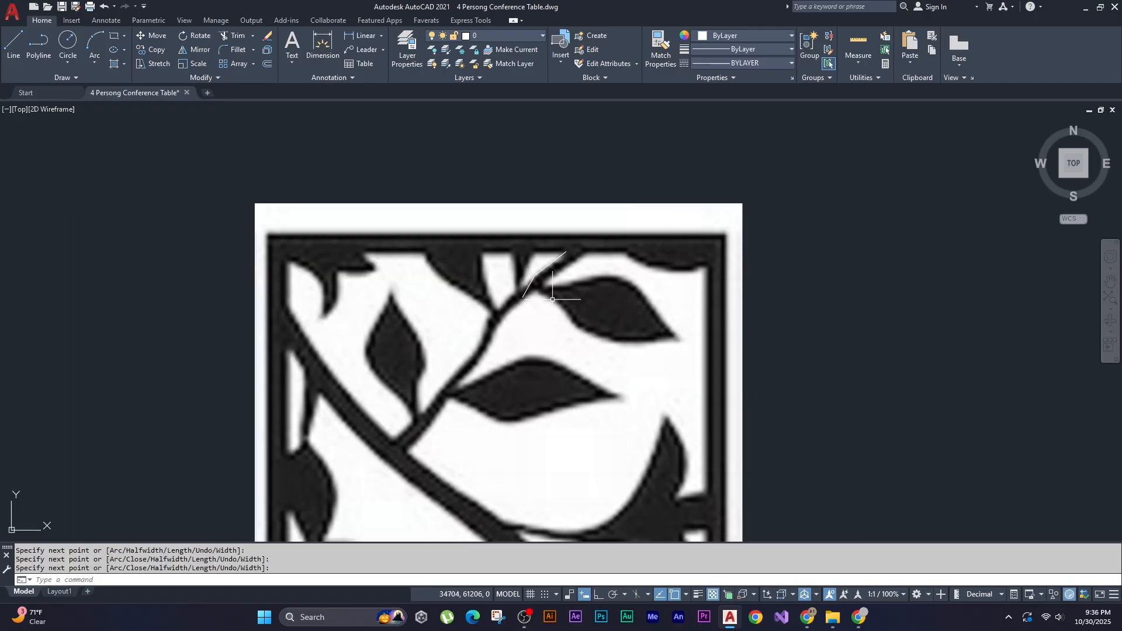
scroll(521, 280, up, 2)
key(Return)
- Erase the trial polyline on the branch edge
click(446, 152)
click(636, 409)
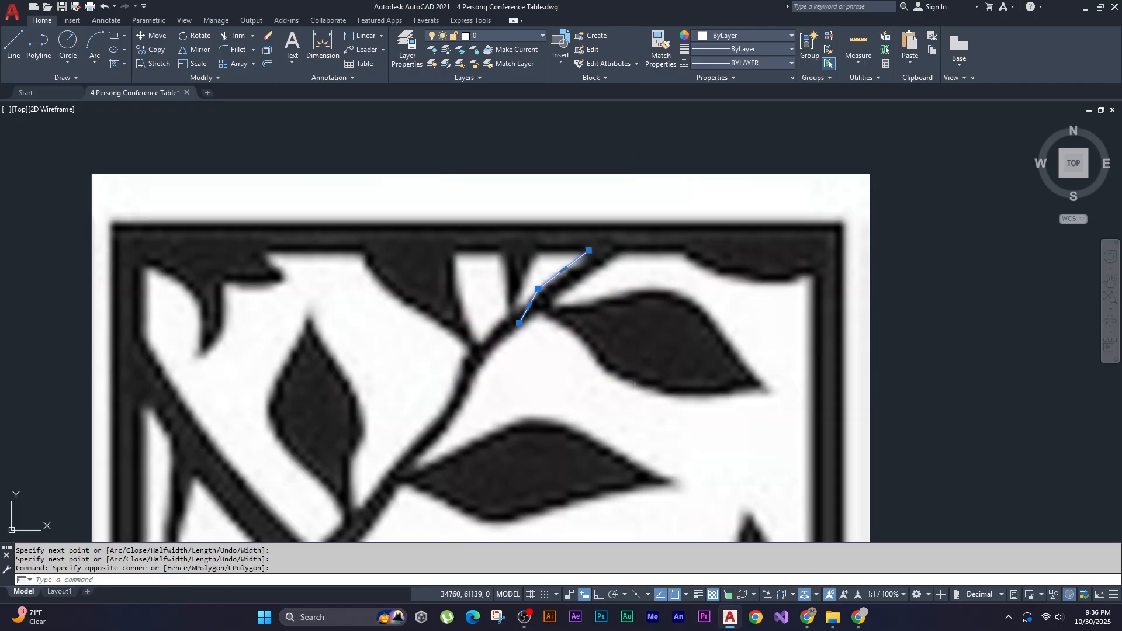
text(E)
key(Return)
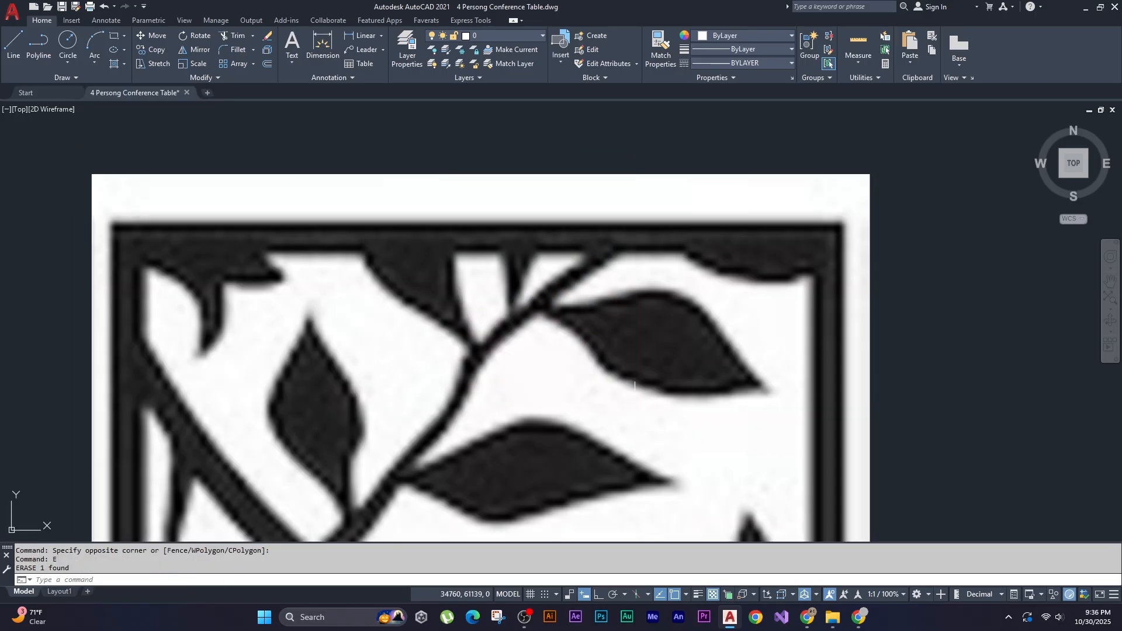
- Make TOP the current layer
click(509, 38)
click(485, 107)
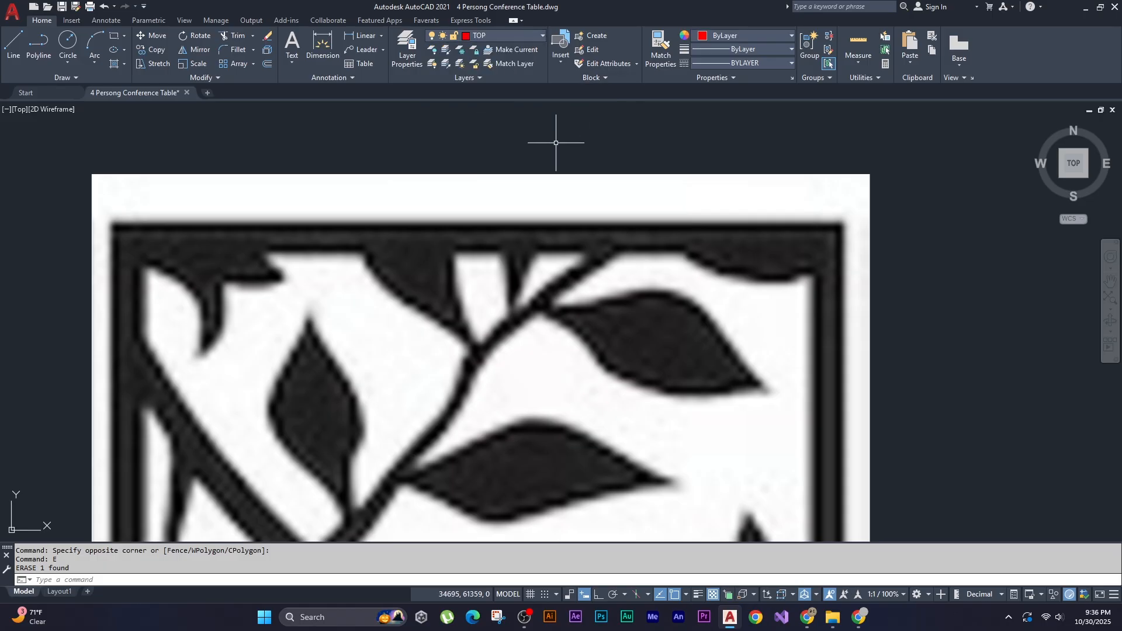
key(Escape)
key(Escape)
key(Escape)
- Start a polyline below the frame's top bar and trace the branch's upper edge down to the stem with a second-point arc
text(pl)
key(Return)
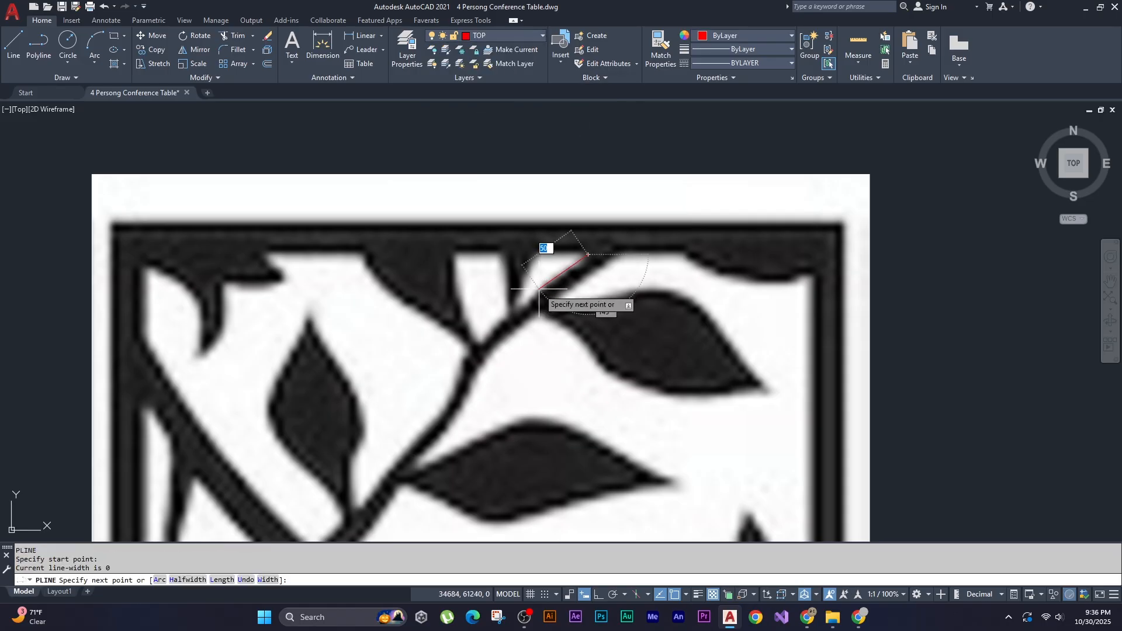
click(588, 254)
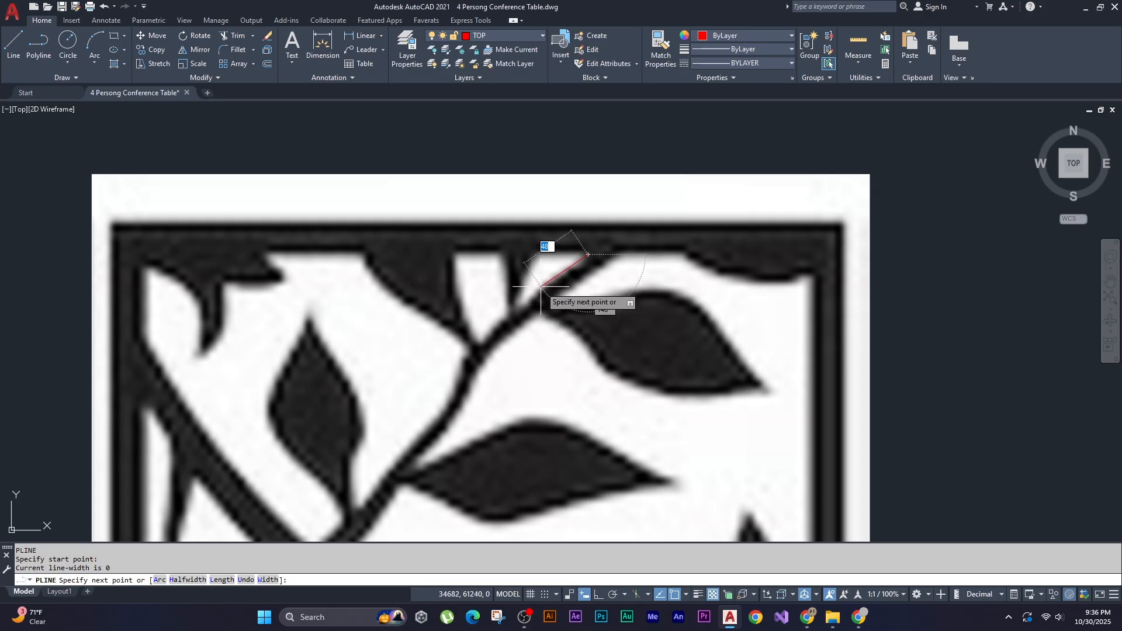
text(a)
key(Return)
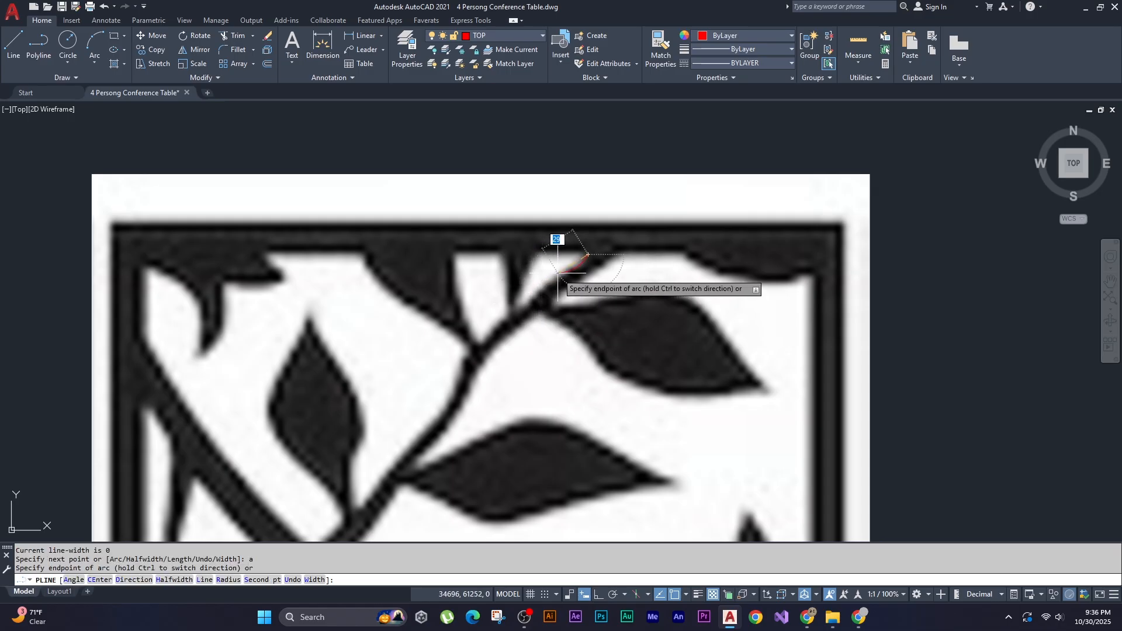
scroll(559, 275, up, 2)
text(s)
key(Return)
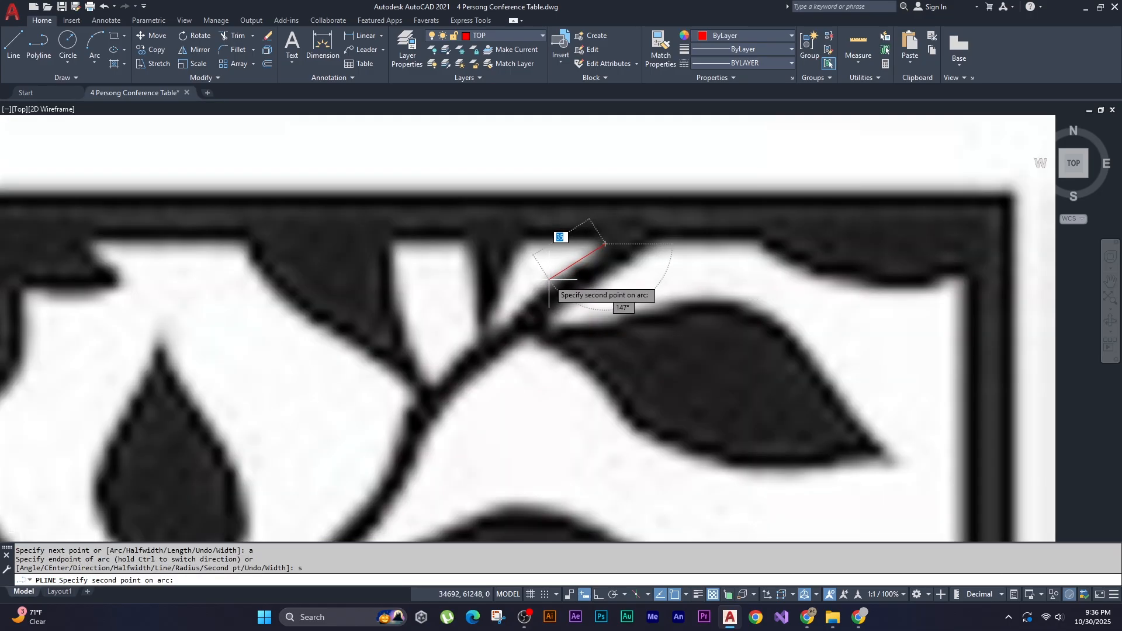
click(539, 290)
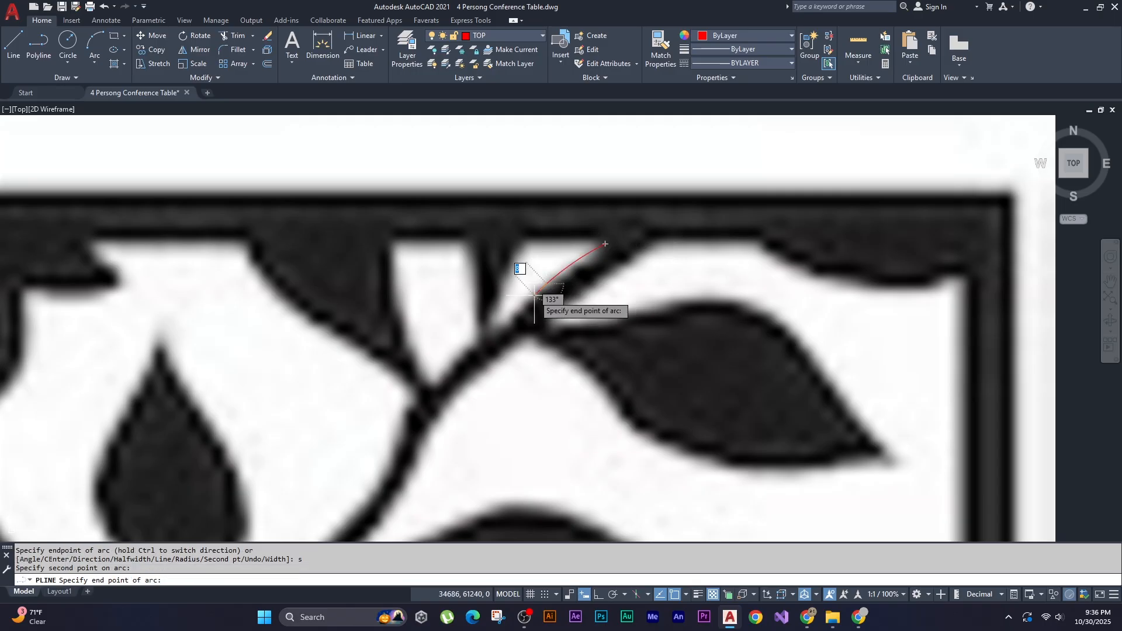
click(496, 327)
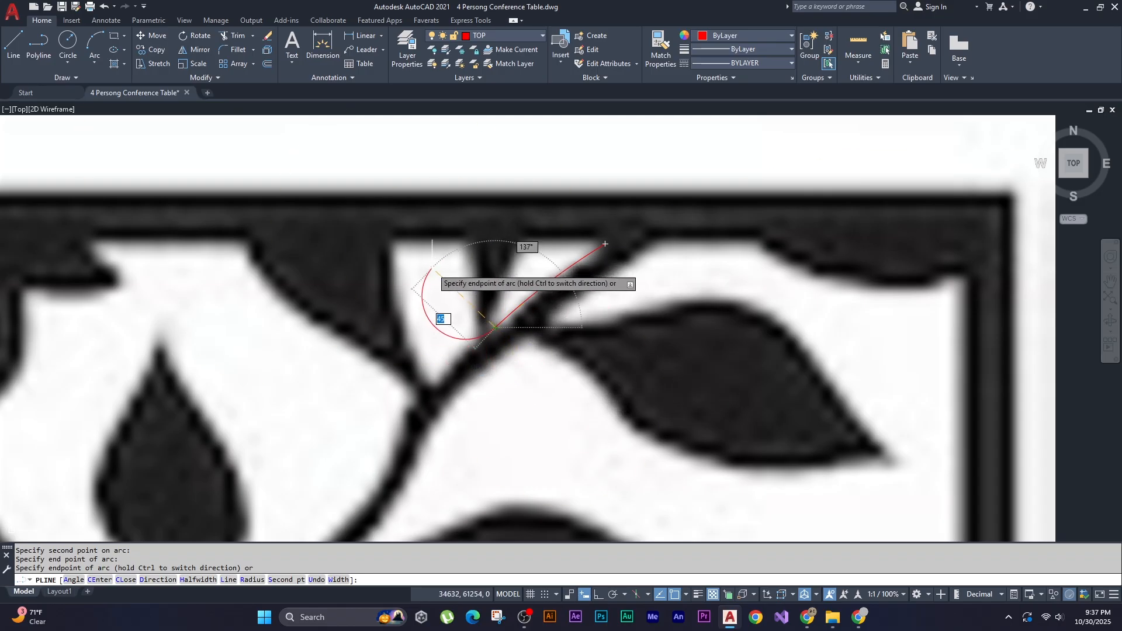
- Continue with a second-point arc up the stem's edge to the top bar, and finish with a horizontal Ortho segment along the bar
key(Return)
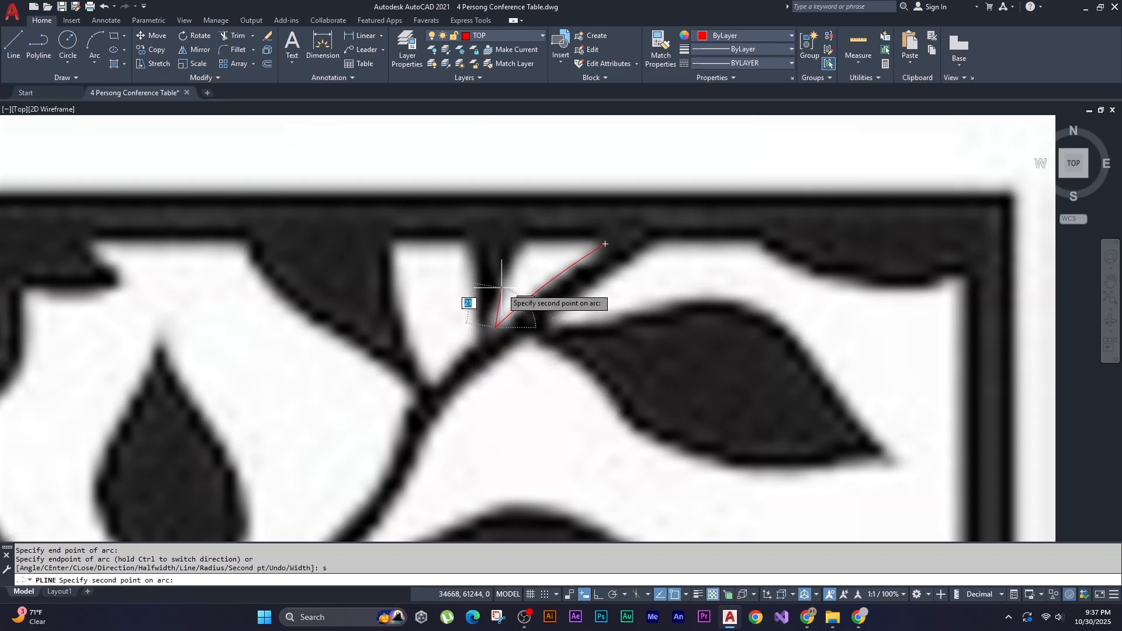
click(506, 281)
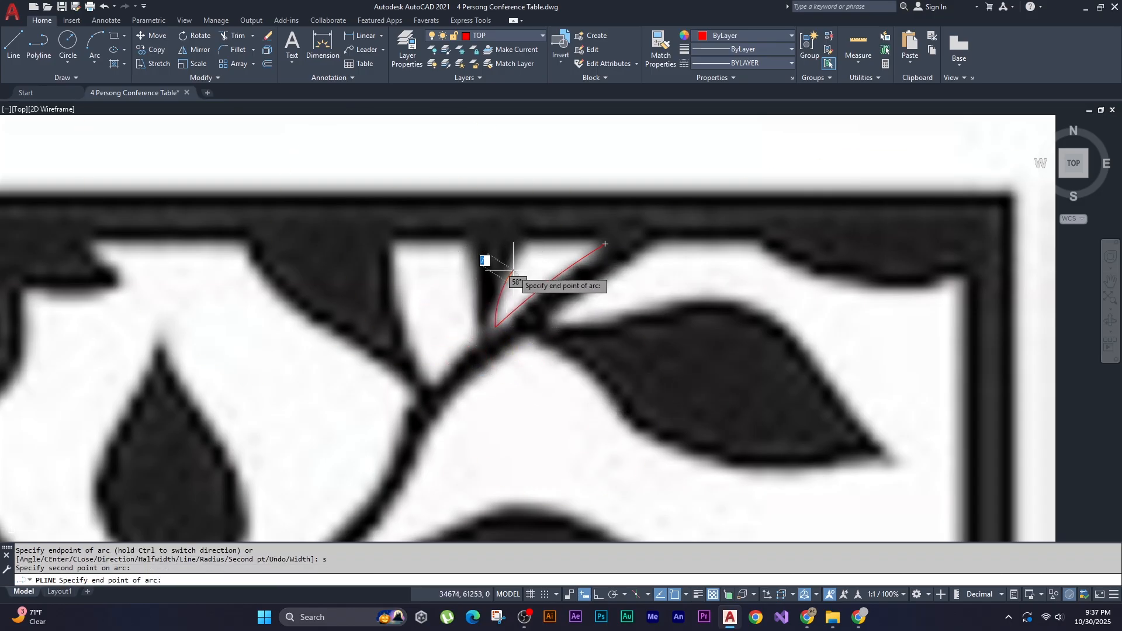
click(526, 238)
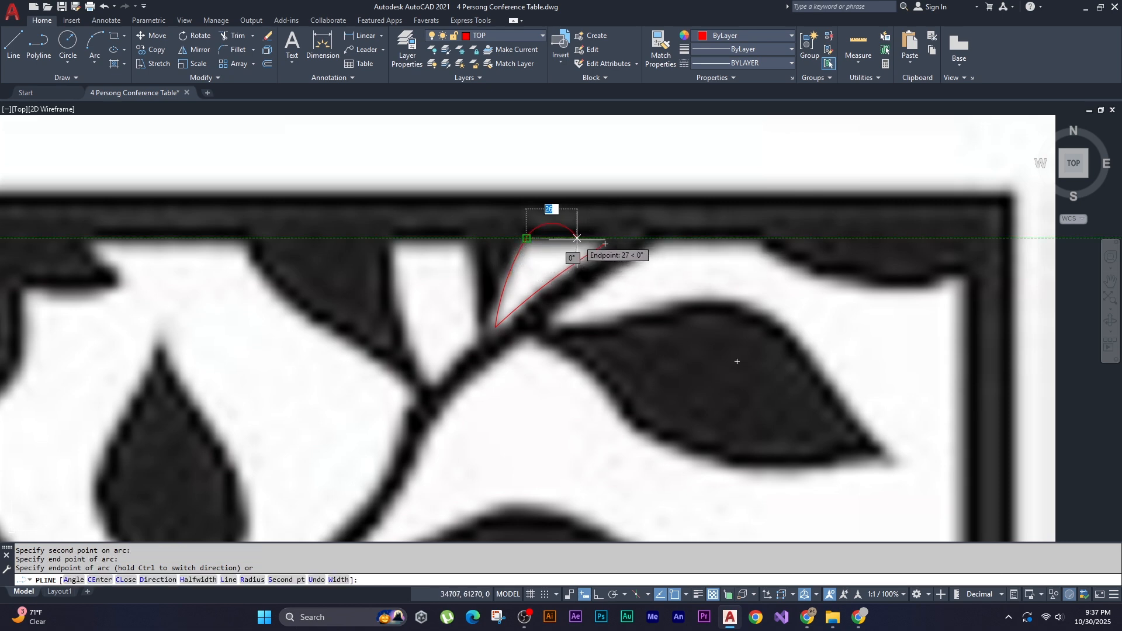
text(l)
key(Return)
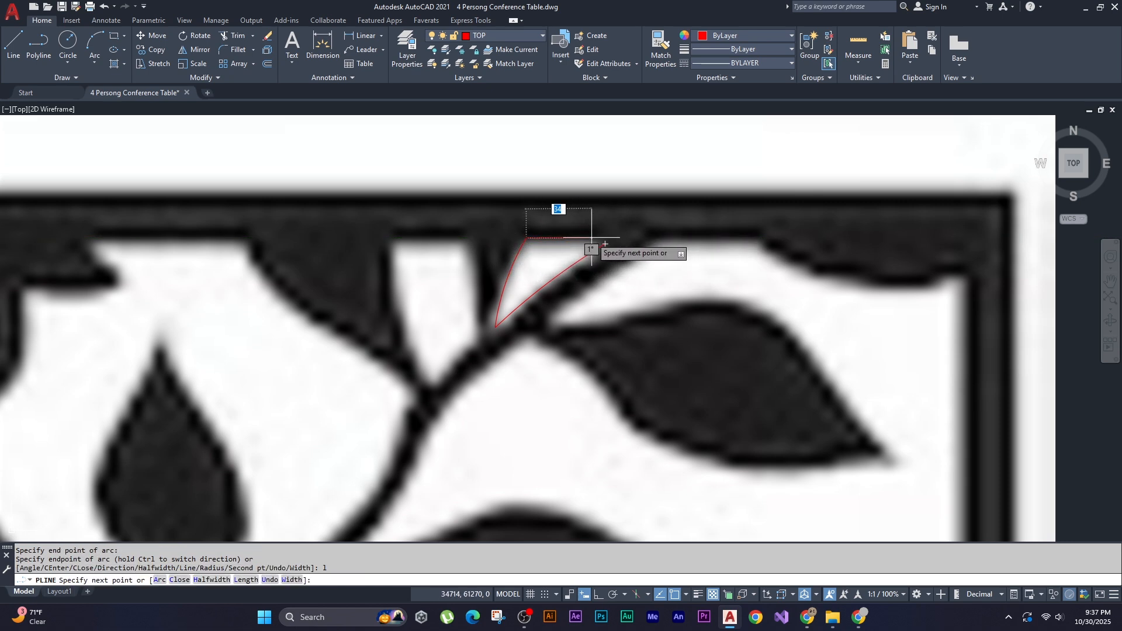
key(F8)
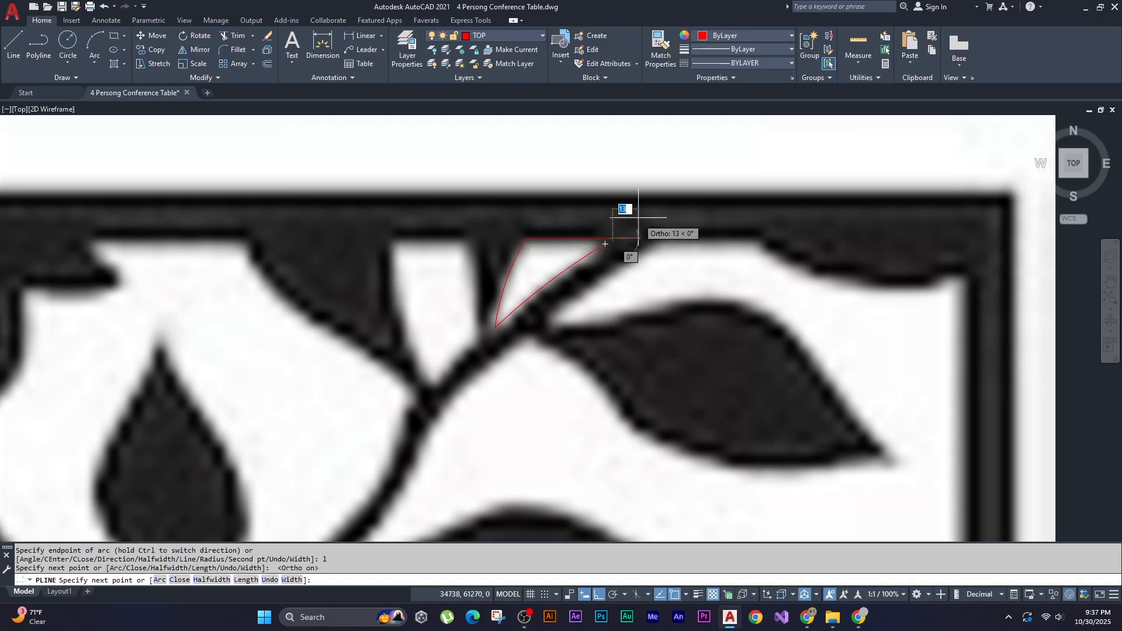
key(Return)
- Stretch the open end of the branch-edge arc onto the end of the horizontal segment to close the triangular outline
scroll(622, 245, up, 5)
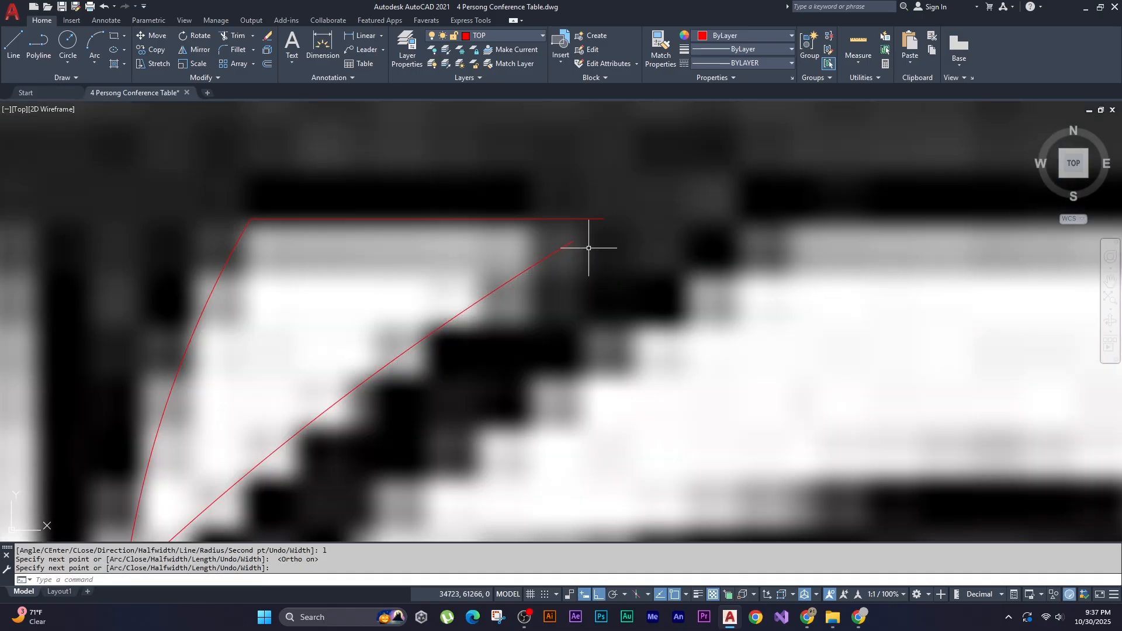
scroll(567, 263, down, 5)
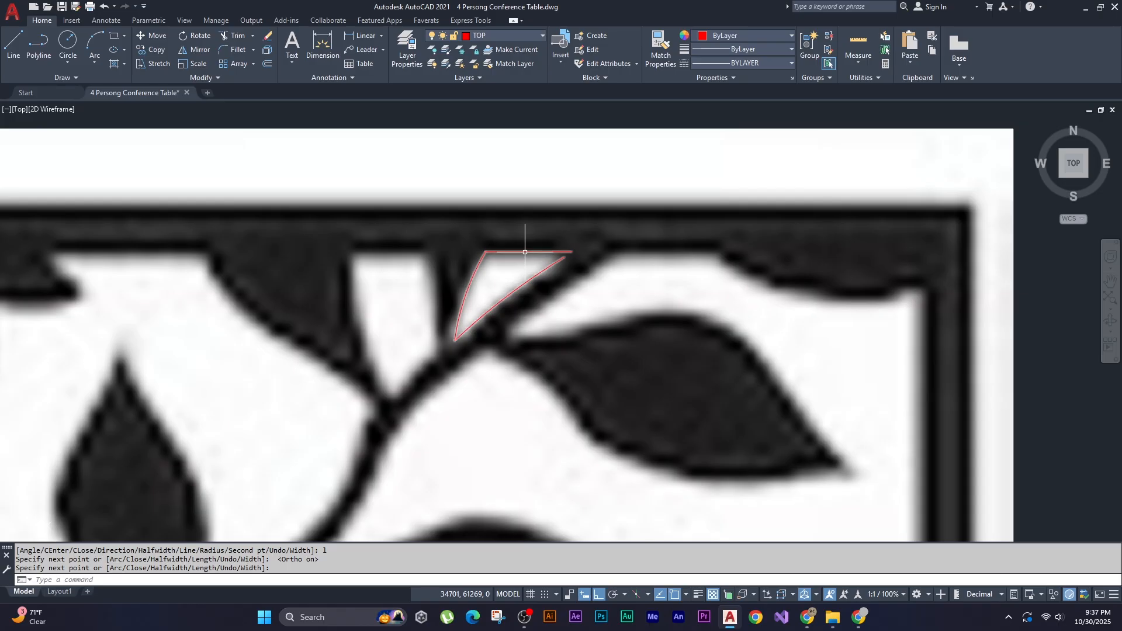
key(Return)
click(525, 252)
scroll(573, 255, up, 5)
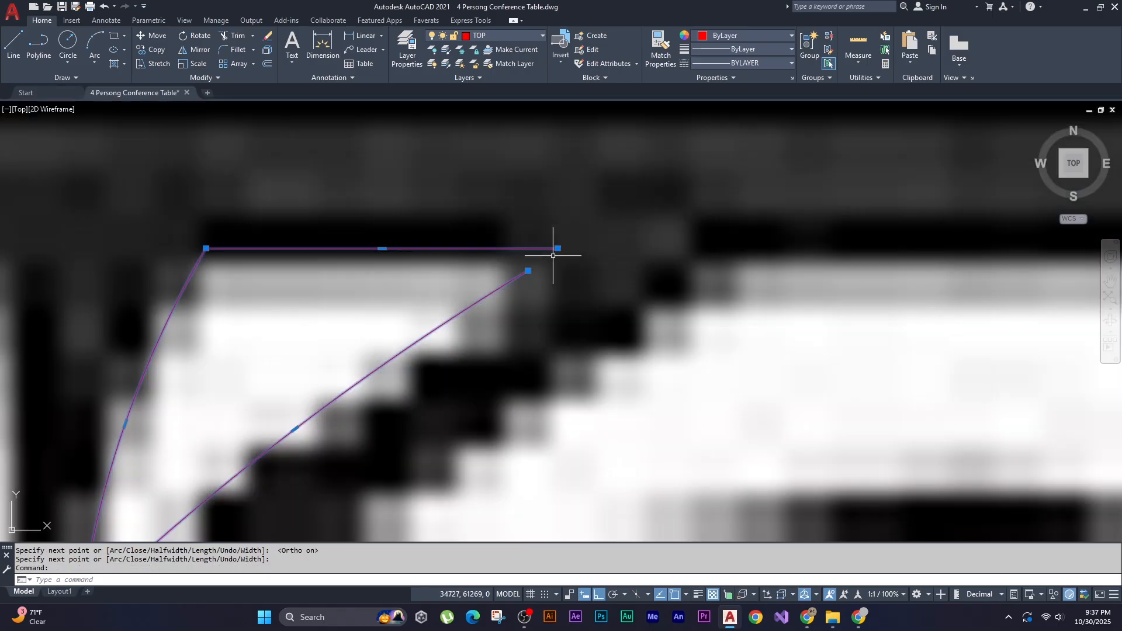
click(528, 271)
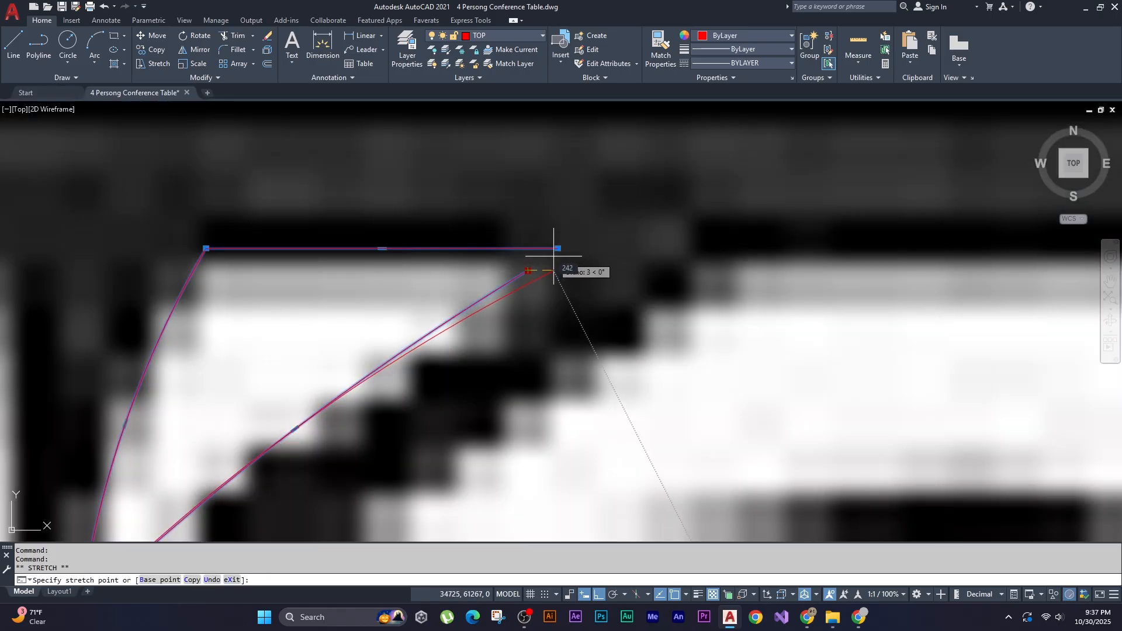
scroll(555, 245, down, 5)
scroll(680, 284, down, 4)
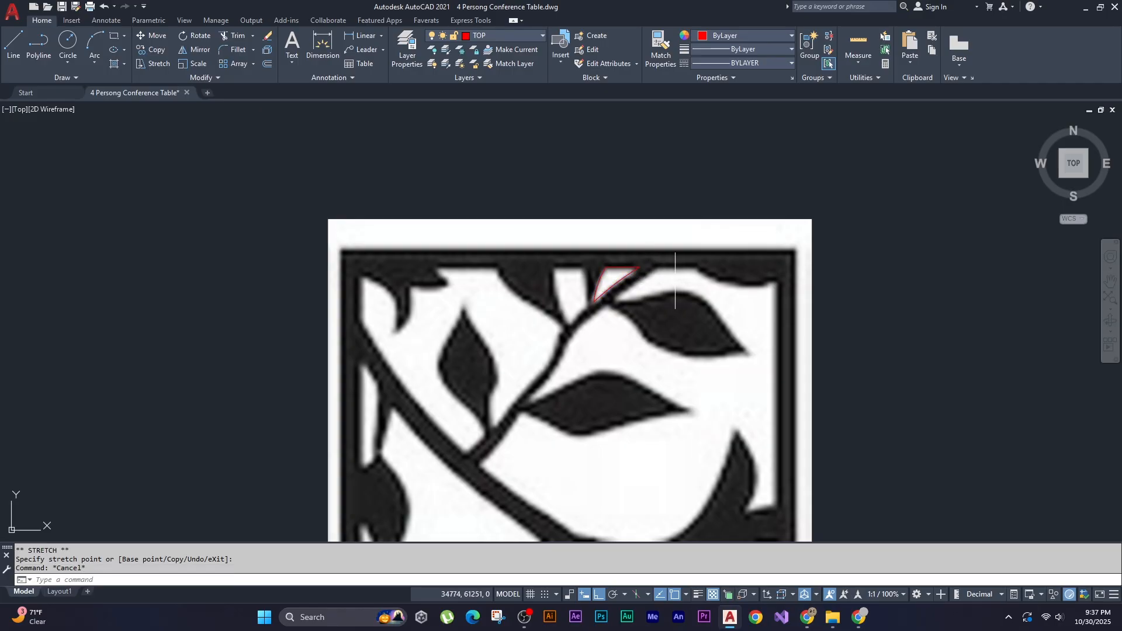
- Begin a polyline at the top bar with Ortho off and trace the stem's other edge down to the branch with a second-point arc
scroll(676, 280, up, 4)
middle_drag(560, 300, 609, 309)
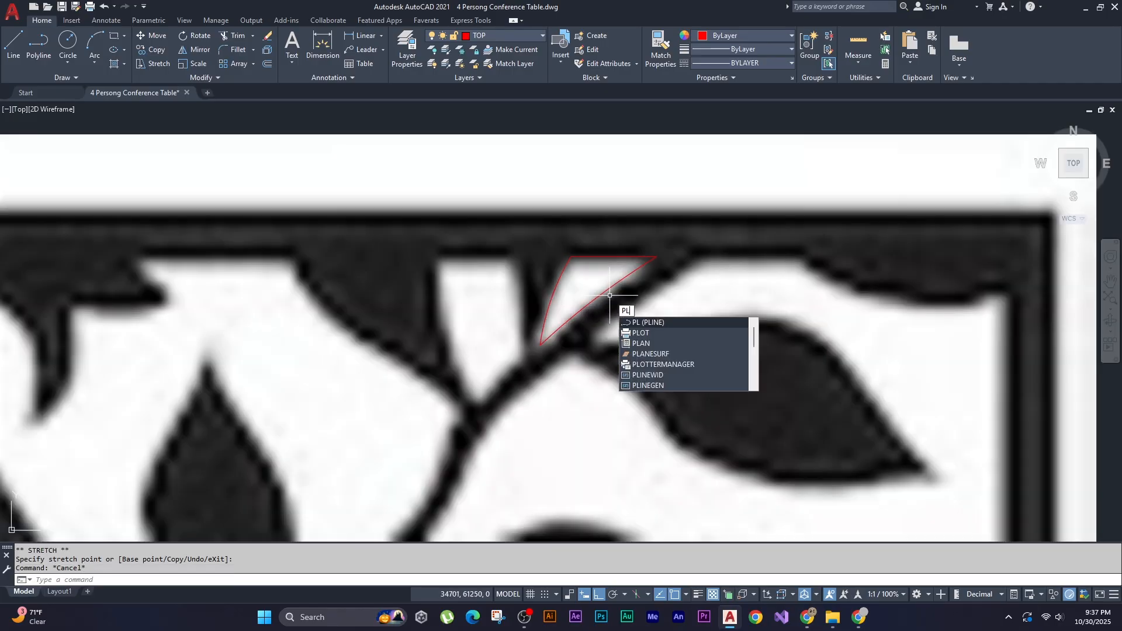
key(Return)
click(511, 255)
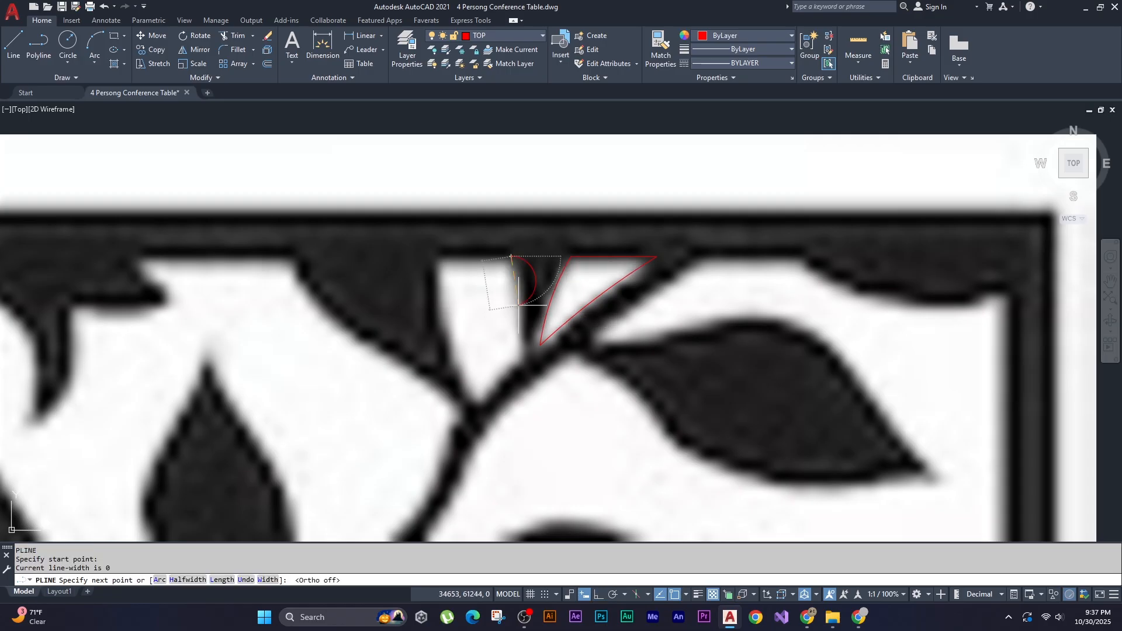
text(a)
key(Return)
text(s)
key(Return)
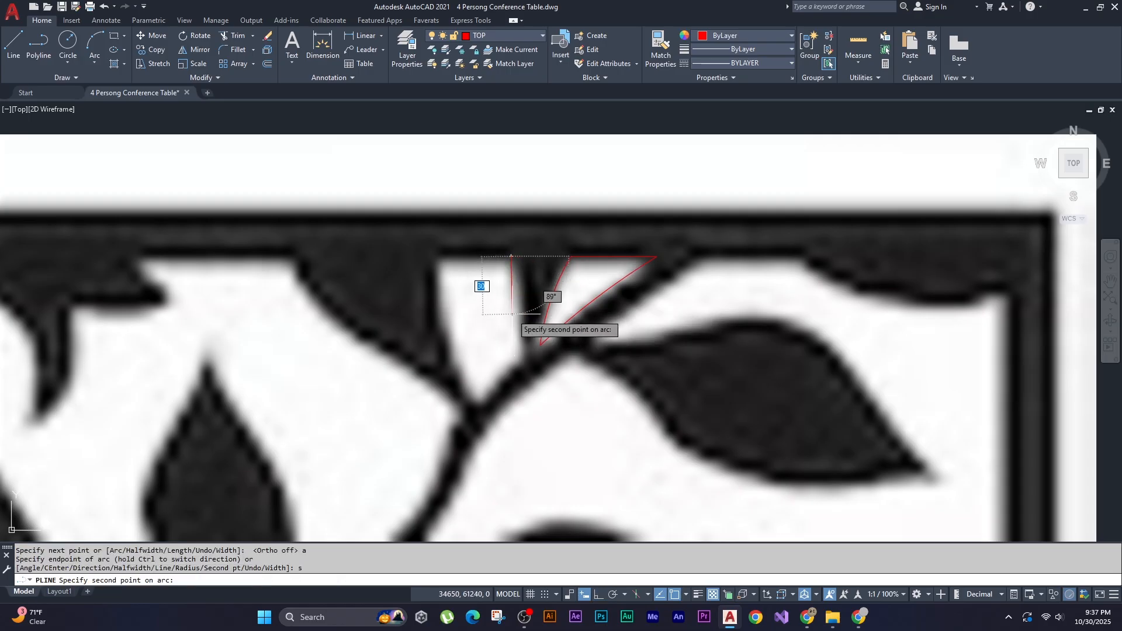
click(519, 314)
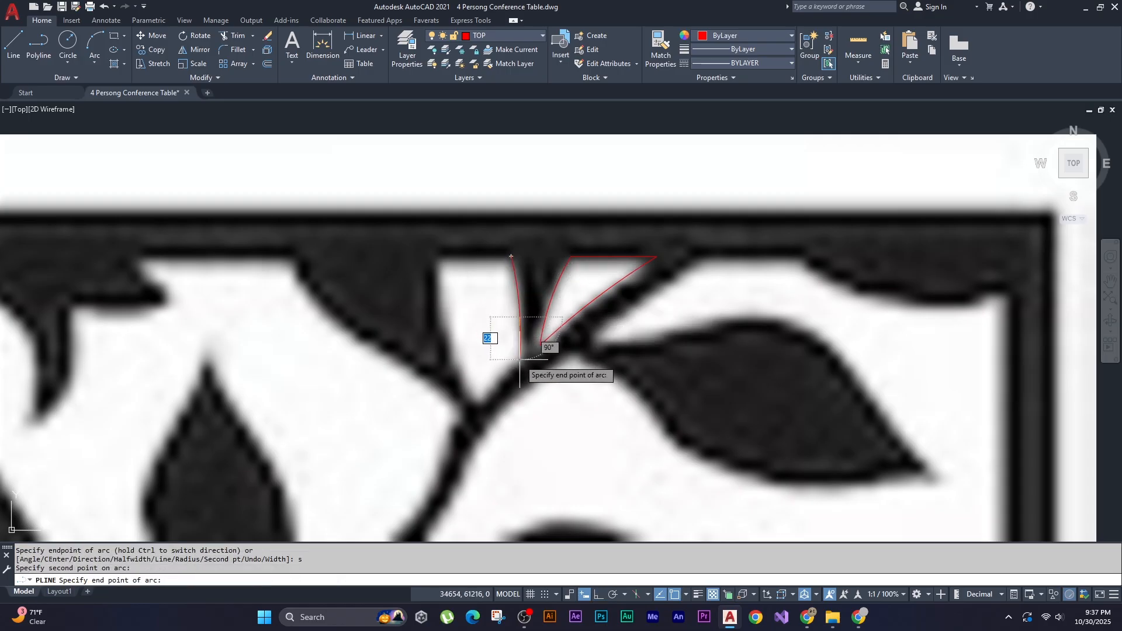
click(519, 360)
- Continue the polyline with second-point arcs along the branch down to the fork and up the neighbouring leaf's edge to the top bar
text(s)
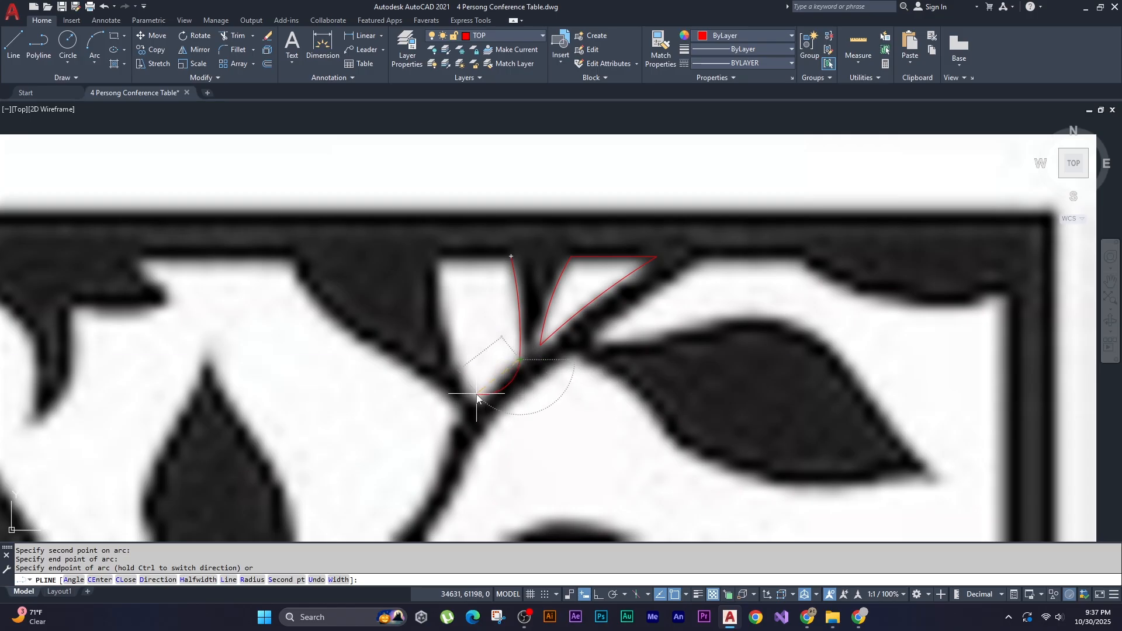
key(Return)
click(499, 379)
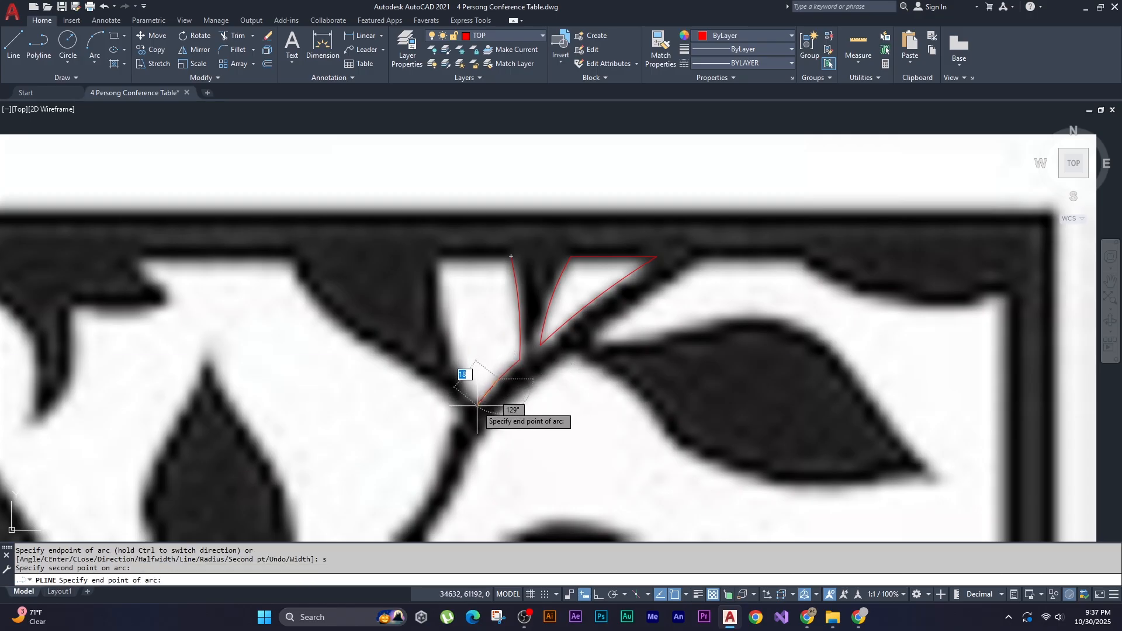
click(477, 405)
text(s)
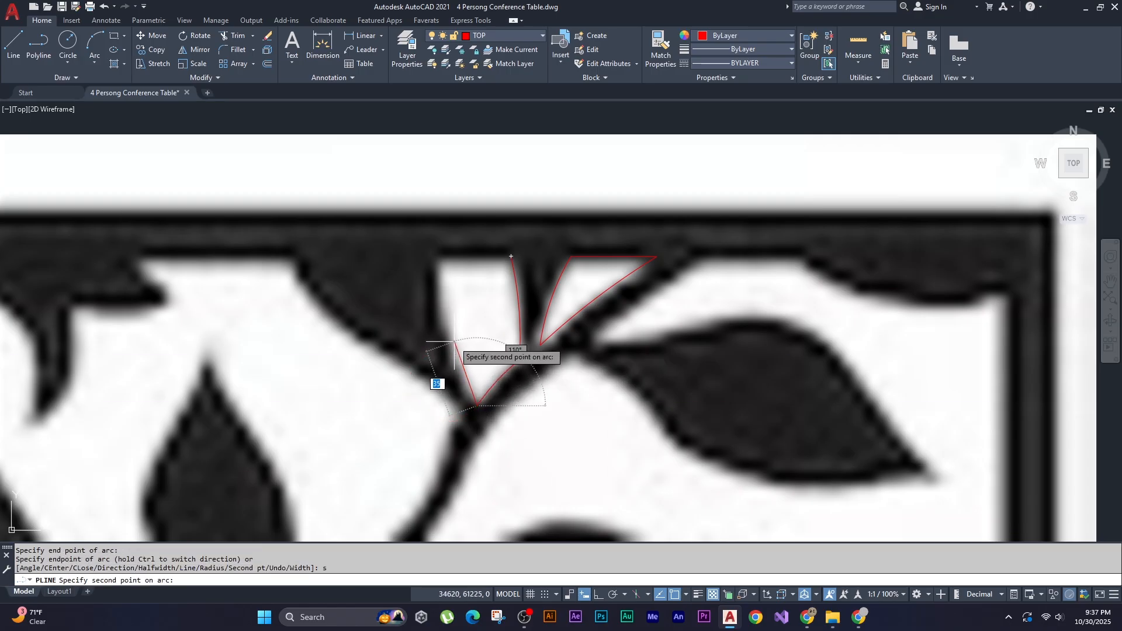
key(Return)
click(445, 343)
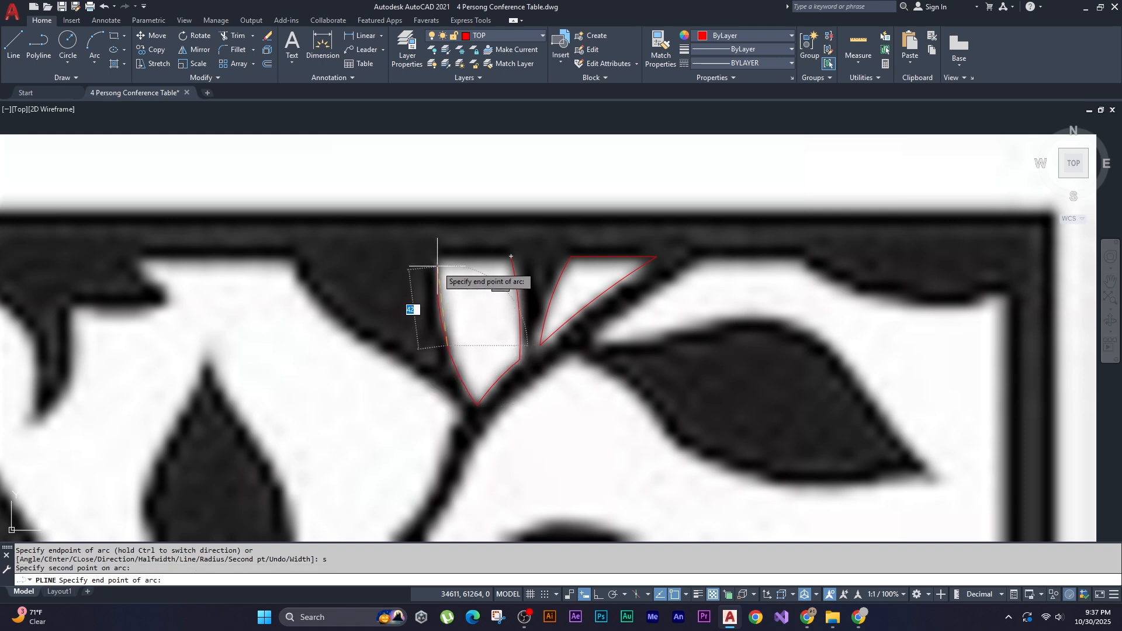
click(439, 256)
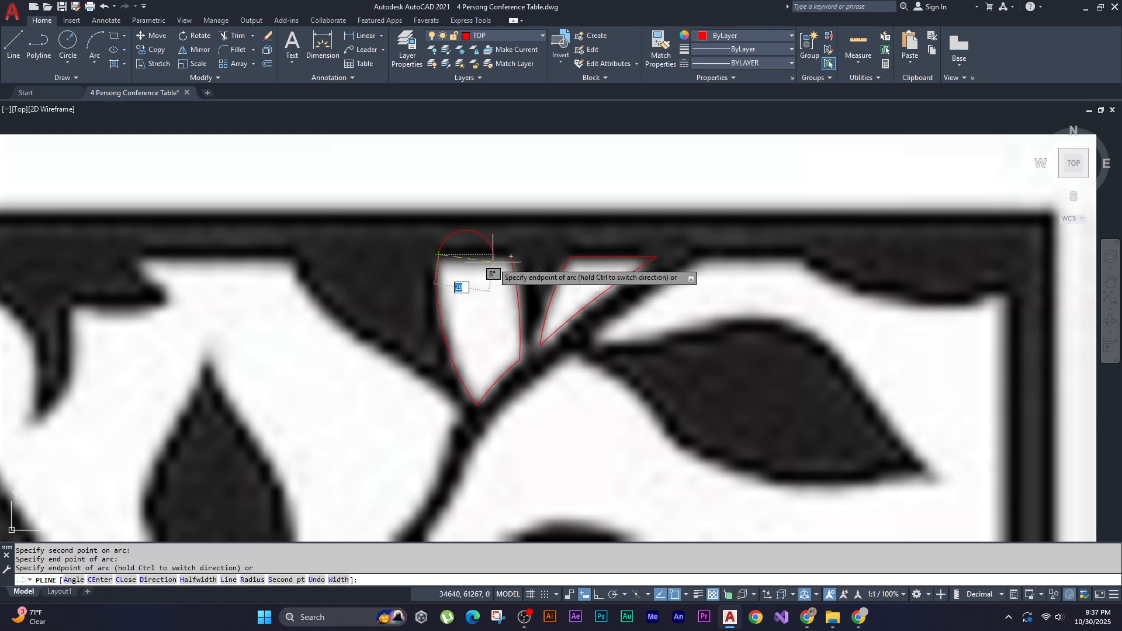
- Close the outline between leaf and stem with a straight segment along the top bar and end the polyline
text(l)
key(Return)
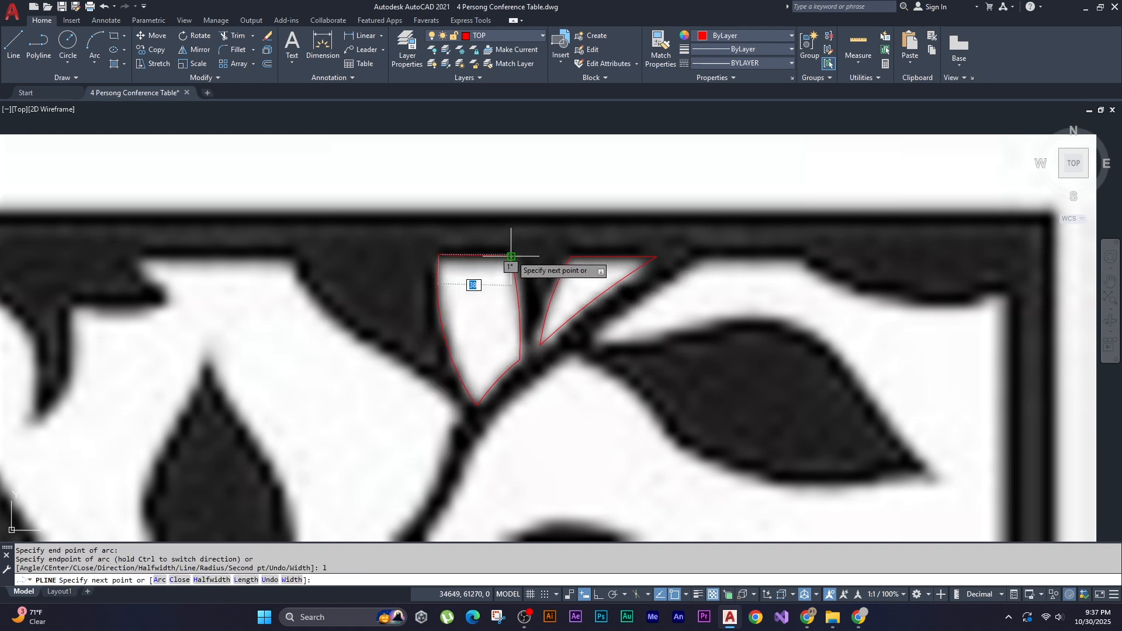
click(515, 269)
key(Return)
scroll(610, 322, down, 2)
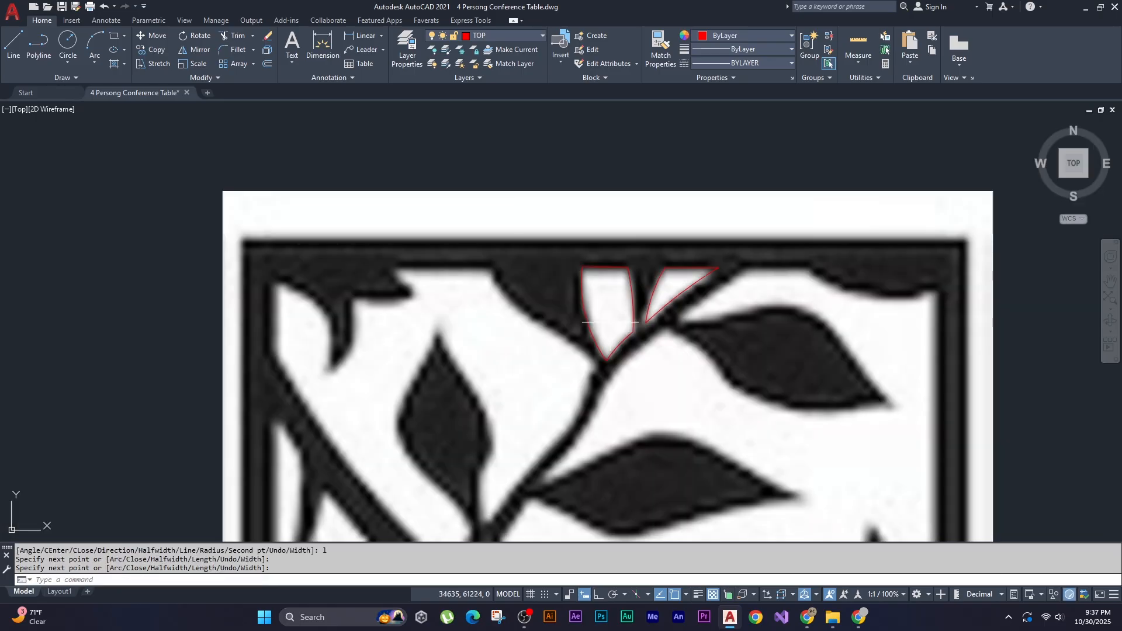
- Start a polyline where the large top leaf meets the bar and draw a horizontal Ortho segment along the bar to the corner leaf
scroll(610, 322, down, 2)
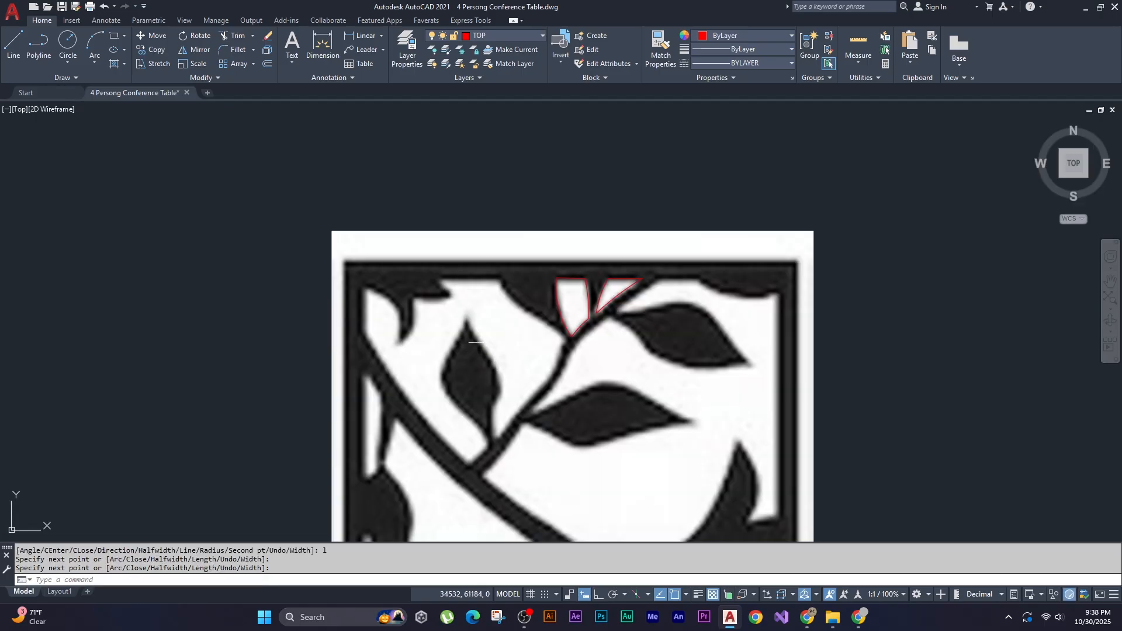
scroll(497, 344, up, 2)
text(pl)
key(Return)
scroll(504, 243, up, 2)
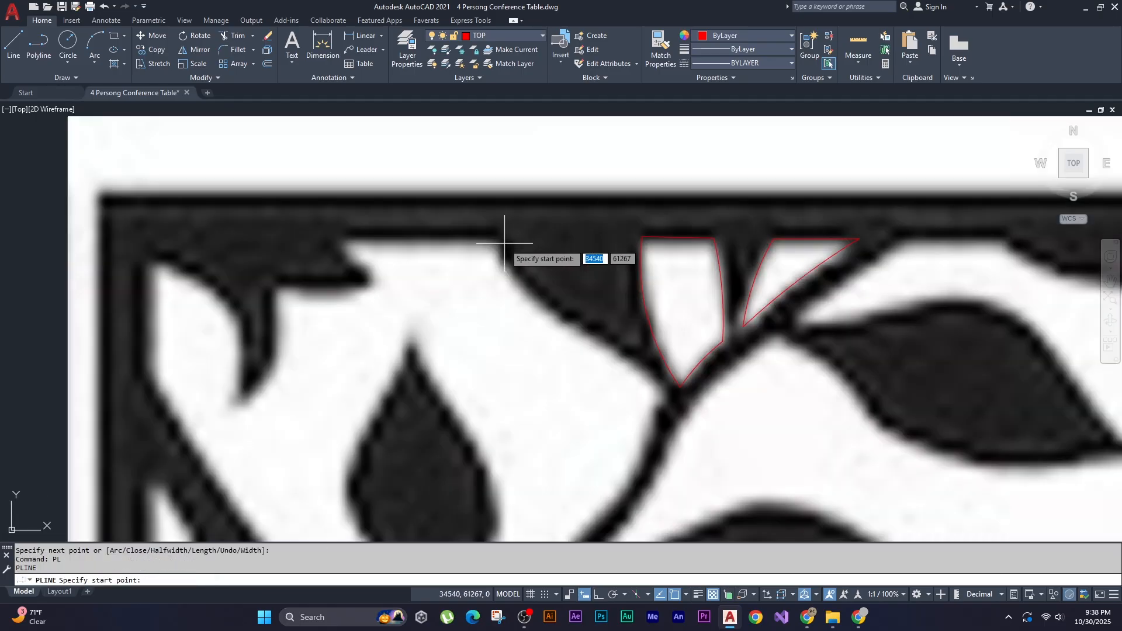
click(499, 235)
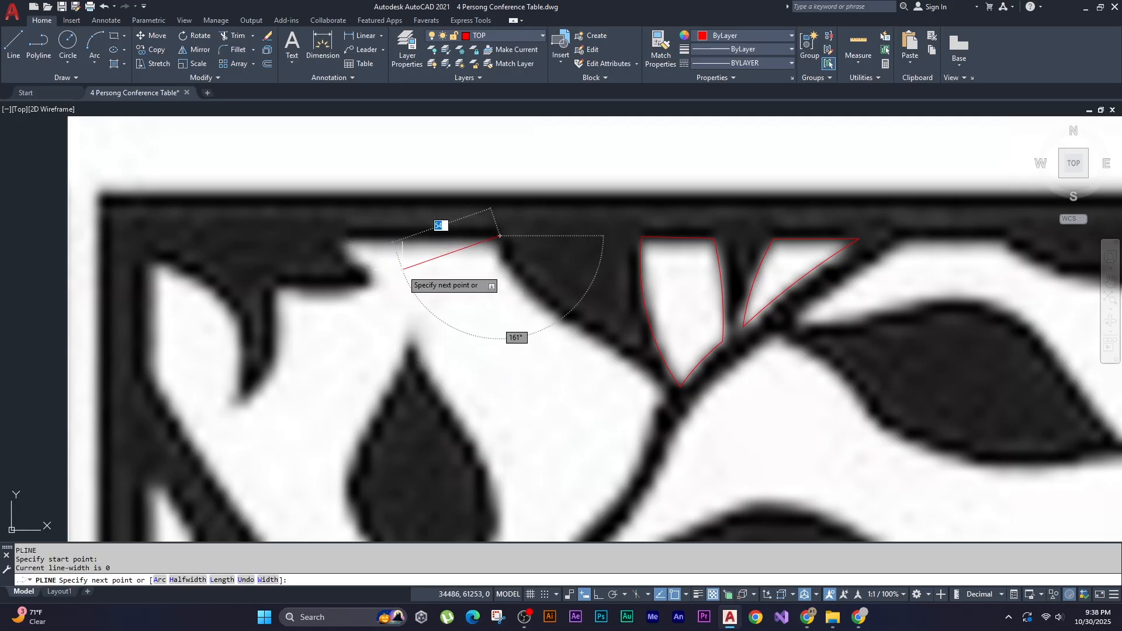
key(F9)
key(F8)
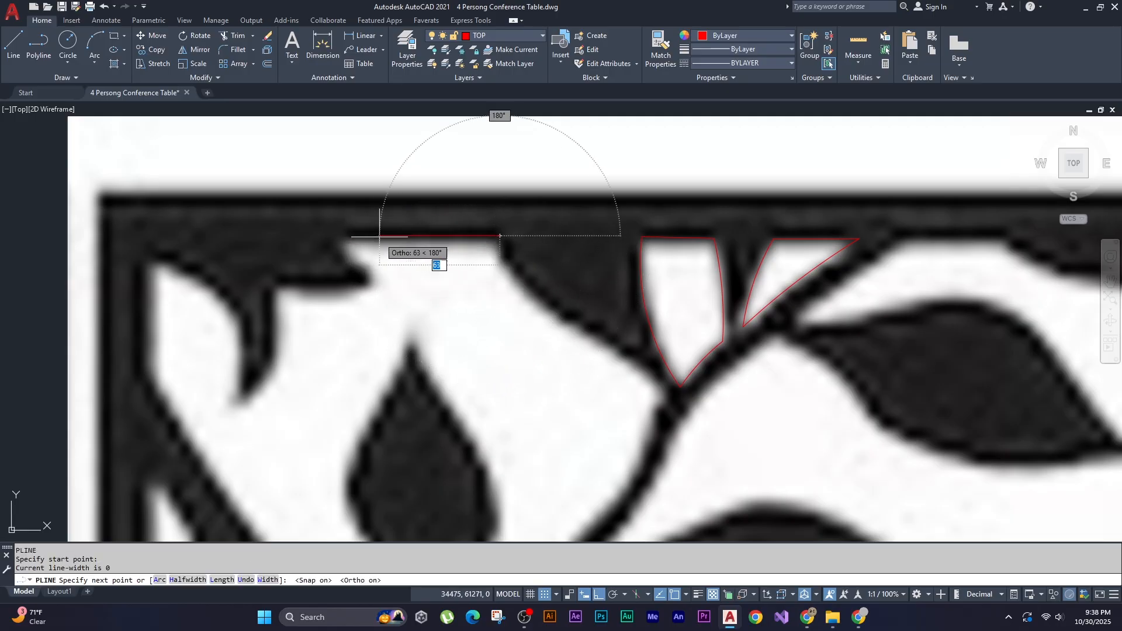
click(329, 236)
key(F8)
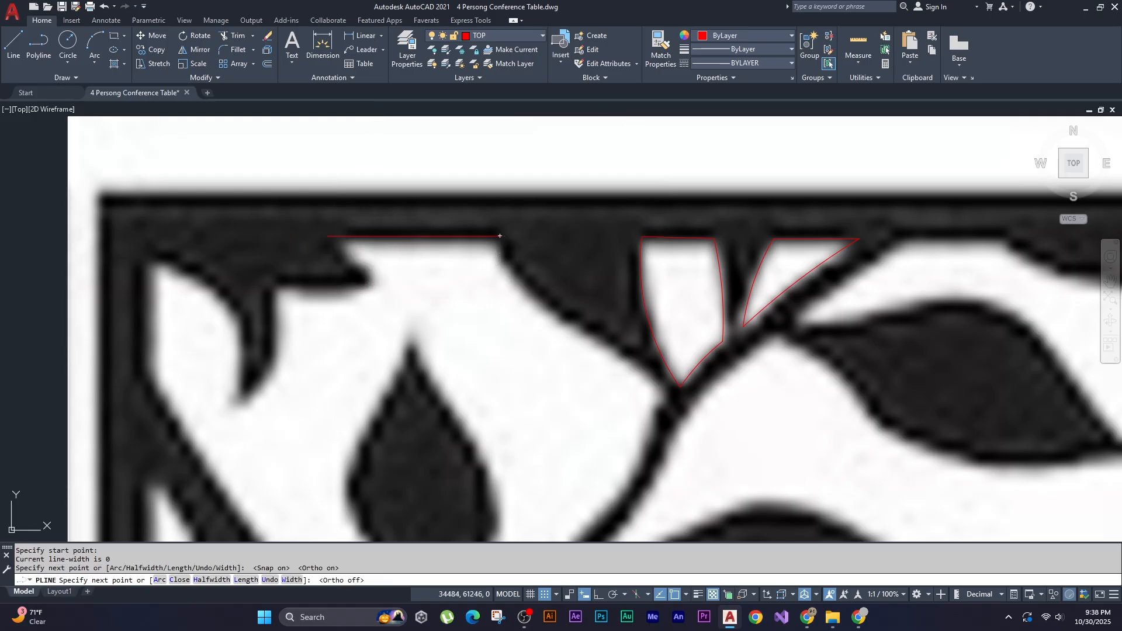
- Continue the polyline with a second-point arc along the corner leaf's edge to its pointed tip
text(a)
key(Return)
text(s)
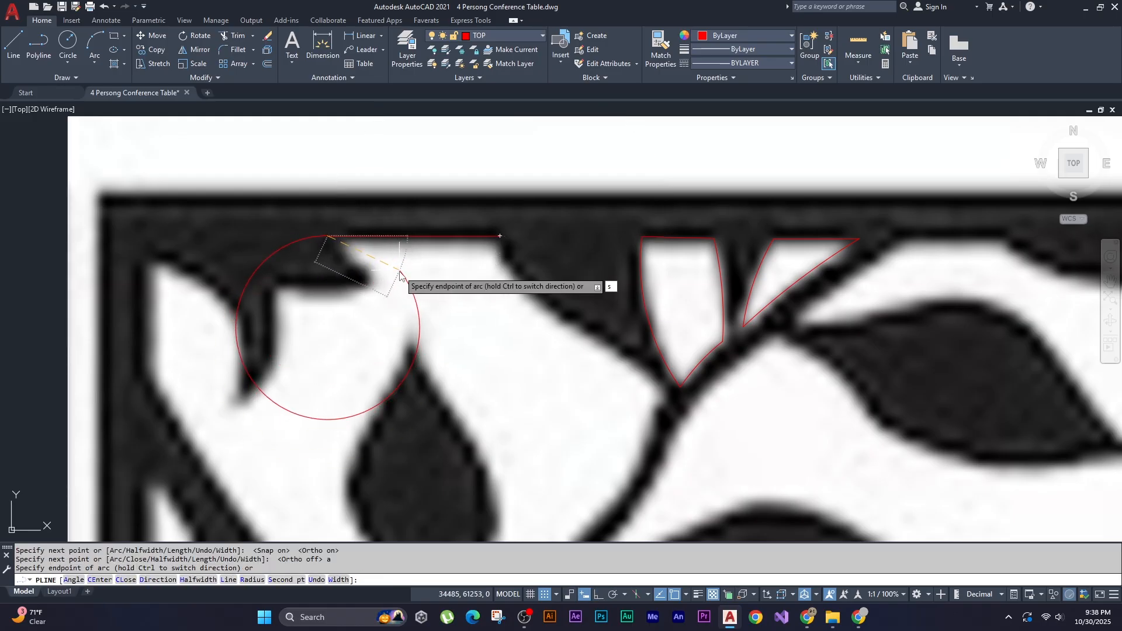
key(Return)
click(345, 262)
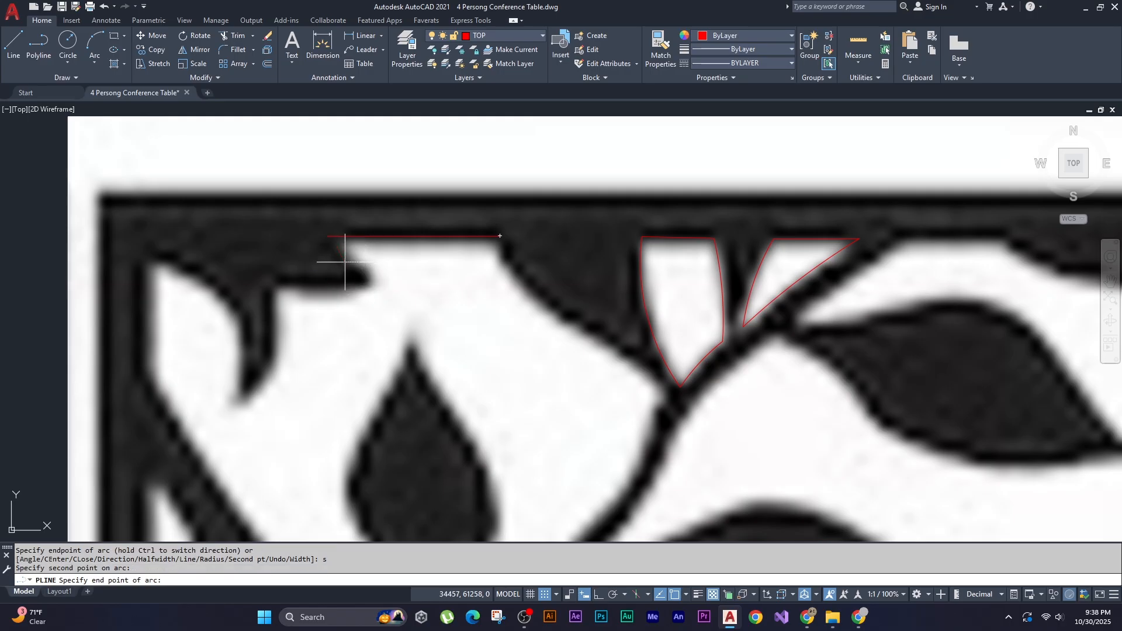
click(372, 272)
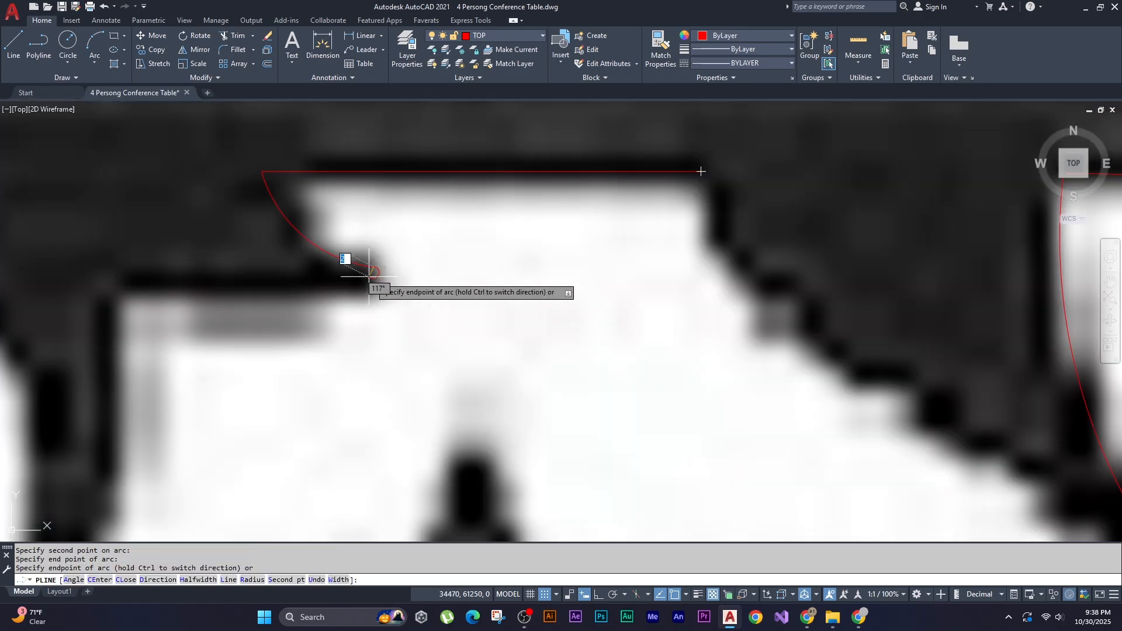
- Round the corner leaf's pointed tip with a small arc and continue the polyline with a second-point arc along the leaf's lower edge
scroll(374, 270, up, 4)
scroll(365, 263, up, 3)
scroll(368, 251, down, 3)
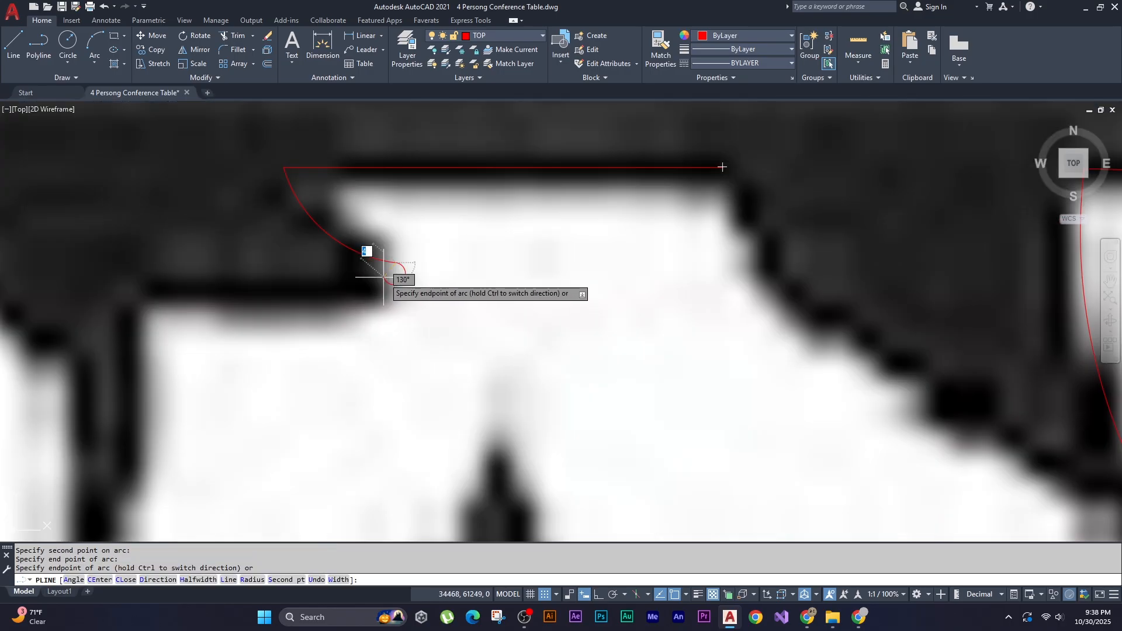
text(s)
key(Return)
scroll(292, 298, down, 4)
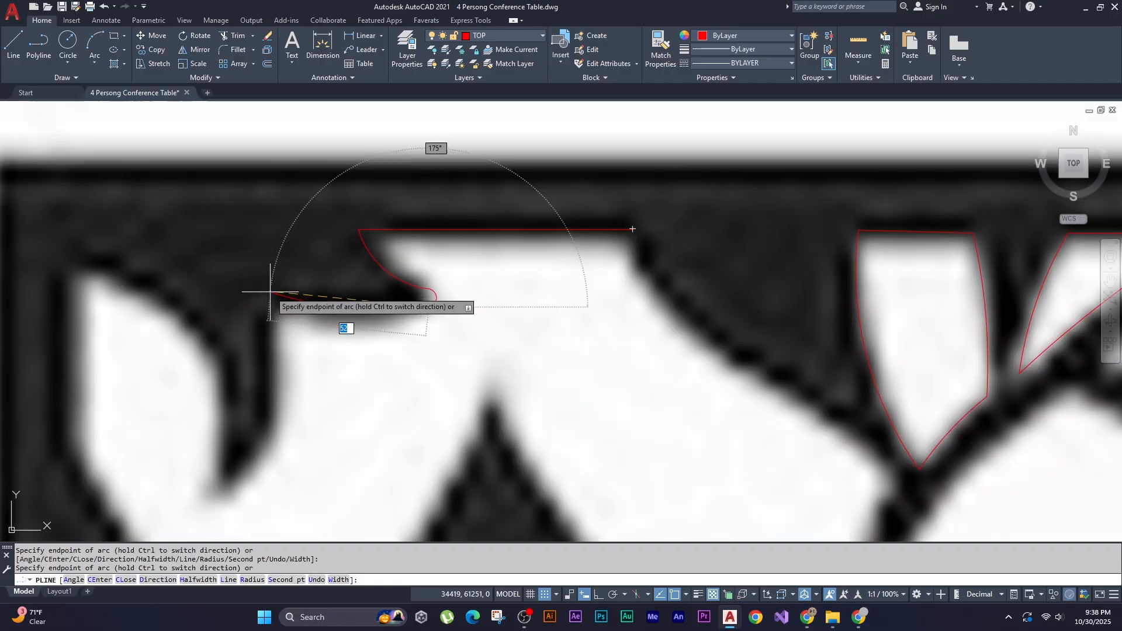
click(351, 289)
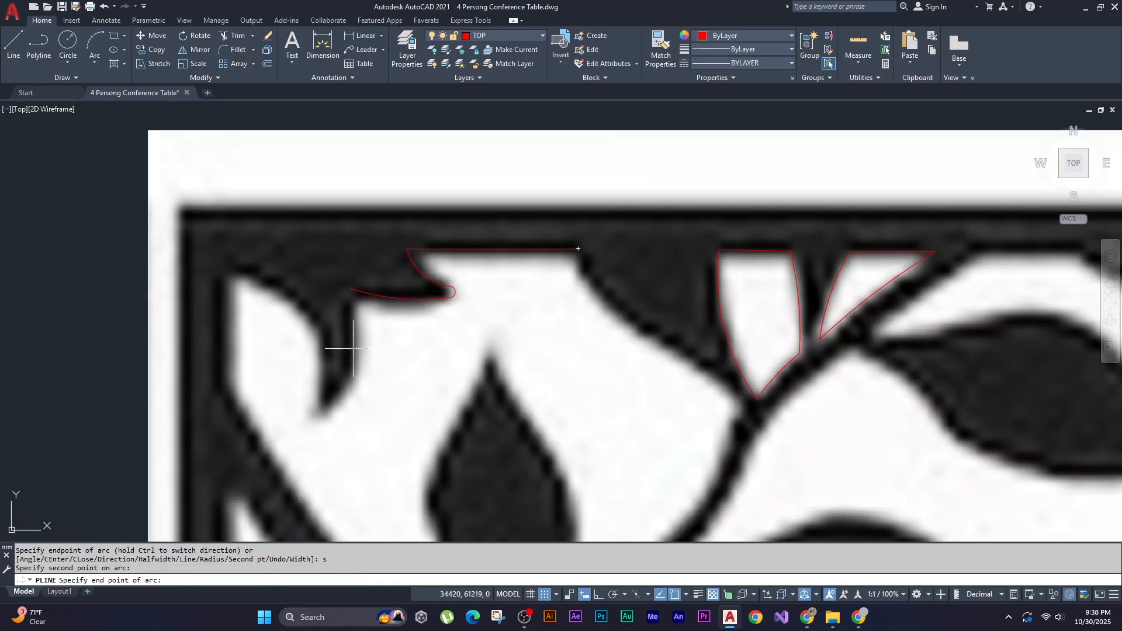
- Continue the polyline with second-point arcs down to the corner leaf's hanging tip and back up to the frame's left inner edge
click(321, 411)
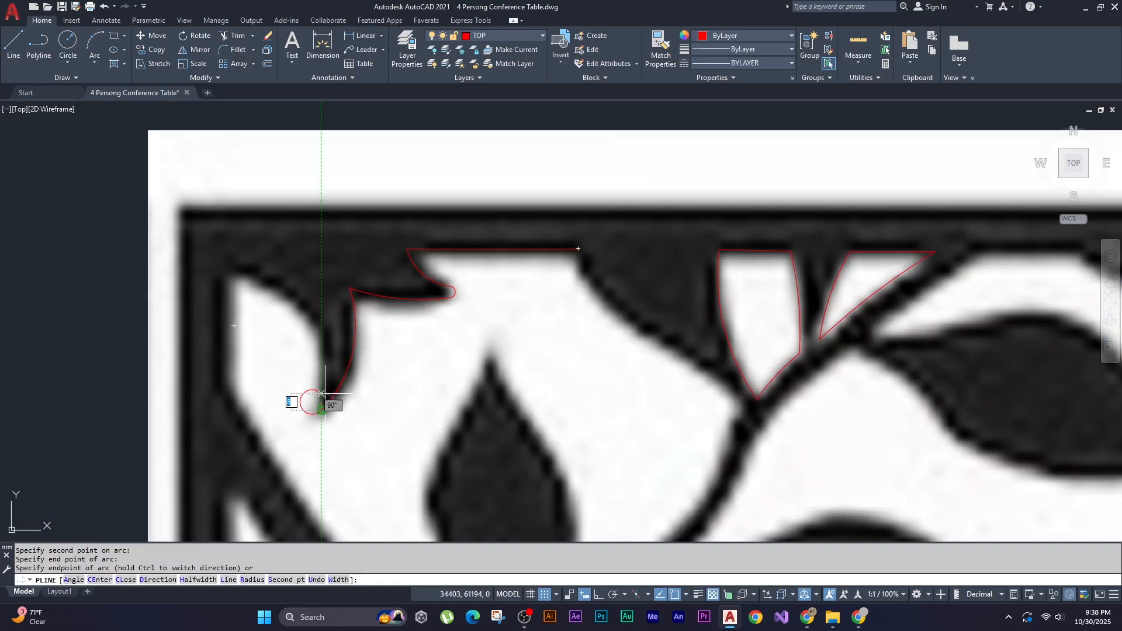
key(Return)
click(309, 320)
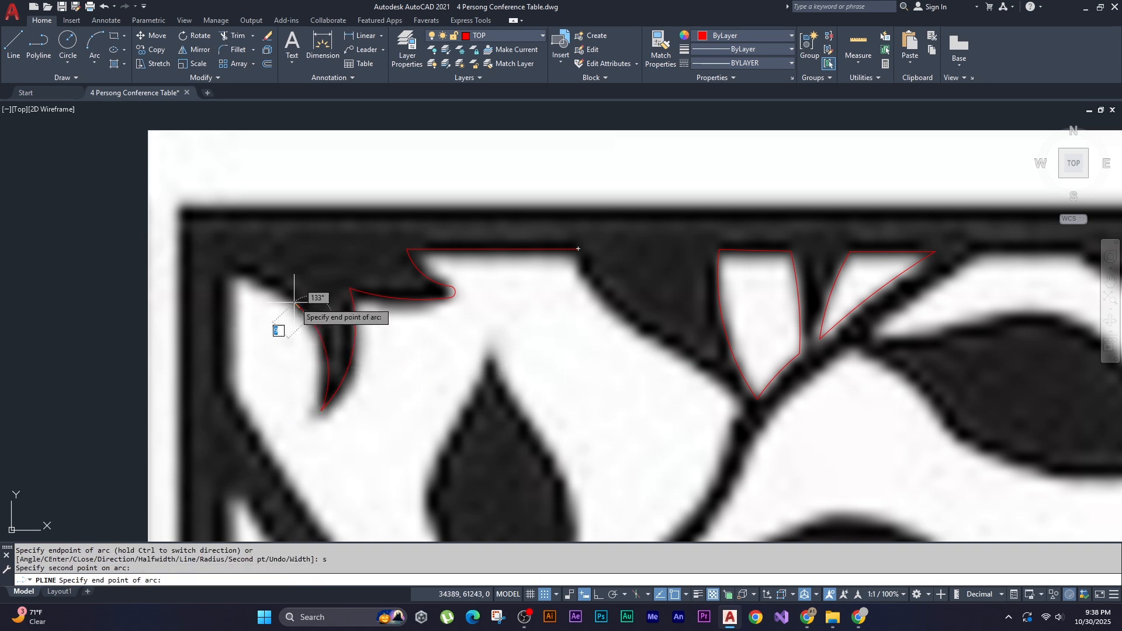
click(225, 272)
scroll(225, 272, down, 2)
middle_drag(225, 272, 288, 280)
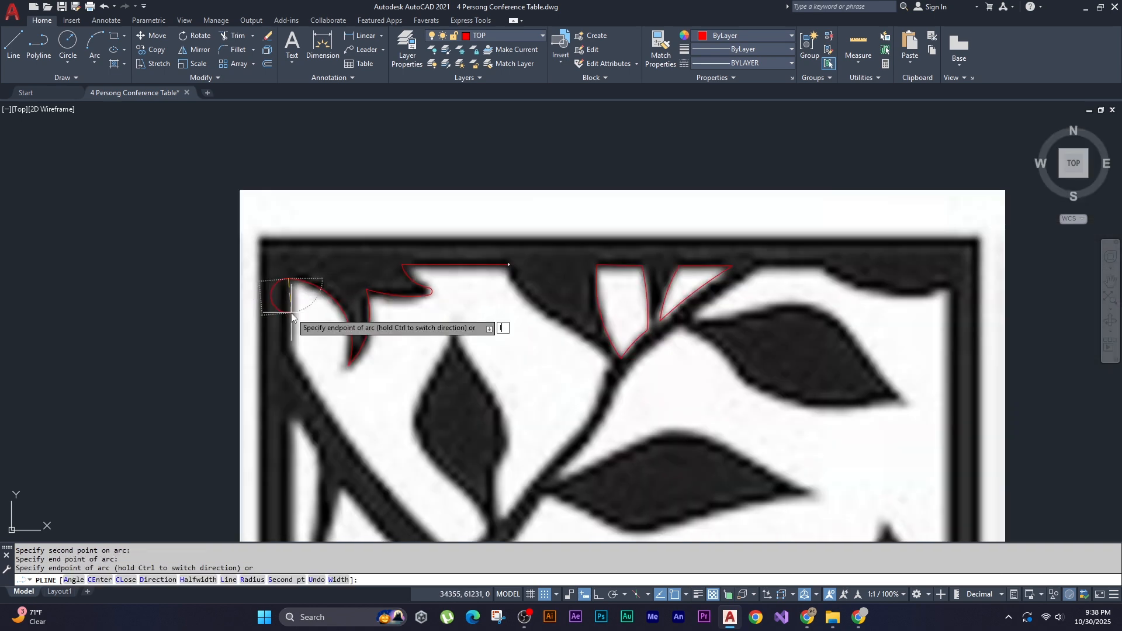
- Switch the polyline to line mode and draw a vertical Ortho segment about 56 long down the frame's left inner edge
key(Return)
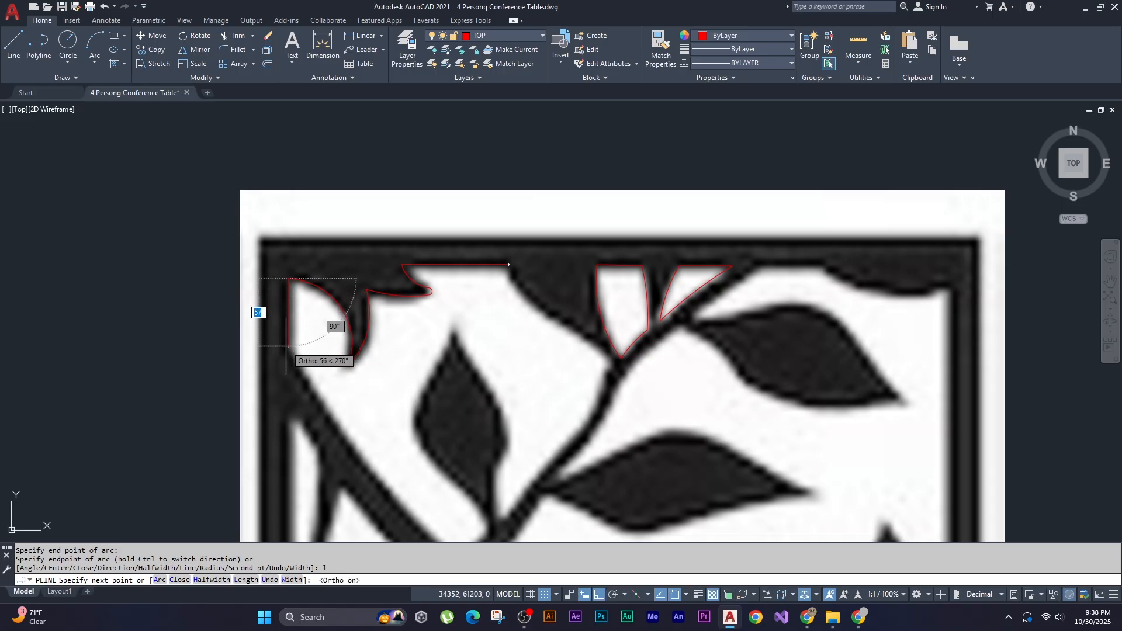
click(286, 345)
middle_drag(304, 366, 289, 301)
- Turn Ortho off and continue the polyline with a second-point arc along the thick diagonal branch to the fork
key(F8)
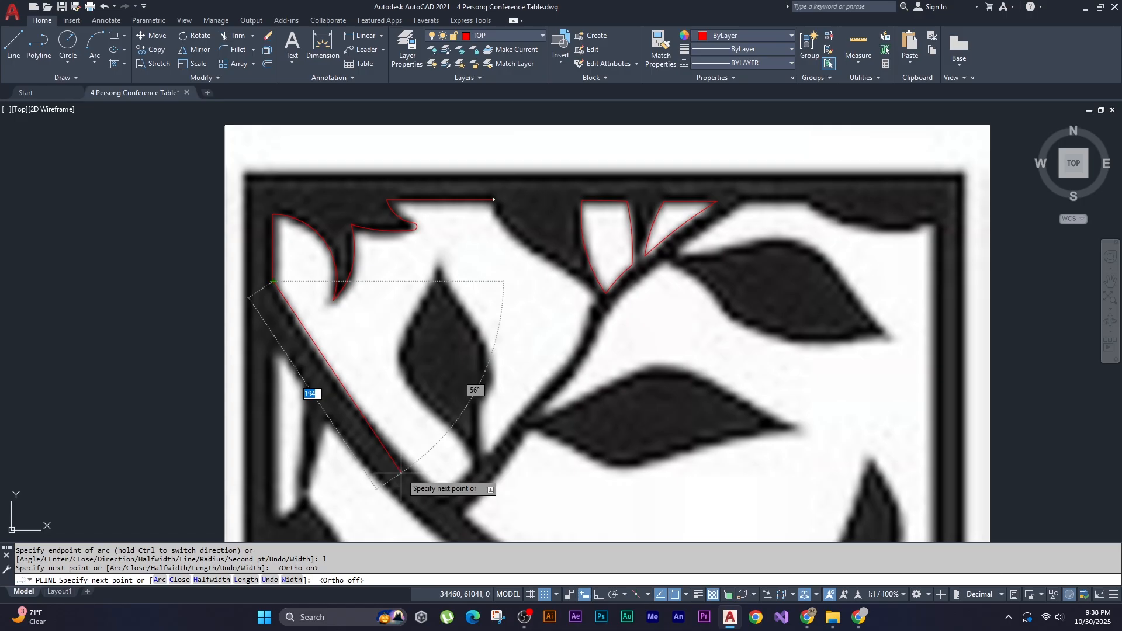
text(a)
key(Return)
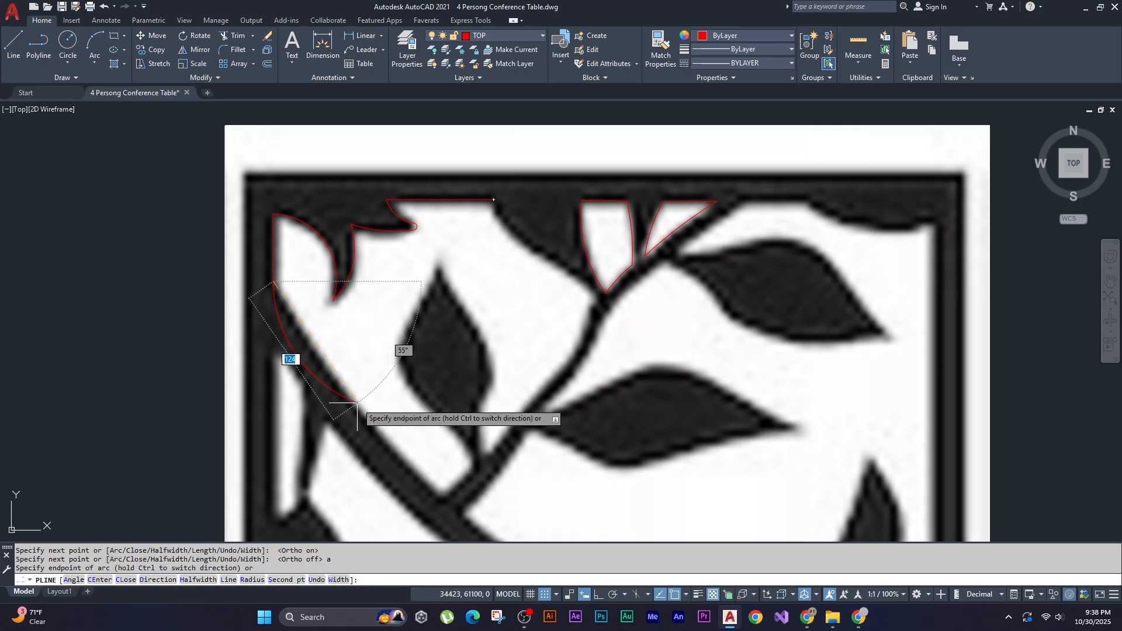
text(s)
key(Return)
click(357, 411)
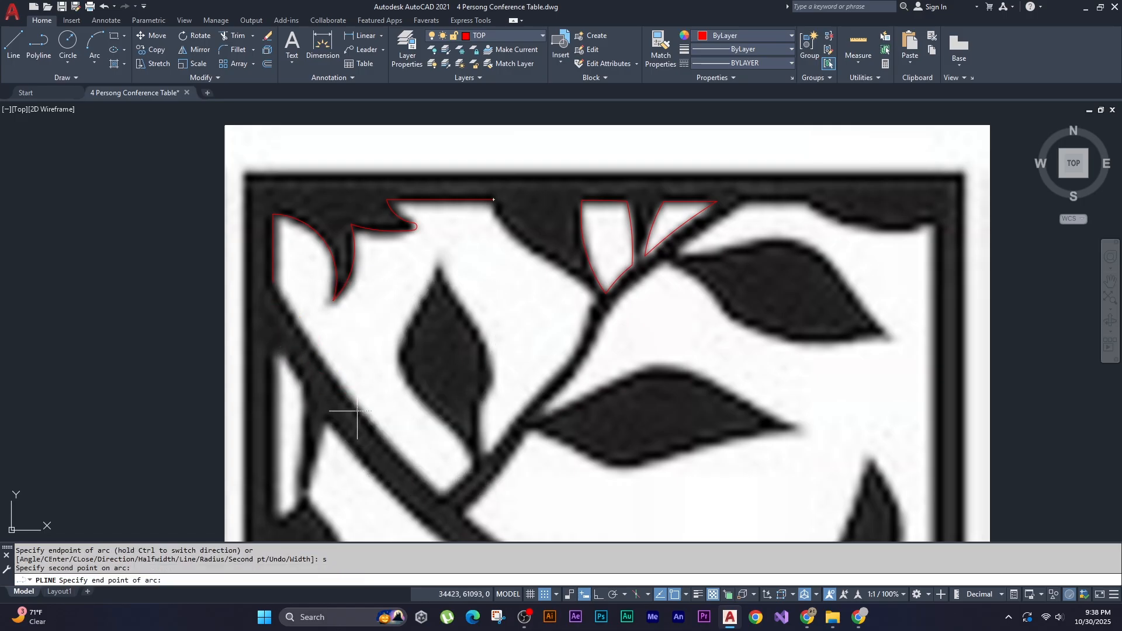
click(440, 501)
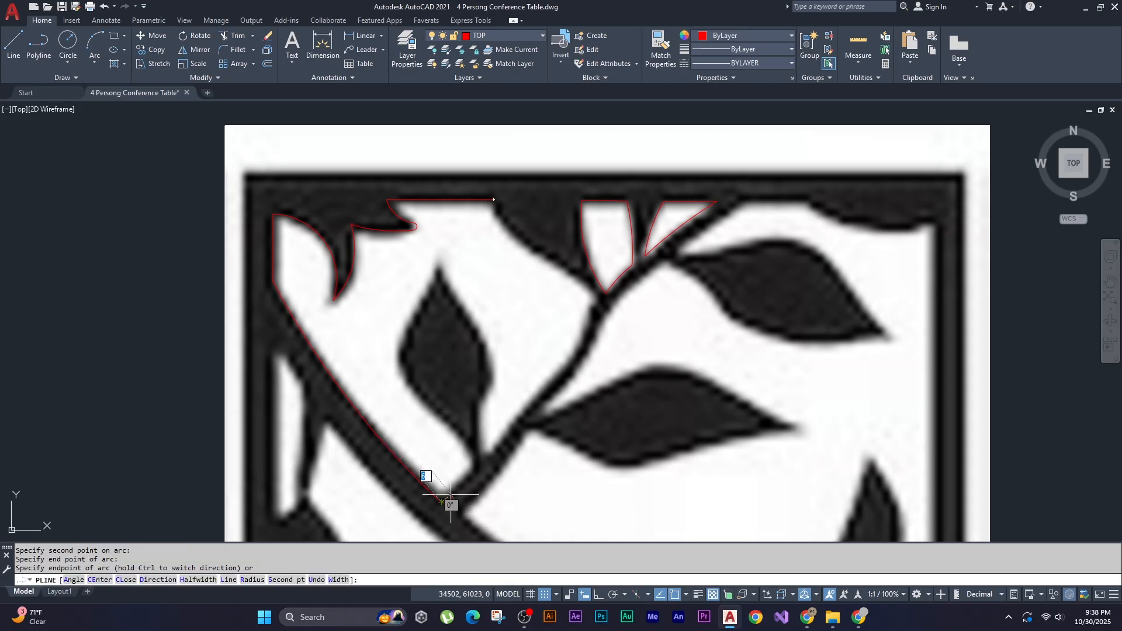
- Continue the polyline with a short second-point arc from the fork along the thinner branch to the upright leaf's stem
middle_drag(475, 475, 460, 399)
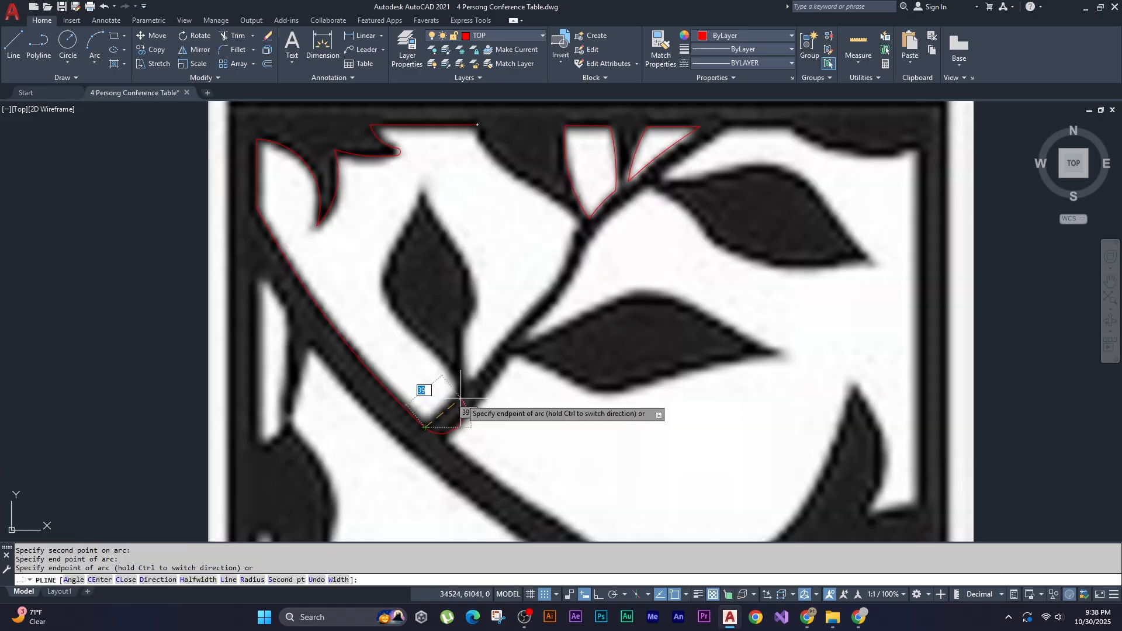
text(s)
key(Return)
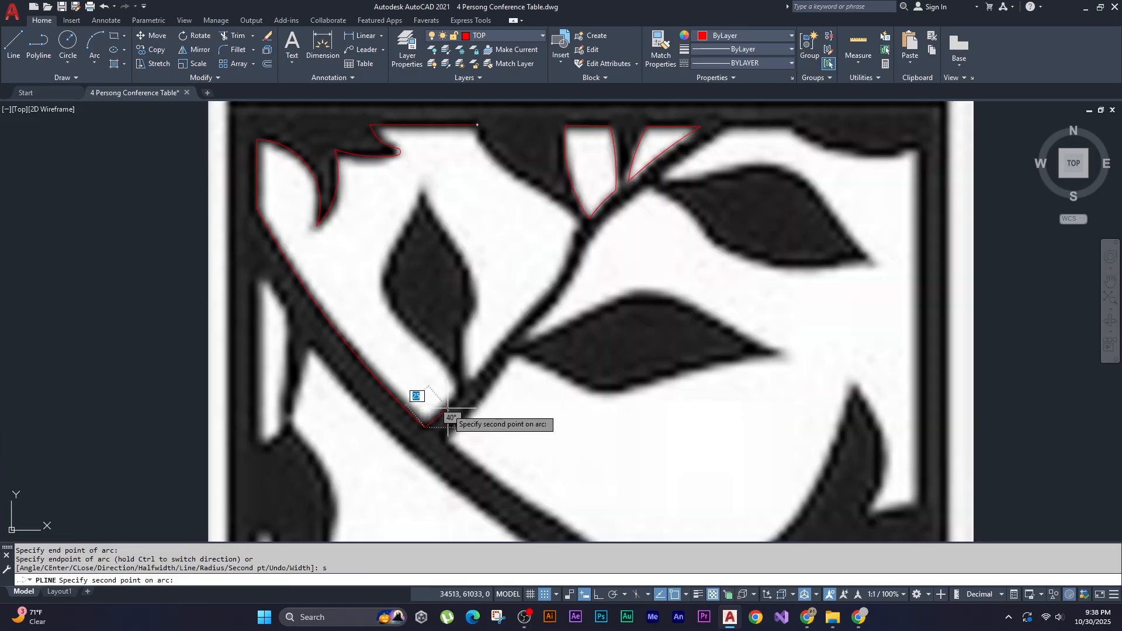
click(449, 408)
click(459, 397)
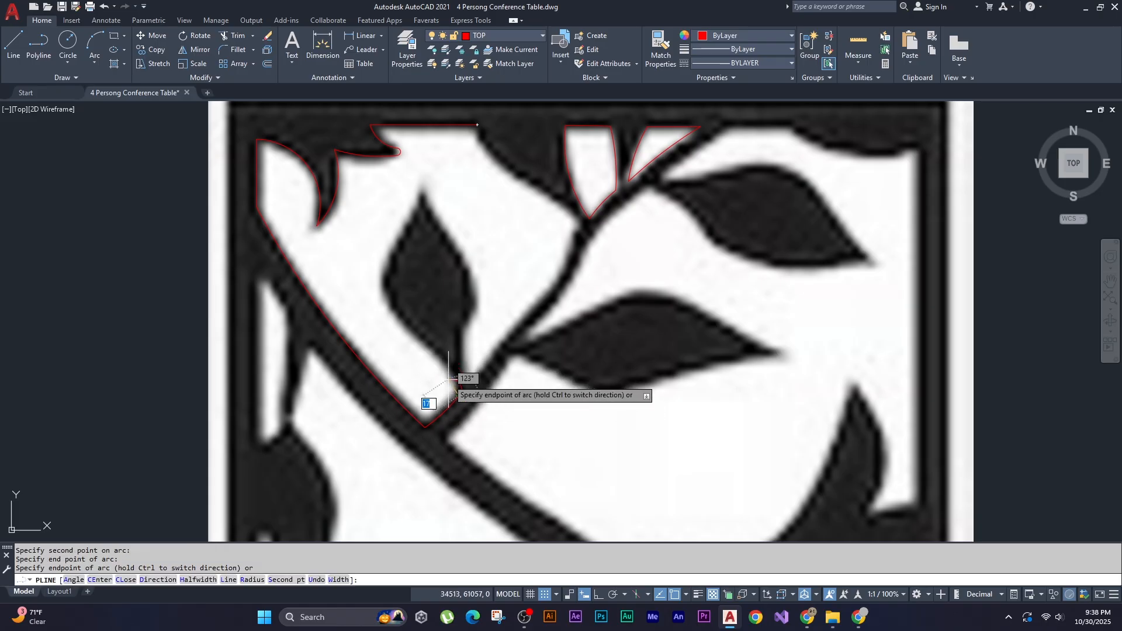
- Continue the polyline with a second-point arc up the leaf's stem and tangent arcs along its left edge to the tip
text(s)
key(Return)
scroll(450, 384, up, 2)
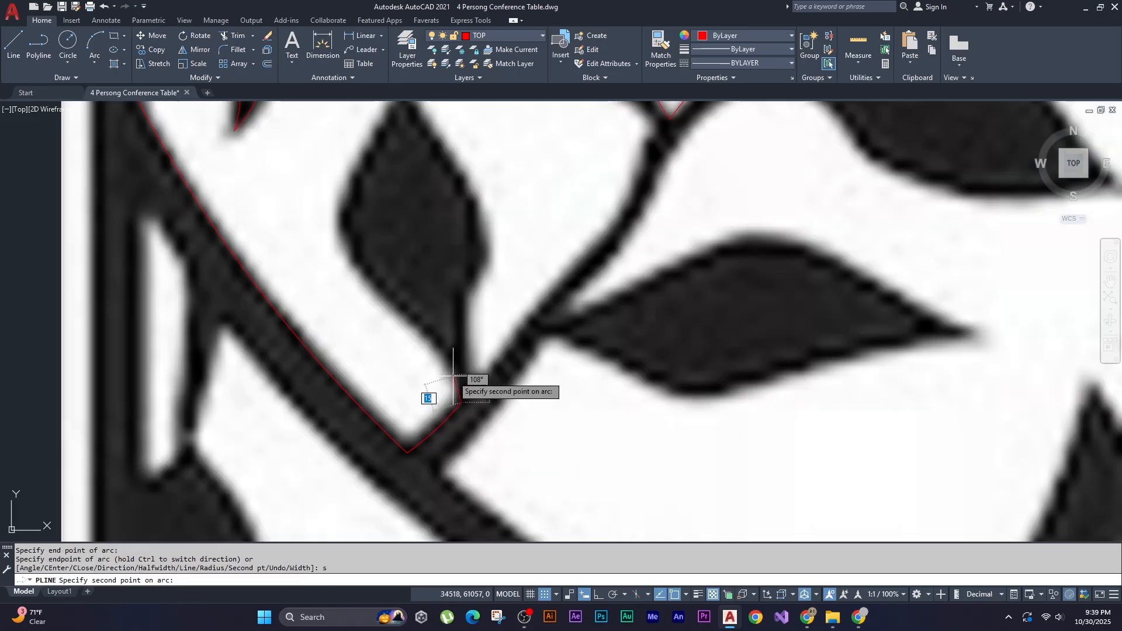
click(453, 375)
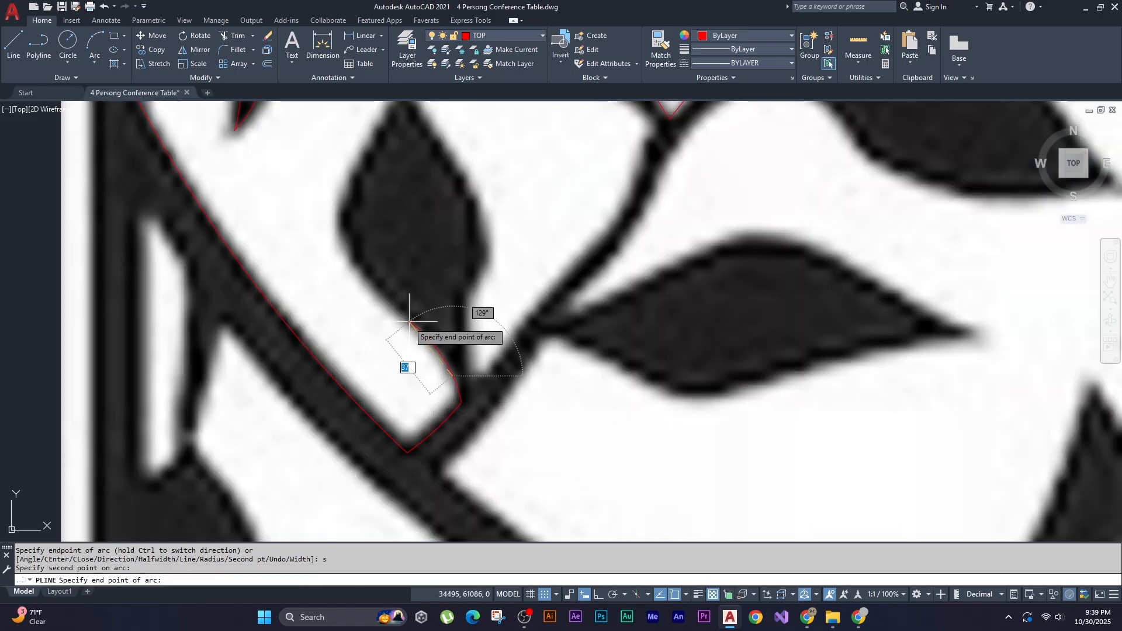
click(409, 321)
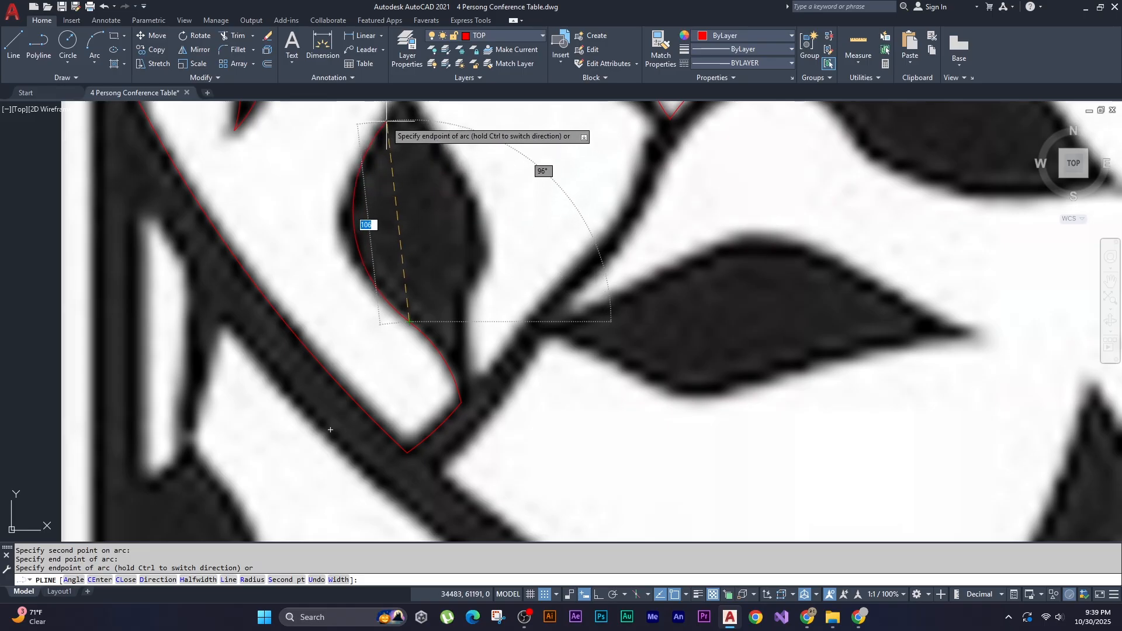
click(386, 120)
middle_drag(386, 120, 379, 235)
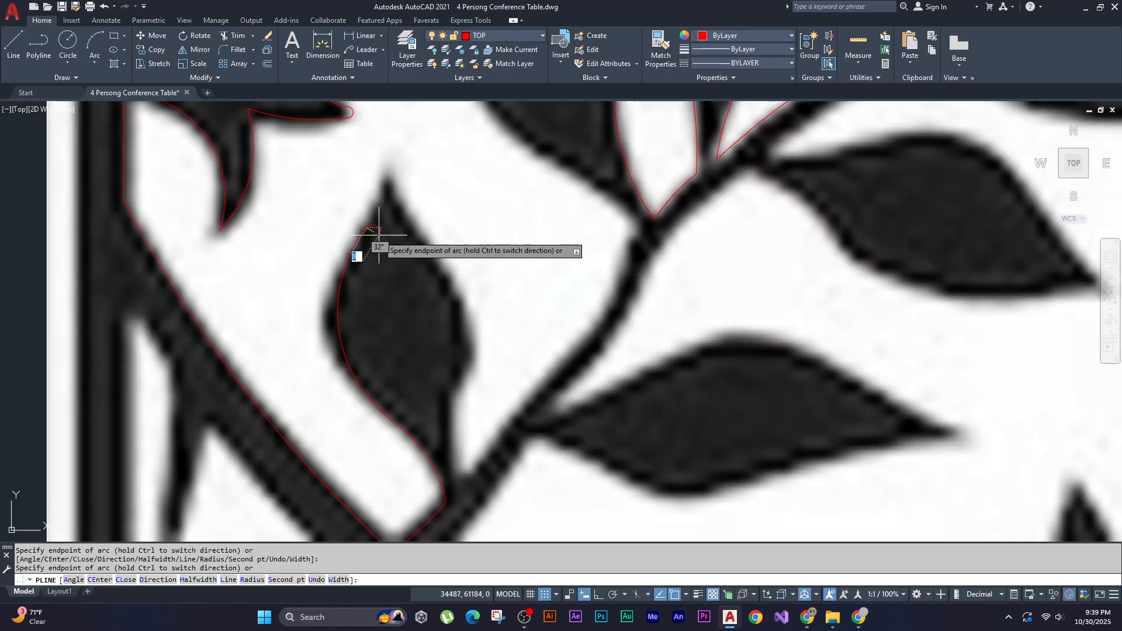
scroll(381, 186, up, 2)
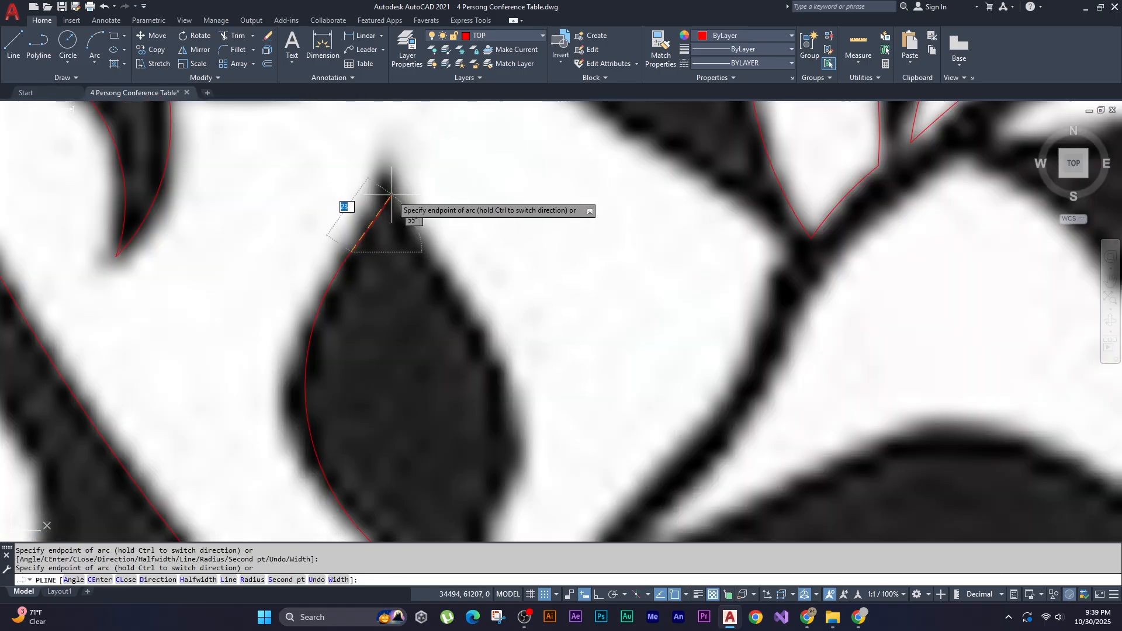
click(387, 208)
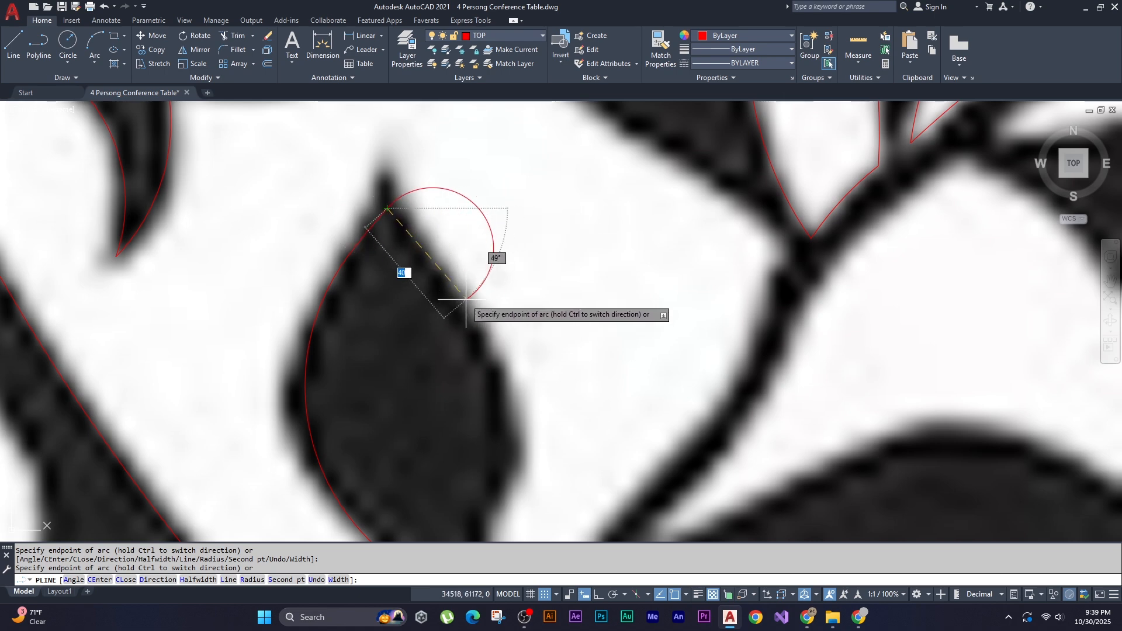
- Continue the polyline with a second-point arc from the upright leaf's tip down its right edge to the top of the stem
text(s)
key(Return)
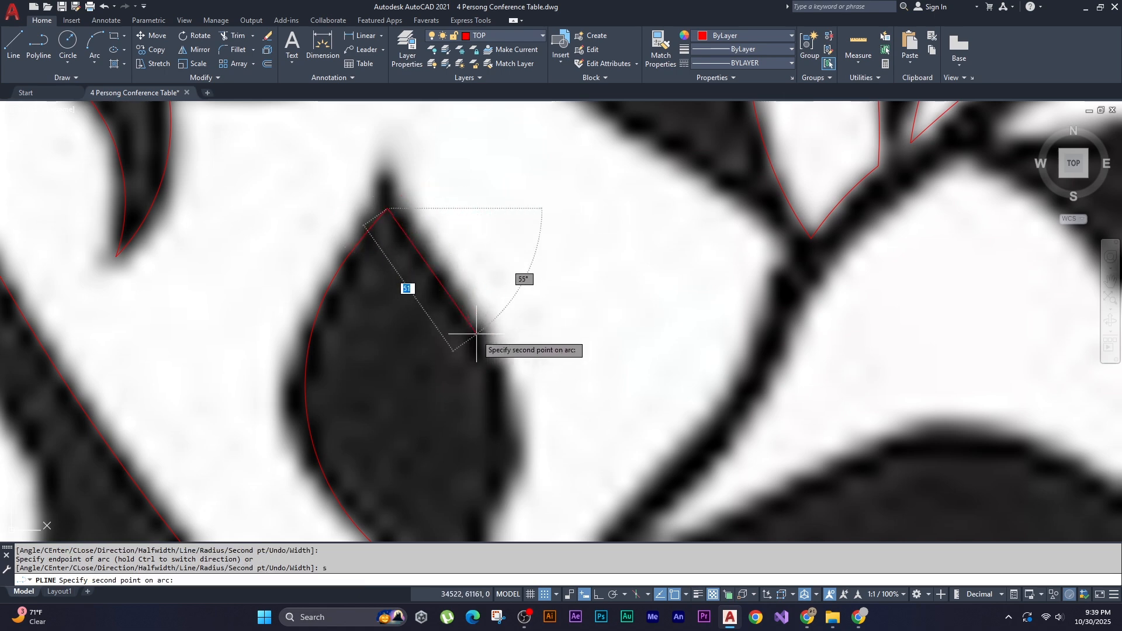
click(481, 338)
scroll(468, 380, down, 3)
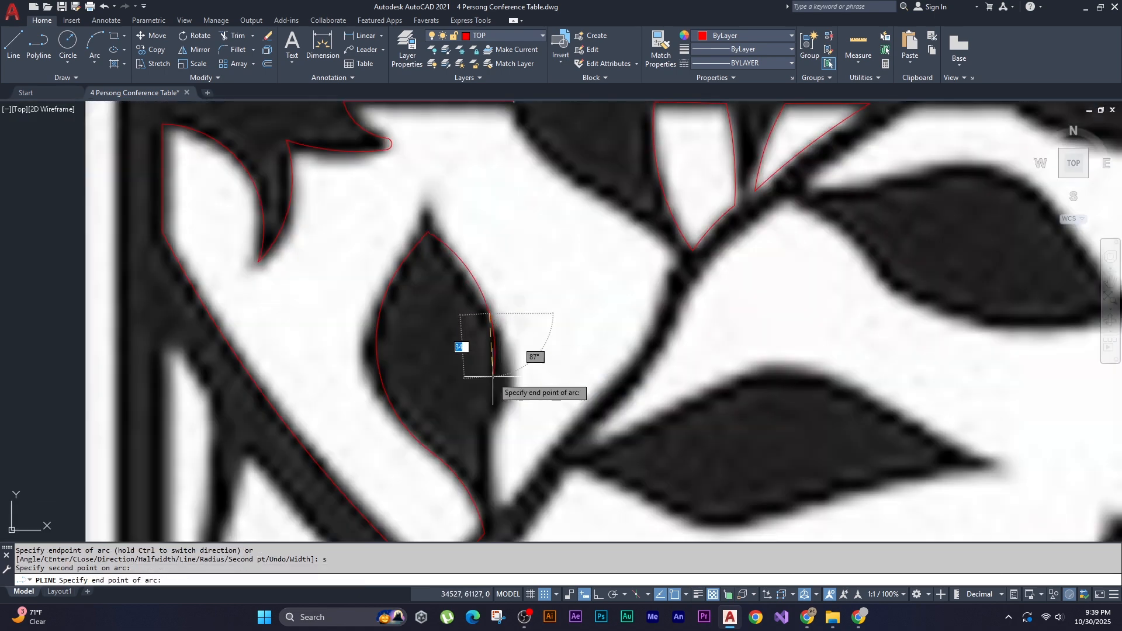
click(488, 430)
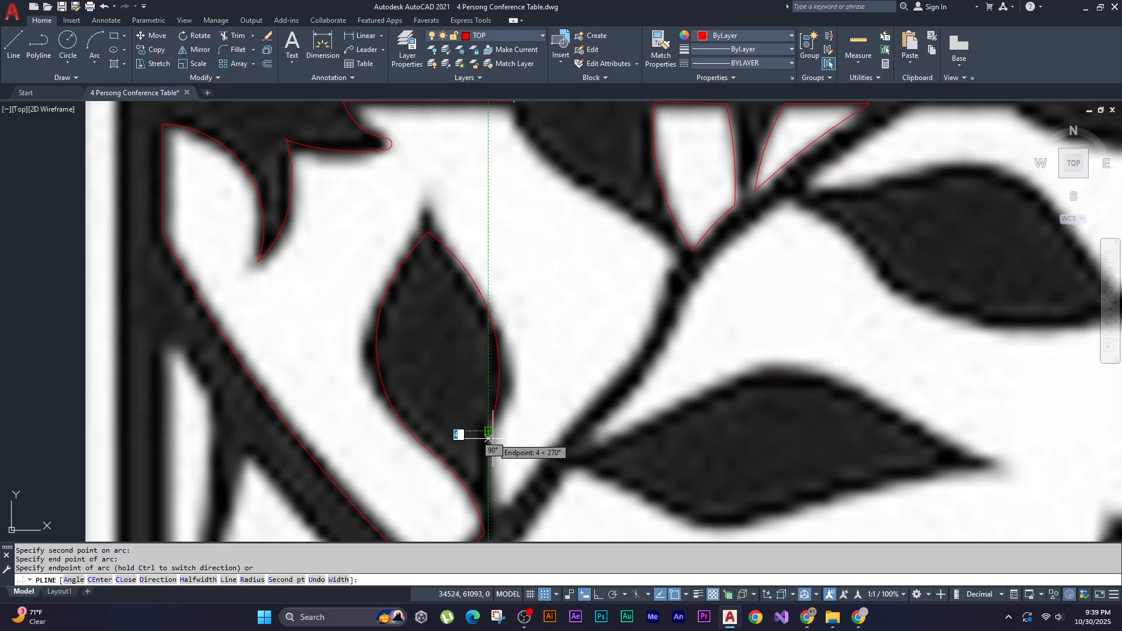
- Continue the polyline with tangent arcs down the right side of the leaf's stem to the thinner branch
middle_drag(488, 435, 480, 332)
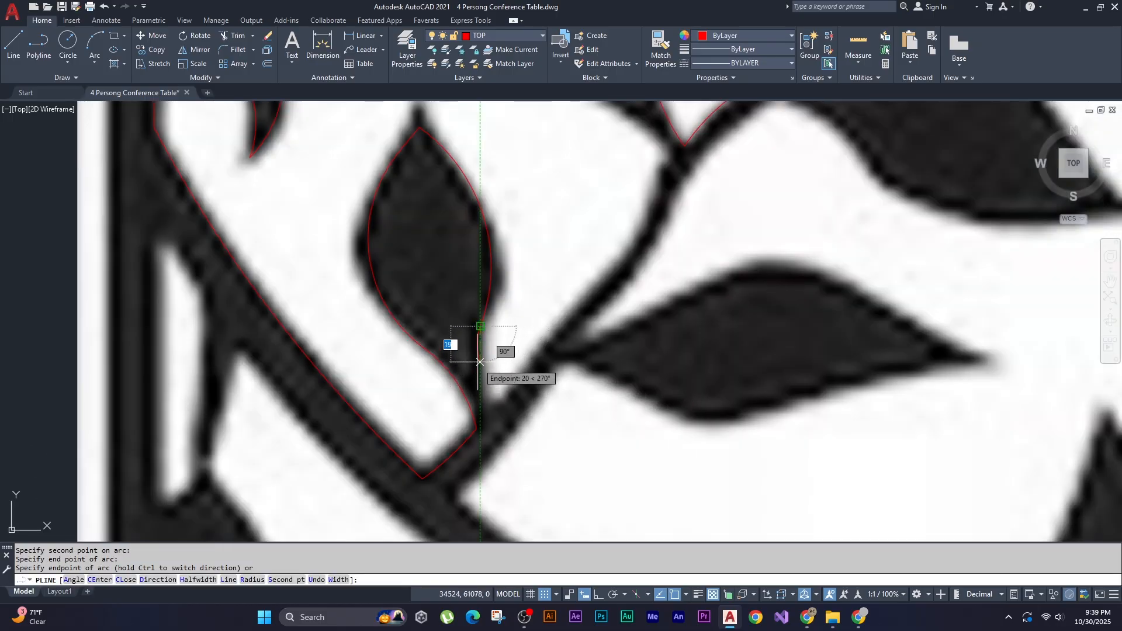
click(480, 363)
scroll(480, 365, up, 3)
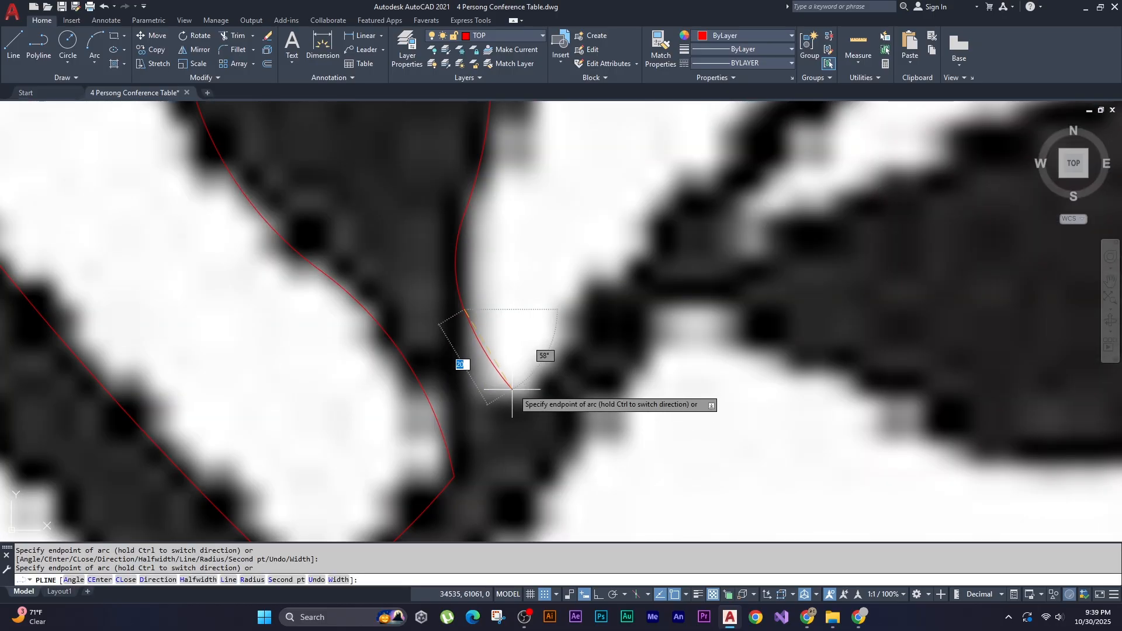
scroll(509, 386, down, 5)
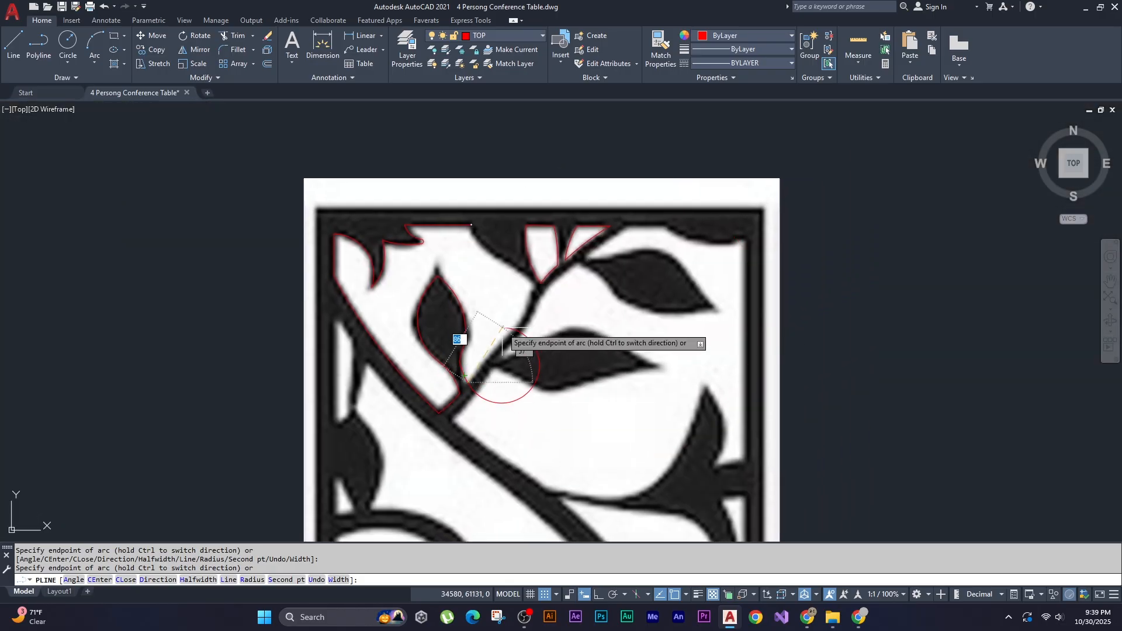
- Continue the polyline with a second-point arc and tangent arcs up the thinner branch to the base of the large top leaf
scroll(490, 373, up, 4)
key(Return)
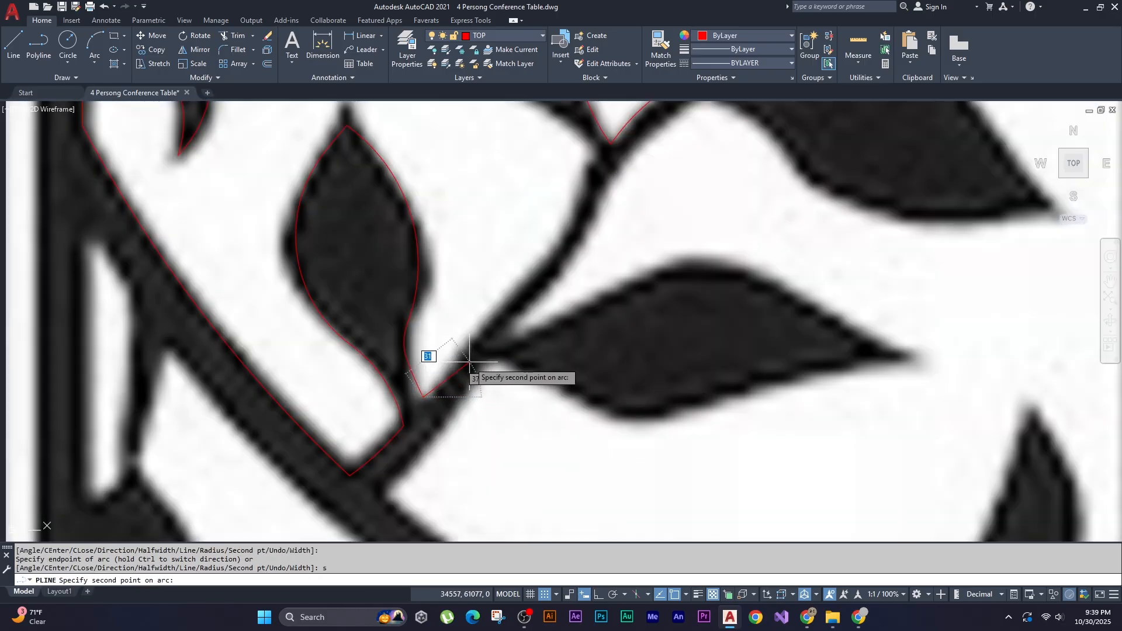
click(487, 317)
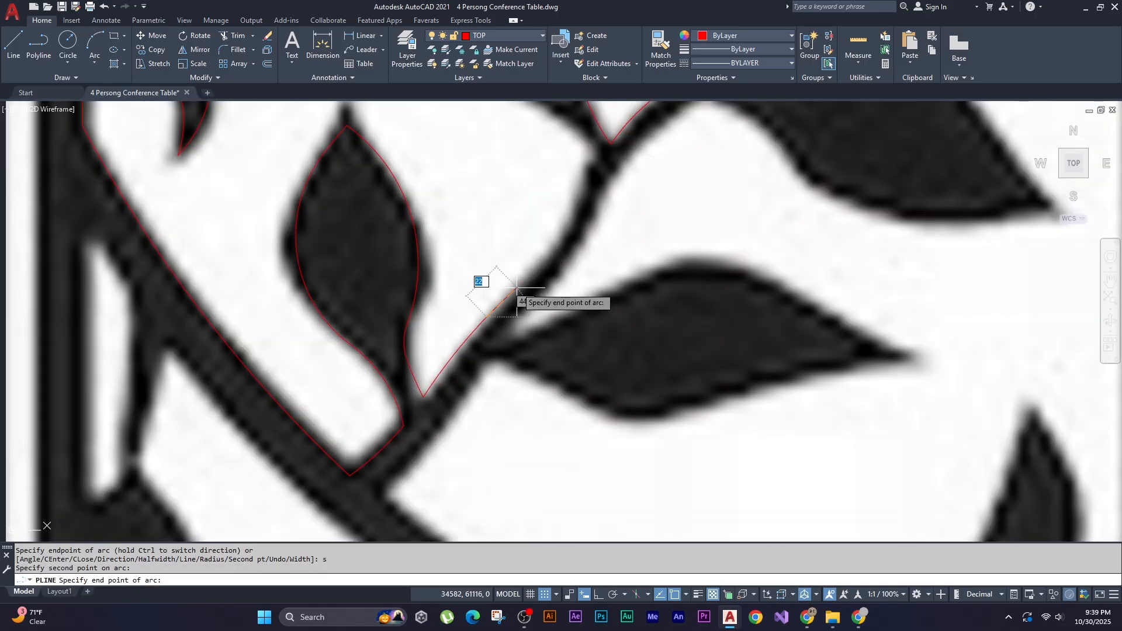
click(542, 261)
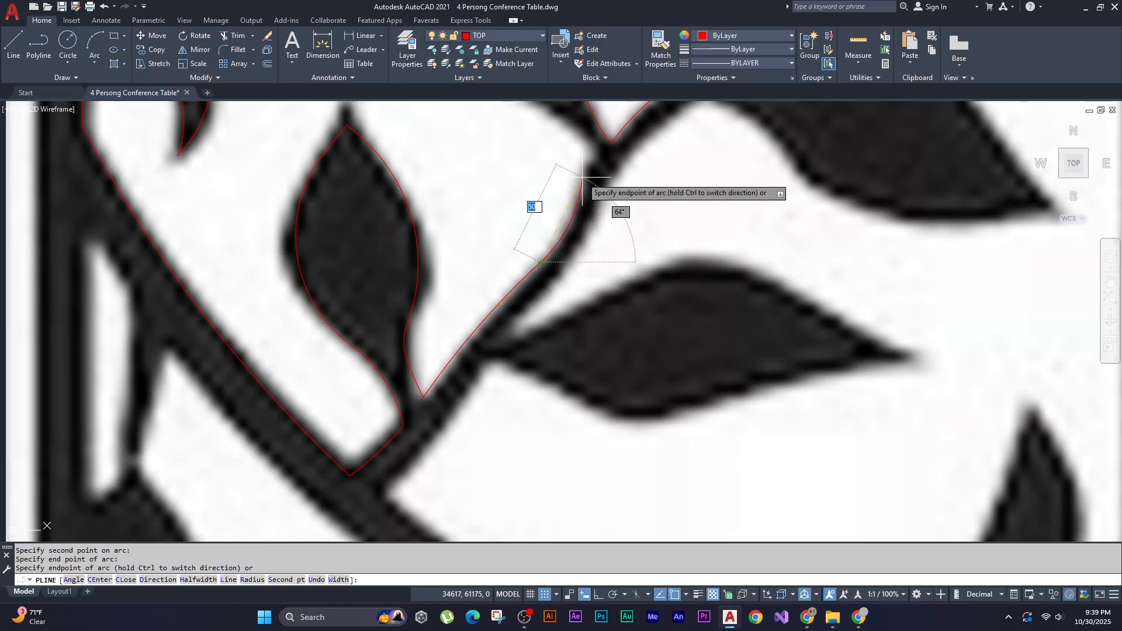
click(594, 154)
middle_drag(556, 137, 594, 308)
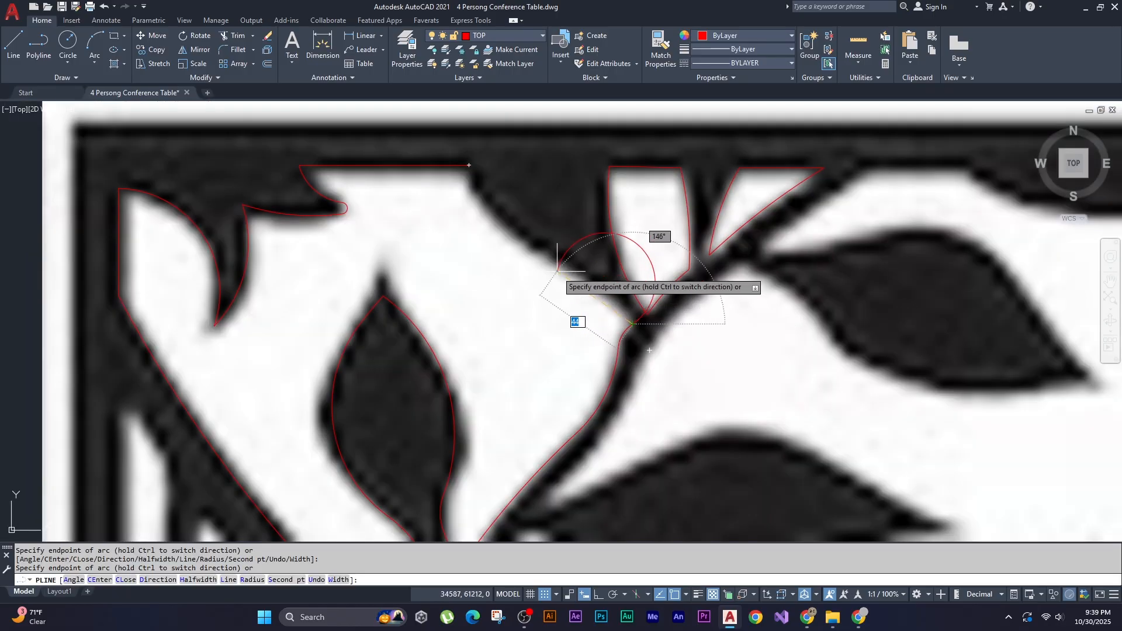
- Close the outline with a second-point arc along the large top leaf's edge to the start point on the top bar, ending the polyline
text(s)
key(Return)
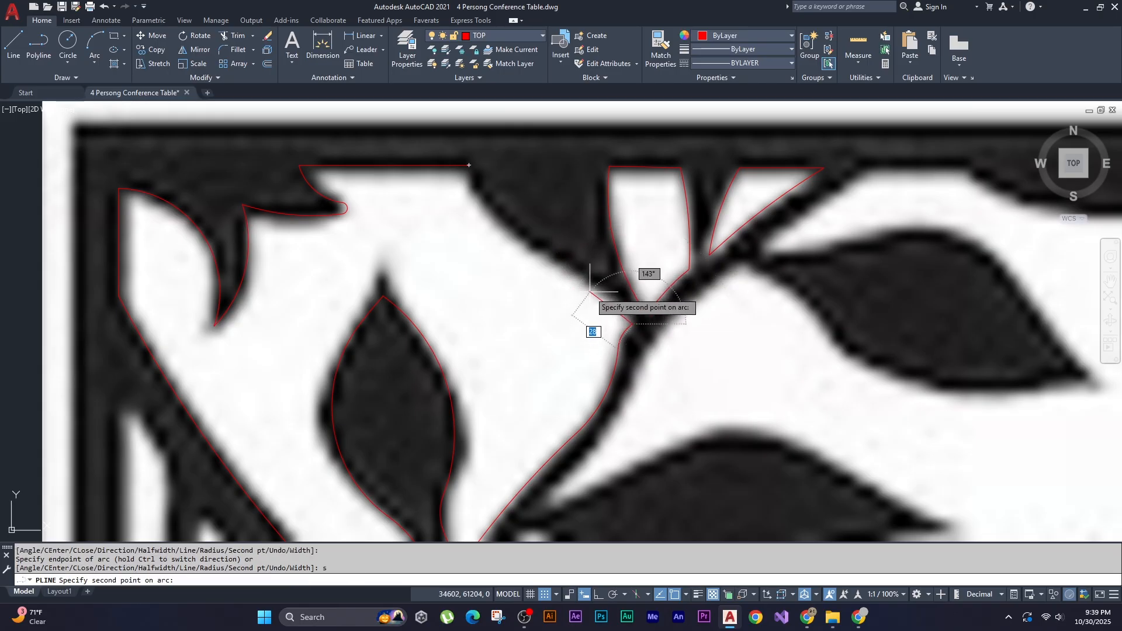
click(555, 268)
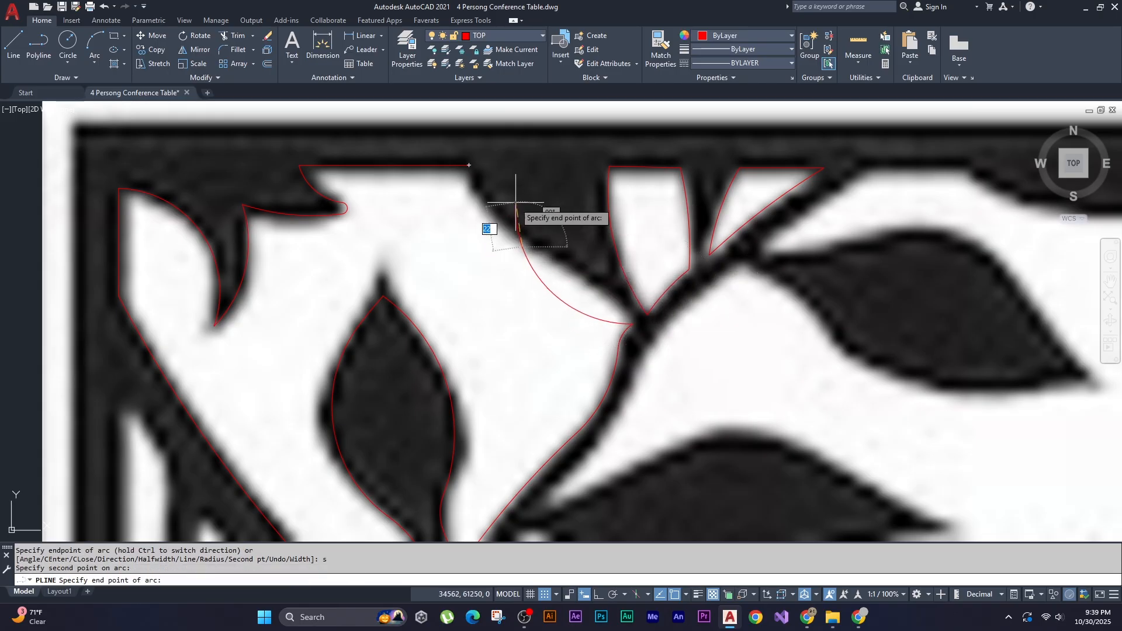
click(469, 169)
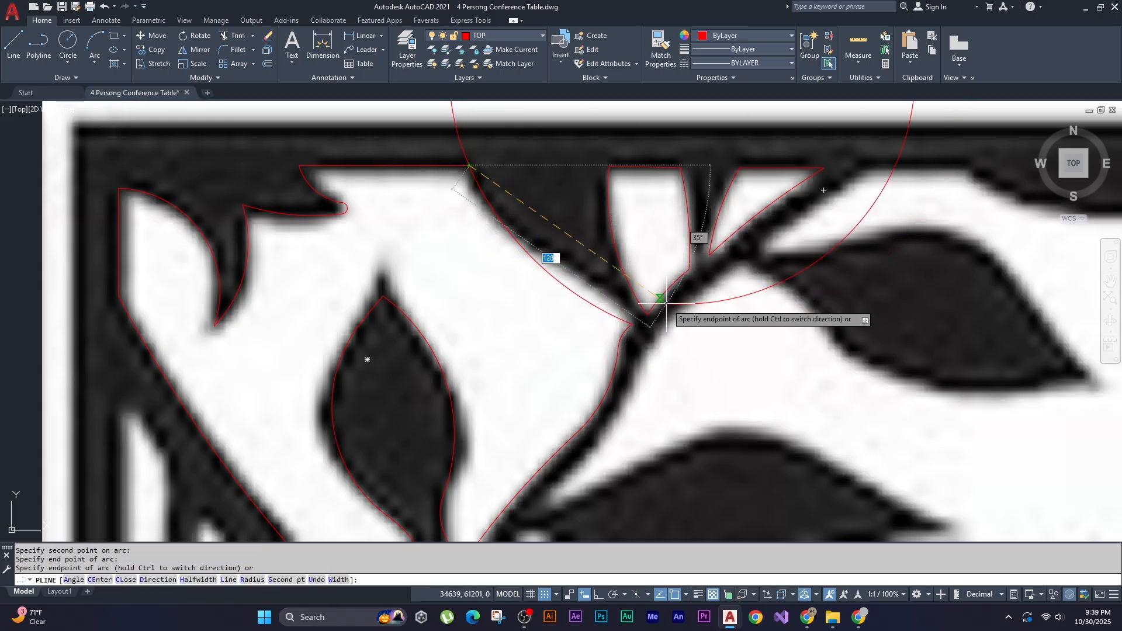
key(Return)
scroll(586, 302, down, 8)
scroll(649, 306, up, 4)
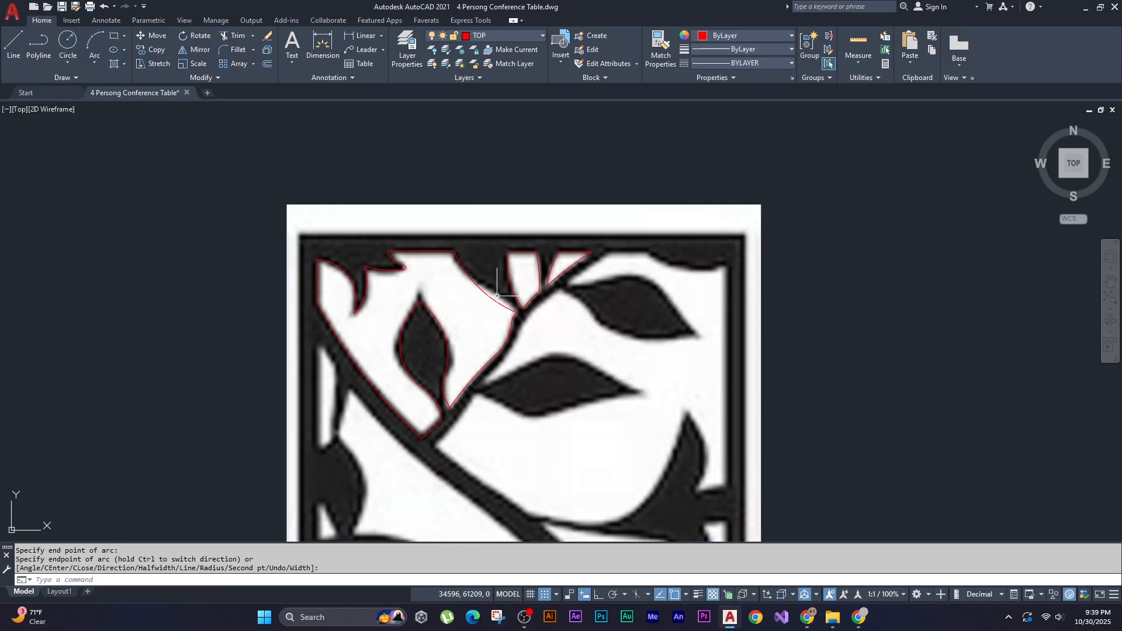
scroll(448, 364, up, 2)
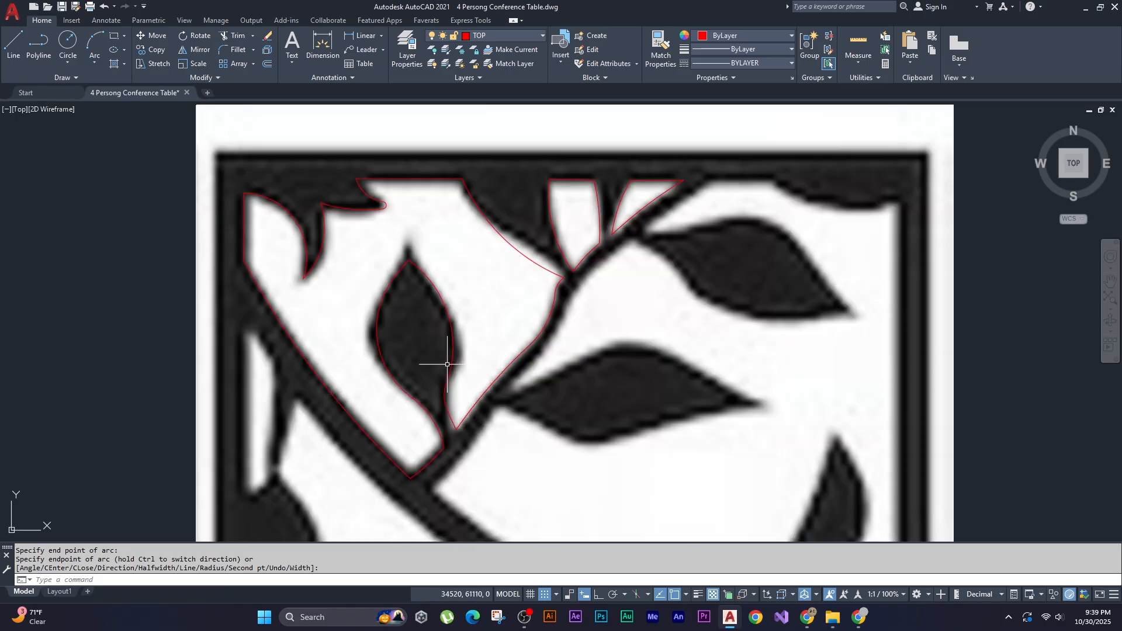
- Select the finished left outline and stretch its vertices beside the thinner branch to fit the edge where the large top leaf joins it
click(515, 249)
click(516, 250)
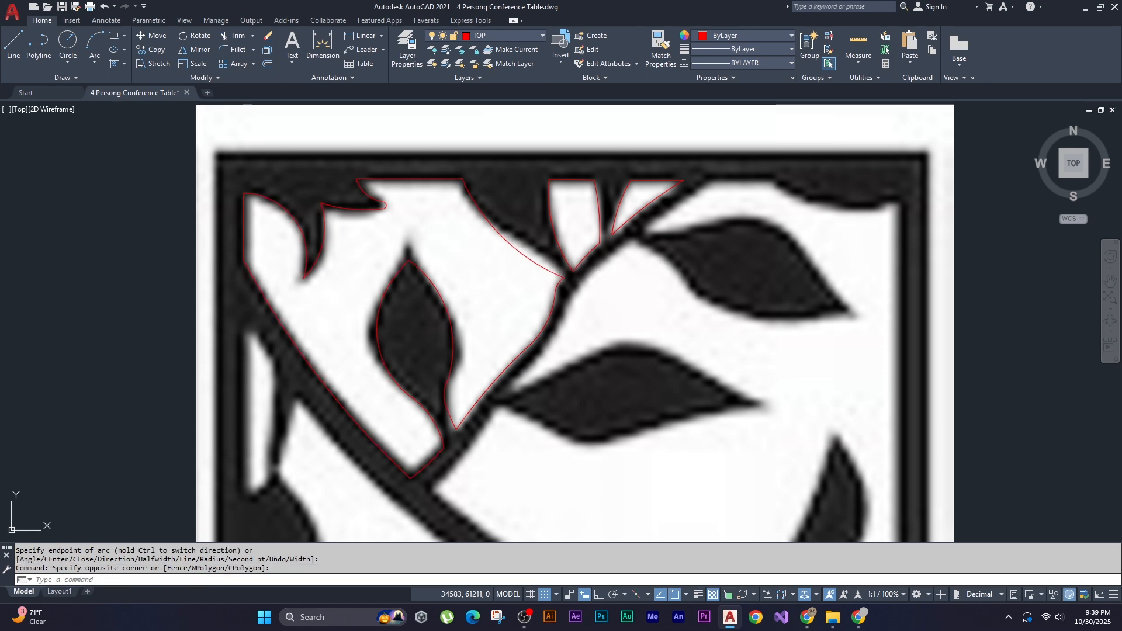
click(514, 245)
scroll(512, 244, up, 2)
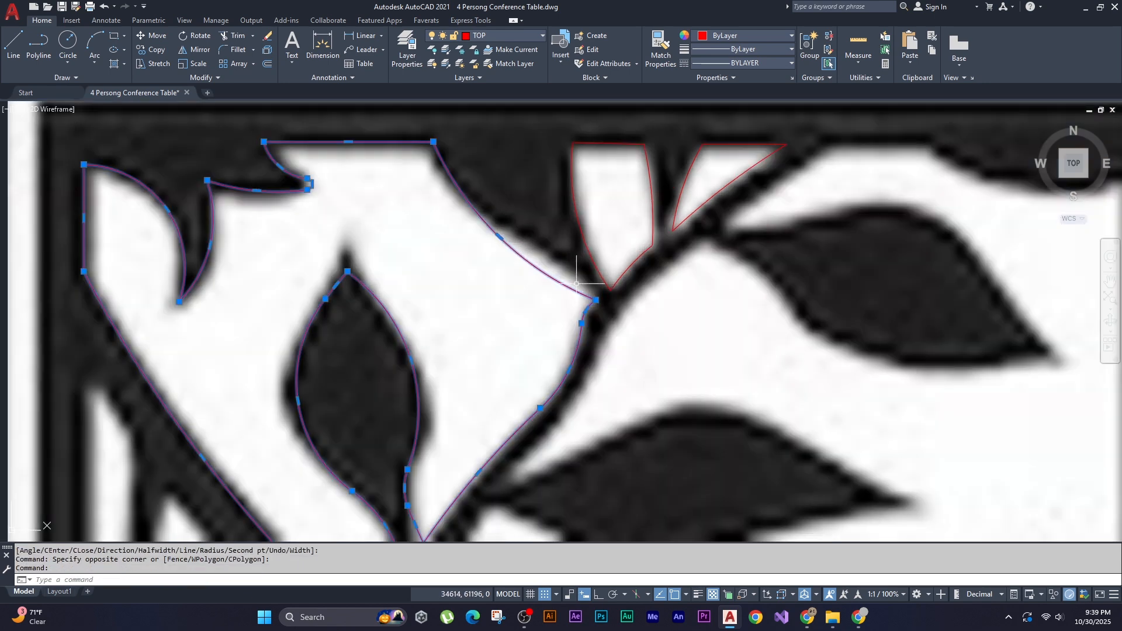
scroll(598, 300, up, 2)
click(592, 298)
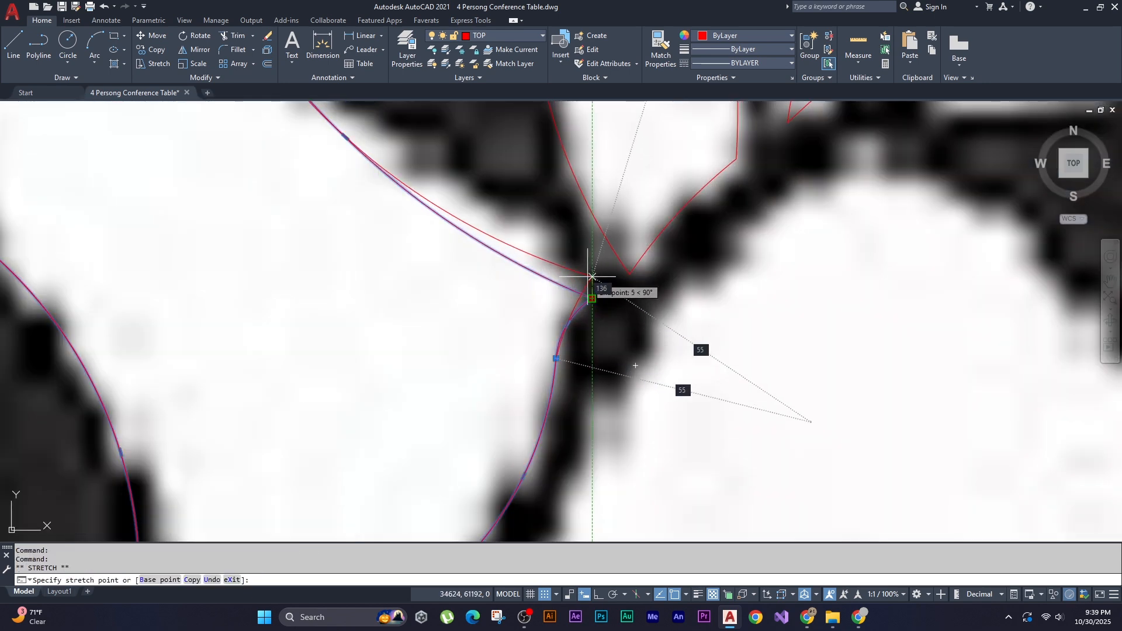
click(556, 358)
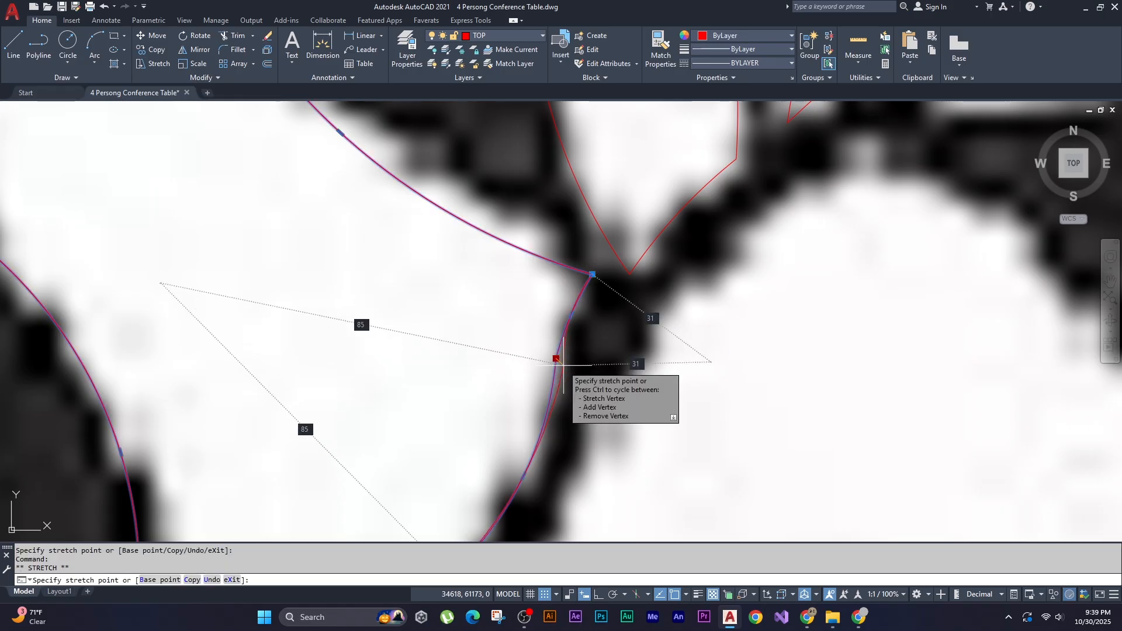
click(563, 365)
- Bend the outline's arc closer to the large top leaf's edge and stretch its end vertex along the top bar
scroll(515, 287, down, 1)
middle_drag(516, 286, 563, 394)
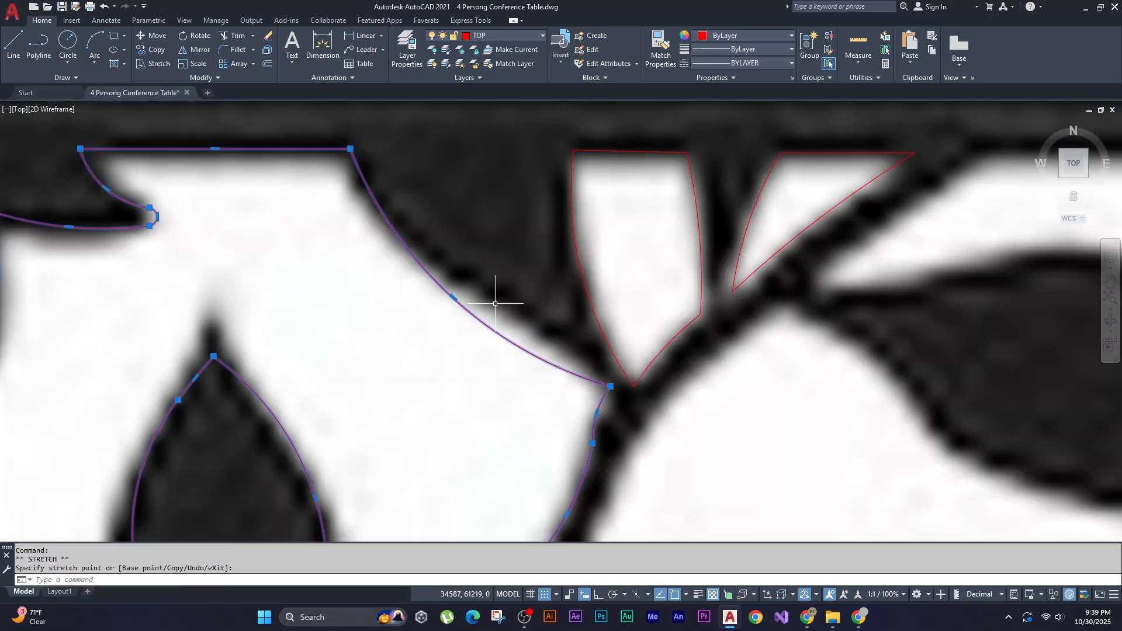
click(453, 297)
click(465, 287)
click(351, 149)
click(361, 149)
- Stretch the outline's vertices and short arc at the junction of the large top leaf and thinner branch to round the corner
click(611, 386)
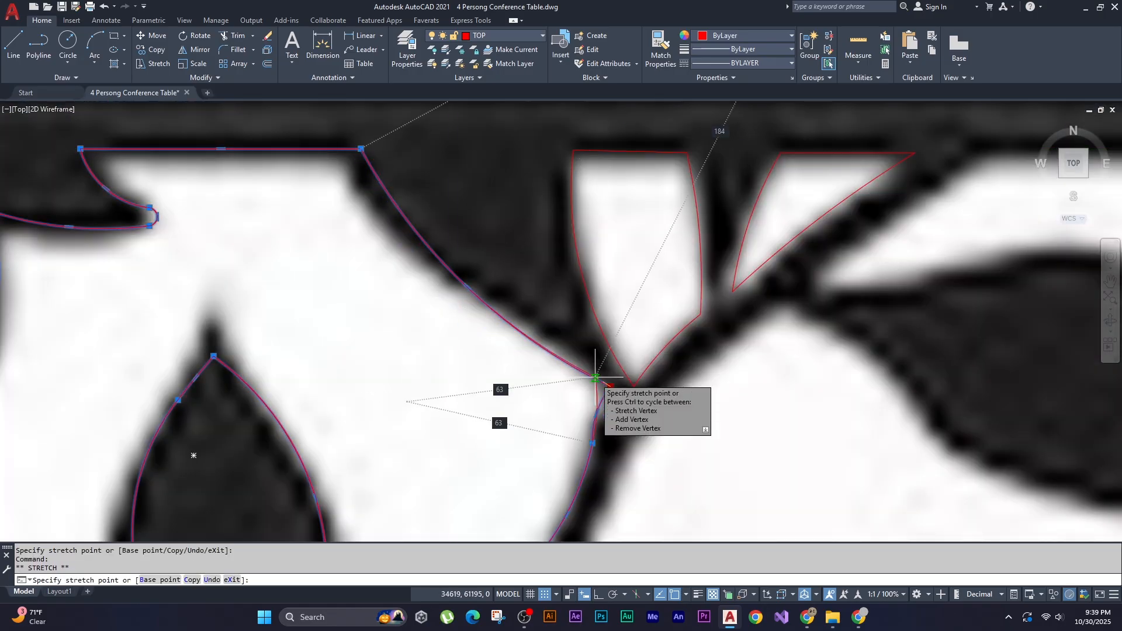
click(595, 379)
click(592, 443)
click(602, 424)
click(594, 402)
click(604, 402)
click(594, 379)
click(565, 364)
click(603, 424)
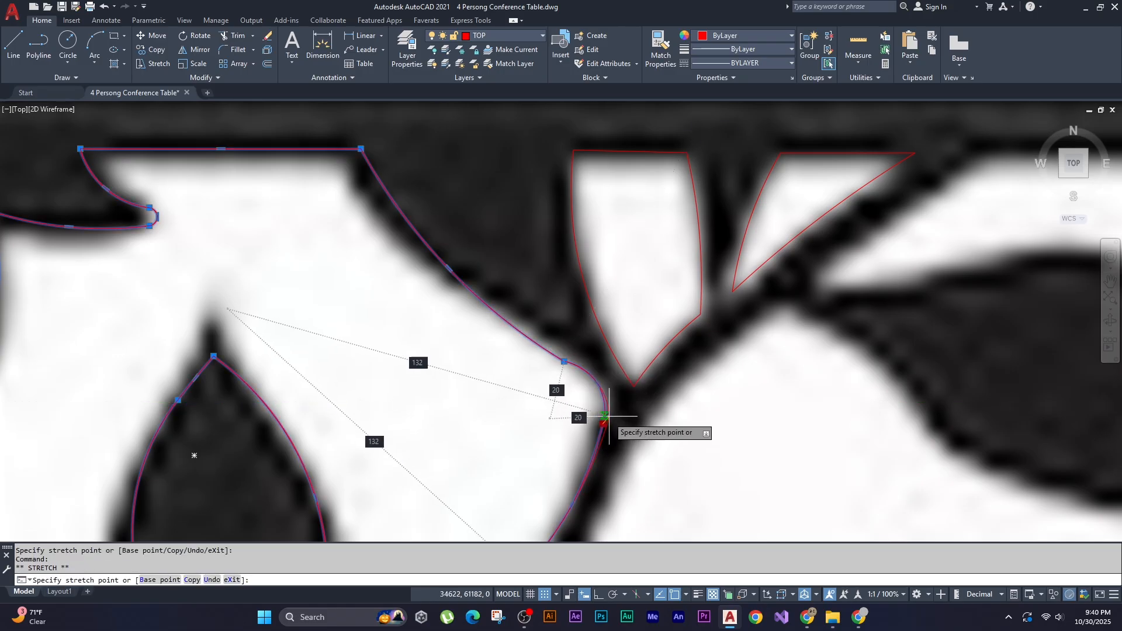
click(606, 410)
- Fine-tune the rounded corner's leaf-side vertex and the adjoining outline grips to follow the image, and clear the selection
click(566, 364)
click(562, 359)
scroll(388, 137, up, 1)
click(521, 348)
click(587, 382)
click(478, 366)
click(460, 367)
key(Escape)
key(Escape)
- Start a polyline at the right opening's upper-right corner and draw a vertical segment about 300 long down the frame to the flower's stem
scroll(509, 316, down, 5)
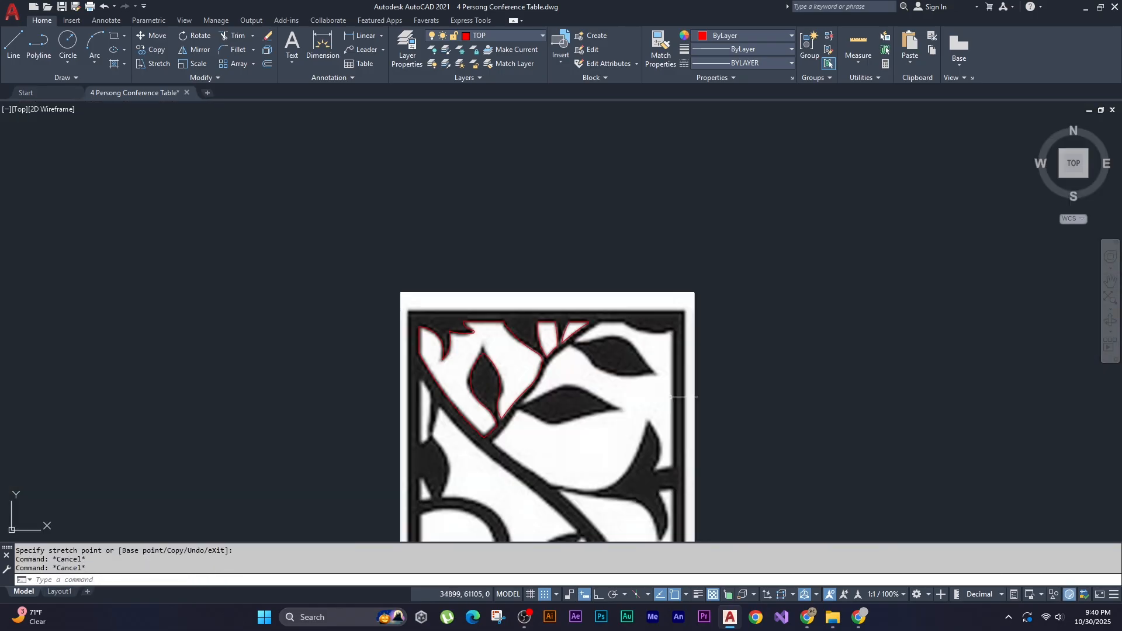
scroll(679, 396, up, 1)
middle_drag(678, 403, 618, 324)
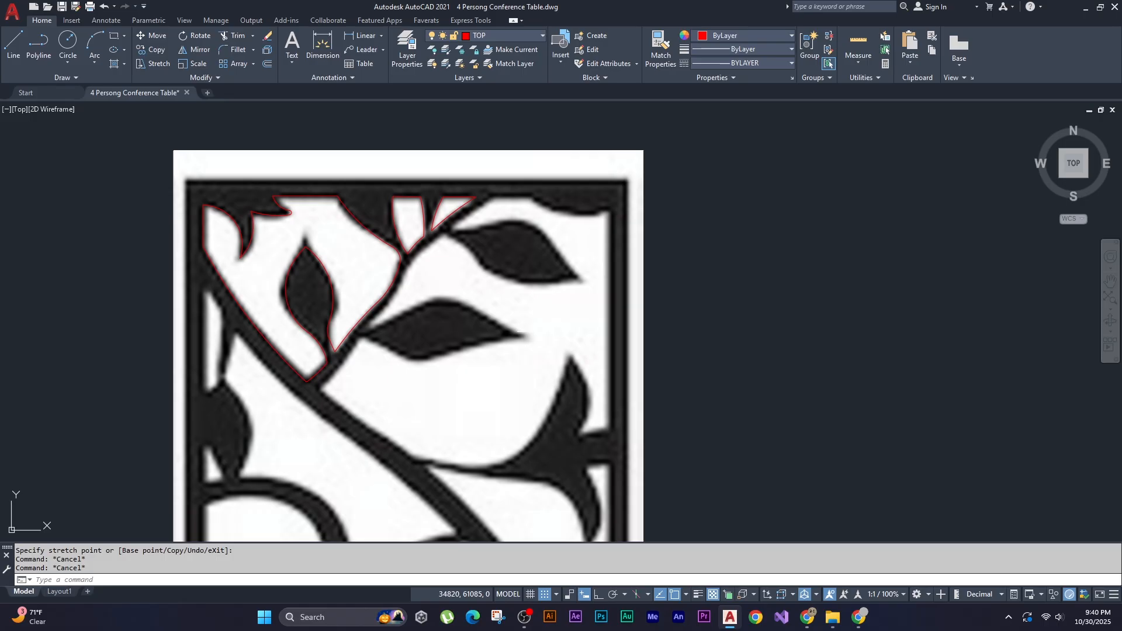
scroll(546, 315, down, 1)
scroll(595, 314, up, 1)
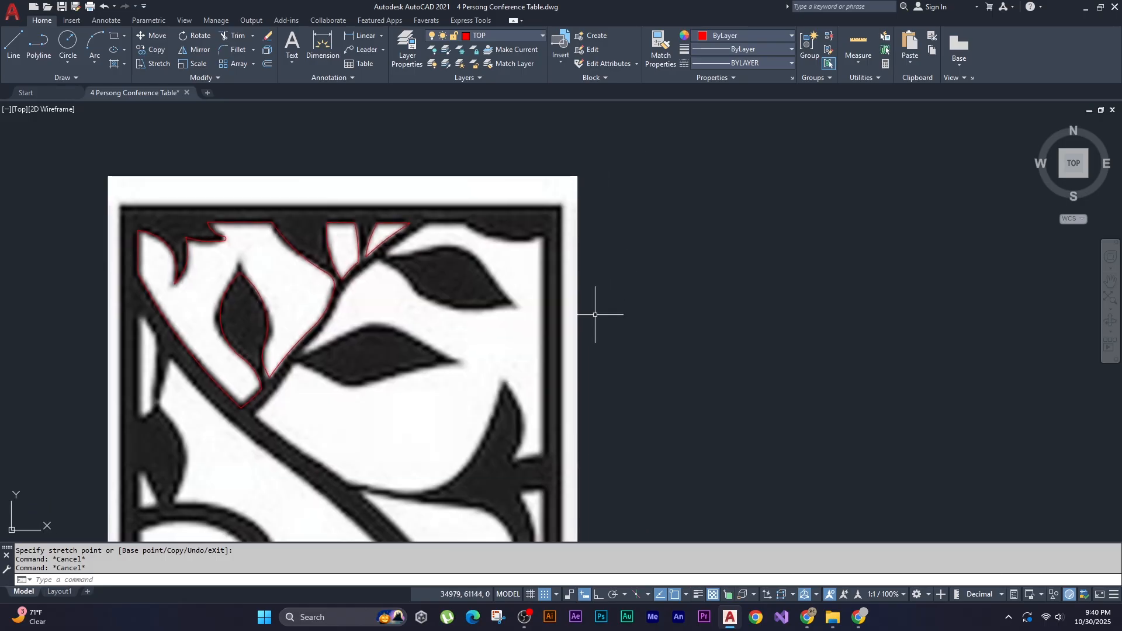
key(Return)
scroll(551, 238, up, 2)
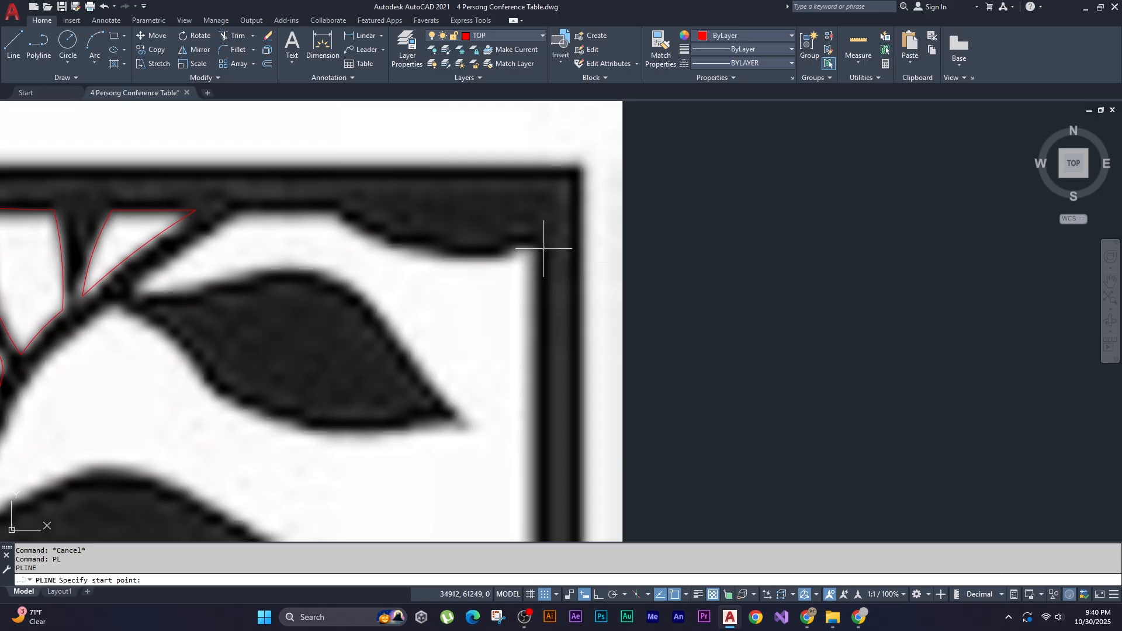
click(543, 249)
scroll(535, 257, down, 4)
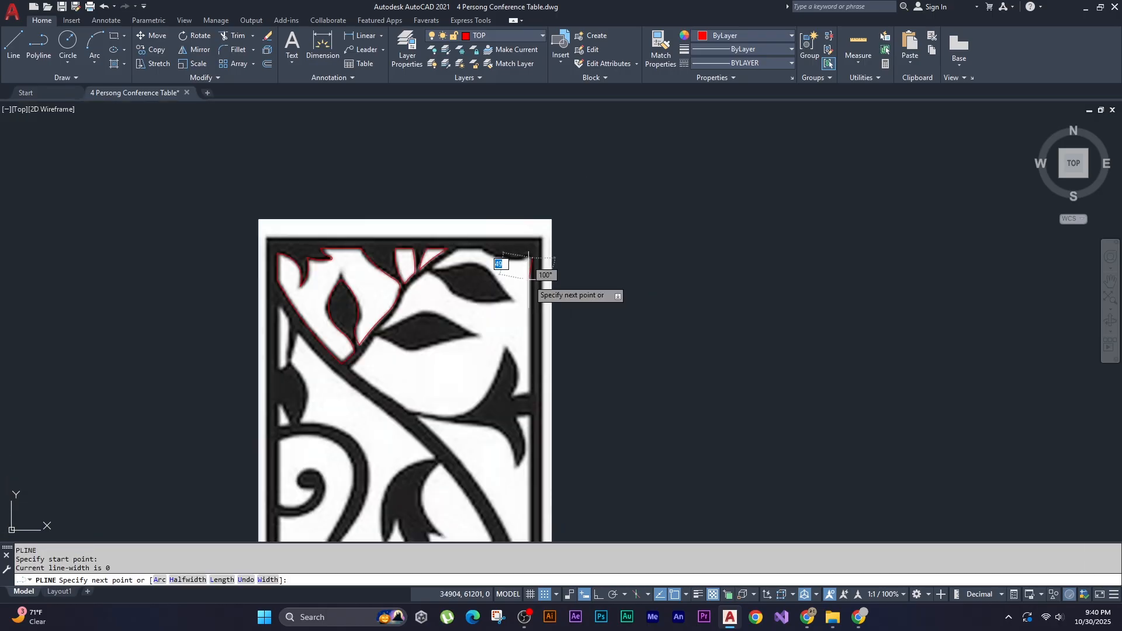
key(F8)
scroll(540, 380, up, 4)
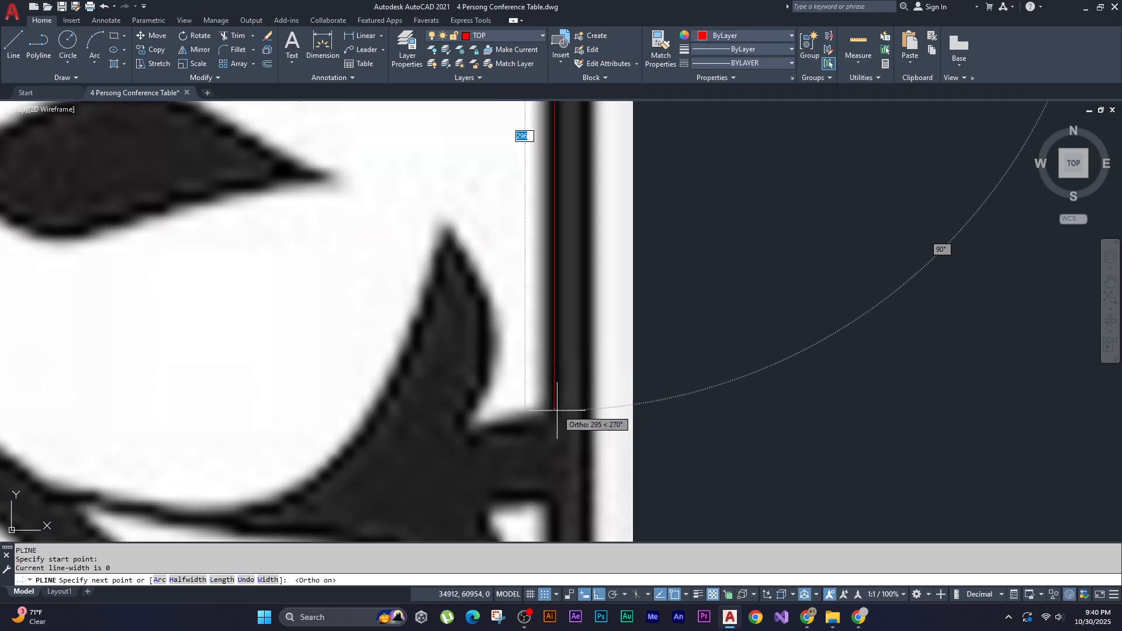
click(553, 428)
key(F8)
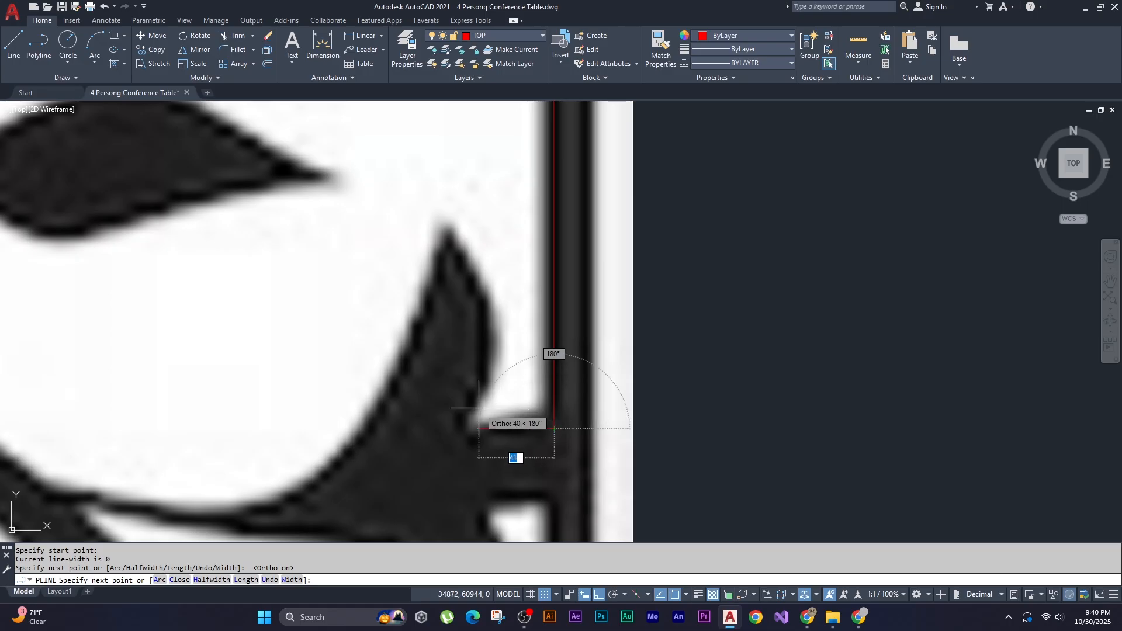
- Continue the polyline with a second-point arc along the top of the flower's stem and a small tangent arc around the notch
key(Return)
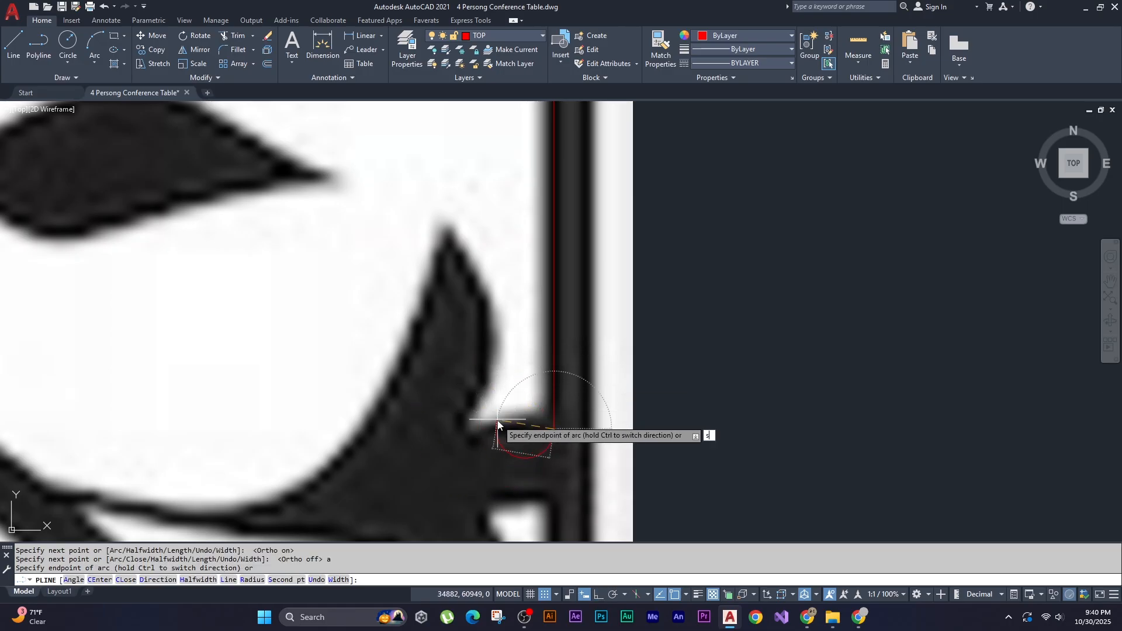
key(Return)
click(513, 423)
click(475, 440)
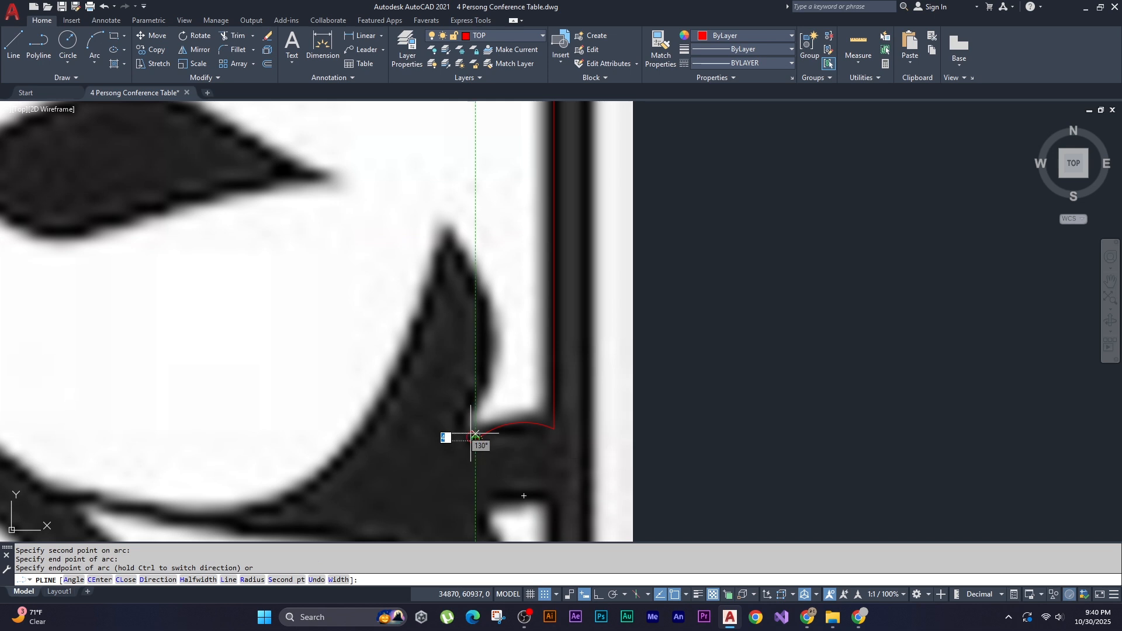
click(469, 434)
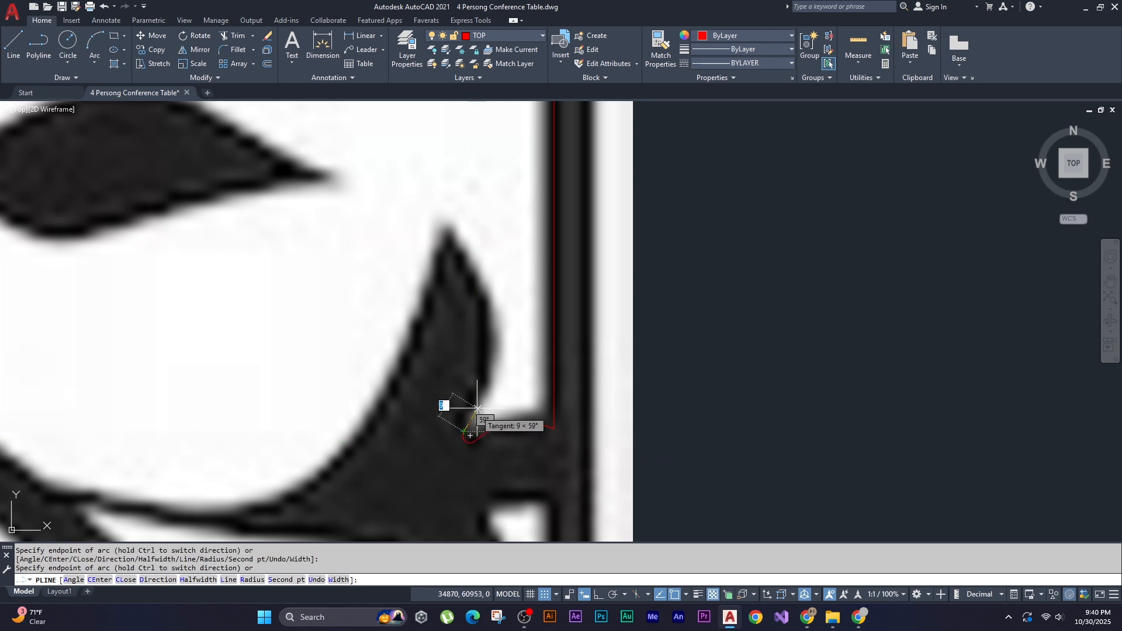
- Continue the polyline with arcs up the flower's right edge, around its tip and down its curved left edge to the main branch
click(458, 256)
text(s)
scroll(435, 257, down, 2)
key(Return)
click(358, 410)
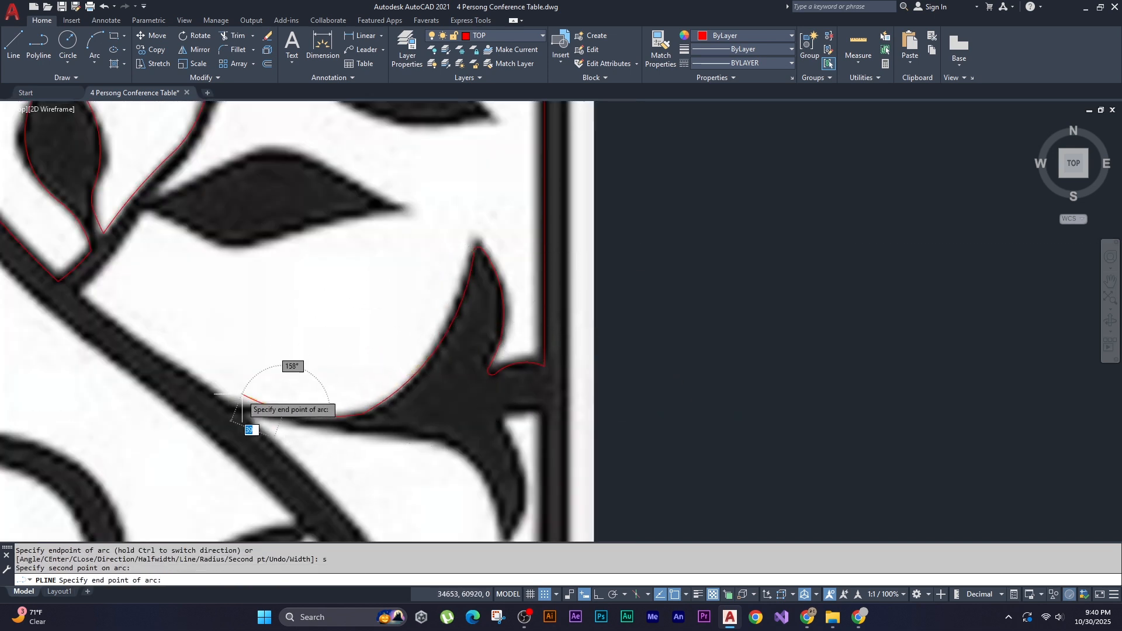
click(224, 398)
- Continue the polyline with second-point arcs along the main branch to the fork and up the thinner branch to the middle leaf's base
key(s)
key(Return)
click(144, 350)
click(78, 296)
key(s)
key(Return)
click(115, 256)
click(145, 212)
- Continue the polyline with arcs along the middle leaf's lower edge and around its pointed tip
key(s)
key(Return)
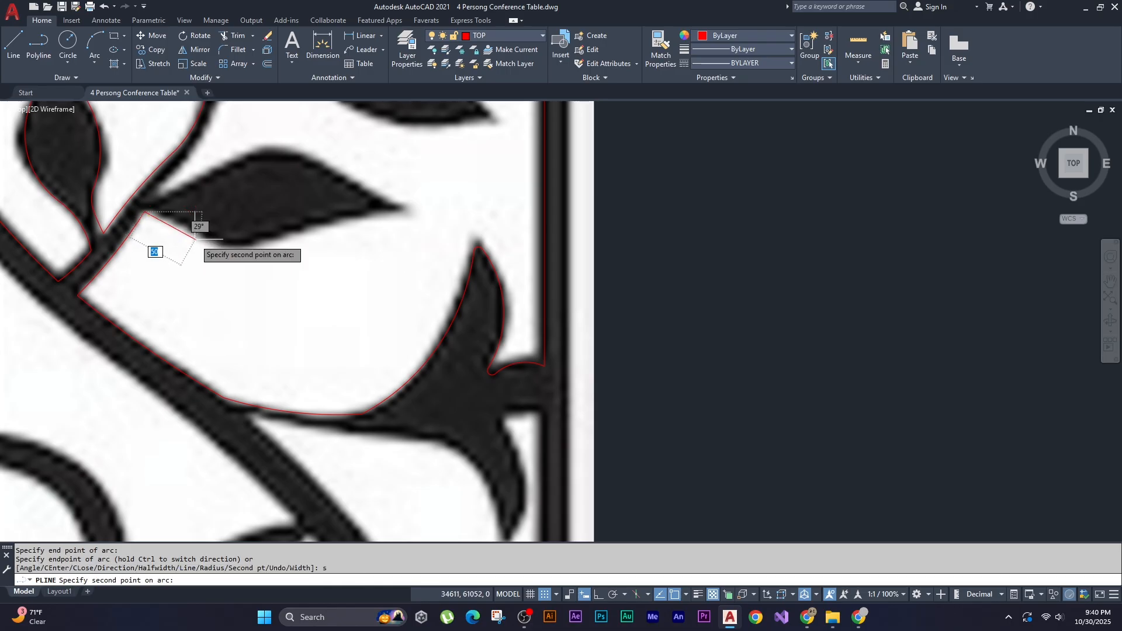
click(199, 236)
click(276, 233)
click(403, 210)
scroll(406, 206, up, 4)
click(399, 205)
- Continue the polyline with arcs along the middle leaf's upper edge back to its base at the thinner branch
scroll(398, 205, down, 2)
click(371, 256)
click(192, 264)
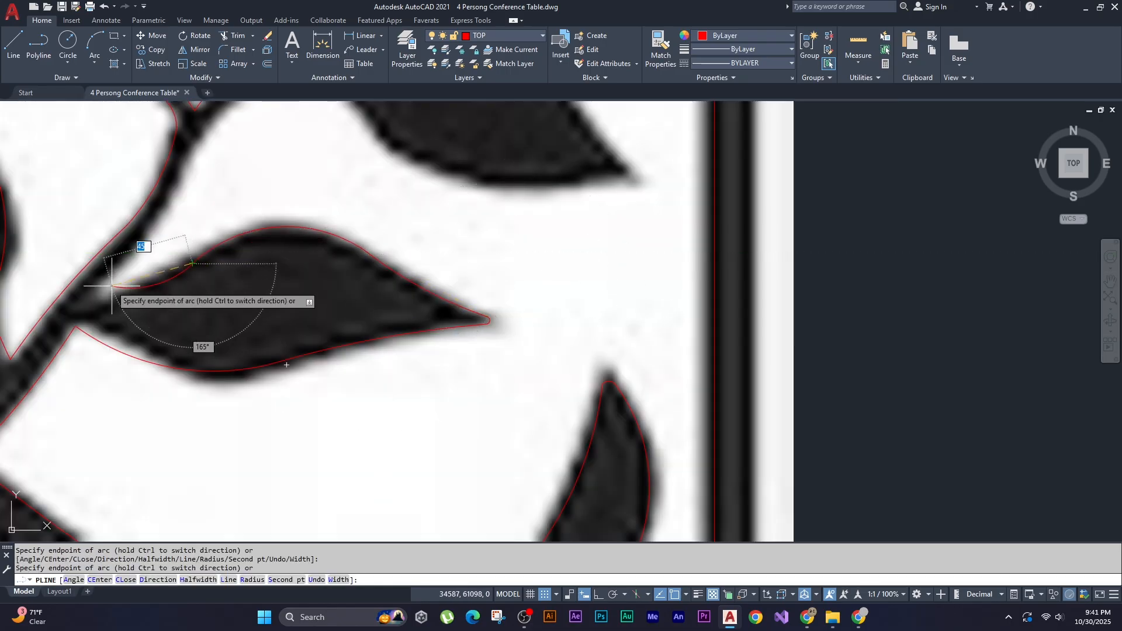
key(s)
key(Return)
click(142, 285)
click(92, 294)
- Continue the polyline with a second-point arc and a tangent arc up the thinner branch to the upper-right leaf's base
scroll(150, 240, down, 2)
middle_drag(151, 240, 149, 305)
key(s)
key(Return)
click(153, 290)
click(181, 240)
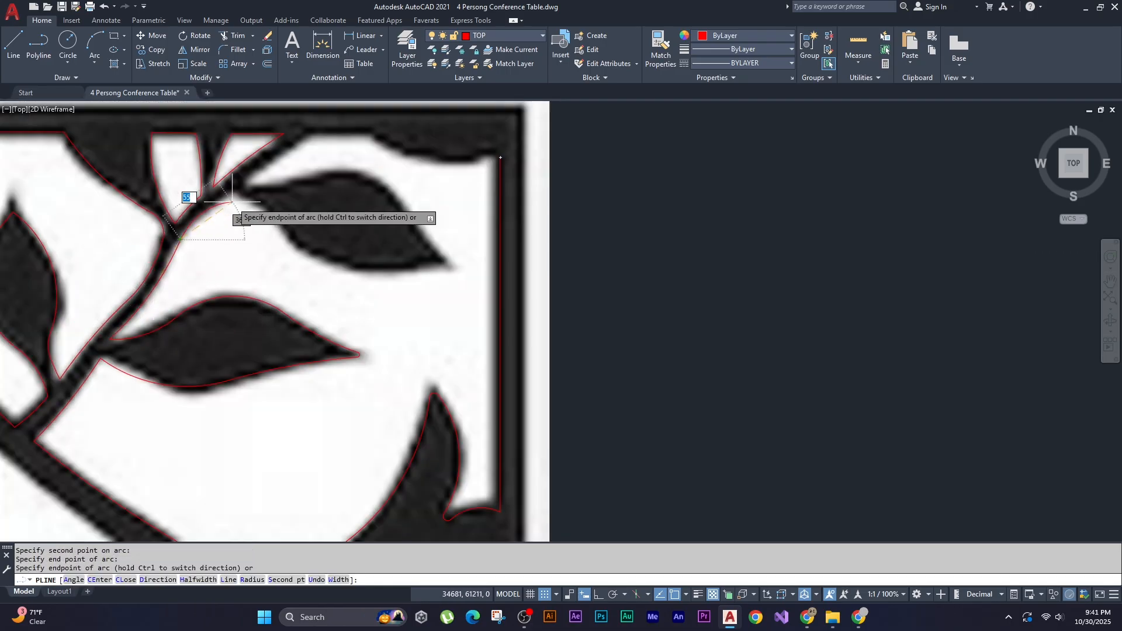
click(232, 202)
- Continue the polyline with arcs along the upper-right leaf's lower edge, around its tip and back along its upper edge to the base
scroll(232, 202, up, 2)
key(s)
key(Return)
click(288, 235)
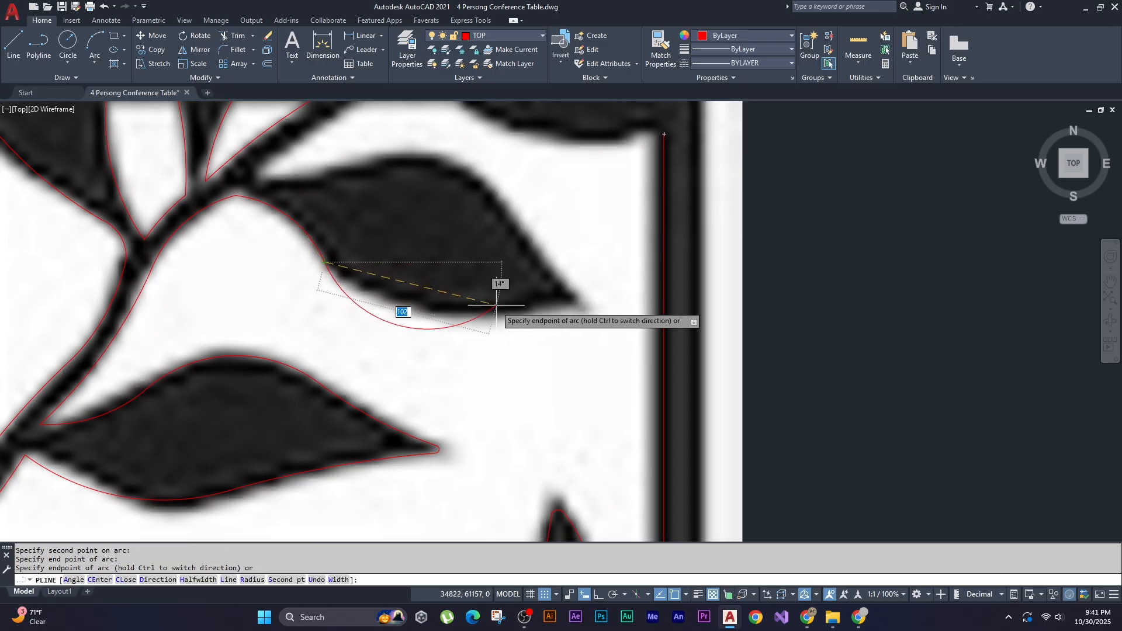
click(575, 304)
scroll(539, 298, up, 1)
scroll(520, 295, down, 3)
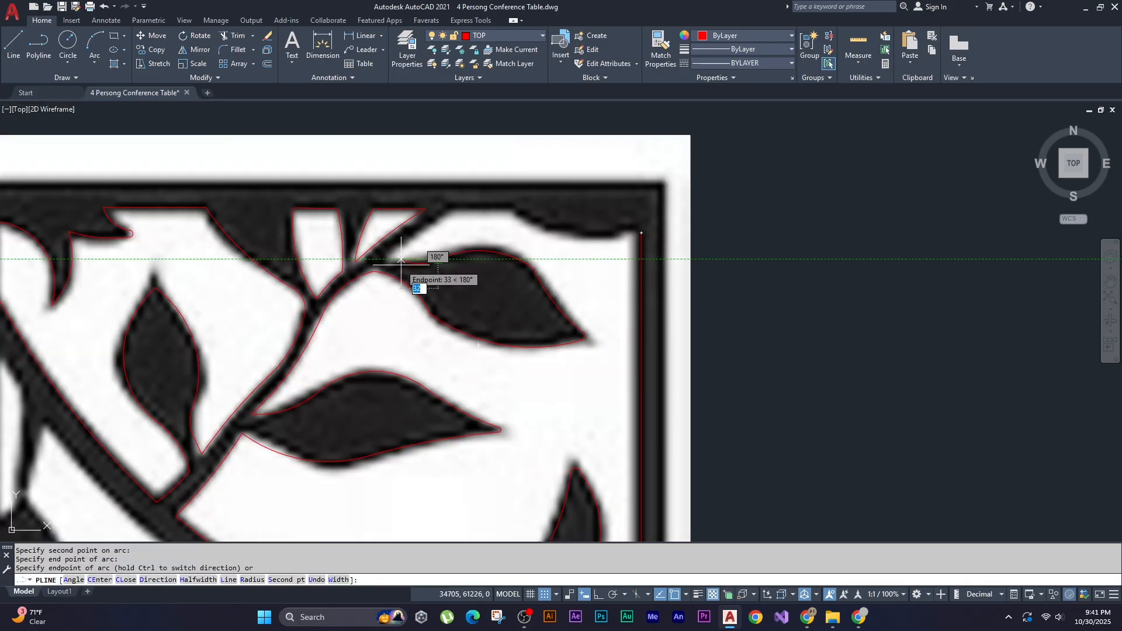
- Try to continue the polyline with arcs up the thinner branch and below the top bar towards the corner leaf
key(s)
key(Return)
click(477, 218)
scroll(499, 220, up, 1)
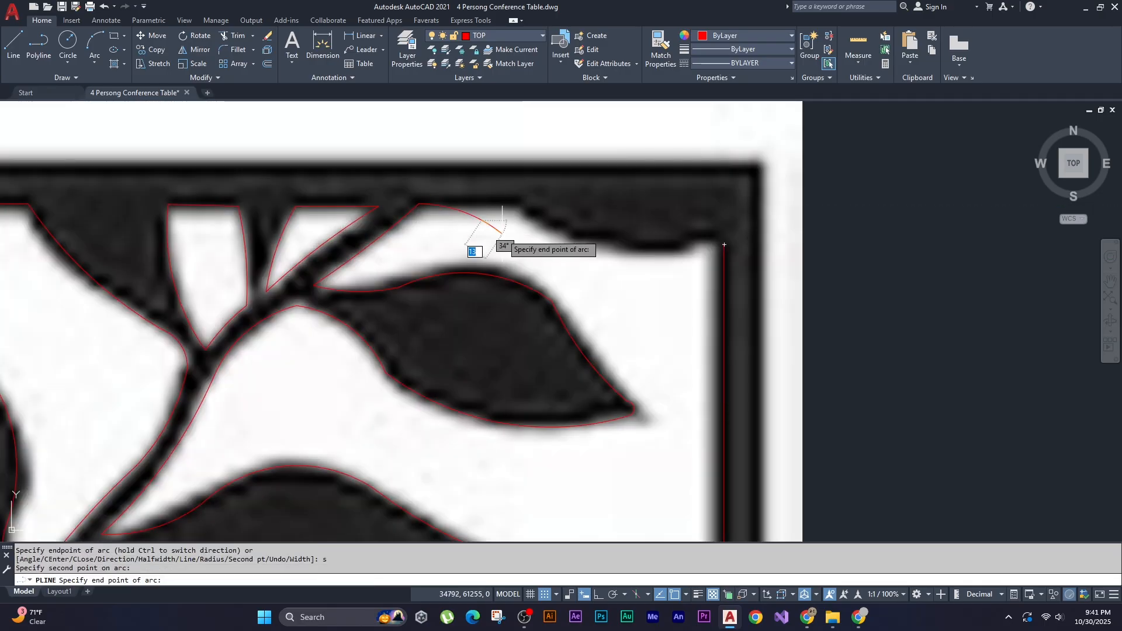
click(501, 235)
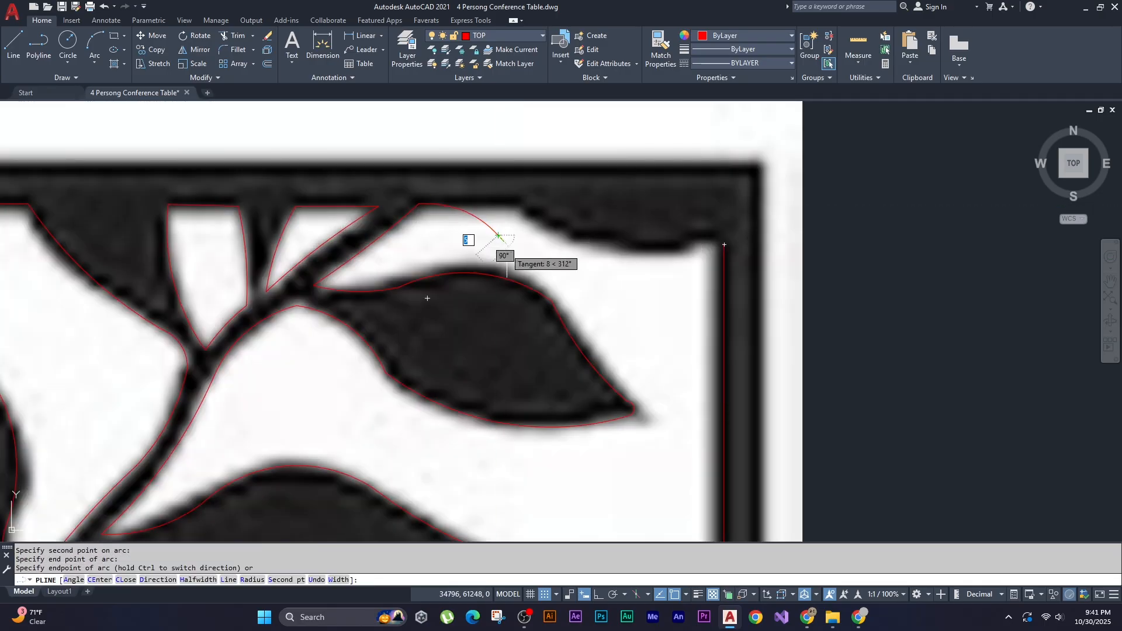
click(571, 245)
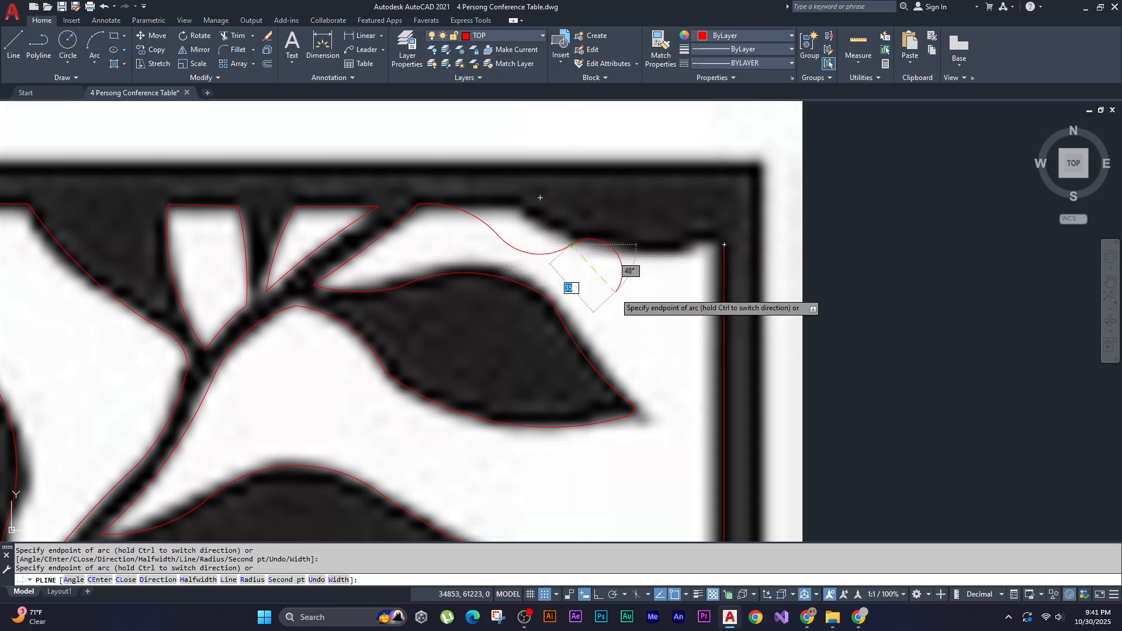
key(ctrl+z)
key(ctrl+z)
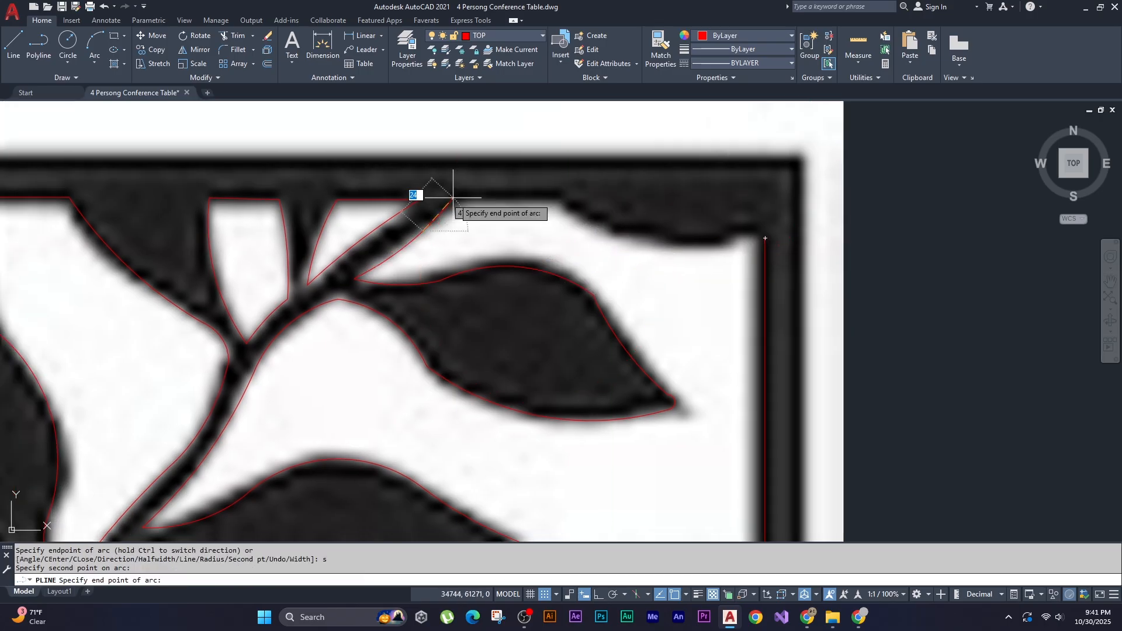
- Finish the second-point arc up the branch at the top bar and add a horizontal line to the corner leaf, ending the polyline
click(453, 198)
text(l)
key(Return)
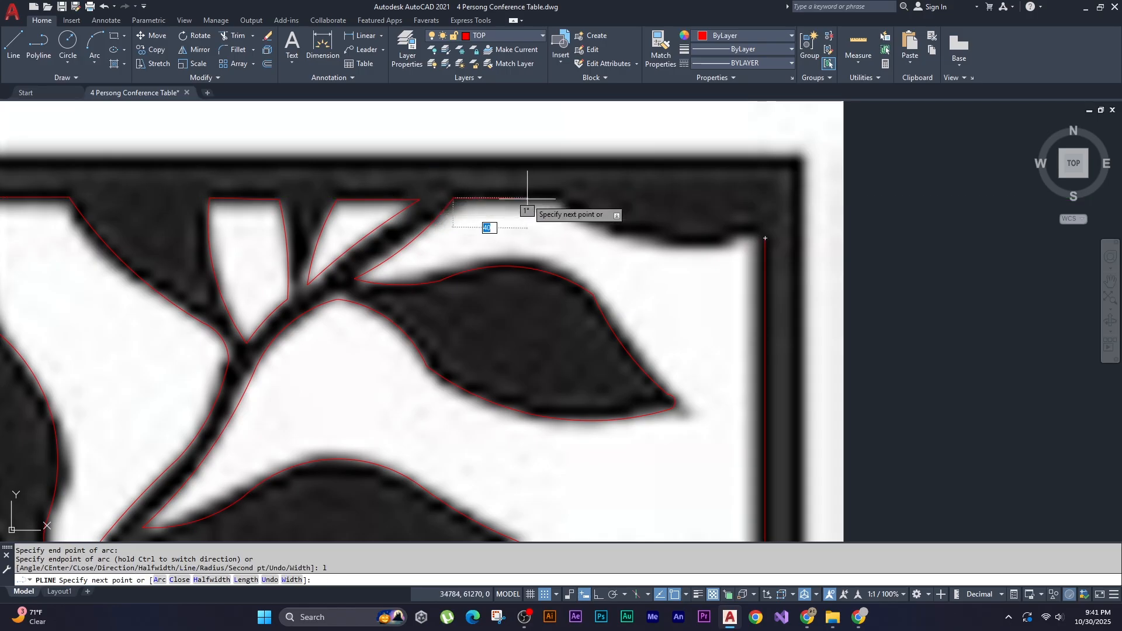
scroll(560, 196, up, 2)
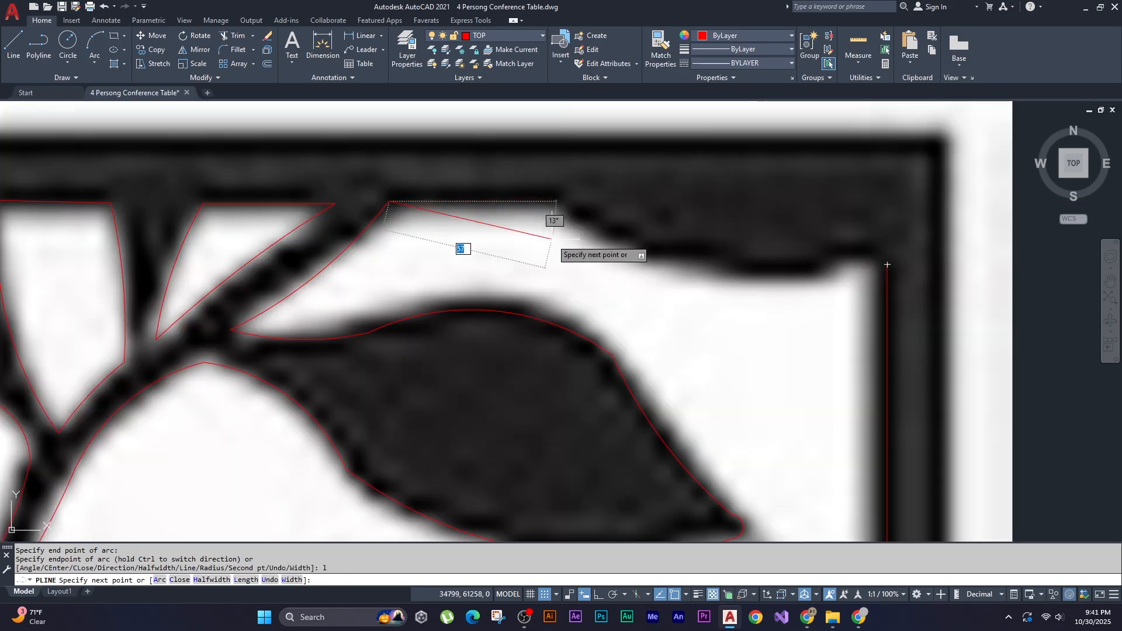
key(F8)
click(559, 202)
key(F8)
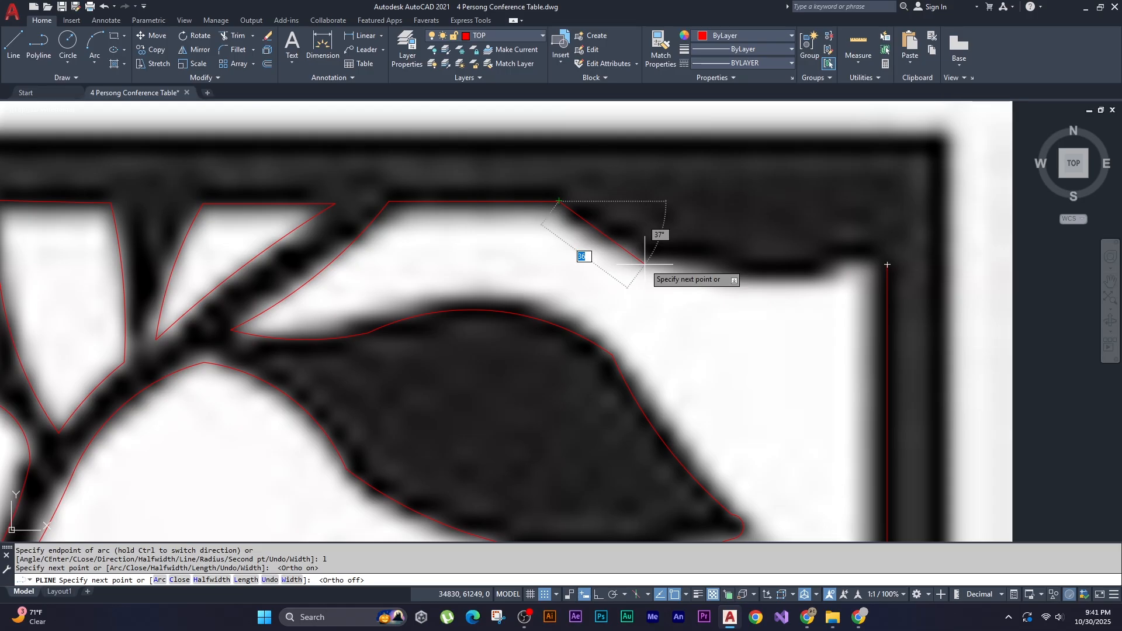
key(Return)
click(692, 256)
click(747, 254)
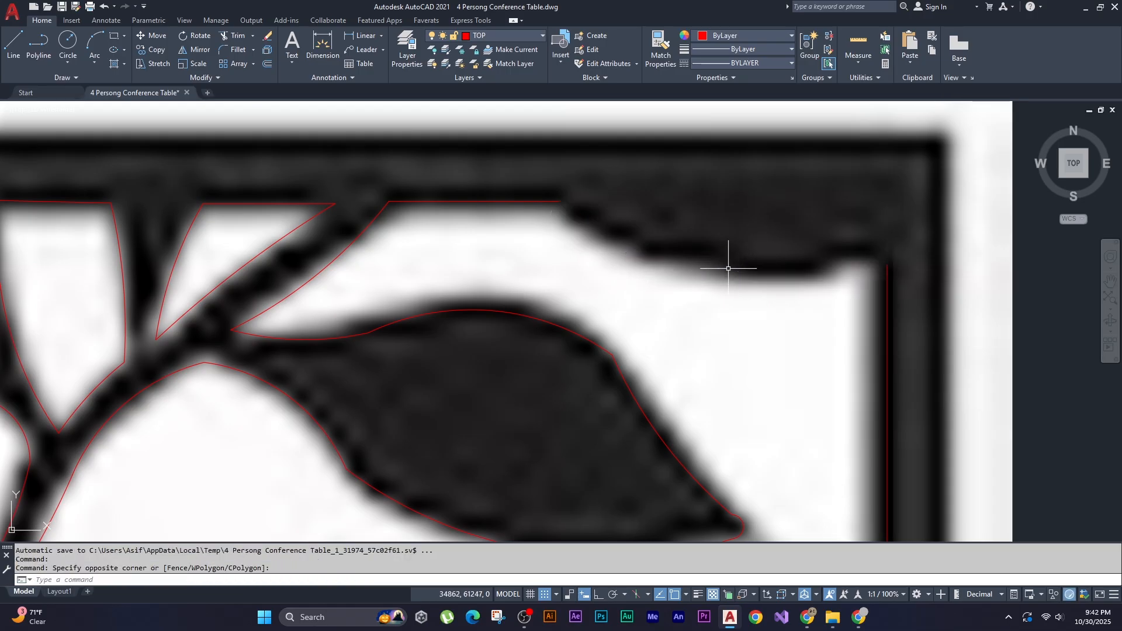
- Examine the right opening's outline and its open section below the corner leaf
scroll(727, 268, down, 6)
middle_drag(726, 268, 682, 235)
click(704, 270)
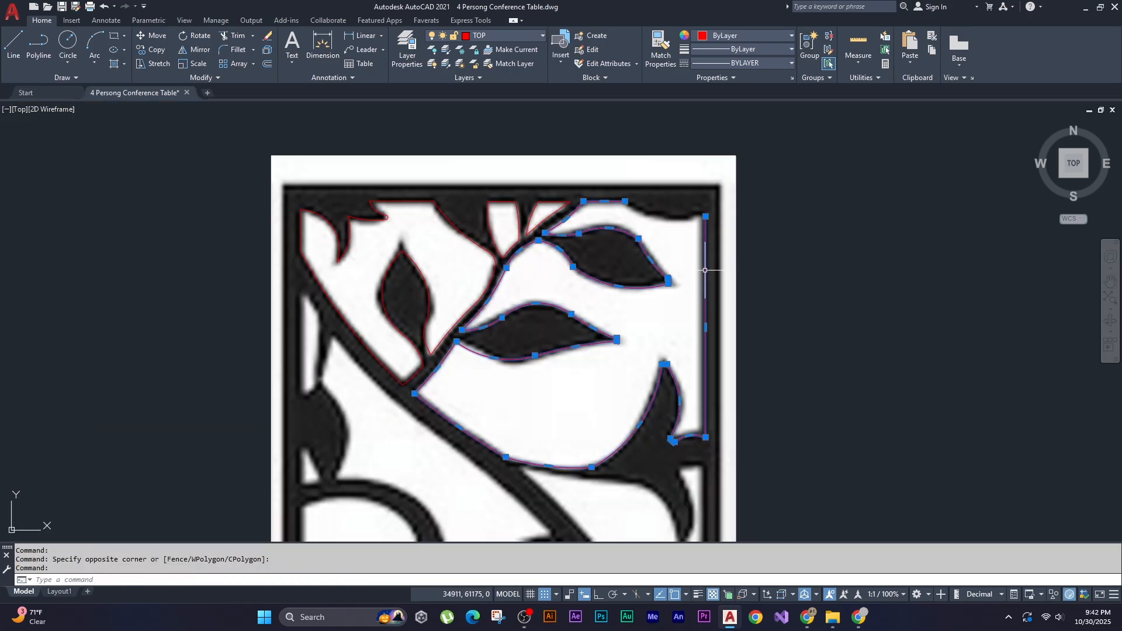
scroll(701, 201, up, 4)
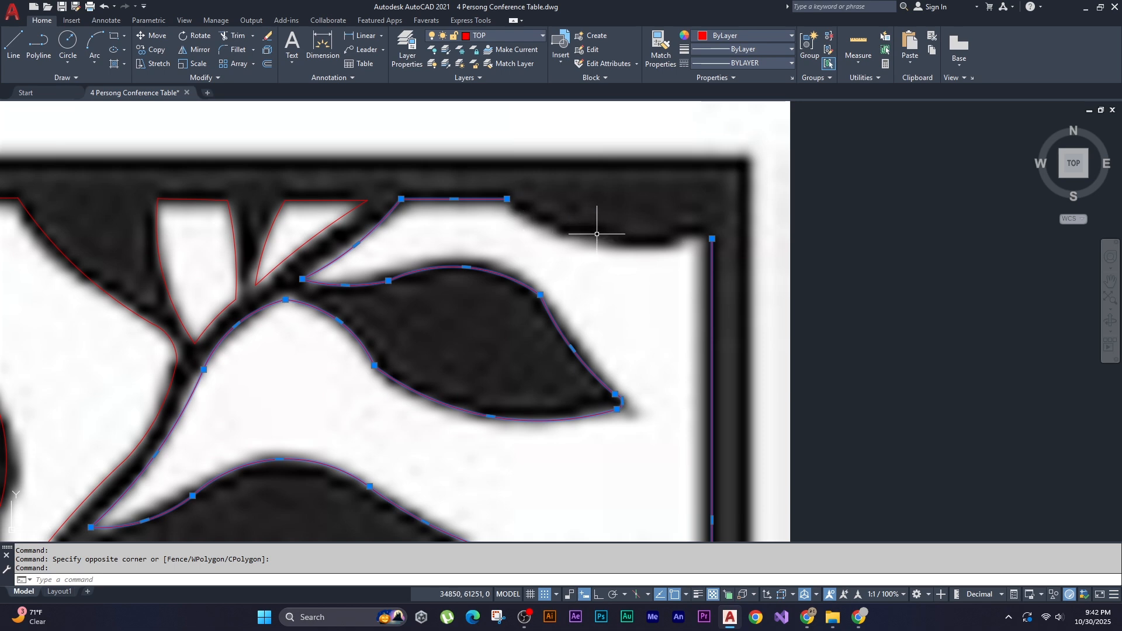
scroll(575, 190, down, 4)
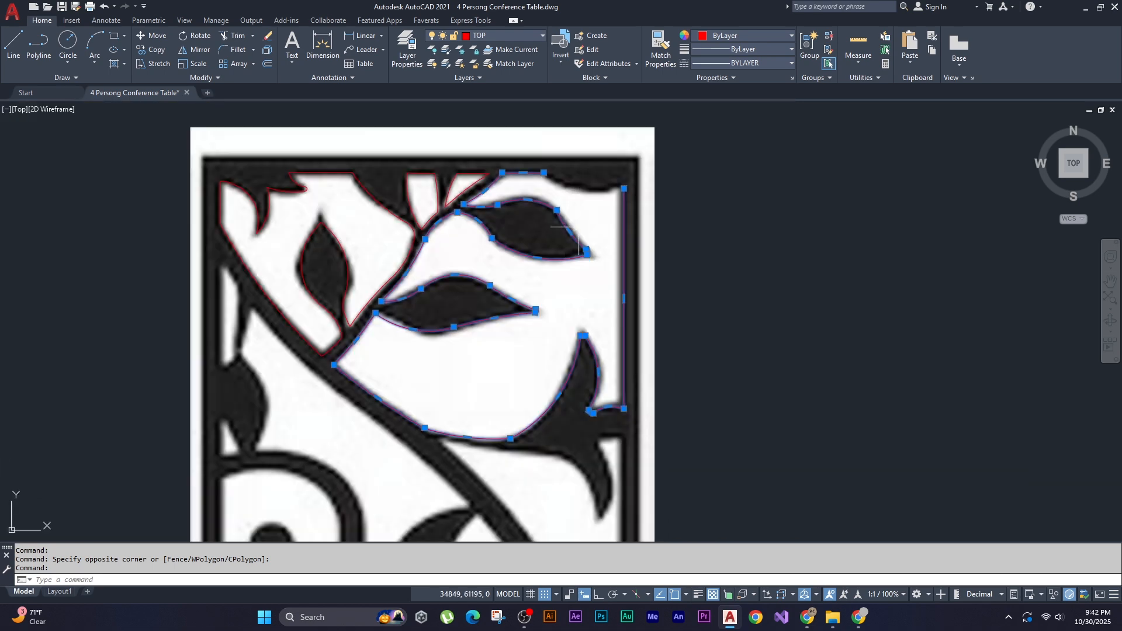
key(Escape)
key(Escape)
scroll(629, 243, up, 3)
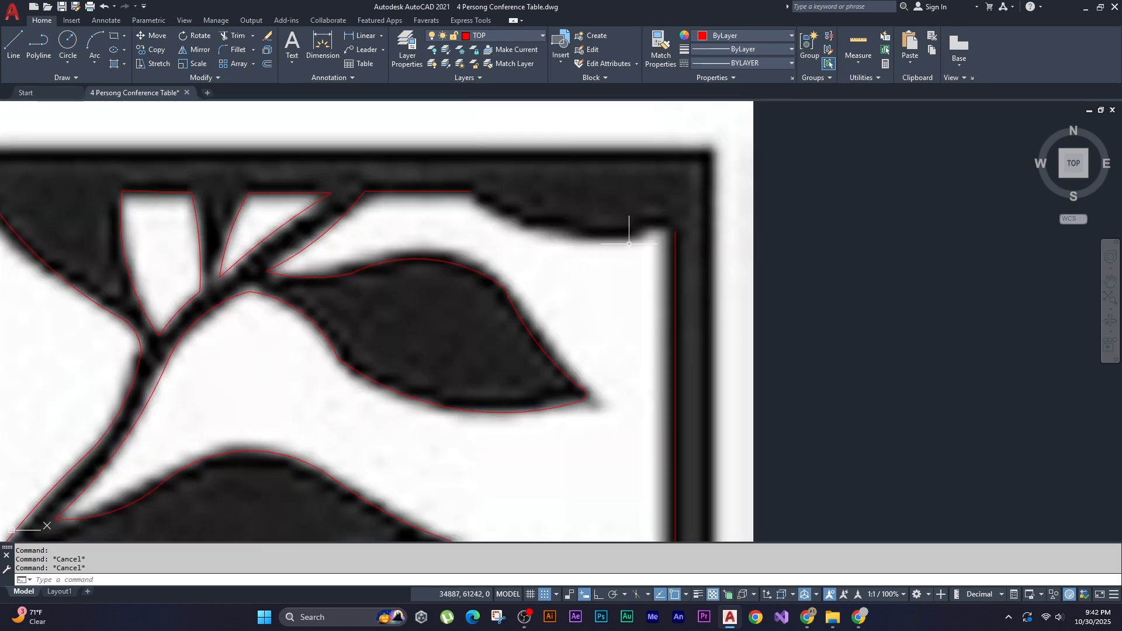
- Start a new polyline at the upper end of the vertical line beside the frame, with a second-point arc around the corner to the corner leaf
text(pl)
key(Return)
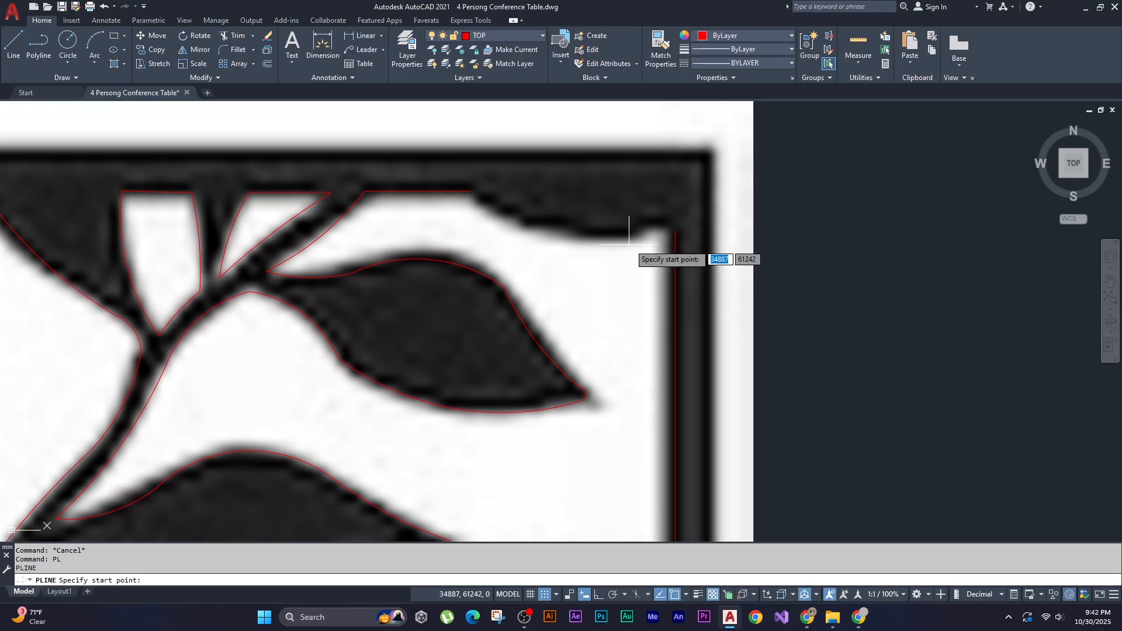
click(676, 230)
scroll(669, 224, up, 2)
click(655, 222)
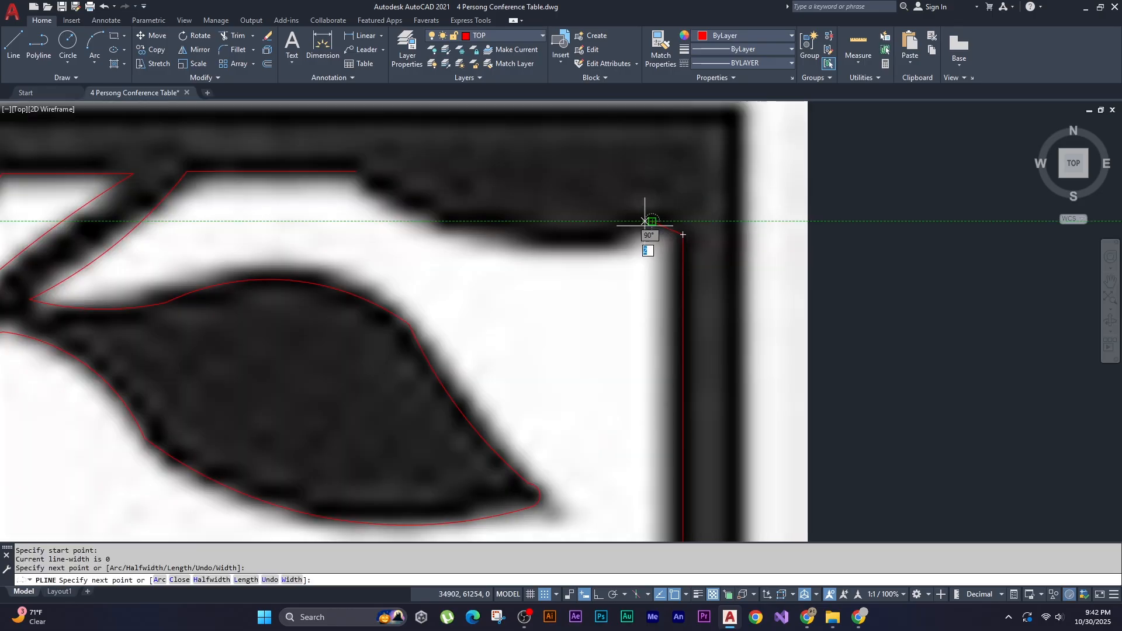
click(654, 218)
click(631, 229)
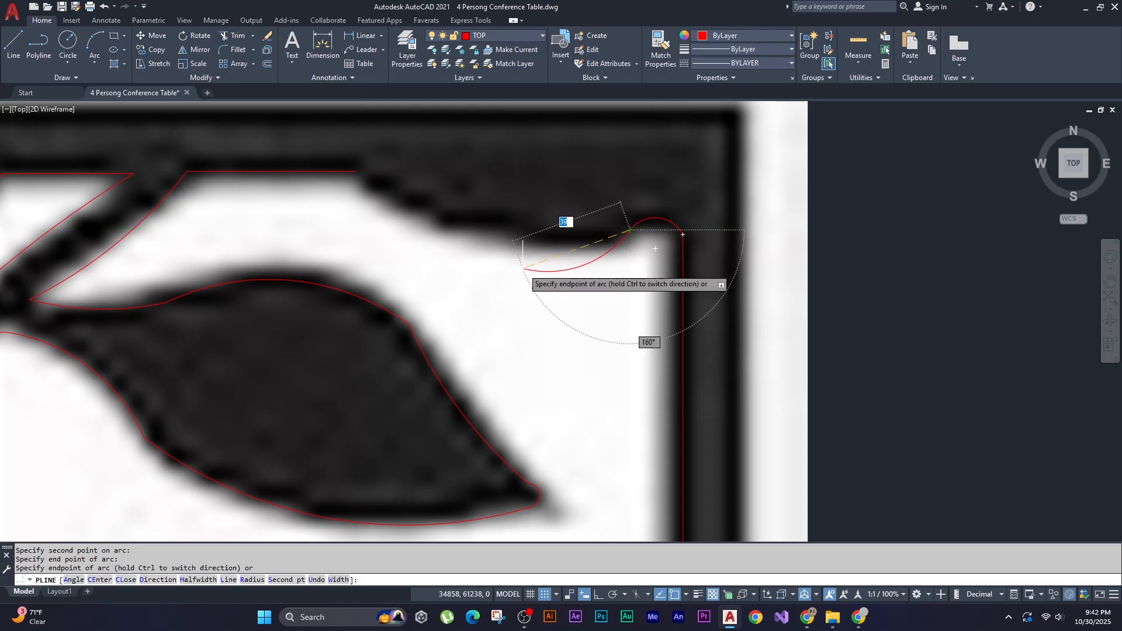
- Add a second-point arc along the corner leaf's underside to the end of the horizontal line below the top bar
text(s)
key(Return)
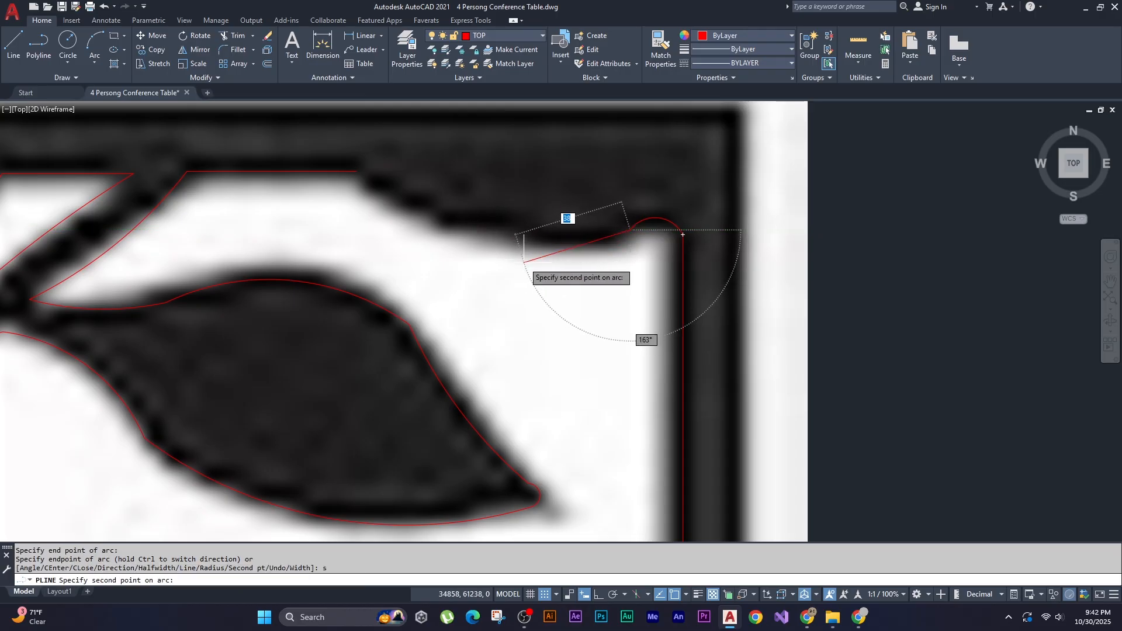
click(492, 235)
click(362, 173)
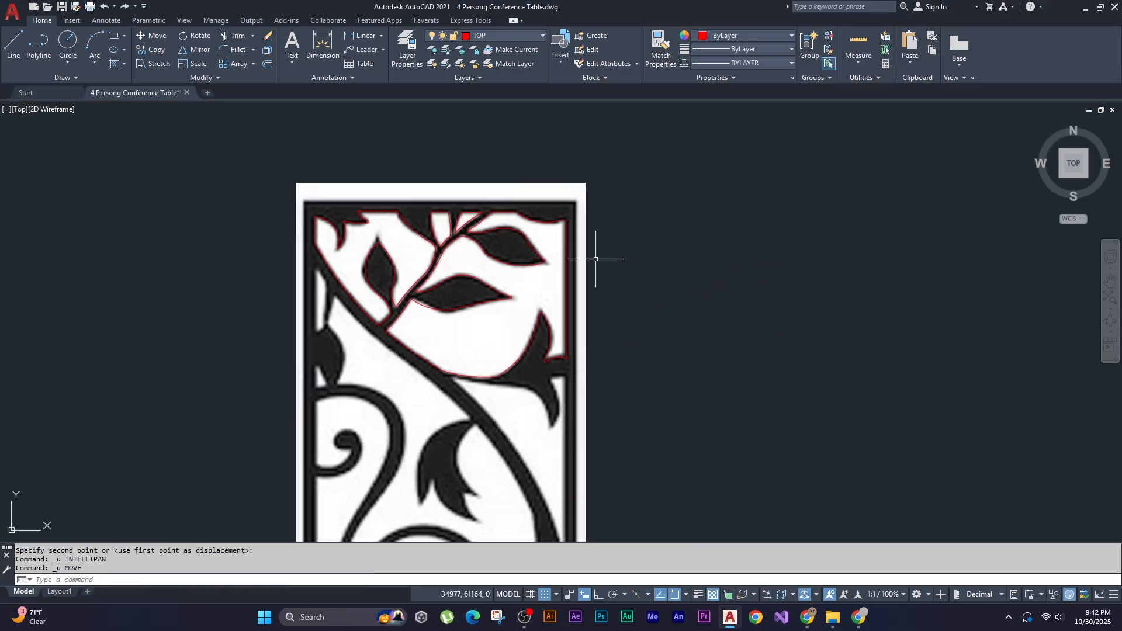
- Try moving the right opening's outline beside the panel image as a check and undo it
scroll(591, 255, up, 2)
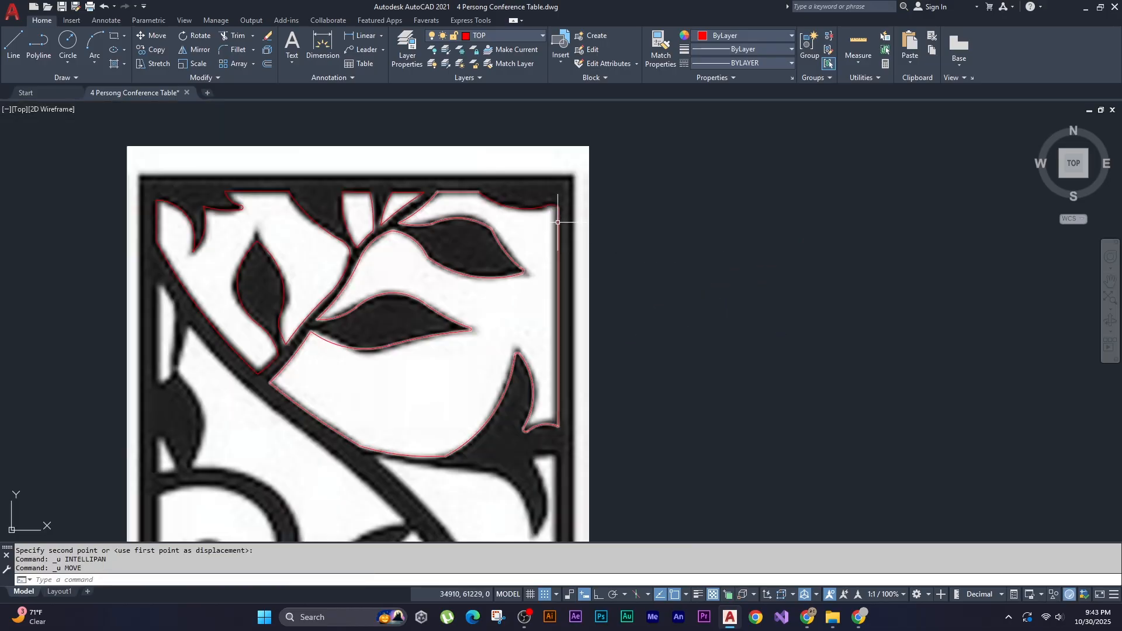
click(560, 226)
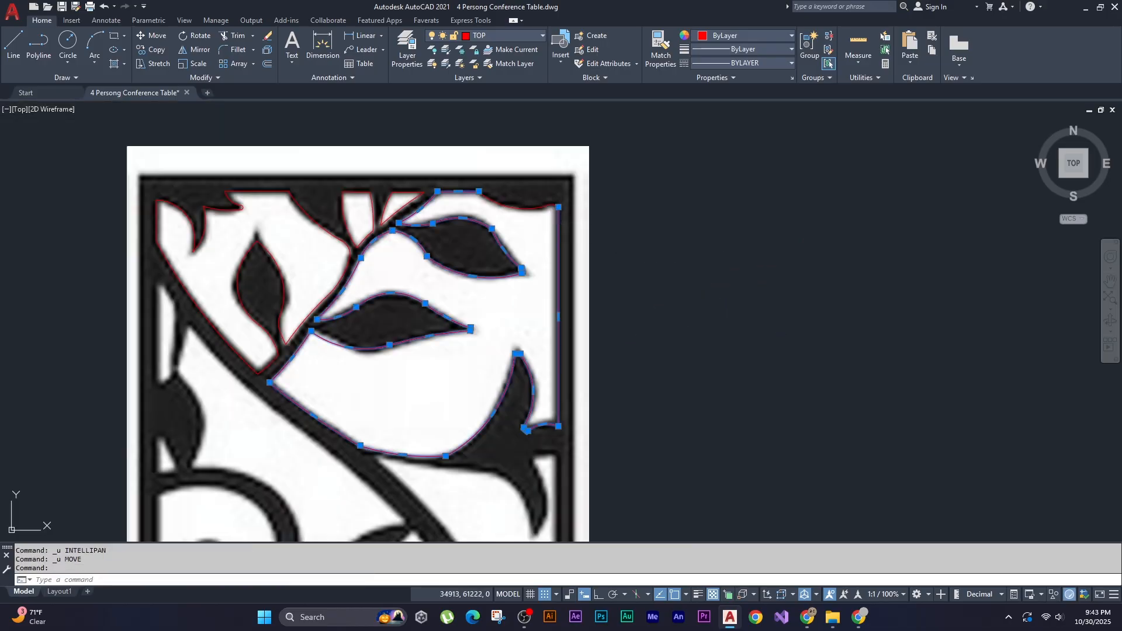
text(m)
key(Return)
click(473, 275)
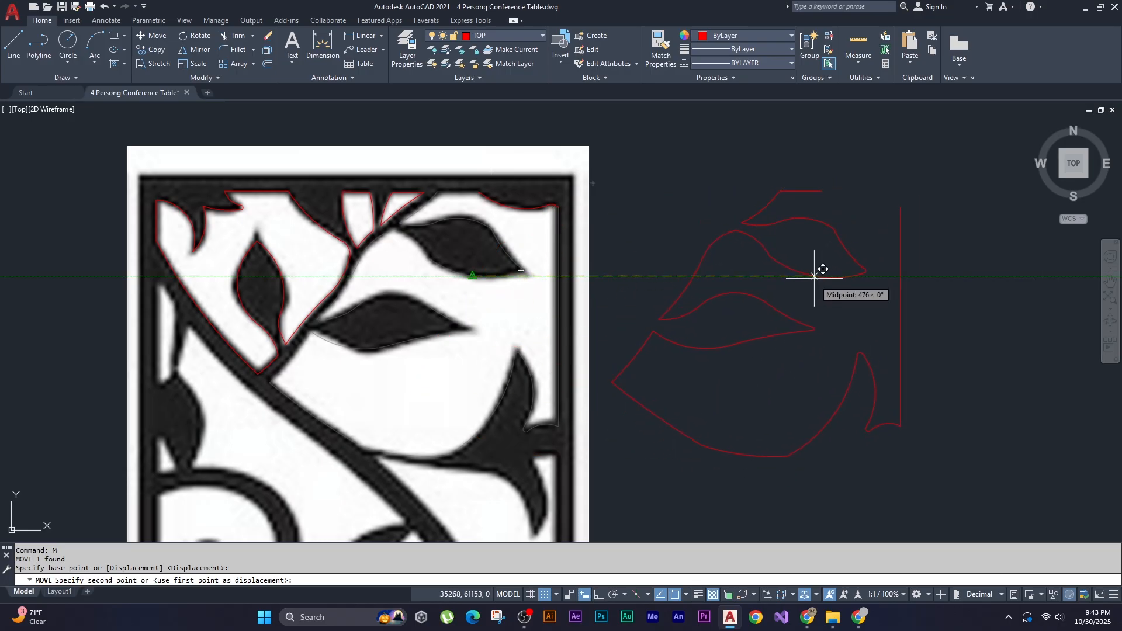
click(814, 276)
click(905, 263)
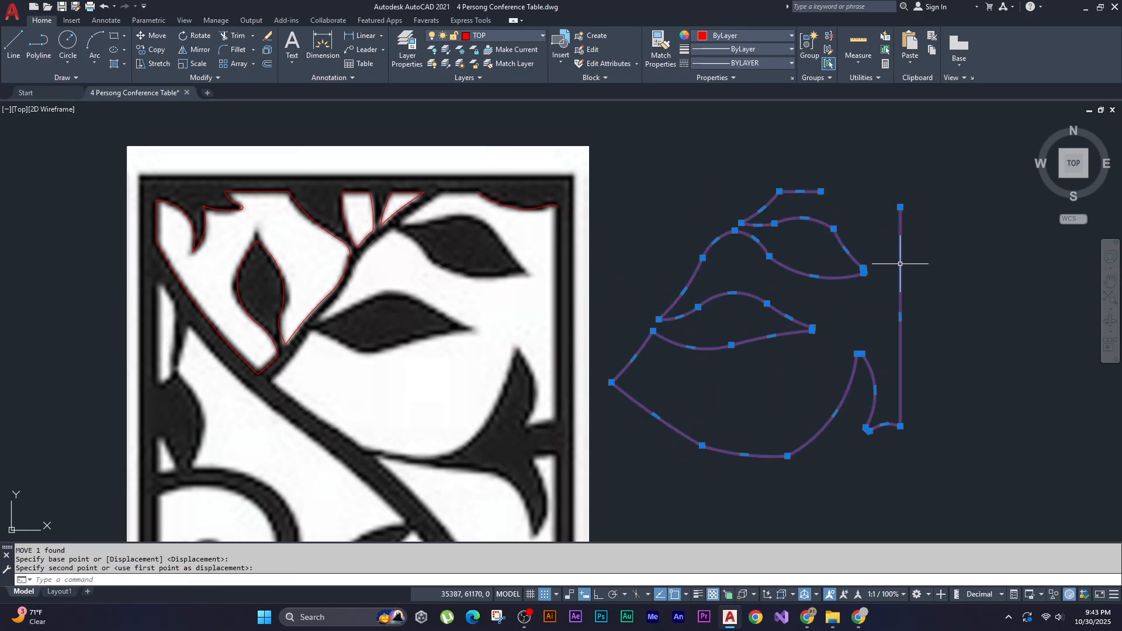
click(527, 206)
key(ctrl+z)
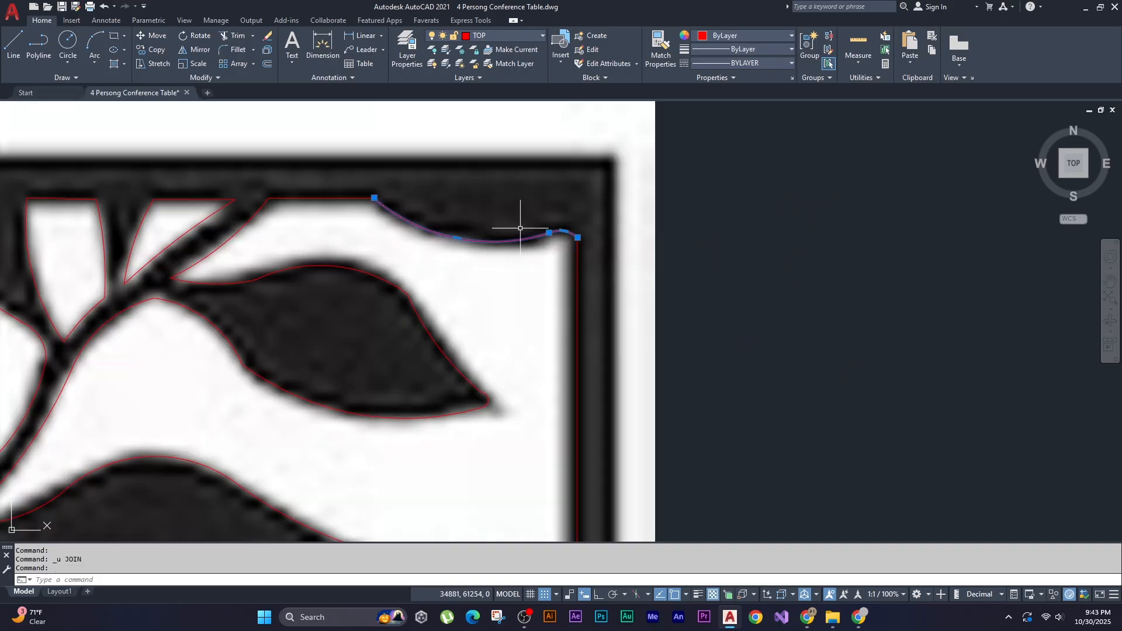
- Join the corner leaf's curve and the right opening's outline into a single polyline
click(578, 284)
text(J)
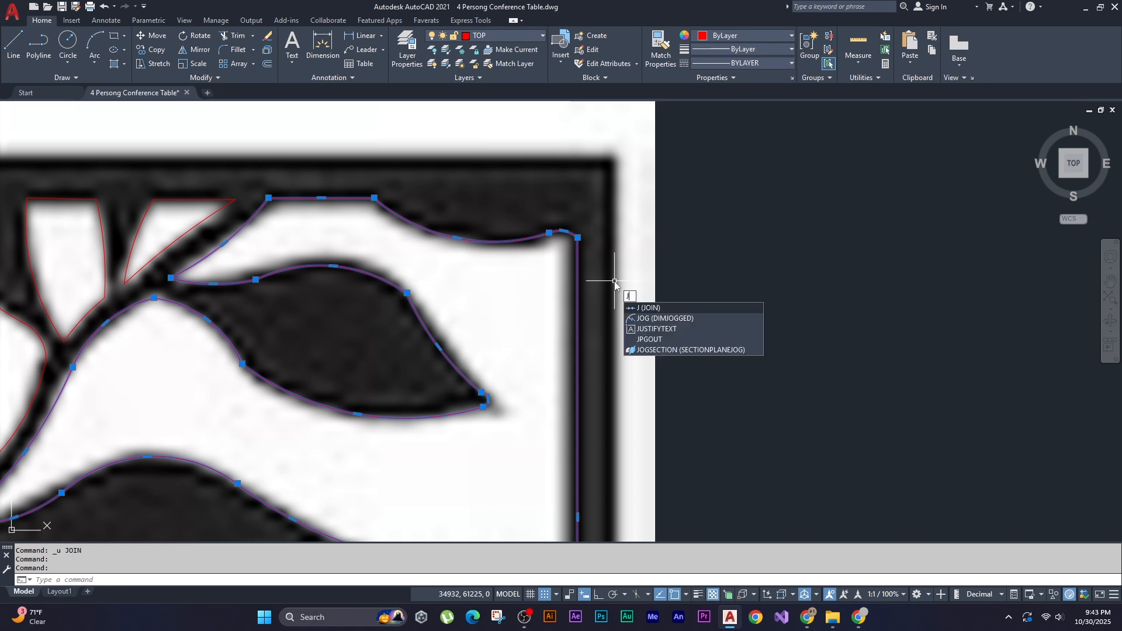
key(Return)
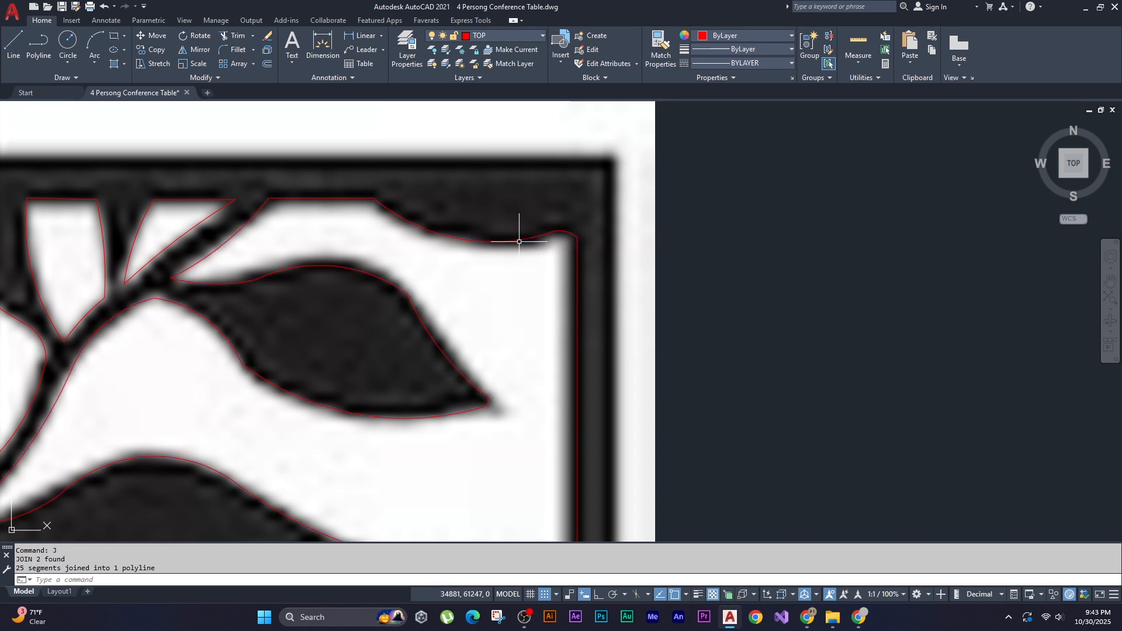
- Stretch a grip at the upper-right corner of the joined outline and undo the grip edit
click(519, 241)
scroll(562, 234, up, 5)
click(621, 260)
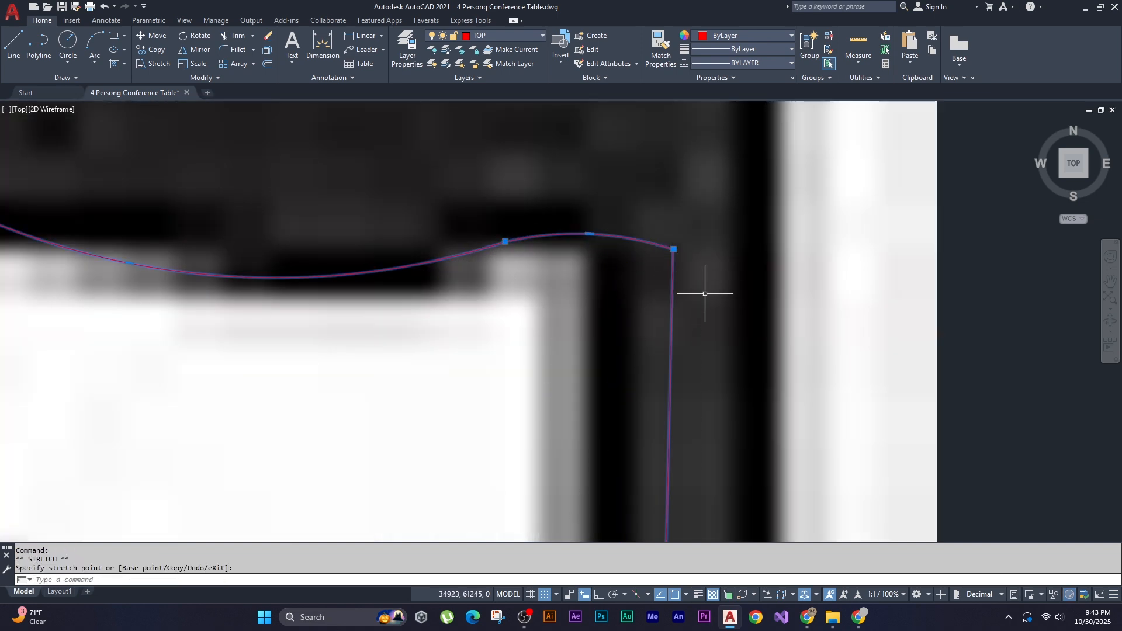
key(ctrl+z)
- Start a polyline beneath the right flower's stalk at the frame and draw a vertical line down the frame to the opening's lower end
scroll(706, 297, down, 9)
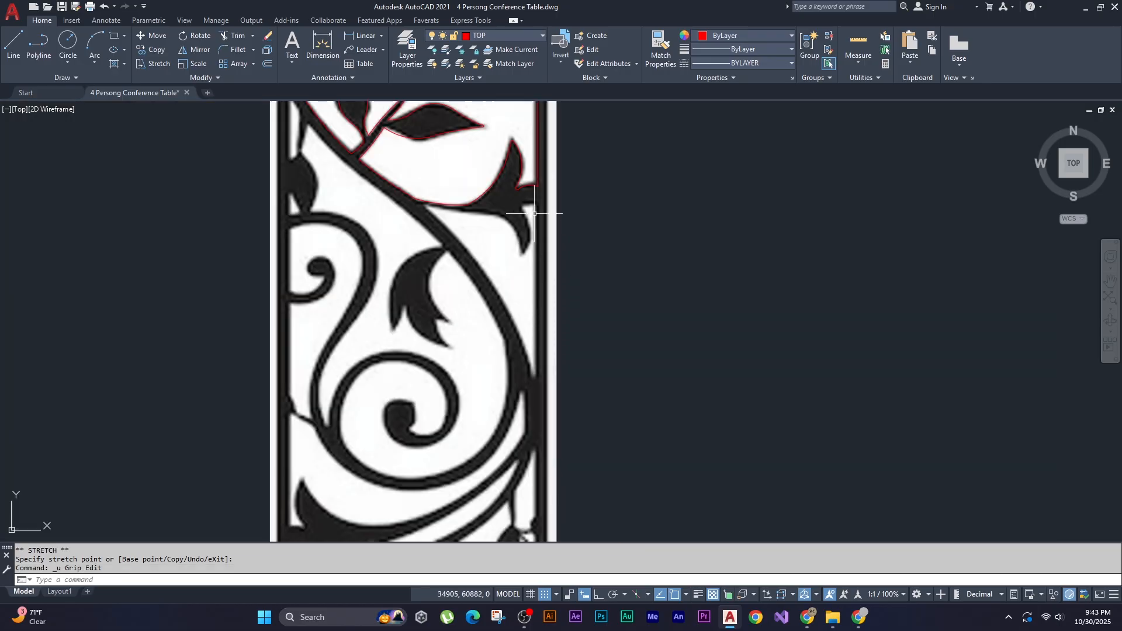
scroll(534, 214, up, 3)
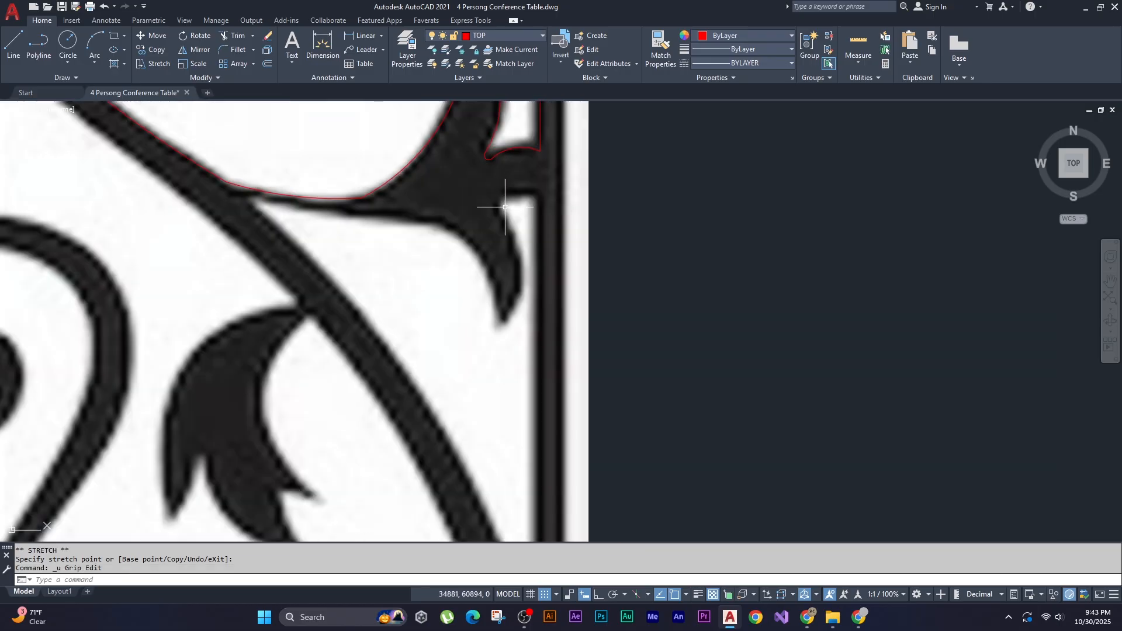
scroll(534, 235, down, 2)
scroll(538, 212, up, 2)
text(PL)
key(Return)
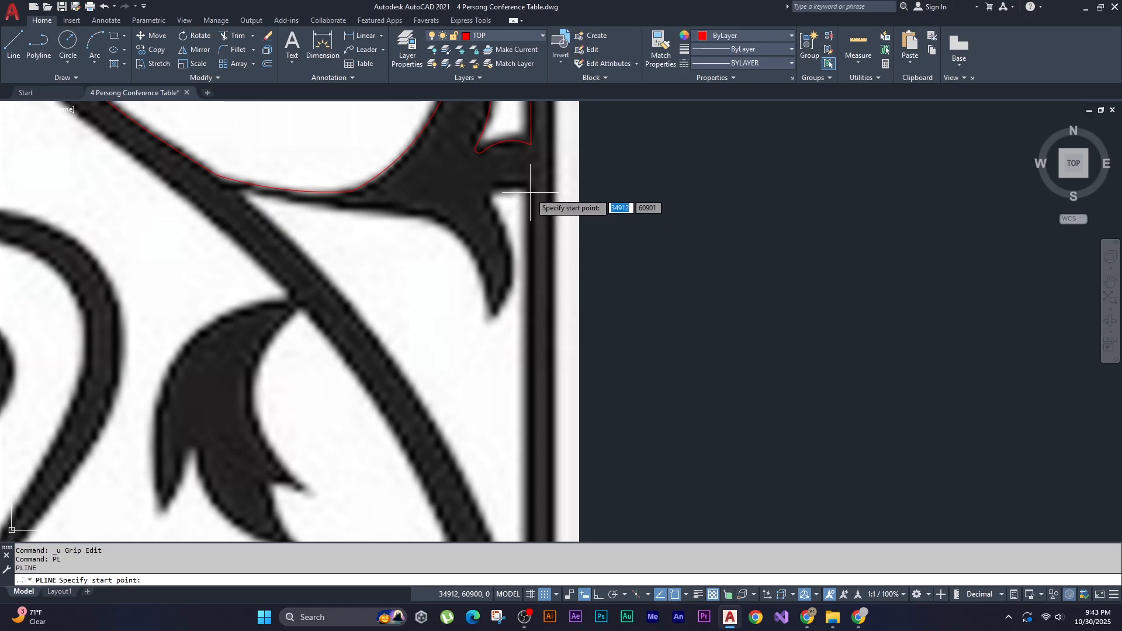
scroll(531, 192, down, 3)
scroll(503, 262, up, 2)
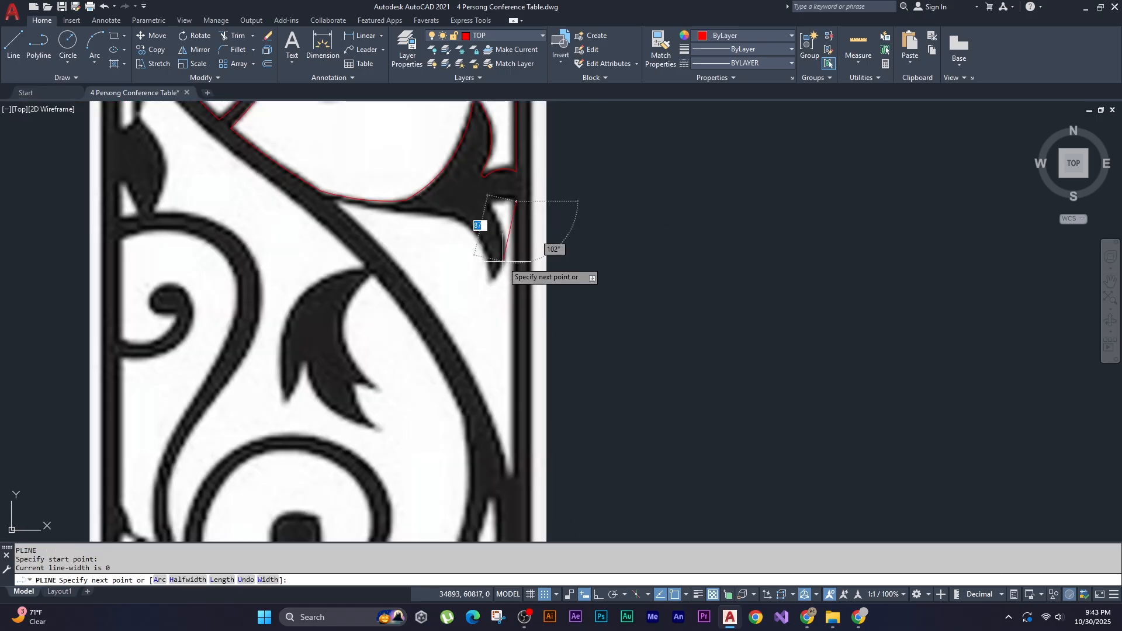
key(F8)
scroll(510, 288, down, 2)
scroll(510, 303, up, 2)
scroll(507, 397, up, 2)
click(511, 431)
key(F8)
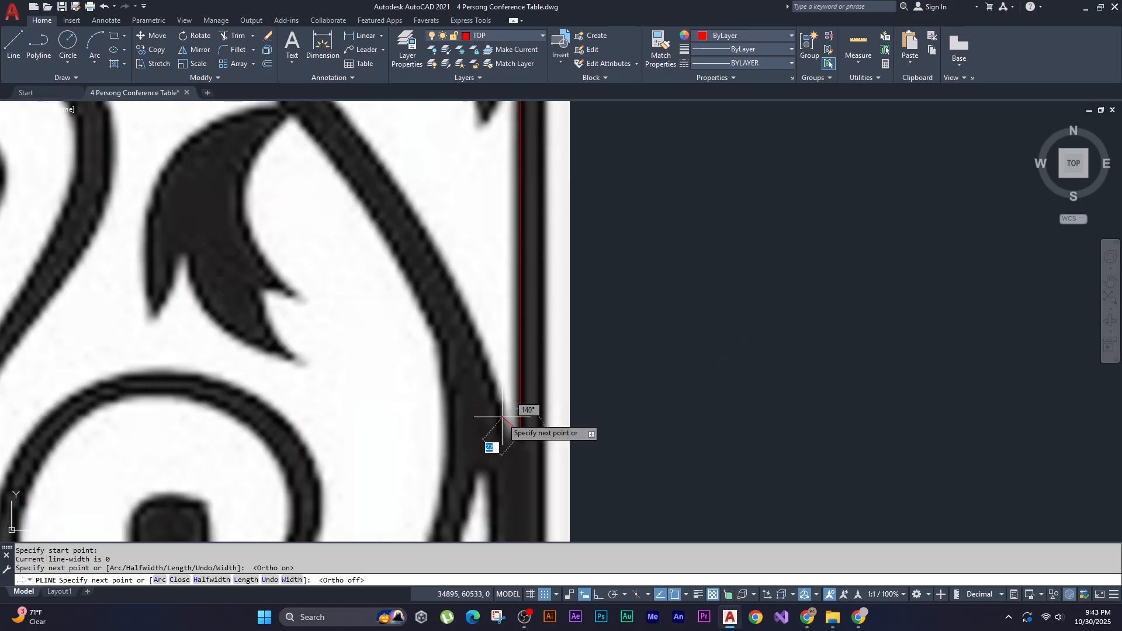
- Continue the polyline with a small arc around the opening's lower end and a second-point arc up the main stem's edge
text(a)
key(Return)
scroll(508, 403, up, 1)
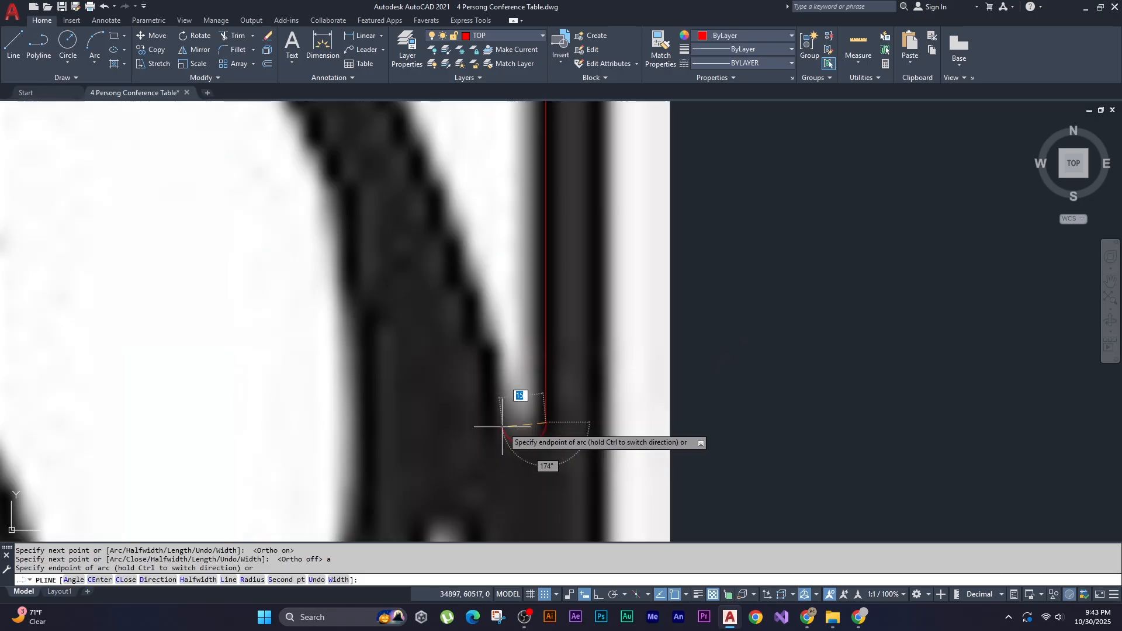
scroll(502, 386, down, 2)
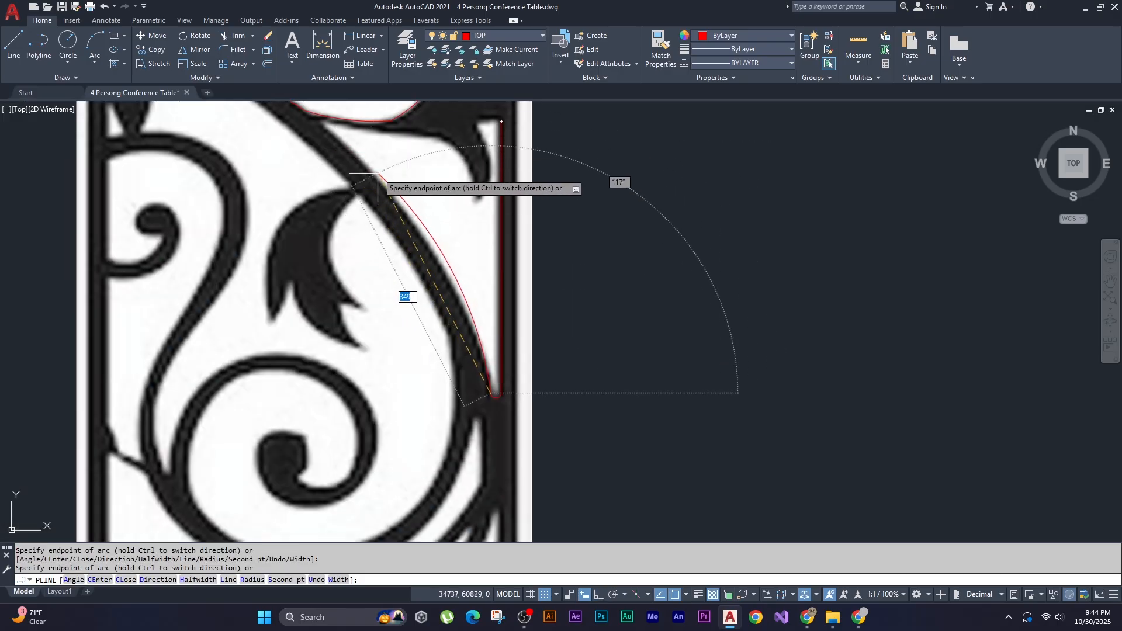
text(s)
key(Return)
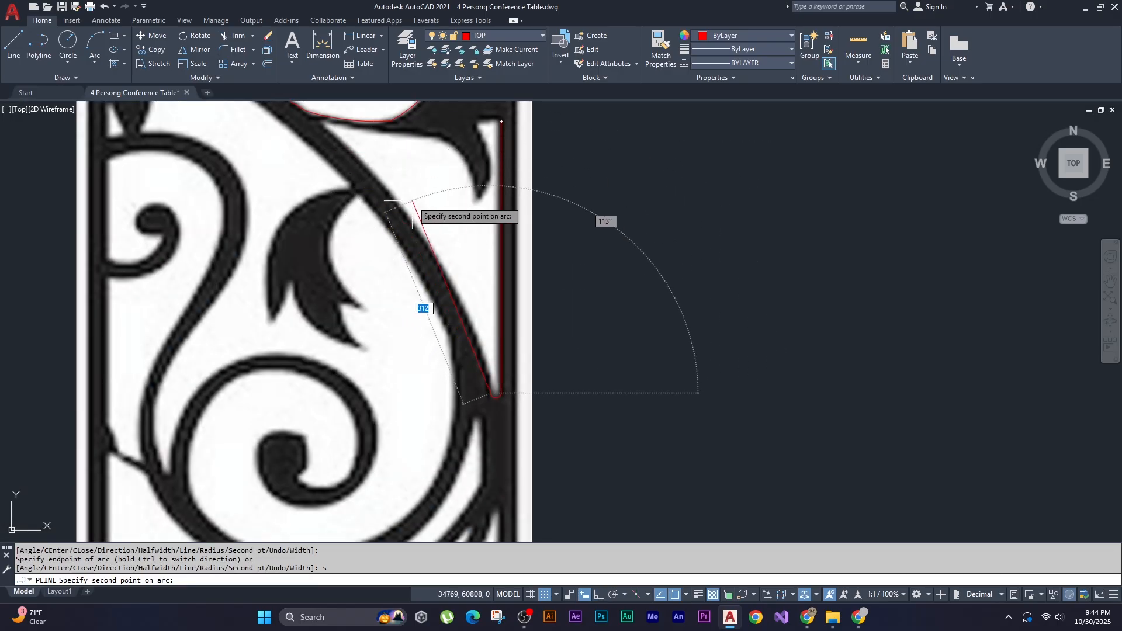
click(425, 242)
scroll(521, 220, up, 3)
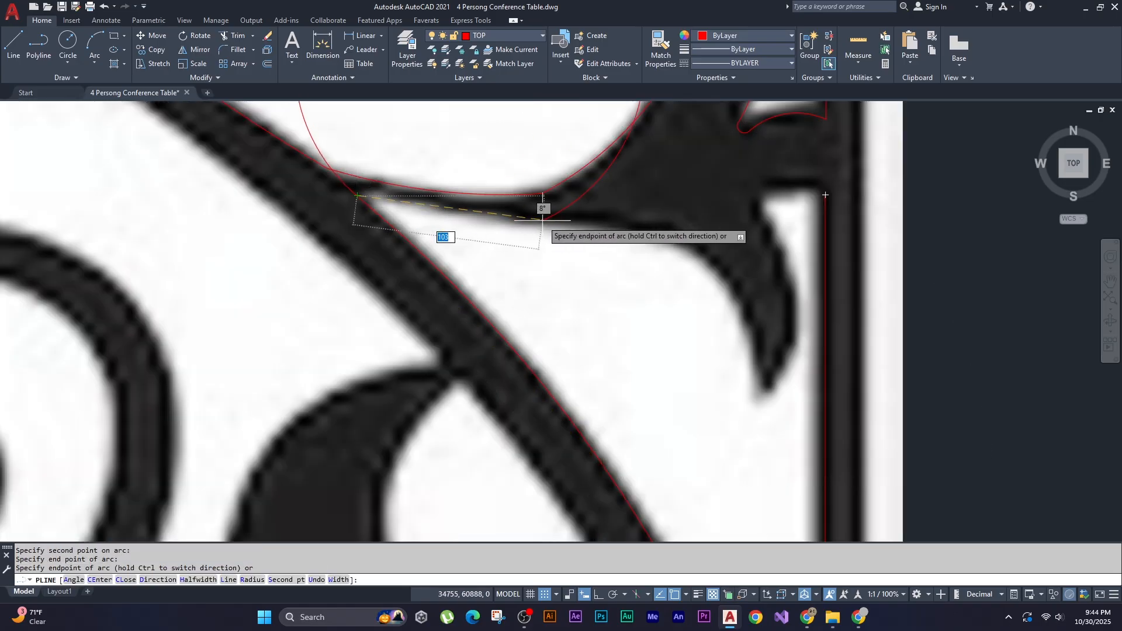
- Continue with arcs along the thin stalk's underside, down the flower's lower petal and around the petal's tip
text(s)
key(Return)
click(508, 225)
click(620, 228)
click(720, 274)
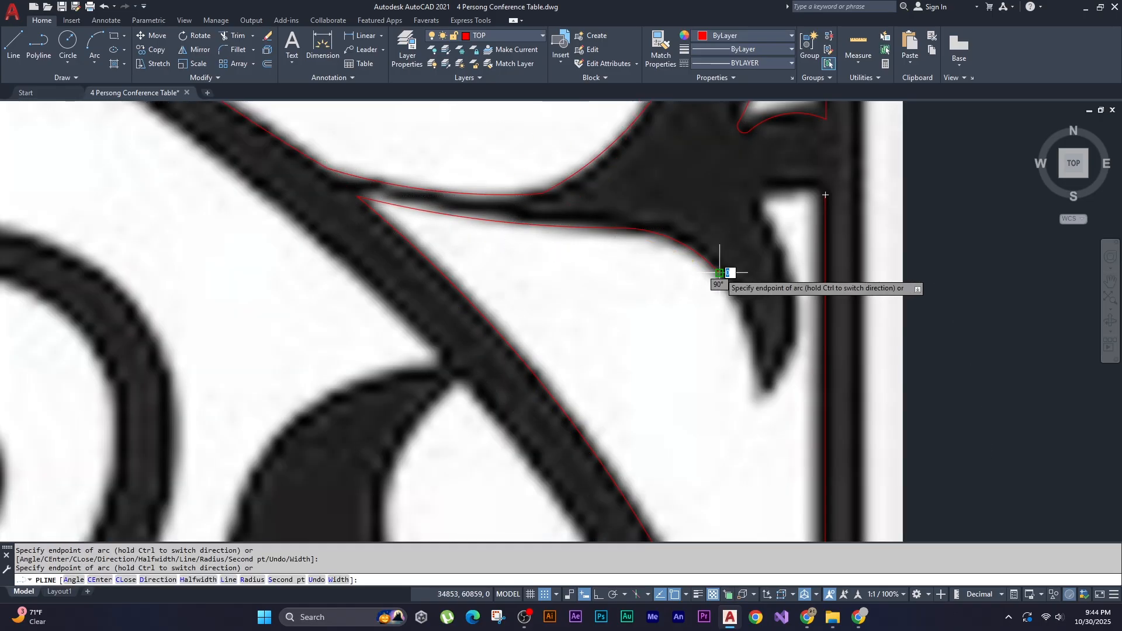
scroll(760, 383, up, 3)
click(750, 394)
click(770, 400)
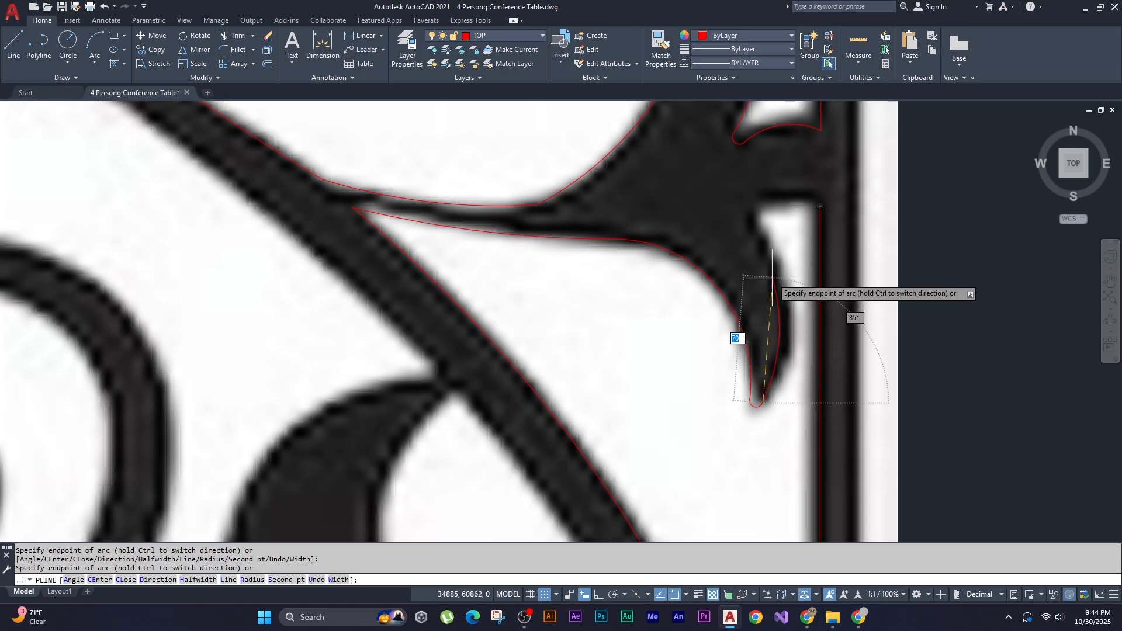
- Trace the petal's other edge with second-point arcs, add the arc back to the starting point at the frame, and end the polyline
text(s)
key(Return)
click(789, 336)
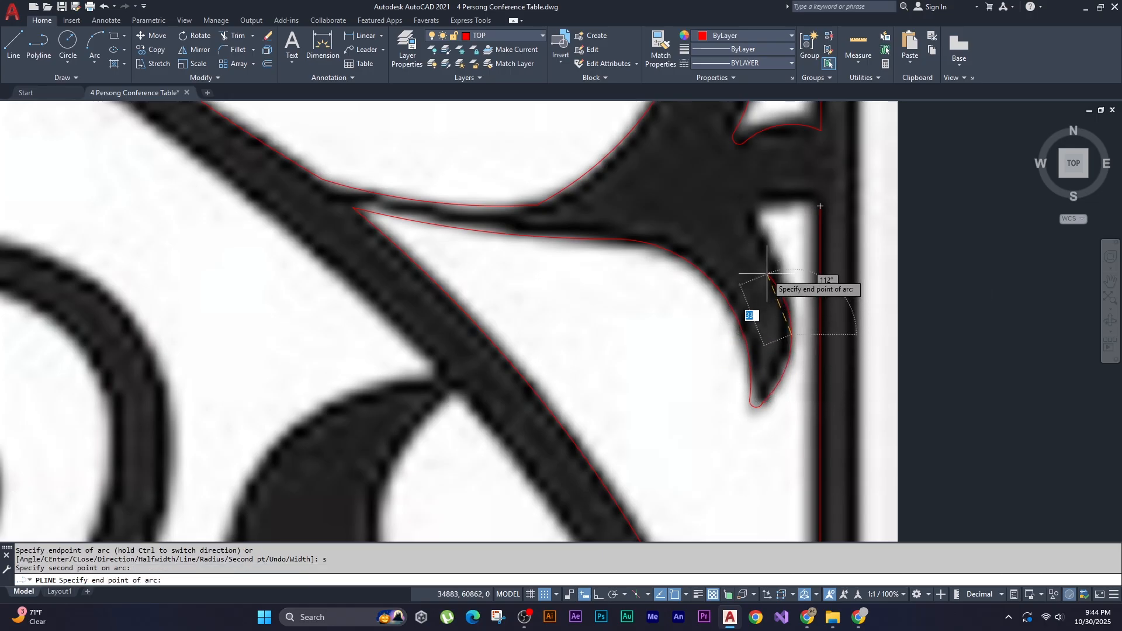
click(758, 236)
click(758, 204)
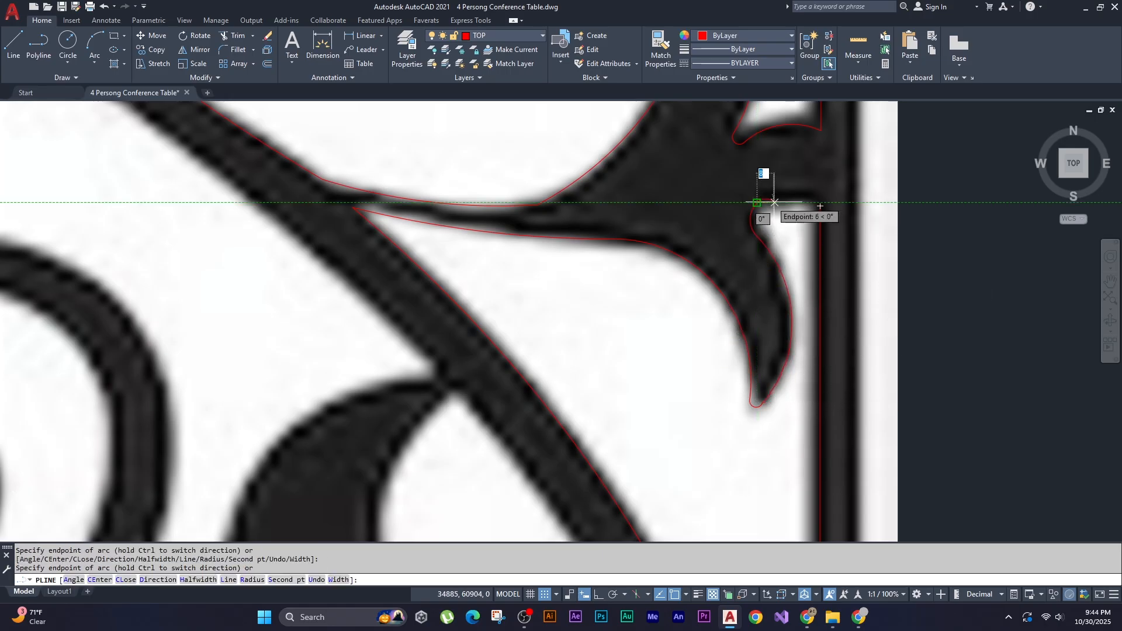
scroll(815, 202, up, 2)
scroll(827, 210, down, 4)
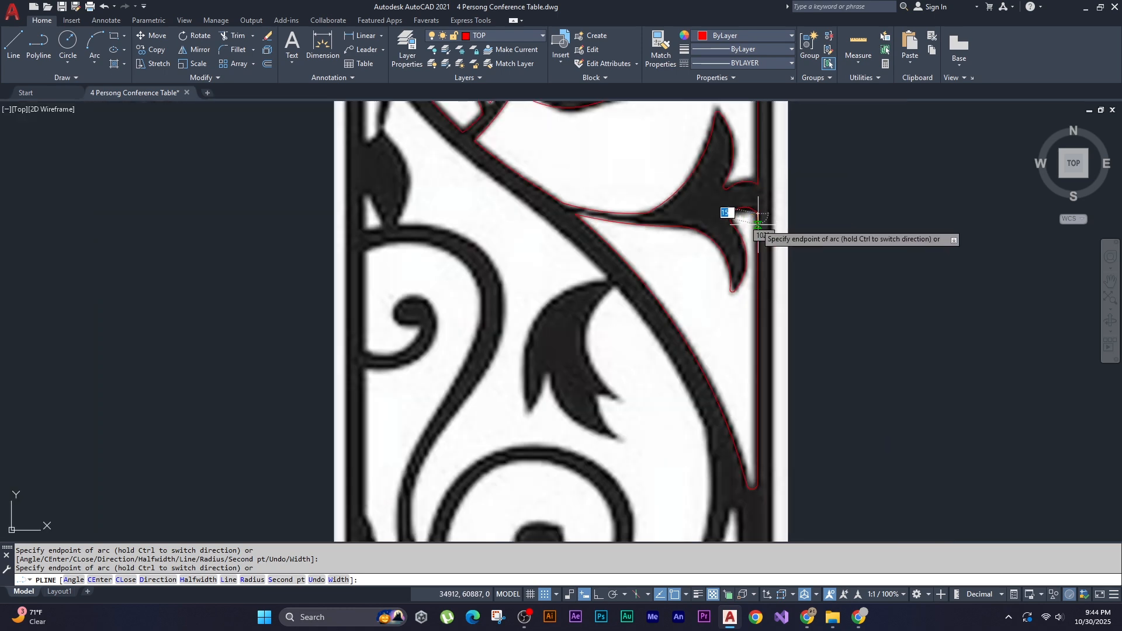
key(Escape)
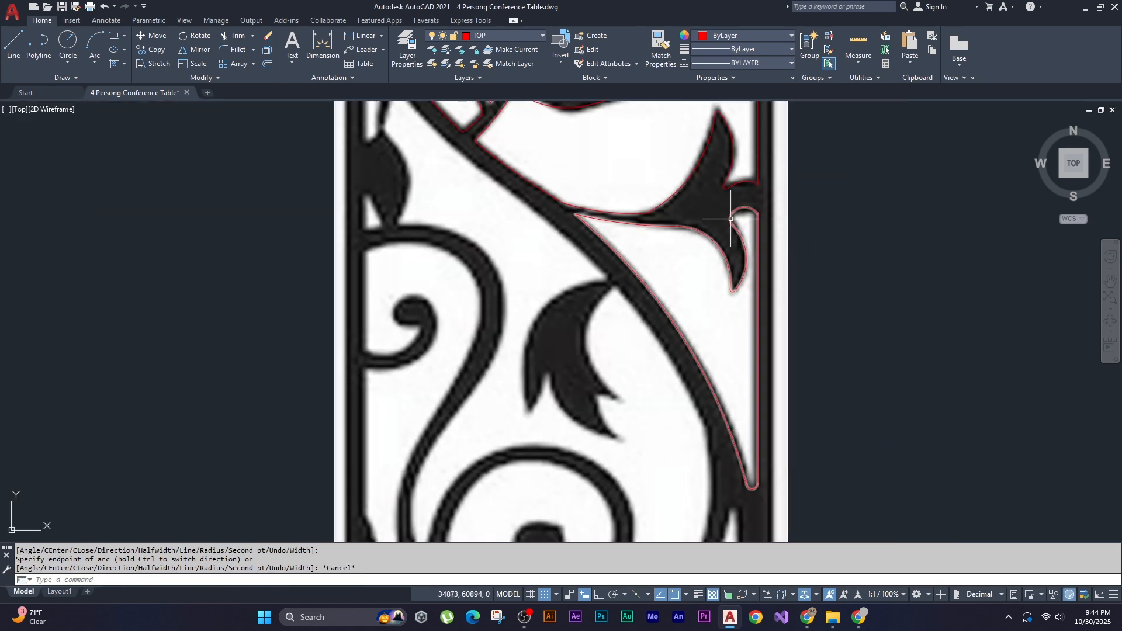
- Outline the narrow opening beside the left frame with a vertical line, a rounded lower end and arcs back to the start
scroll(738, 221, down, 4)
scroll(754, 218, up, 2)
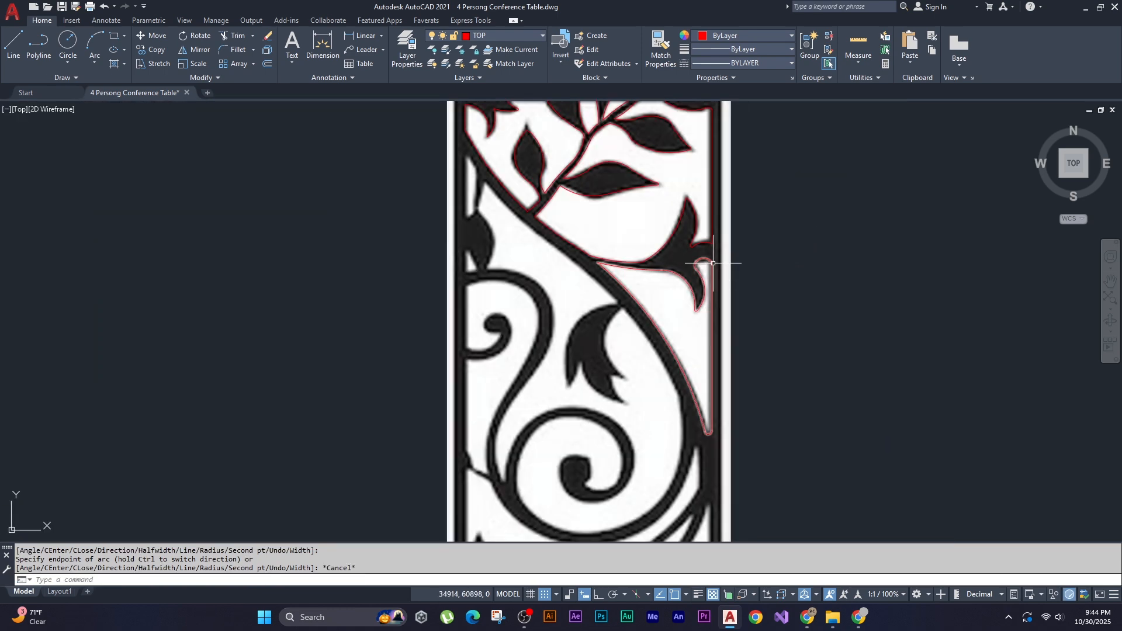
key(Return)
scroll(468, 142, up, 6)
click(468, 201)
click(468, 446)
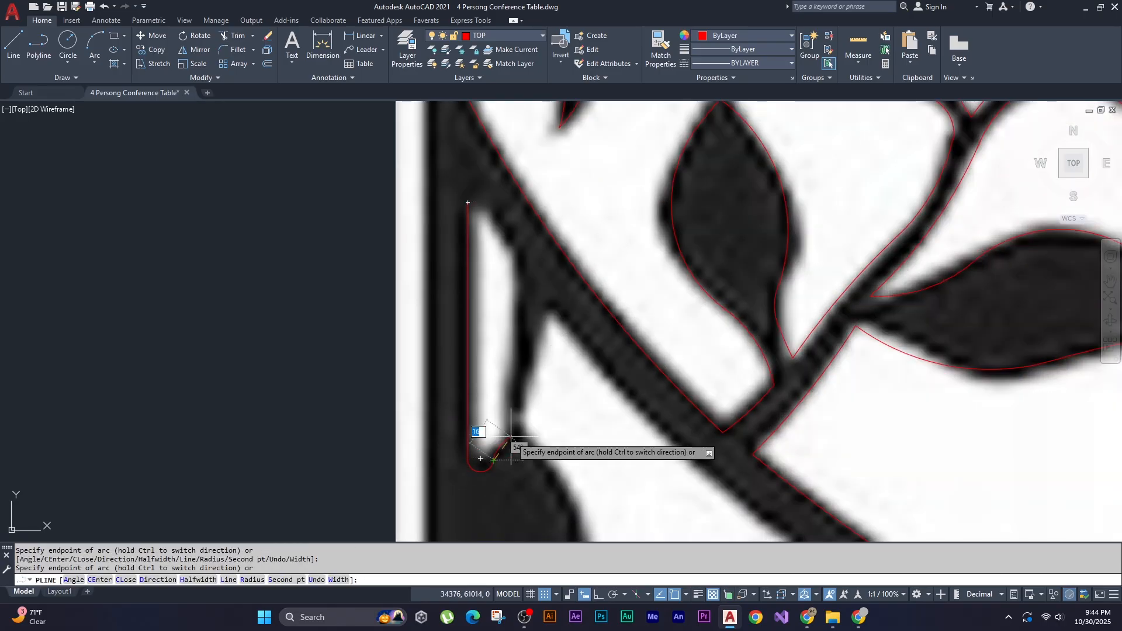
click(519, 270)
click(468, 200)
- Start the large central opening's polyline along the main stem's lower edge to the hanging leaf and continue with arcs along the leaf's outer edge
scroll(494, 283, down, 4)
click(515, 291)
text(a)
key(Return)
text(s)
key(Return)
click(611, 386)
scroll(585, 374, up, 4)
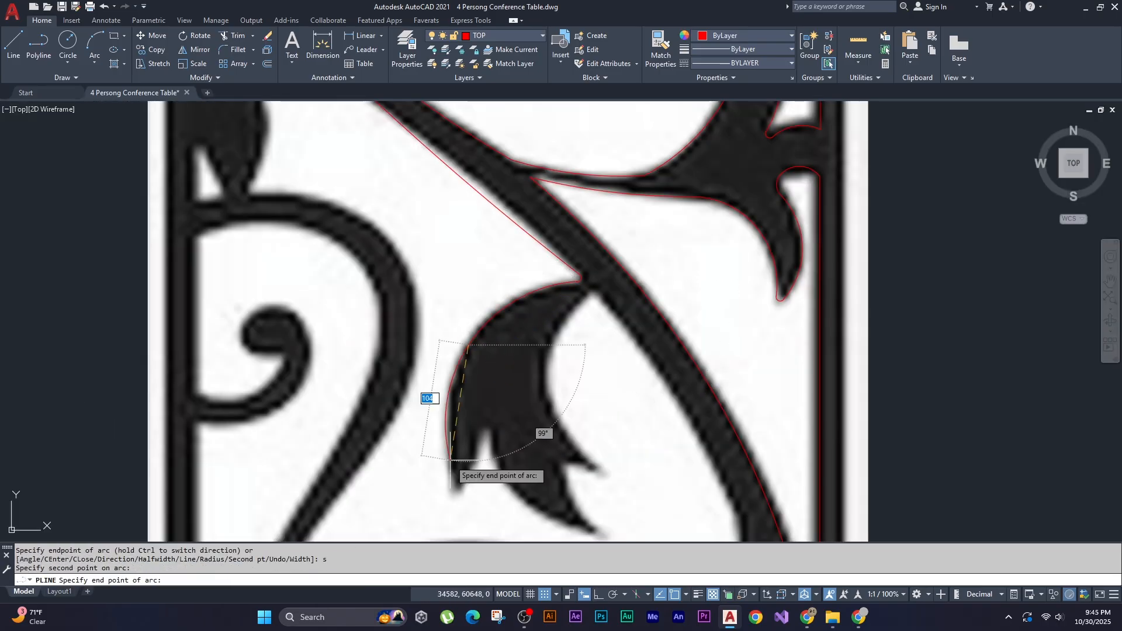
- Continue with arcs around the hanging leaf's tips, back to its base and down the main stem's inner edge
click(603, 378)
text(s)
key(Return)
scroll(647, 388, down, 5)
- Trace the large spiral's inner and outer edges with second-point arcs, ending where it meets the S-shaped stem
text(s)
key(Return)
middle_drag(674, 422, 716, 340)
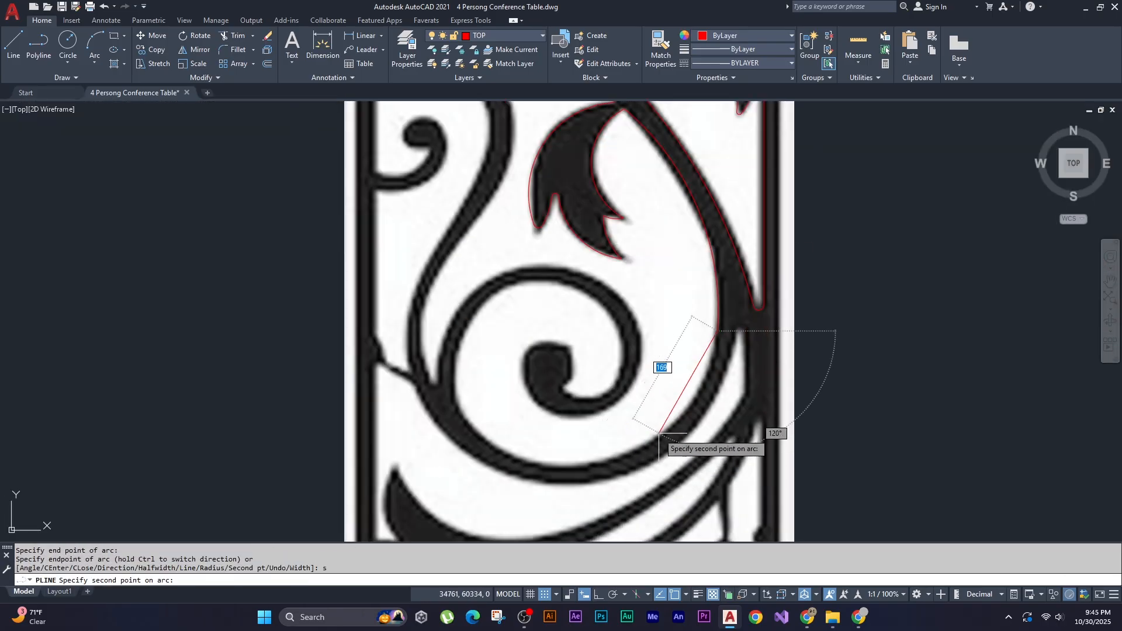
click(664, 448)
scroll(621, 327, up, 4)
click(520, 433)
scroll(519, 390, down, 3)
click(289, 408)
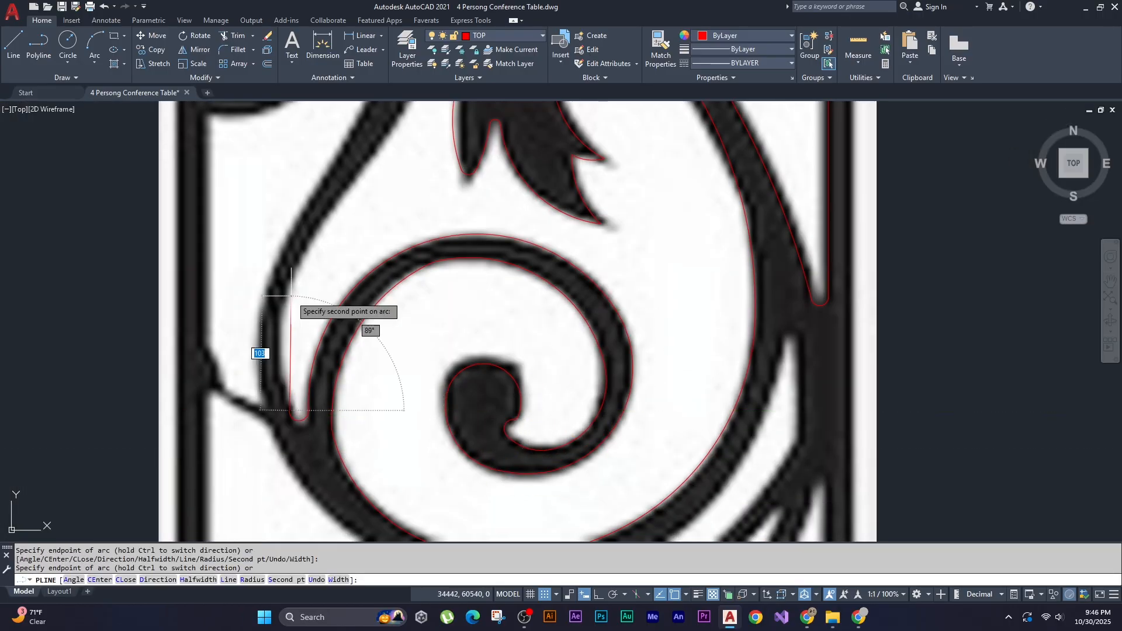
- Continue the arcs up the S-shaped stem, over its upper curve and around the left leaf to complete the central opening's outline
middle_drag(298, 193, 328, 444)
middle_drag(355, 248, 420, 366)
click(379, 290)
click(345, 219)
text(s)
key(Return)
click(345, 193)
click(359, 134)
- Stretch the midpoint grip of the outline's long segment along the main stem to fit the stem's edge
scroll(513, 366, up, 5)
click(513, 365)
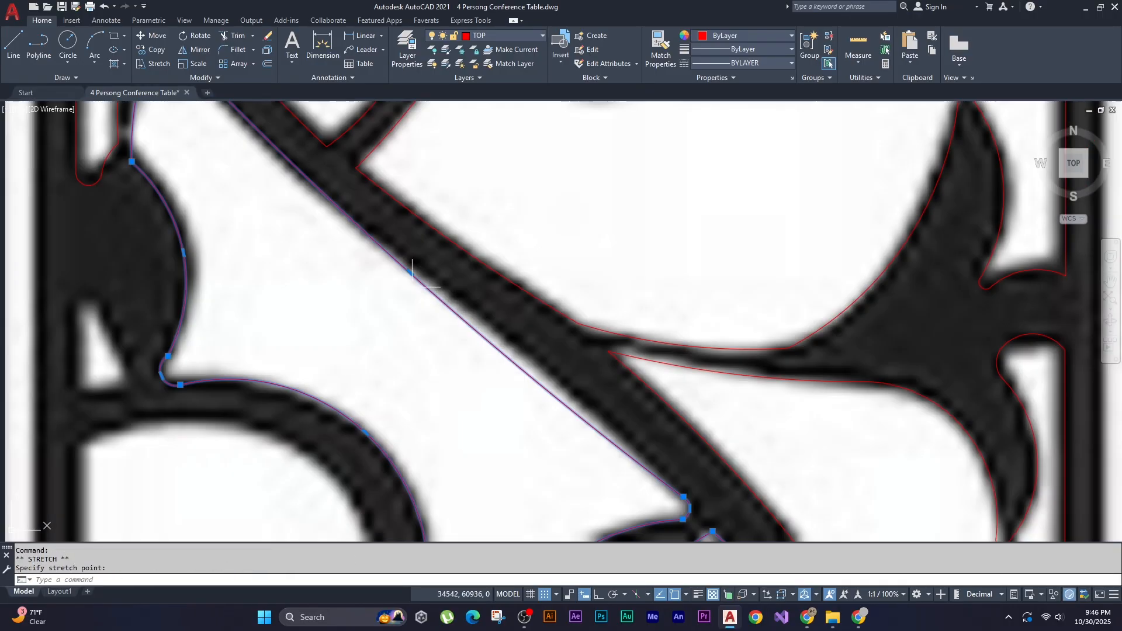
key(Escape)
- Trace the lower edge of the next opening with polyline arcs along the stem and around the left leaf's pointed tip
text(pl)
click(493, 288)
middle_drag(480, 416, 510, 384)
click(250, 338)
scroll(250, 393, up, 4)
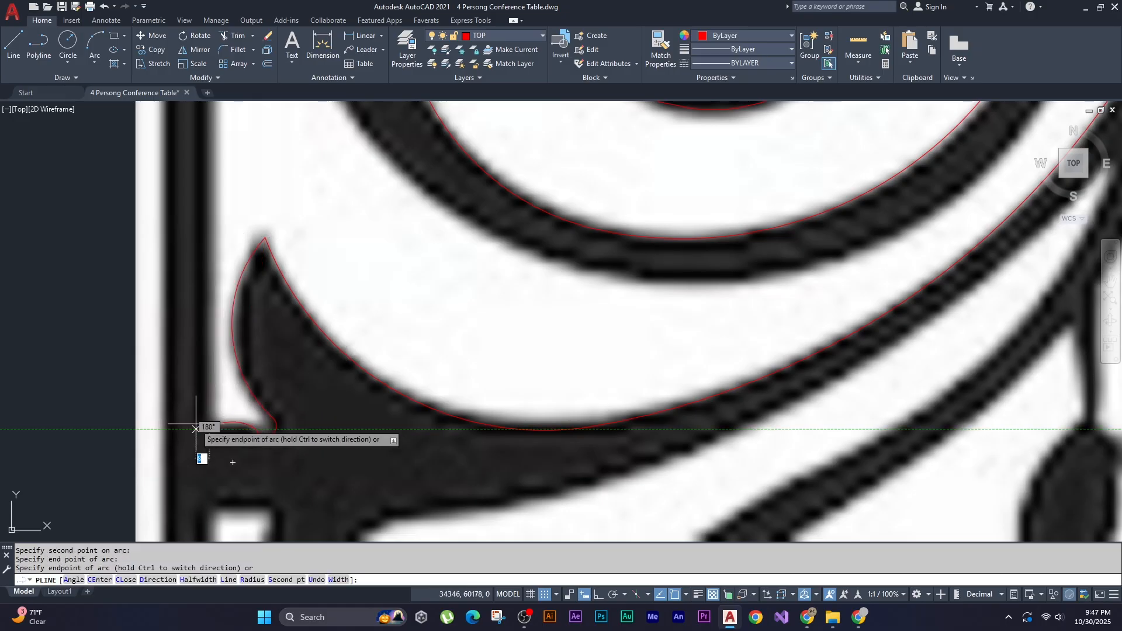
- Continue the outline with a straight segment up the left frame's inner edge, finishing with second-point arcs along the large spiral's outer edge
click(198, 429)
text(l)
key(Return)
click(205, 286)
text(a)
key(Return)
text(s)
key(Return)
key(Escape)
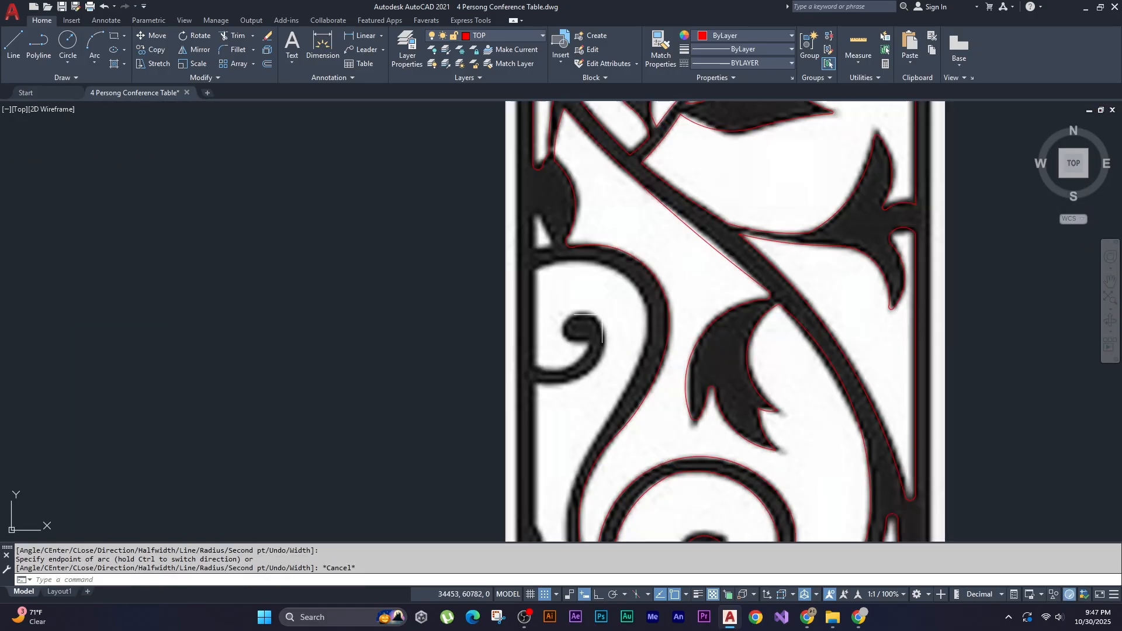
- Start a polyline at the left frame inside the S-shaped stem's upper curve and trace arcs down the stem's inner edge
text(pl)
key(Return)
click(468, 206)
click(469, 346)
text(apl)
key(Return)
click(468, 291)
text(a)
click(543, 244)
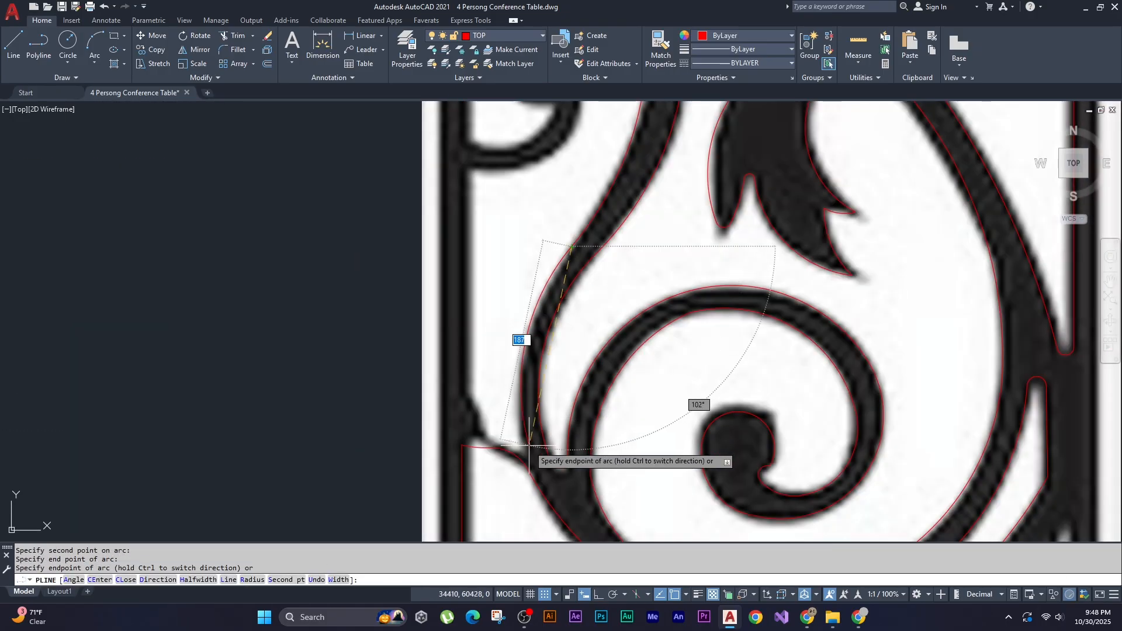
- Continue up the left frame and around the small scroll, closing the opening with a straight line up the frame's inner edge
text(l)
key(F8)
click(441, 292)
click(507, 187)
text(l)
key(Return)
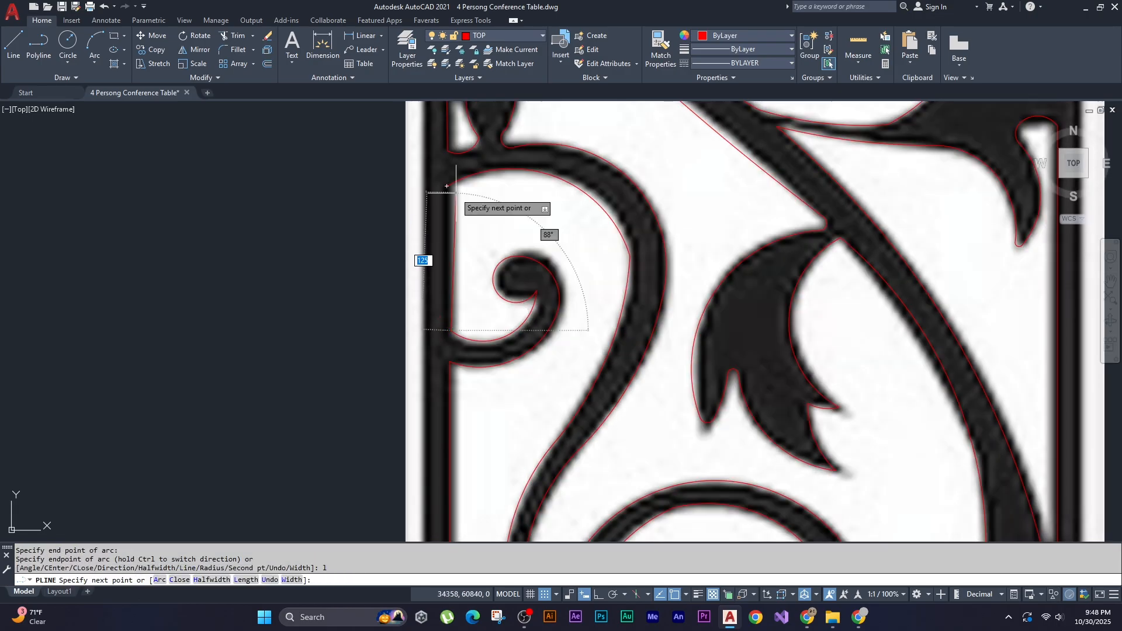
key(F8)
scroll(430, 177, up, 5)
click(405, 226)
key(Escape)
- Start a polyline at the right frame's inner edge below the large spiral and trace second-point arcs down the lower main stem
scroll(555, 271, down, 5)
middle_drag(555, 271, 543, 176)
scroll(555, 234, up, 5)
text(pl)
key(Return)
click(572, 216)
text(a)
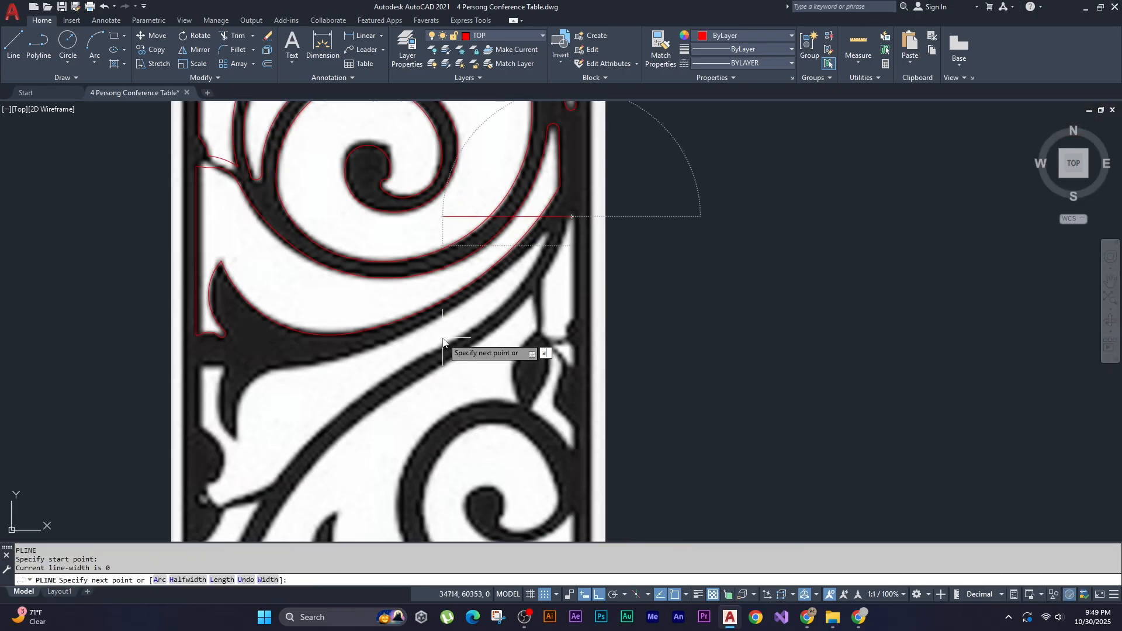
click(429, 374)
text(s)
key(Return)
- Continue the arcs around the lower central opening's bottom curve and along the edges of the lower spiral
middle_drag(328, 503, 444, 150)
click(368, 473)
click(399, 528)
scroll(585, 351, up, 5)
click(625, 156)
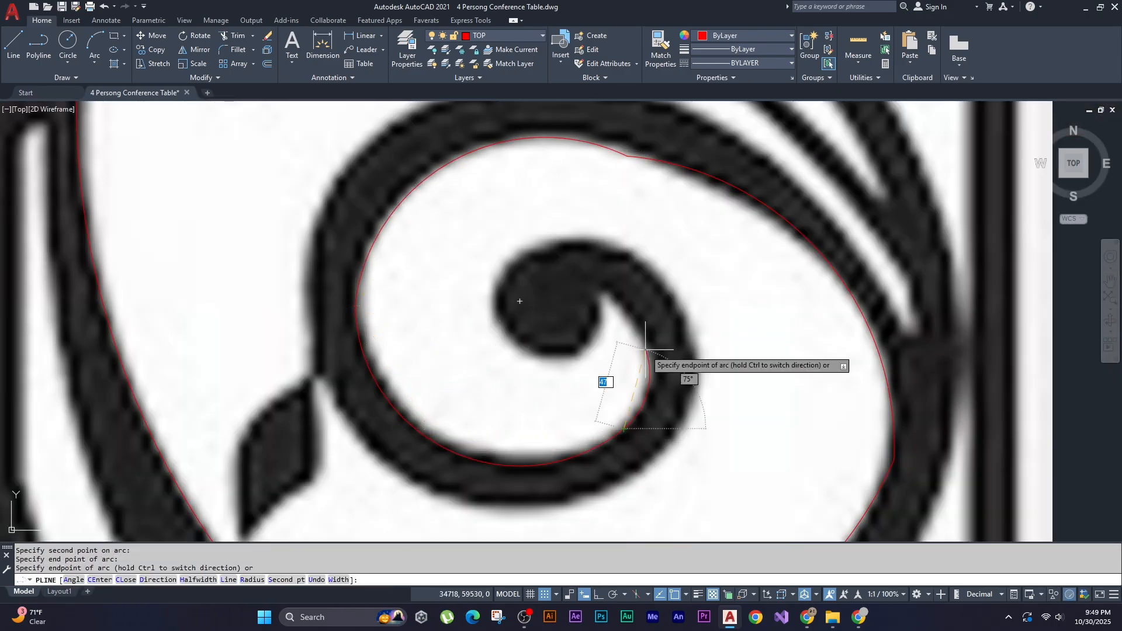
click(569, 241)
scroll(569, 241, down, 3)
middle_drag(345, 226, 376, 231)
- Trace the three-pointed leaf above the lower spiral with second-point arcs around its tips
text(s)
key(Return)
click(555, 275)
scroll(340, 175, up, 5)
click(340, 349)
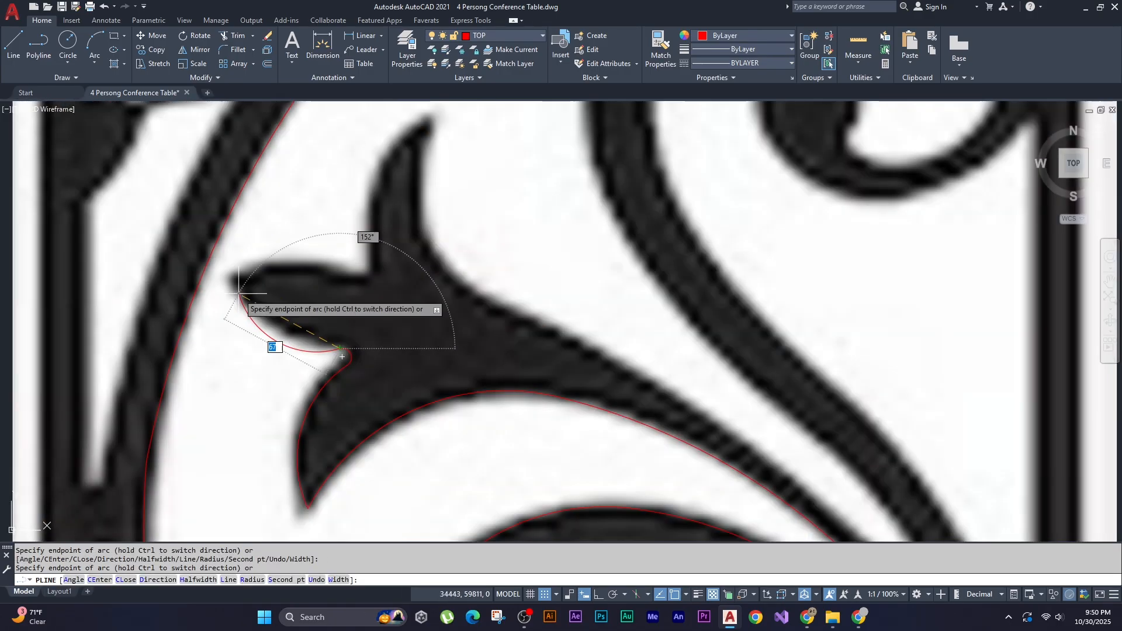
click(373, 182)
click(434, 114)
- Continue the arcs along the lower S-shaped stem's outer edge to the right frame, then complete the outline with a straight vertical segment
middle_drag(643, 351, 504, 239)
text(s)
key(Return)
scroll(576, 243, down, 4)
scroll(591, 256, up, 5)
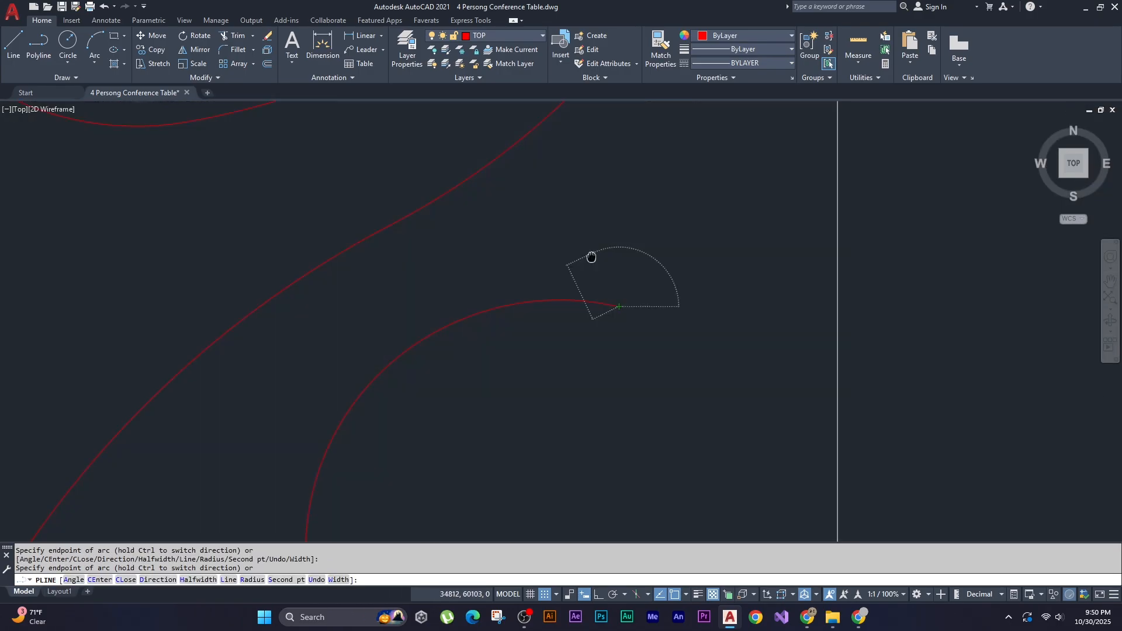
scroll(621, 285, down, 6)
text(u)
key(Return)
scroll(590, 328, up, 5)
text(l)
key(Return)
key(Escape)
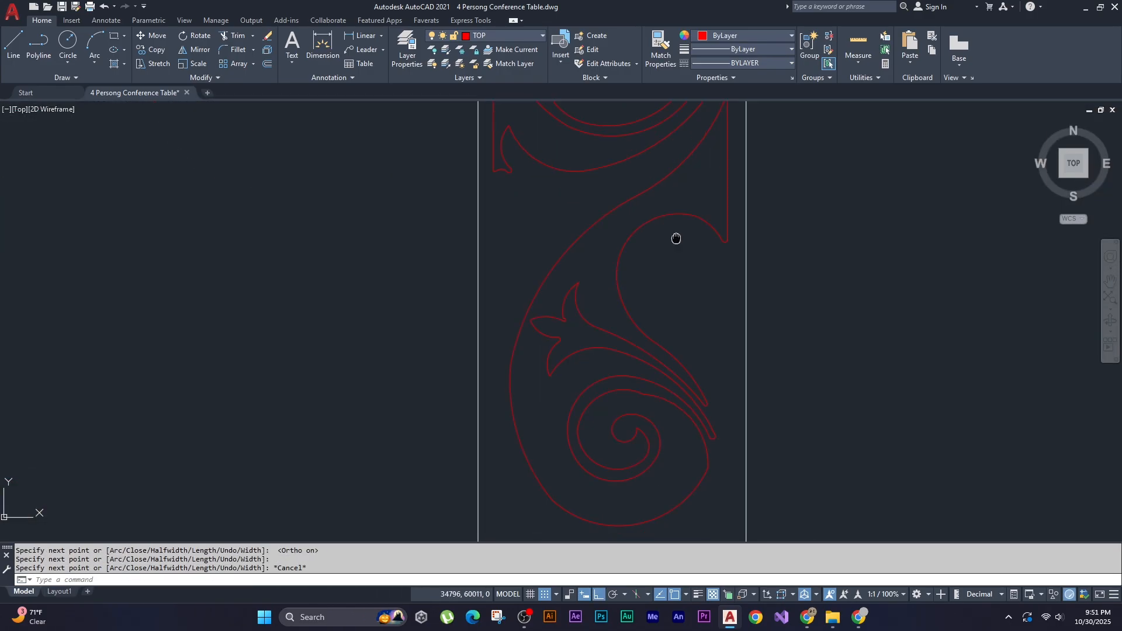
scroll(381, 353, up, 8)
click(337, 357)
click(382, 352)
scroll(381, 352, down, 8)
key(Escape)
- Trace the opening inside the lower S-shaped stem with a line down the right frame and second-point arcs along the stem and small scroll
text(pl)
key(Return)
click(529, 283)
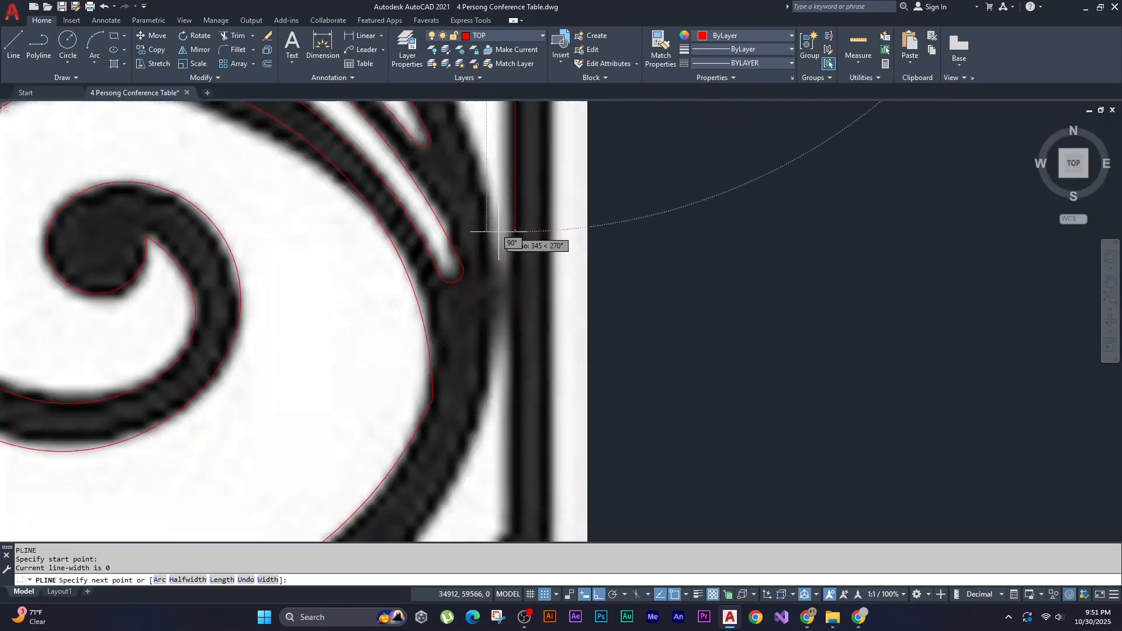
click(521, 274)
text(a)
click(479, 275)
scroll(480, 275, down, 4)
click(433, 250)
click(596, 446)
middle_drag(596, 445, 623, 355)
text(s)
key(Return)
click(596, 400)
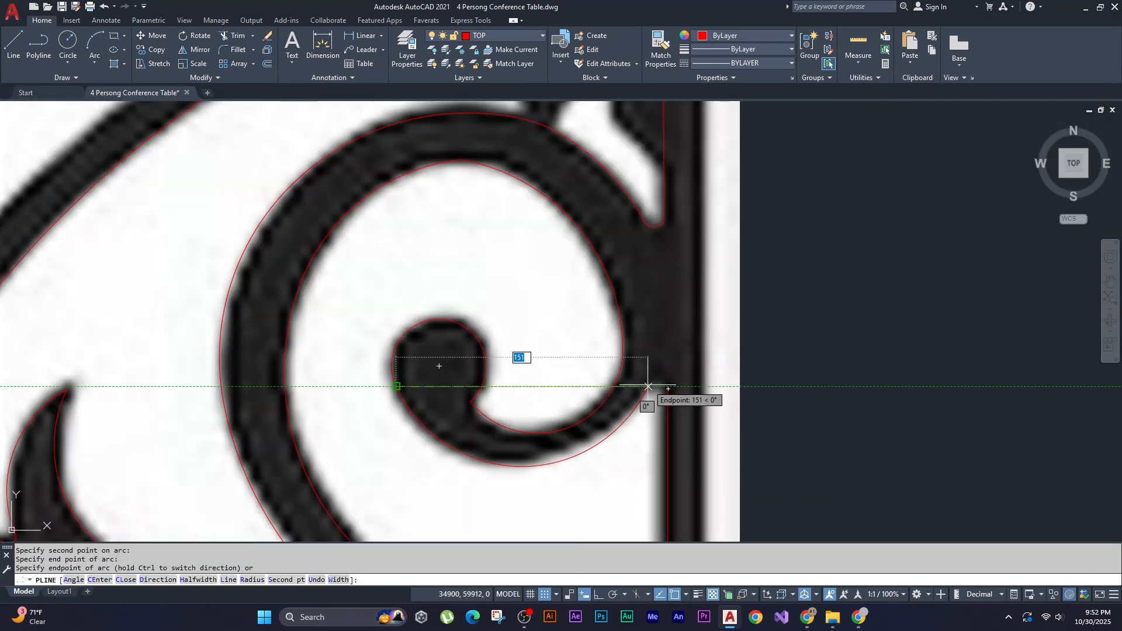
key(Escape)
- Trace the bottom-right opening with straight lines along the right and bottom frame edges and arcs along both curving stems
scroll(648, 385, down, 4)
text(pl)
key(Return)
click(635, 298)
key(F8)
middle_drag(635, 444, 635, 318)
click(635, 501)
text(a)
click(198, 345)
scroll(588, 394, down, 4)
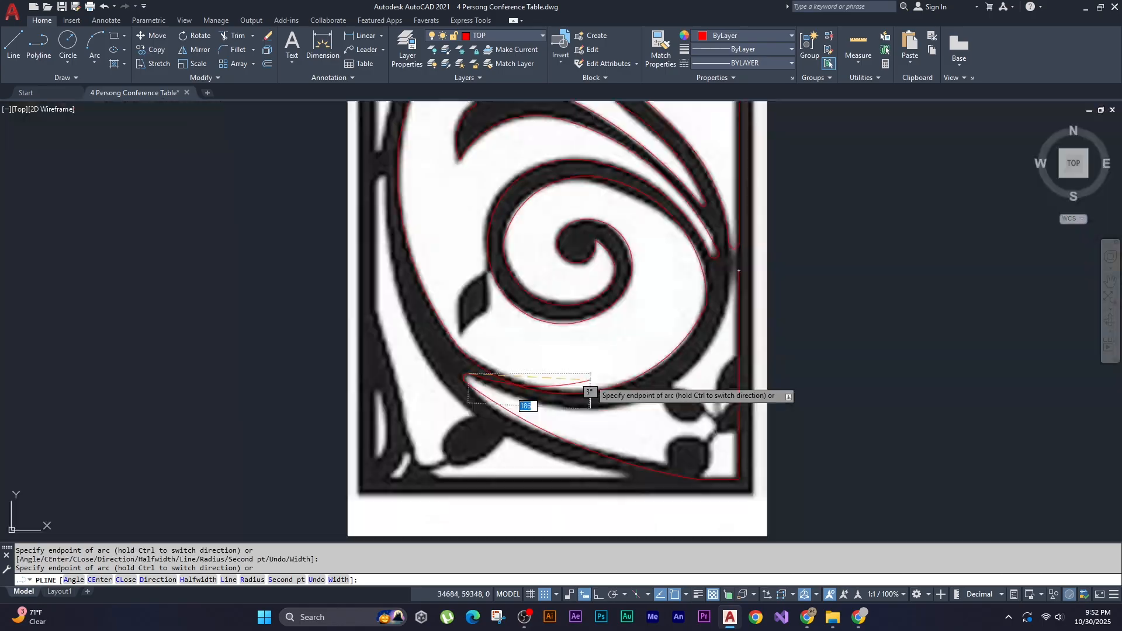
scroll(752, 271, up, 6)
key(Escape)
- Start the bottom-left opening's polyline with a straight segment along the bottom frame and an arc up the left corner stem's edge
scroll(643, 476, down, 10)
text(pl)
click(616, 435)
key(F8)
click(433, 434)
text(a)
key(Return)
scroll(401, 396, up, 2)
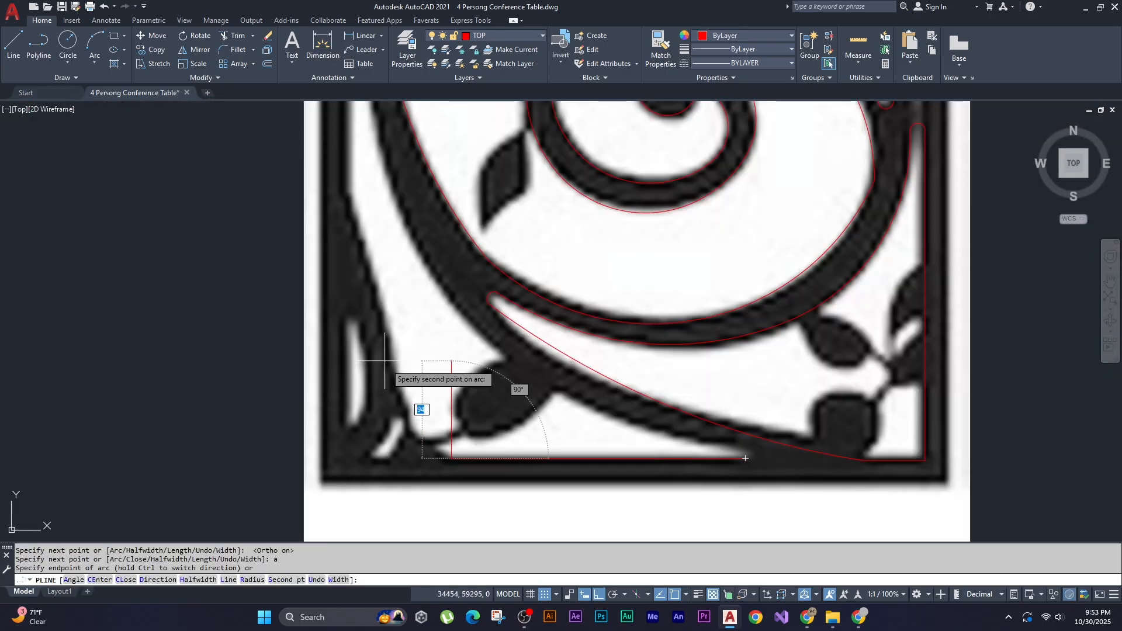
click(382, 271)
- Continue with a line up the left frame's inner edge and arcs over the narrow top and down the main stem to finish the opening
text(l)
click(350, 204)
middle_drag(349, 175, 351, 424)
click(351, 234)
text(a)
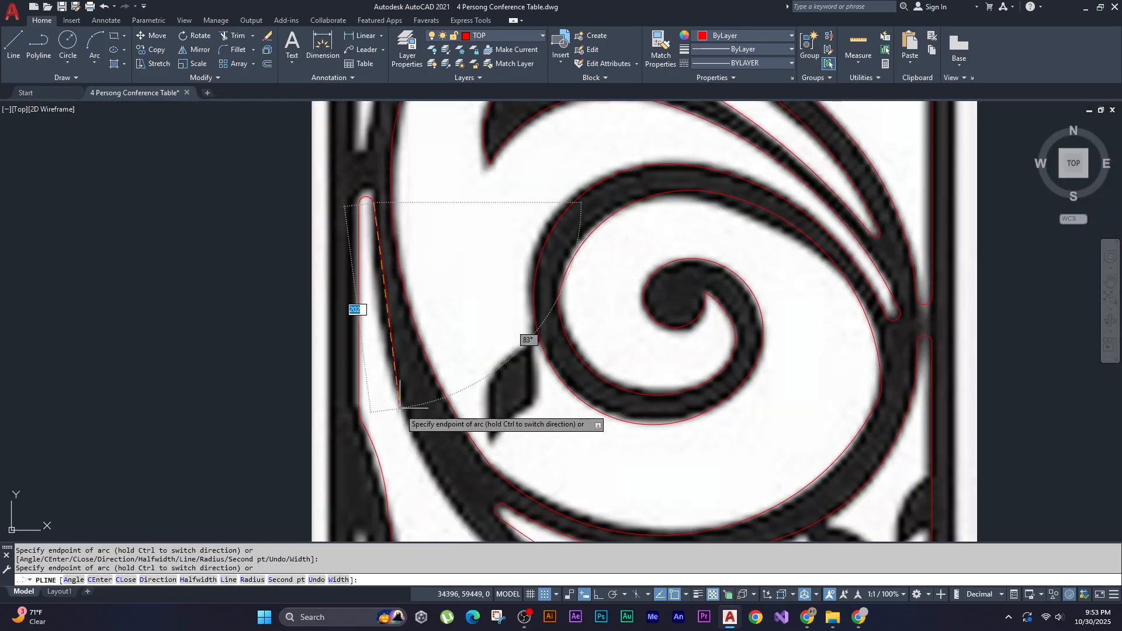
click(520, 448)
scroll(528, 421, down, 6)
key(Escape)
- Outline the bottom-left corner with a polyline along the bottom and left frame edges, returning to its start point
scroll(492, 435, up, 8)
text(pl)
key(Return)
click(470, 496)
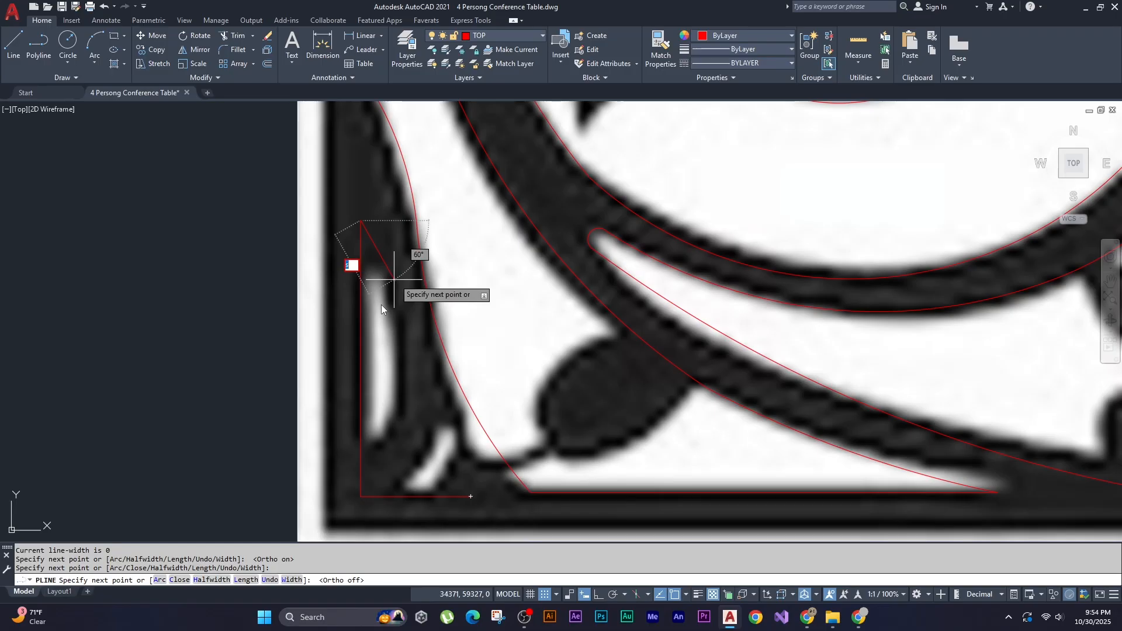
click(470, 496)
key(Escape)
- Start a polyline at the left frame below the middle leaf and draw a vertical segment about 404 long down the frame's edge
scroll(518, 310, down, 6)
scroll(489, 403, up, 2)
scroll(471, 363, down, 4)
text(pl)
click(327, 179)
key(F8)
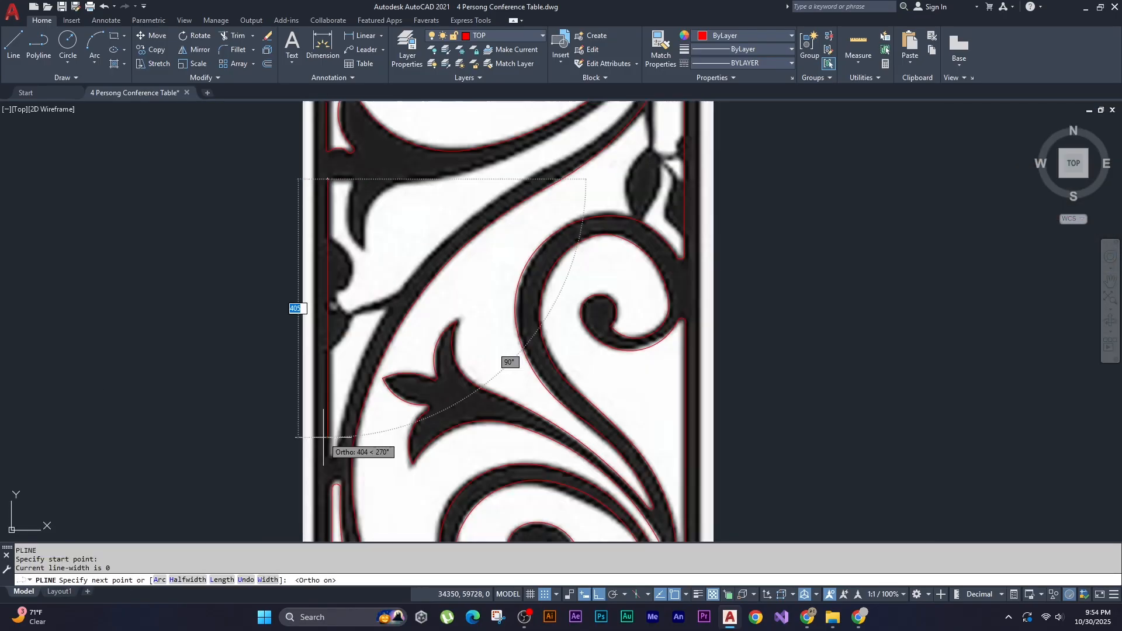
click(323, 437)
- Continue with second-point arcs up the main stem's outer edge and back around the middle leaf, closing with a line to the left frame
text(as)
click(489, 220)
scroll(393, 233, up, 4)
click(394, 233)
text(l)
scroll(390, 284, down, 8)
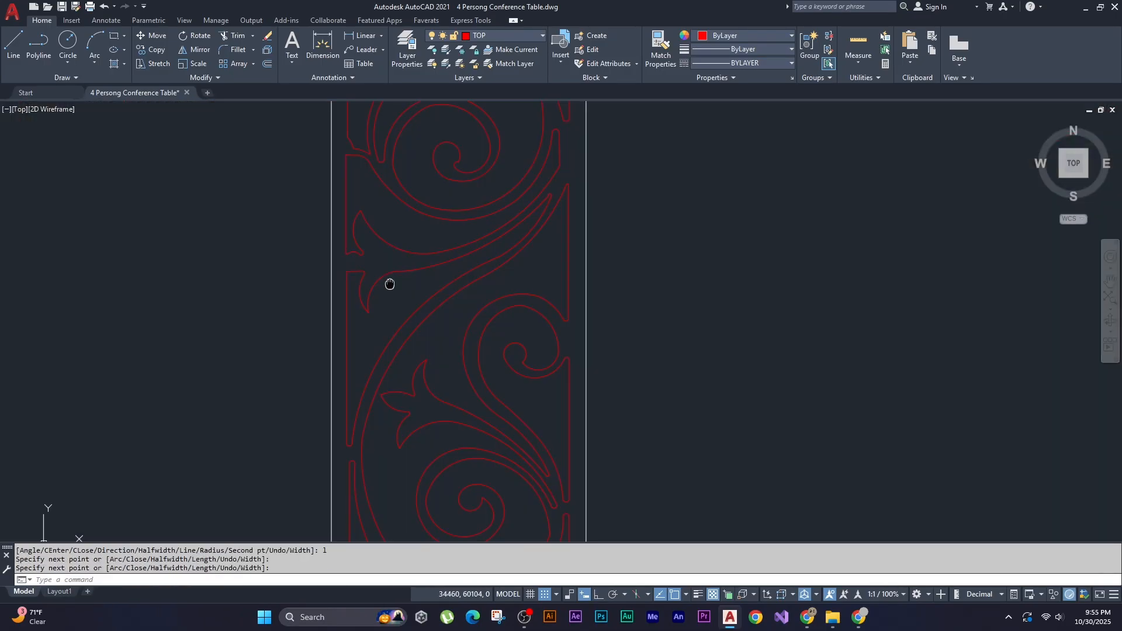
- Examine the traced outlines against the panel image, from the whole panel to the leaves and corners at its upper end
middle_drag(390, 284, 345, 380)
scroll(344, 380, down, 2)
key(Escape)
scroll(466, 280, down, 4)
scroll(472, 268, up, 2)
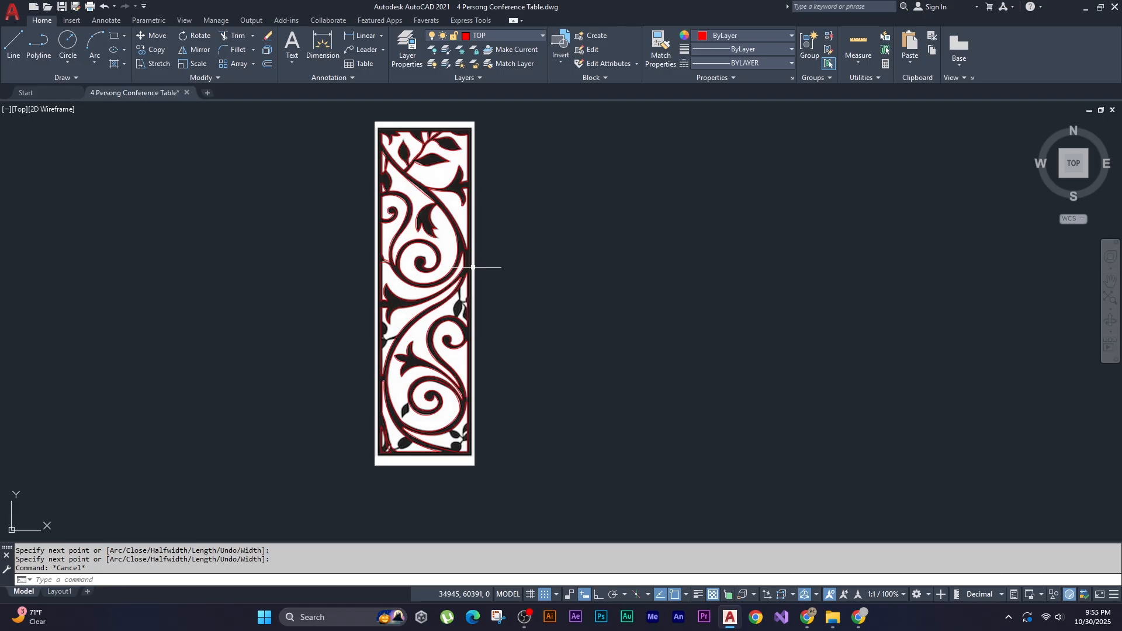
scroll(454, 171, up, 2)
middle_drag(454, 171, 451, 349)
scroll(452, 349, down, 1)
middle_drag(453, 305, 453, 204)
scroll(495, 181, up, 3)
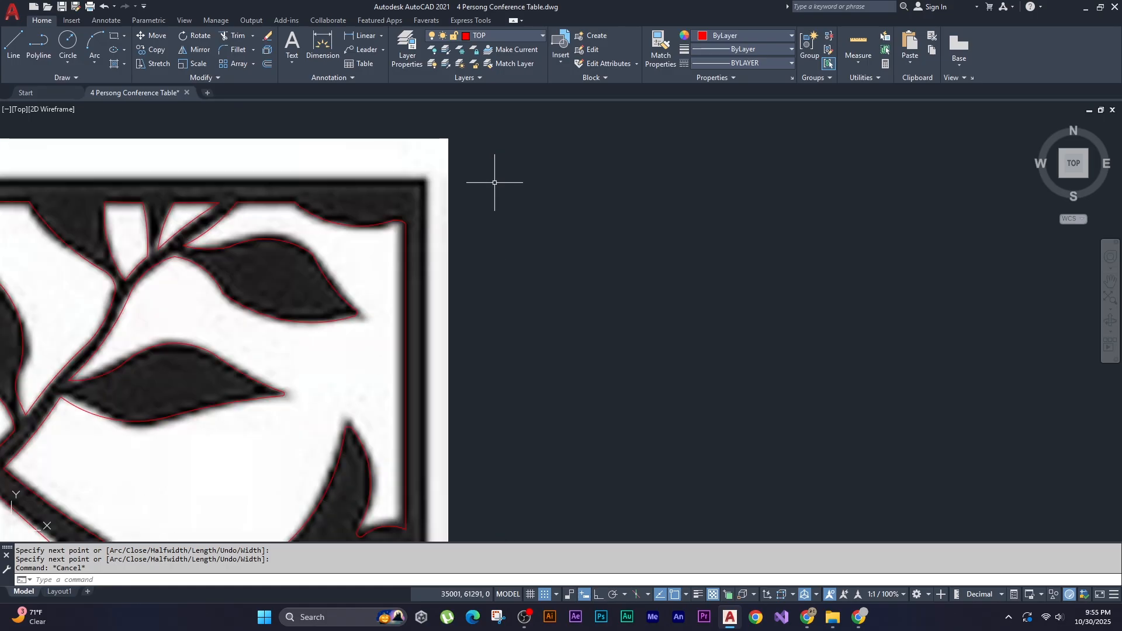
scroll(422, 254, down, 2)
middle_drag(421, 256, 466, 179)
mouse_move(404, 321)
middle_down()
mouse_move(419, 243)
mouse_move(463, 366)
middle_up()
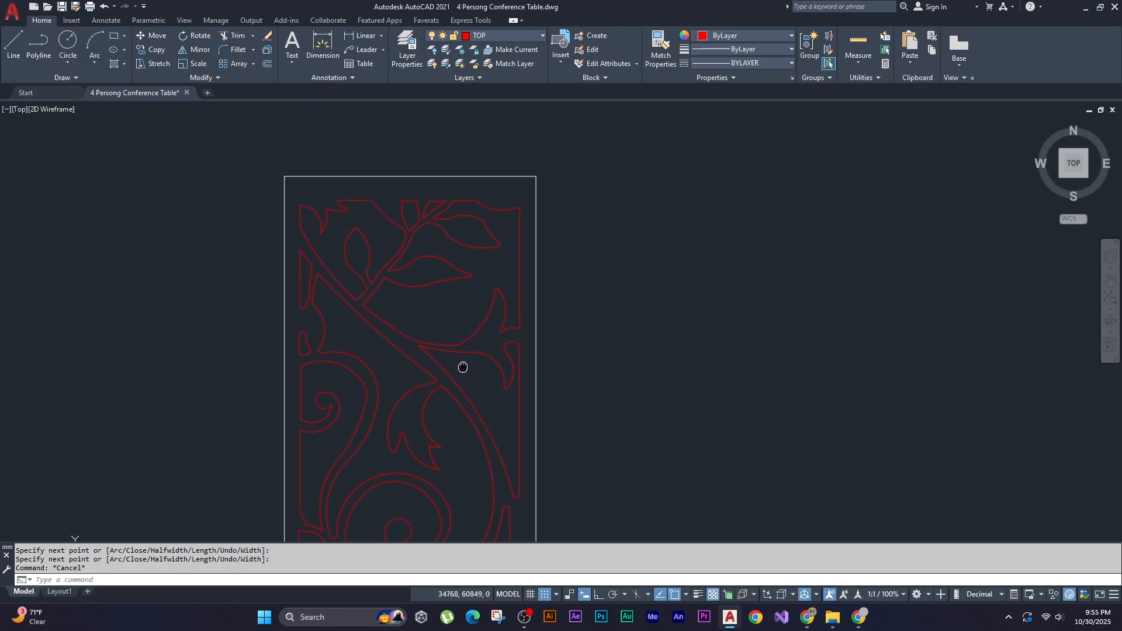
scroll(493, 219, up, 4)
scroll(471, 233, down, 4)
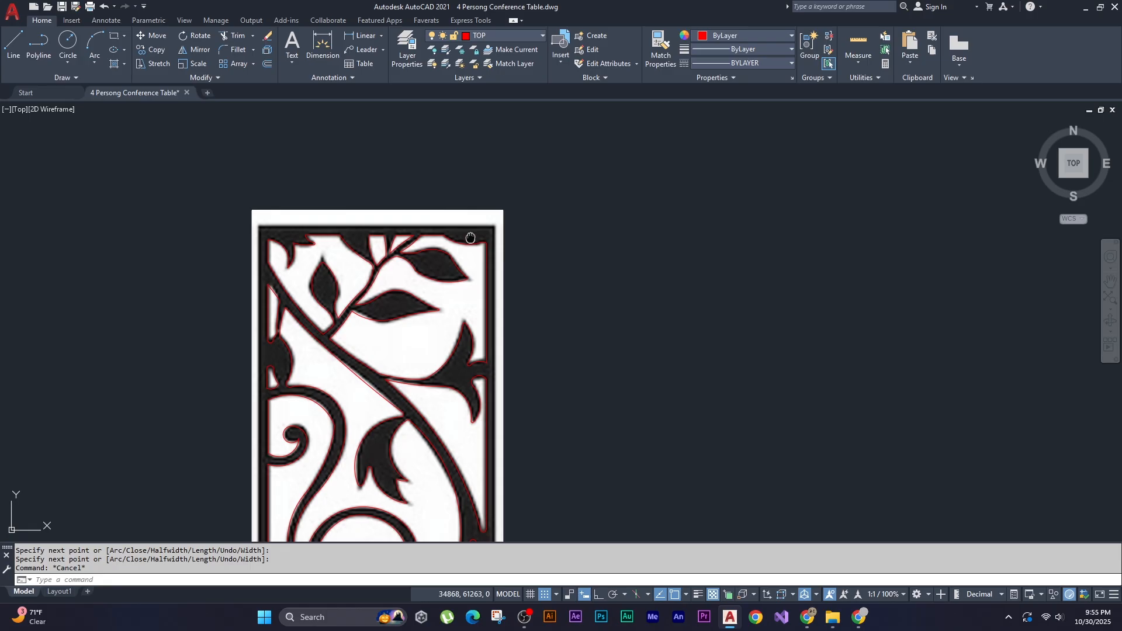
middle_drag(450, 235, 504, 238)
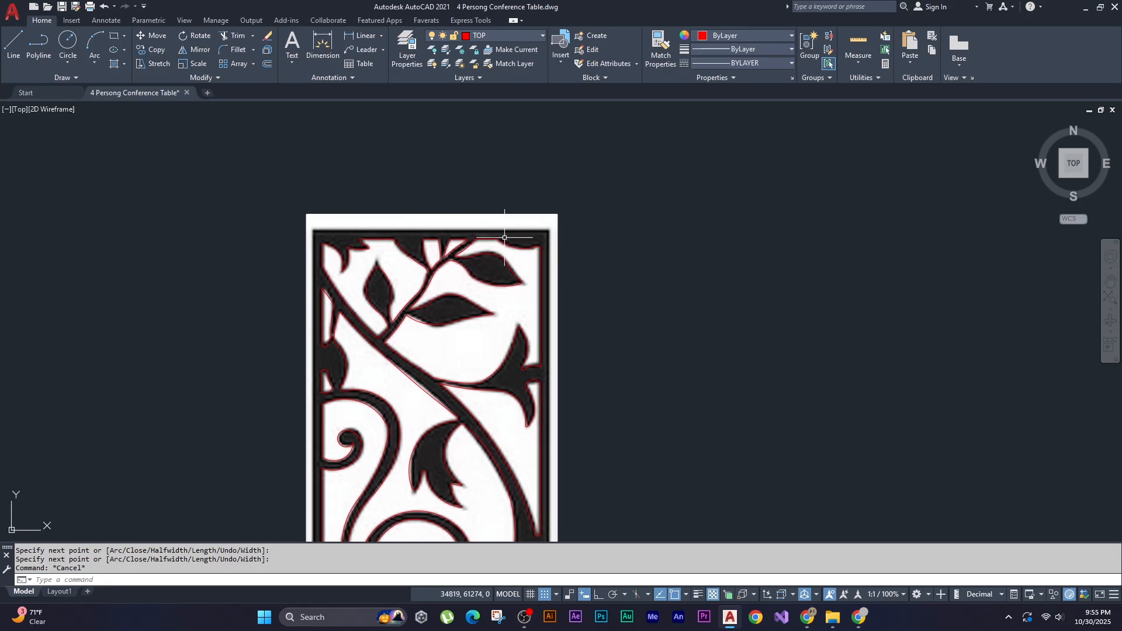
text(l)
key(Return)
scroll(540, 231, up, 4)
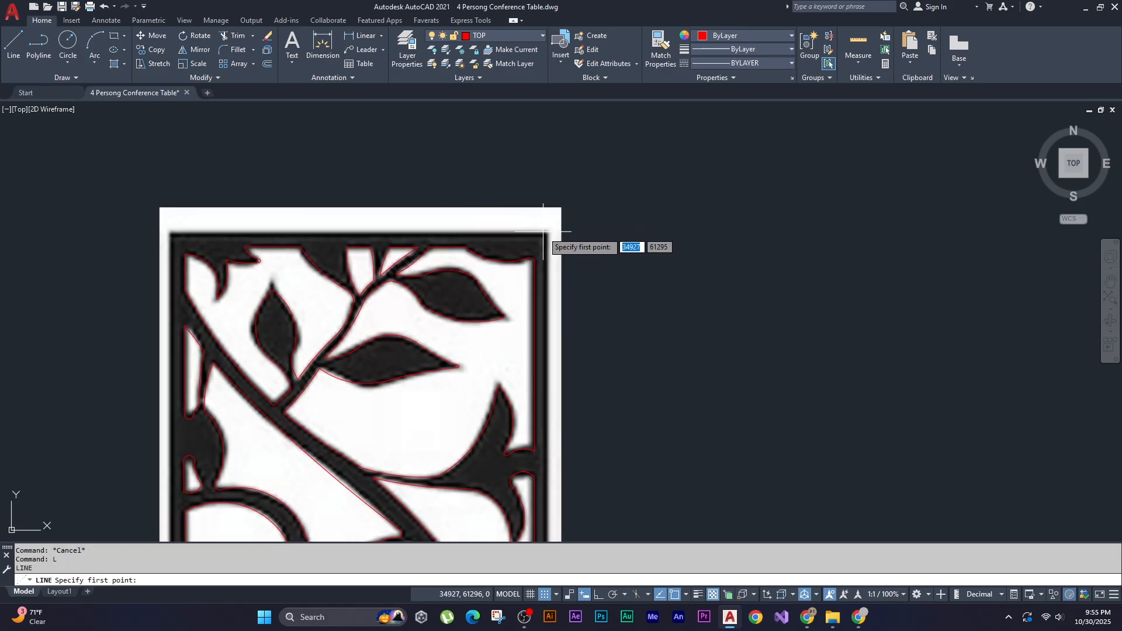
click(554, 254)
key(Escape)
key(Escape)
key(Escape)
scroll(476, 287, down, 4)
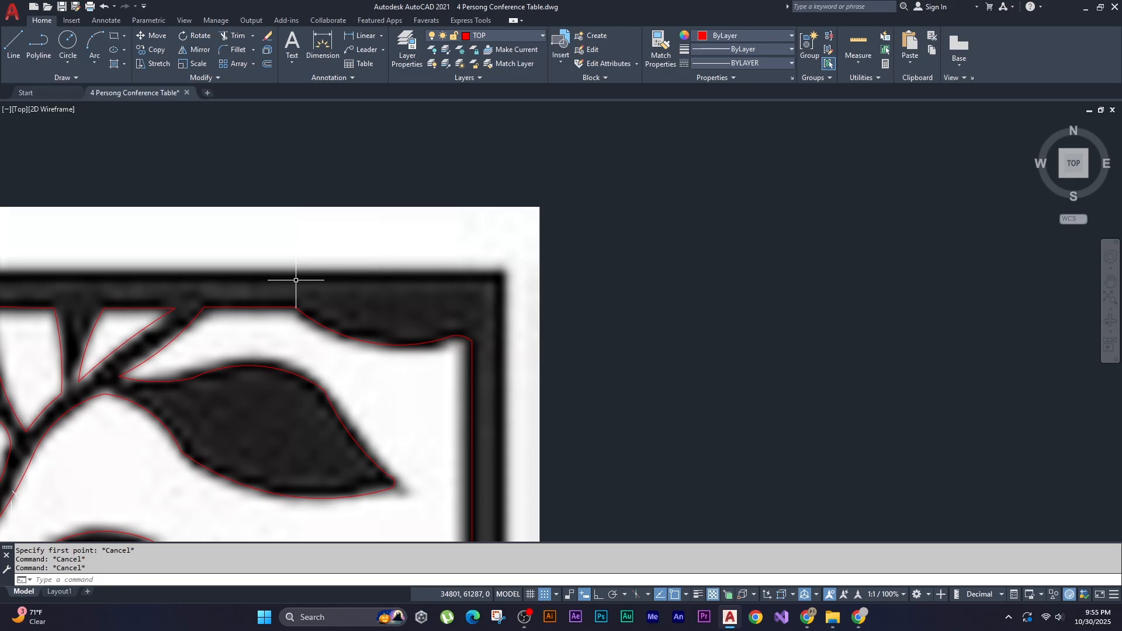
- Start a polyline at the panel frame's upper-right outer corner and draw the border's top edge 600 long to the left
text(pl)
key(Return)
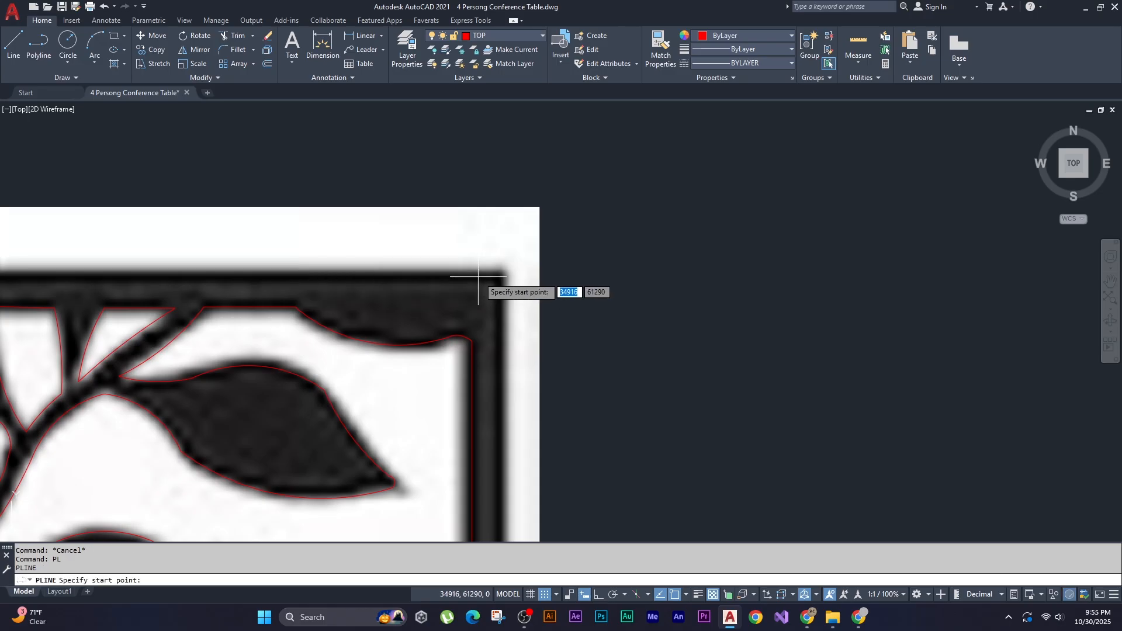
click(505, 273)
scroll(505, 274, down, 2)
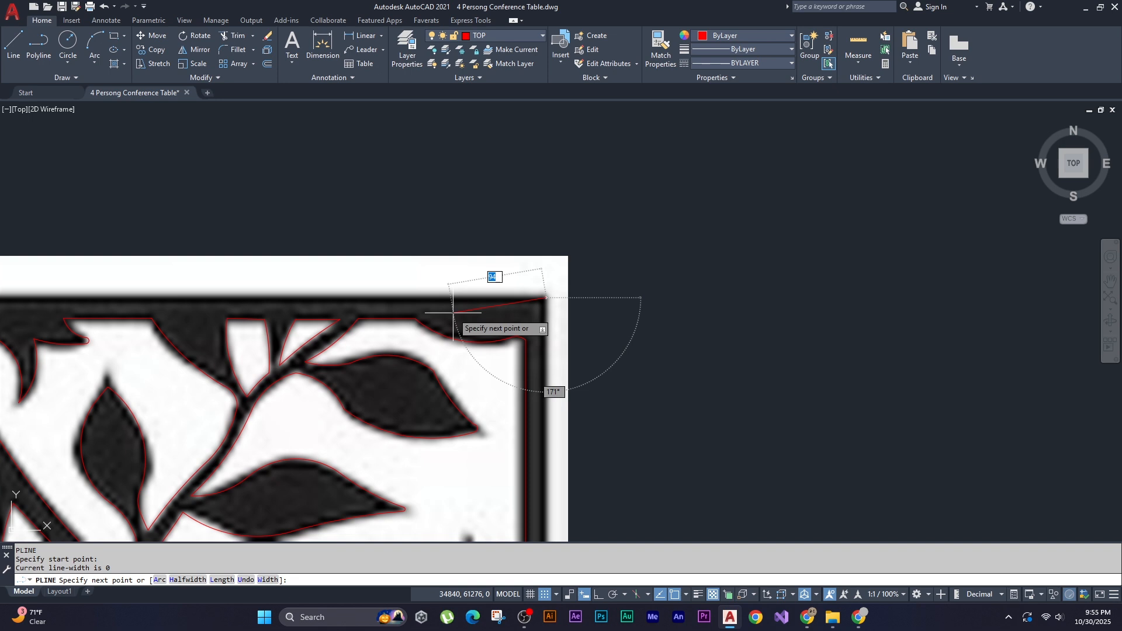
middle_drag(432, 311, 504, 321)
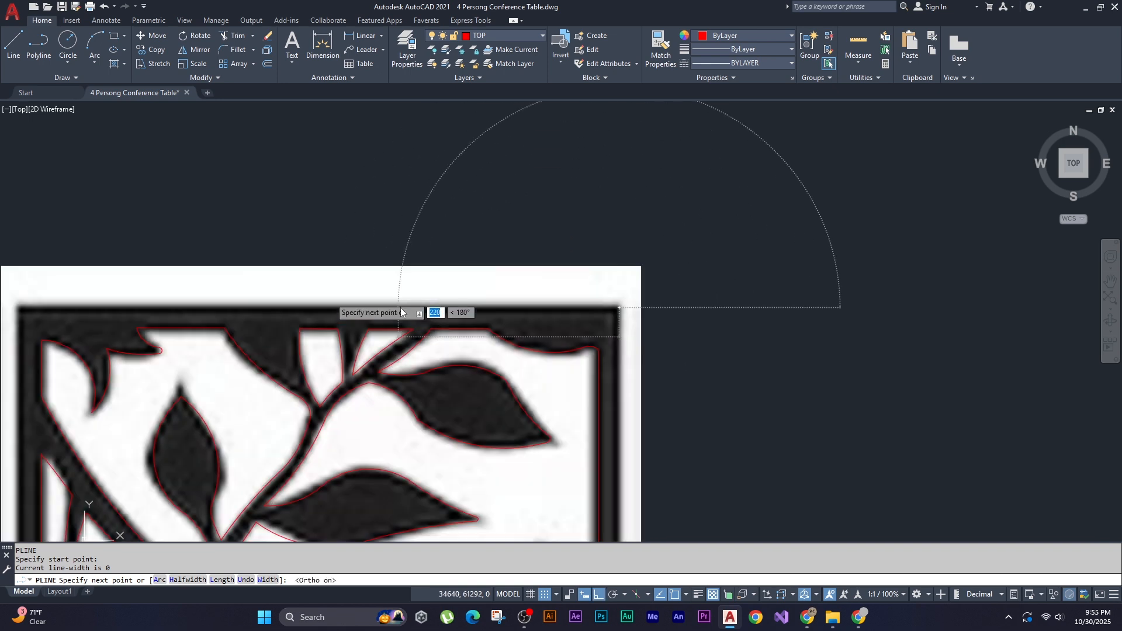
text(600)
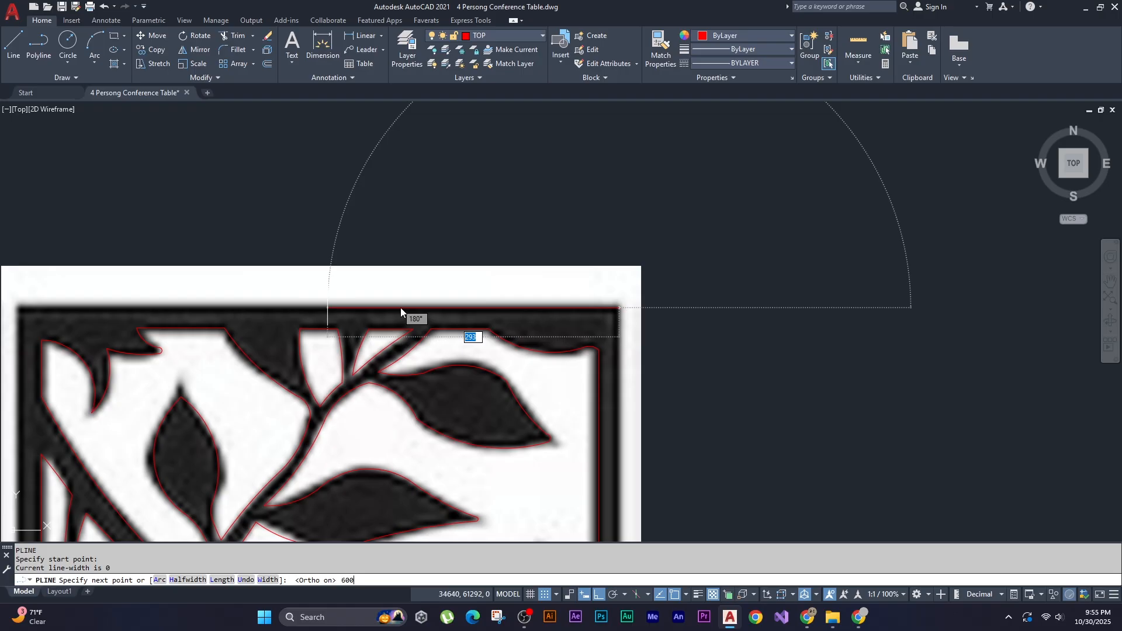
key(Return)
scroll(359, 246, down, 3)
scroll(293, 257, up, 5)
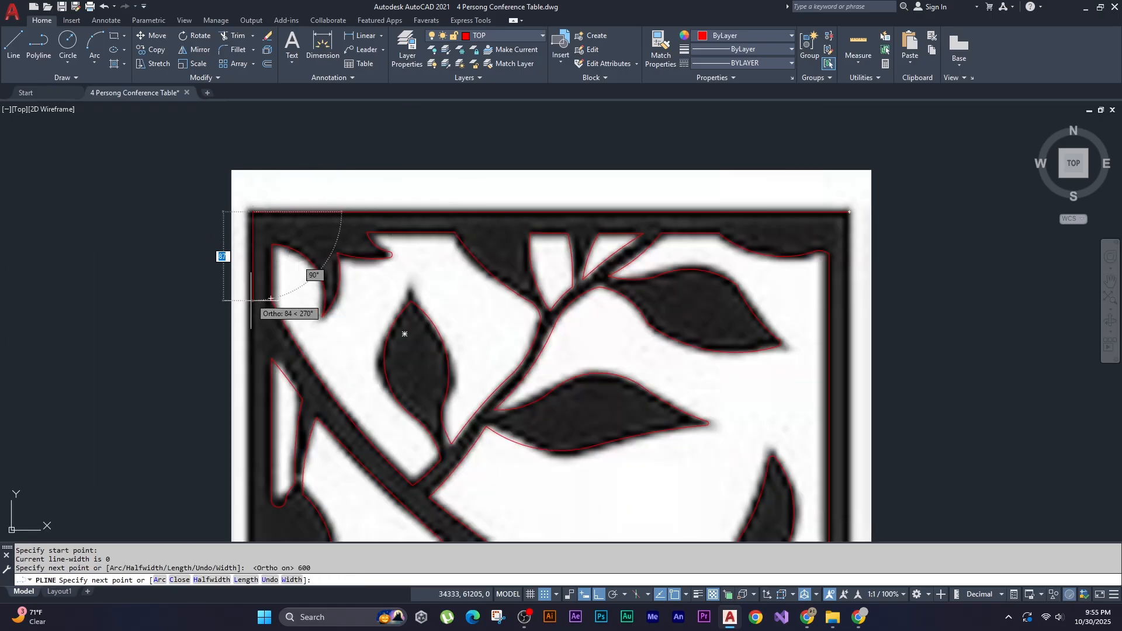
- Continue the border polyline straight down the frame's outer left edge to the bottom-left corner
middle_drag(286, 85, 287, 74)
middle_drag(258, 385, 284, 173)
middle_drag(264, 412, 276, 161)
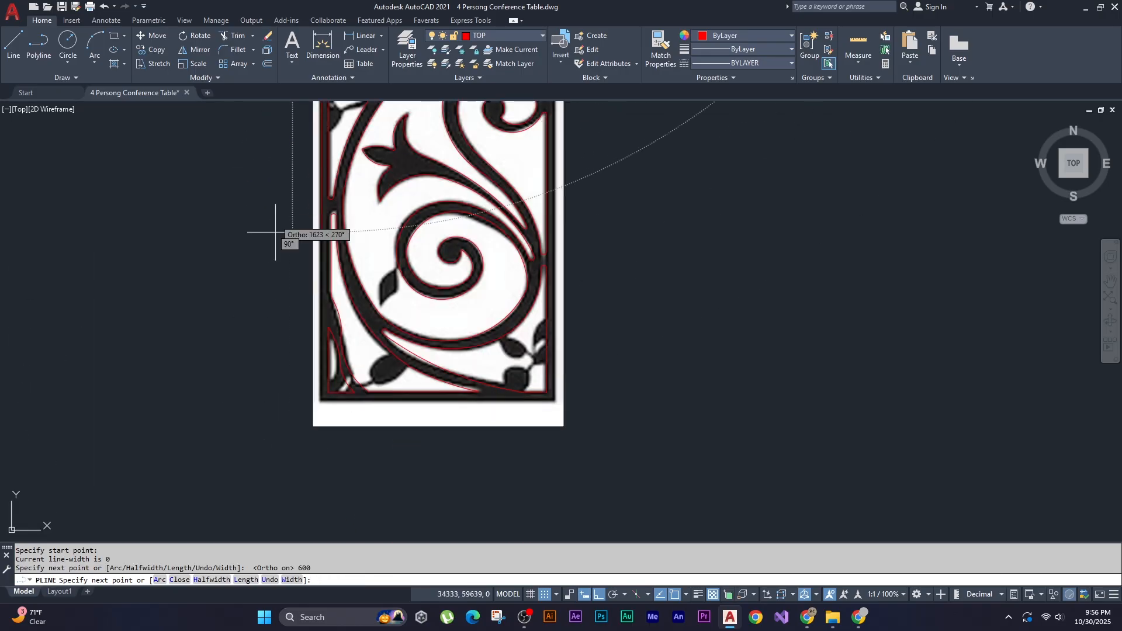
scroll(312, 410, up, 3)
click(346, 372)
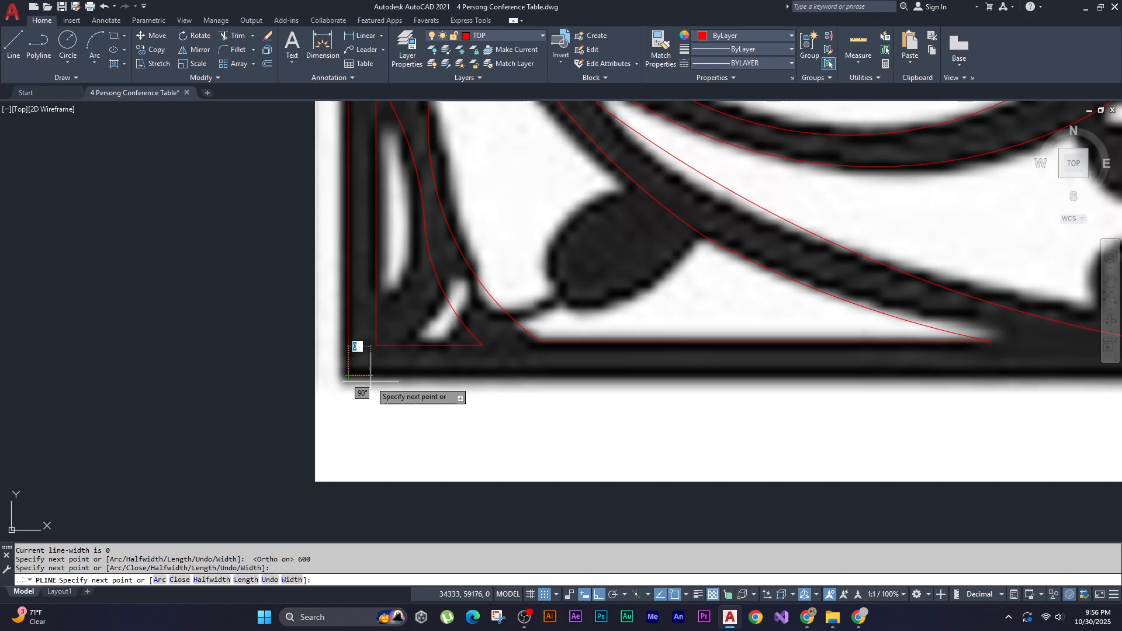
- Draw the border's bottom edge 600 long to the right and finish the polyline back at its start corner
scroll(549, 398, down, 1)
middle_drag(547, 398, 280, 393)
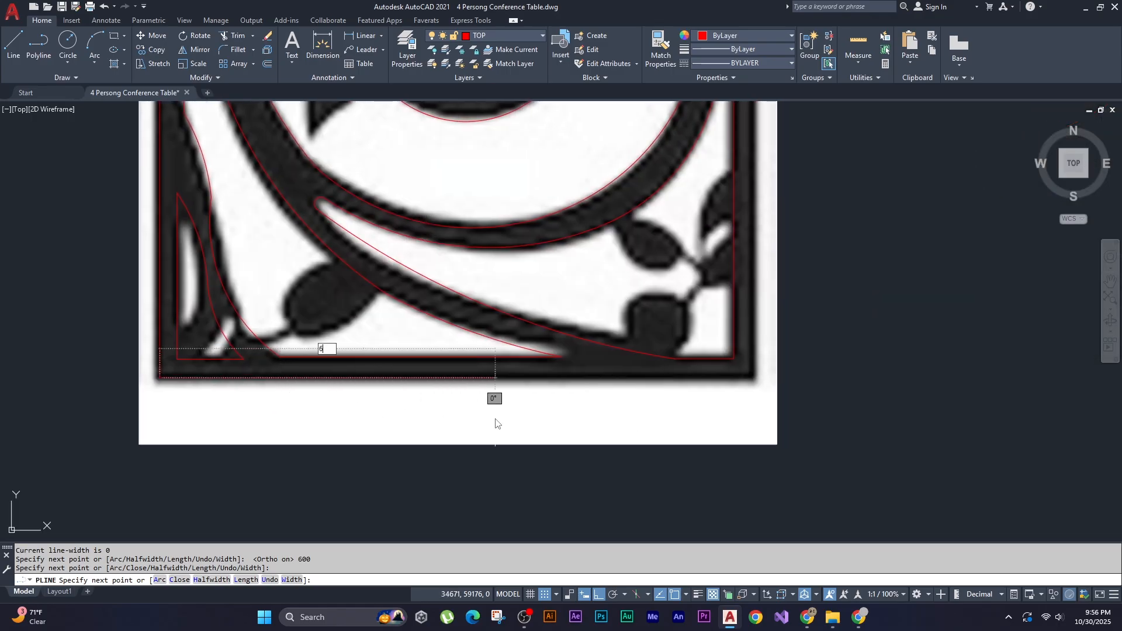
text(600)
key(Return)
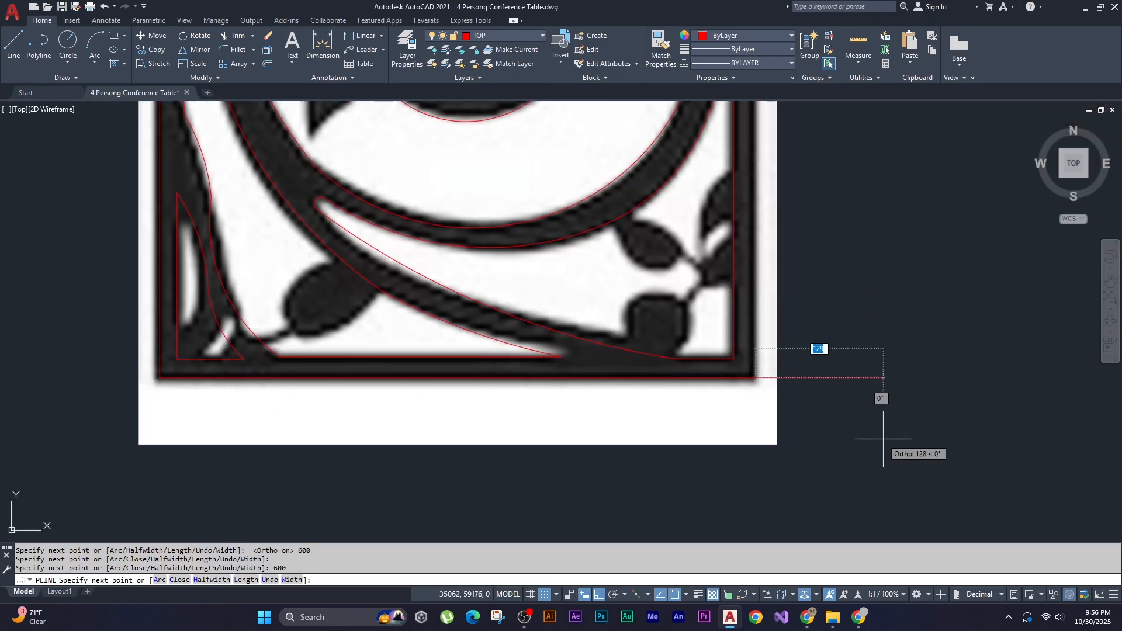
scroll(785, 321, down, 3)
scroll(734, 211, up, 3)
click(732, 198)
key(Return)
scroll(765, 267, down, 3)
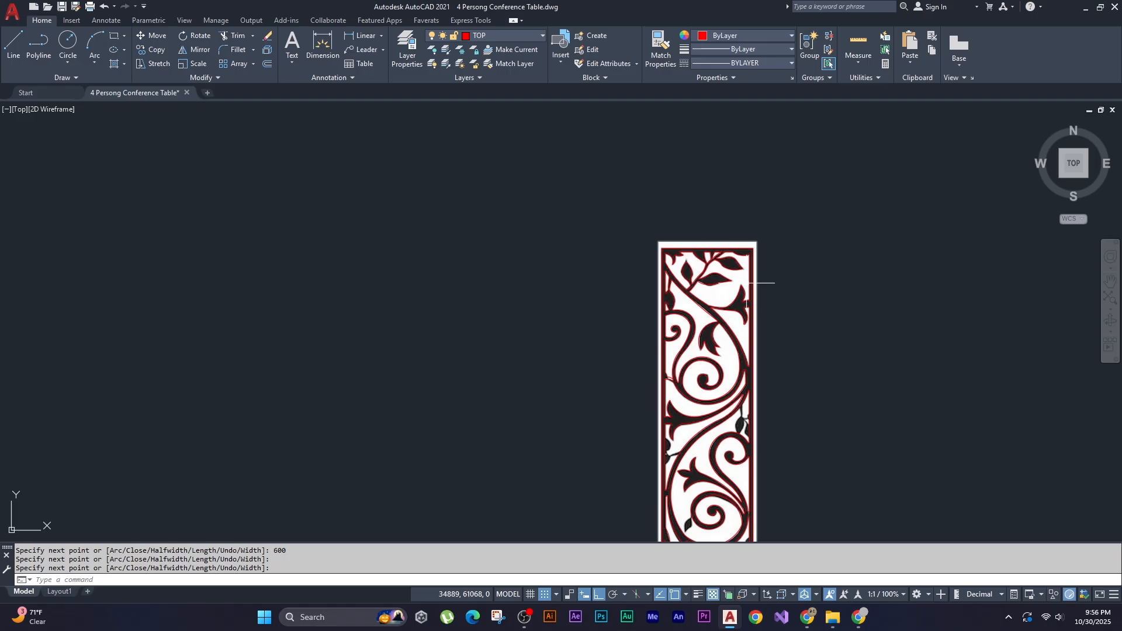
- Move the panel image horizontally to the left, clear of the traced outlines
key(Return)
click(738, 238)
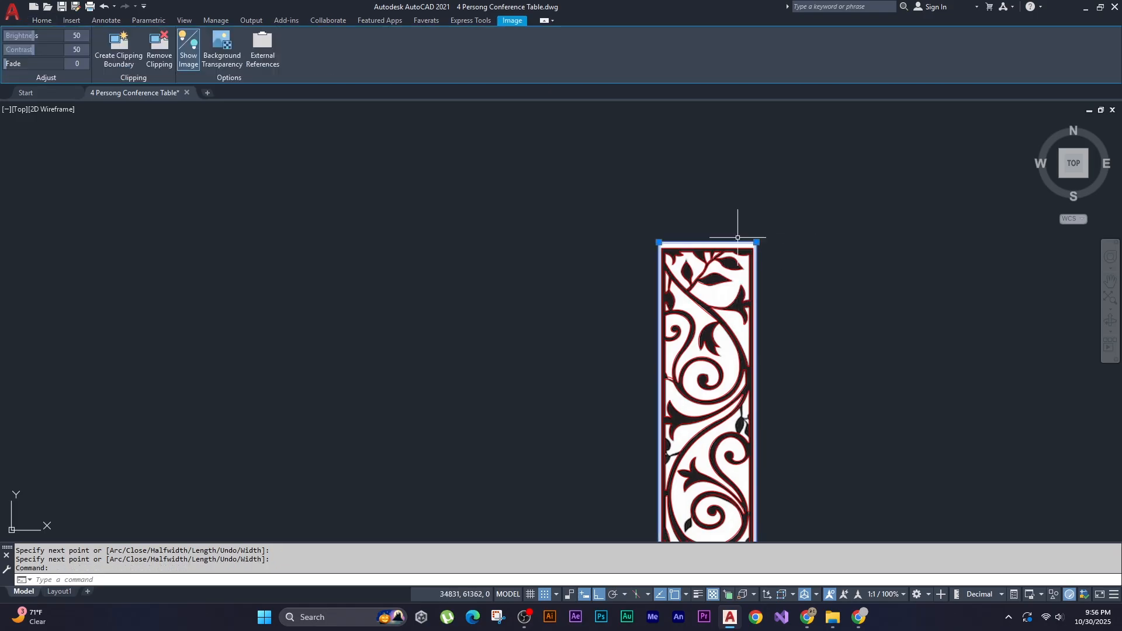
text(m)
key(Return)
click(714, 217)
click(484, 204)
scroll(586, 250, down, 2)
middle_drag(629, 280, 551, 221)
scroll(684, 277, up, 2)
scroll(684, 277, up, 2)
middle_drag(611, 260, 631, 370)
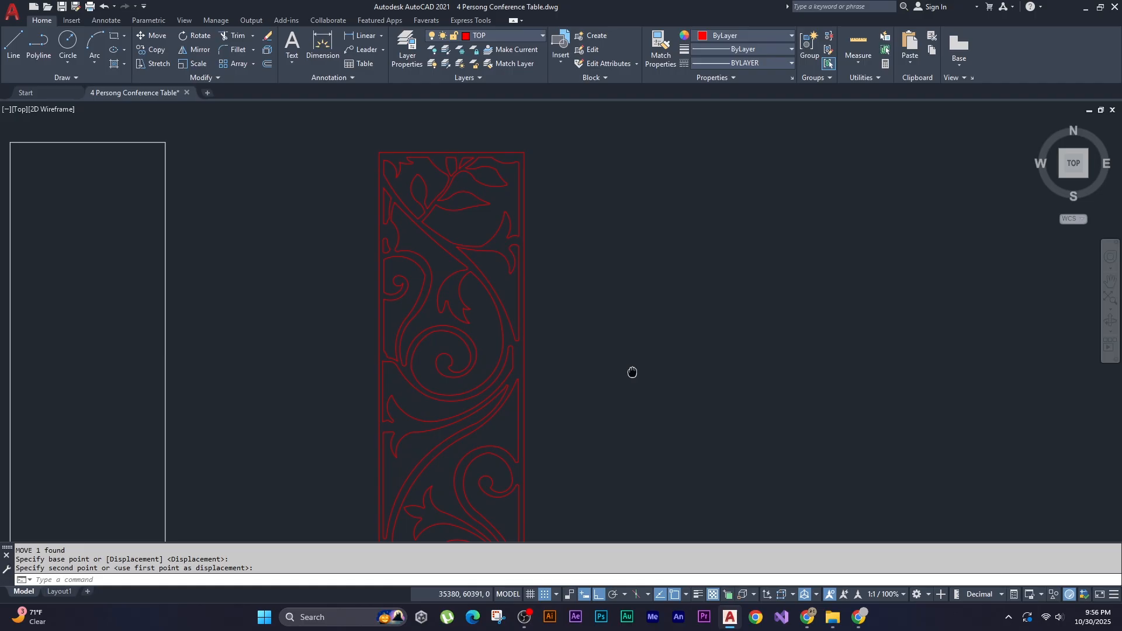
- Examine the traced outlines along the whole panel by selecting several openings, and clear the selection
click(514, 263)
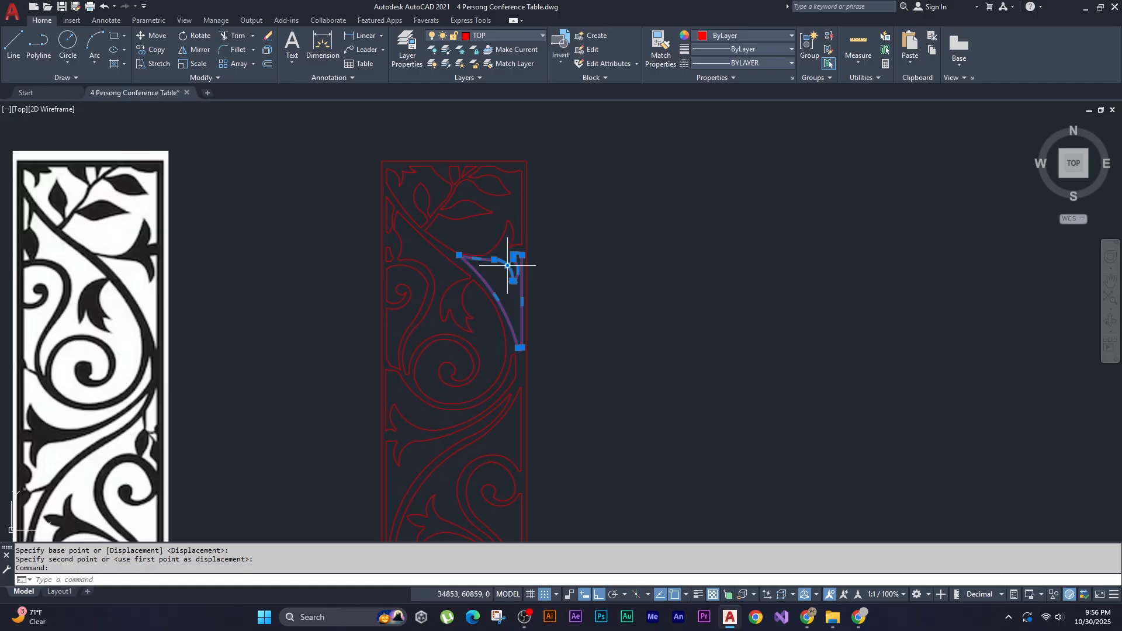
click(450, 255)
click(448, 256)
click(444, 430)
middle_drag(431, 471, 461, 233)
click(525, 383)
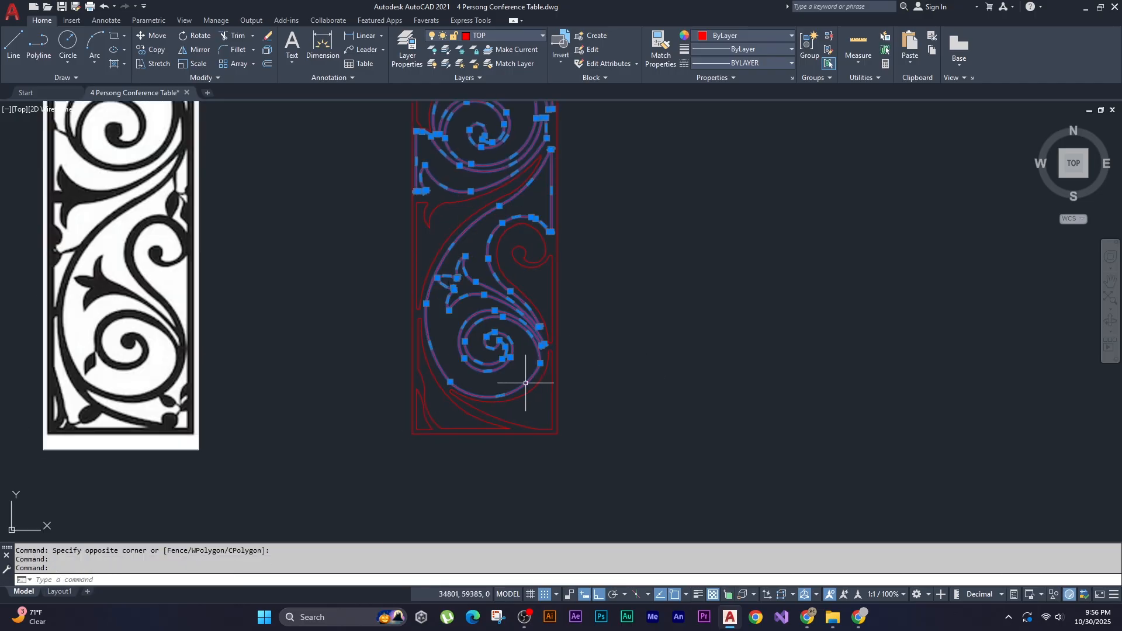
click(533, 390)
middle_drag(601, 268, 589, 318)
key(Escape)
key(Escape)
middle_drag(545, 196, 527, 366)
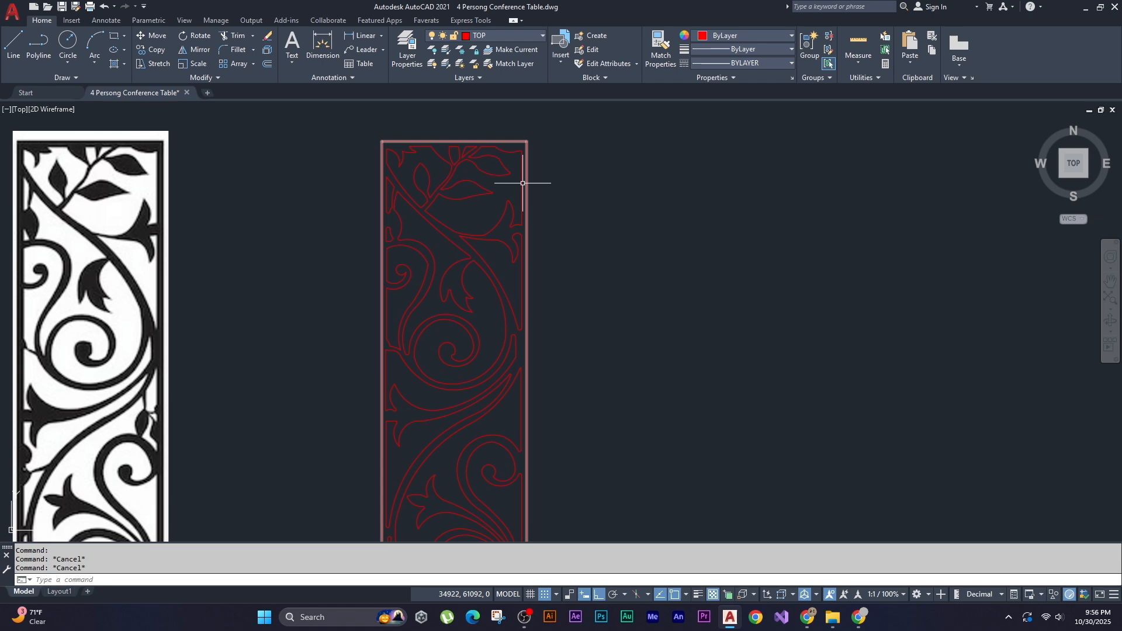
- Stretch the vertex on the upper leaf's lower edge in the top-right opening slightly outward to smooth the curve
scroll(523, 183, up, 4)
scroll(528, 237, down, 2)
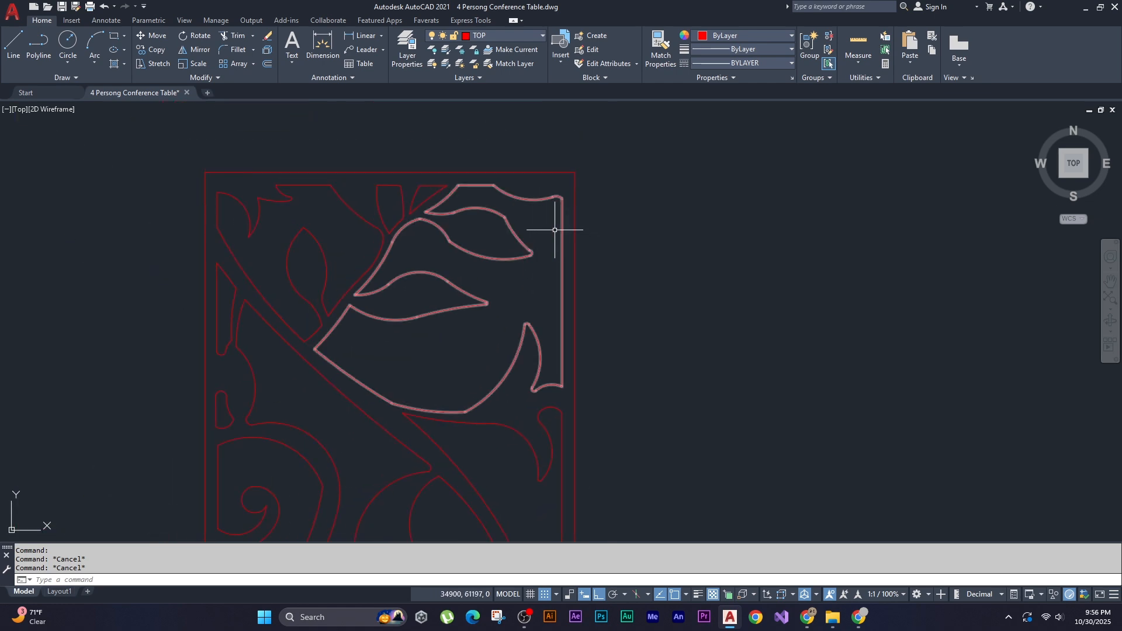
click(541, 225)
click(509, 260)
scroll(455, 229, up, 3)
scroll(455, 228, up, 2)
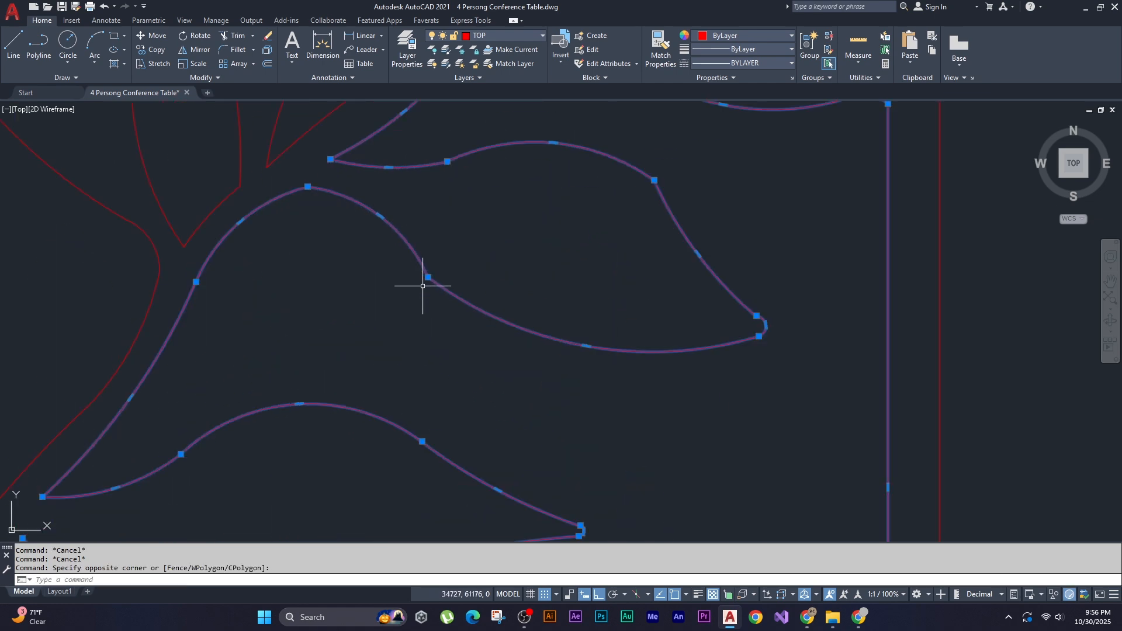
click(430, 277)
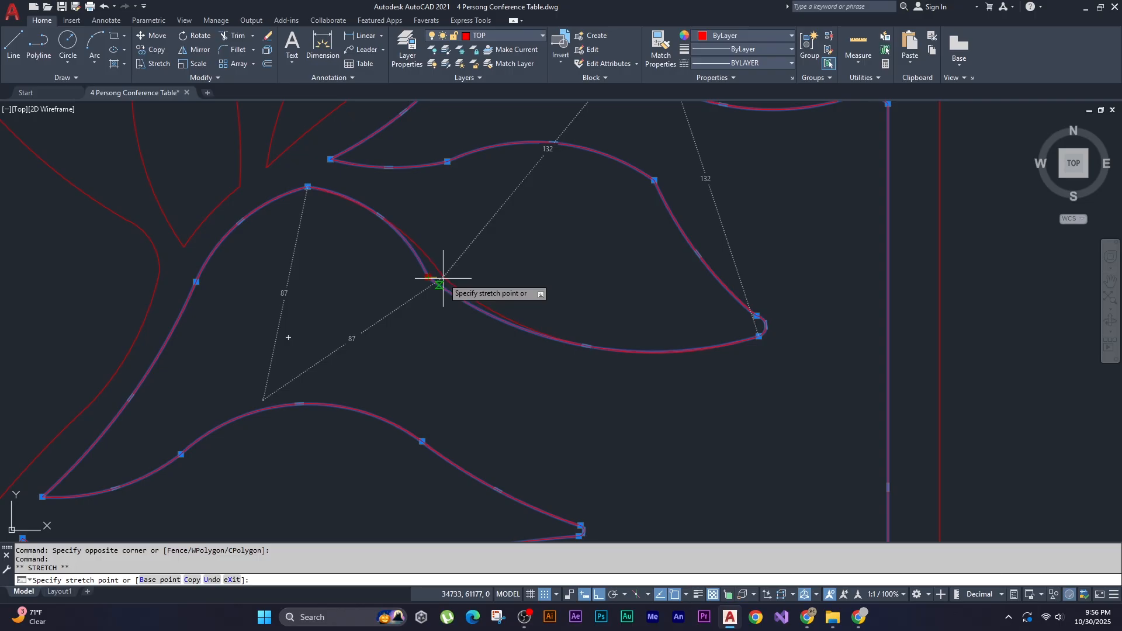
scroll(451, 271, up, 2)
scroll(543, 324, down, 3)
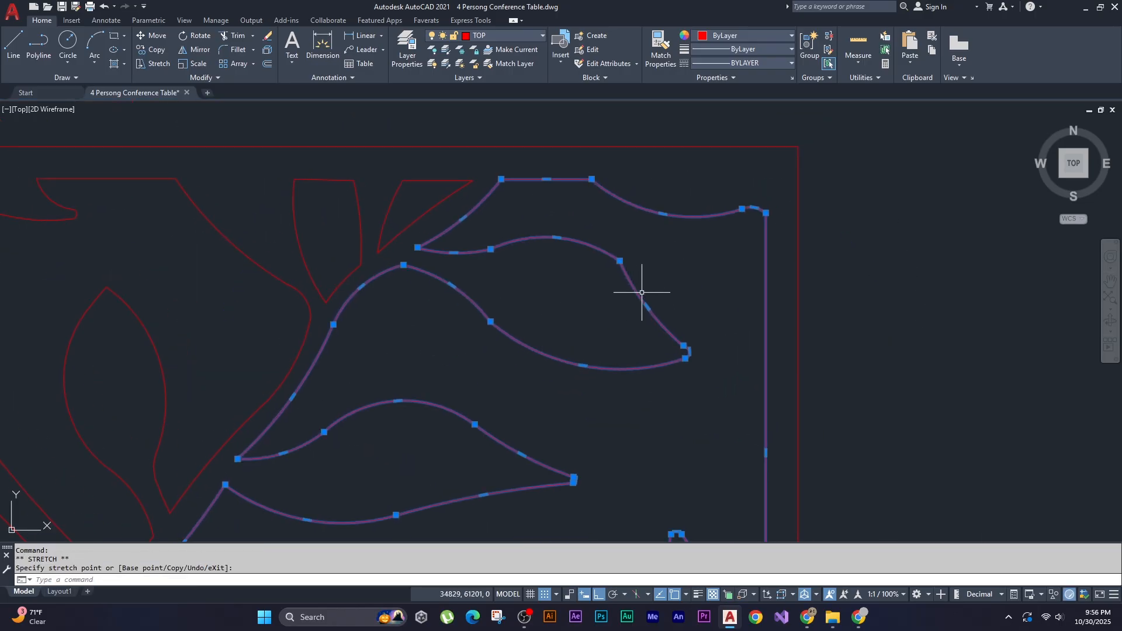
- Reshape the upper-right leaf by bulging its right-hand arc outward and stretching the leaf tip's vertices
key(Escape)
scroll(671, 349, up, 1)
drag(597, 238, 601, 282)
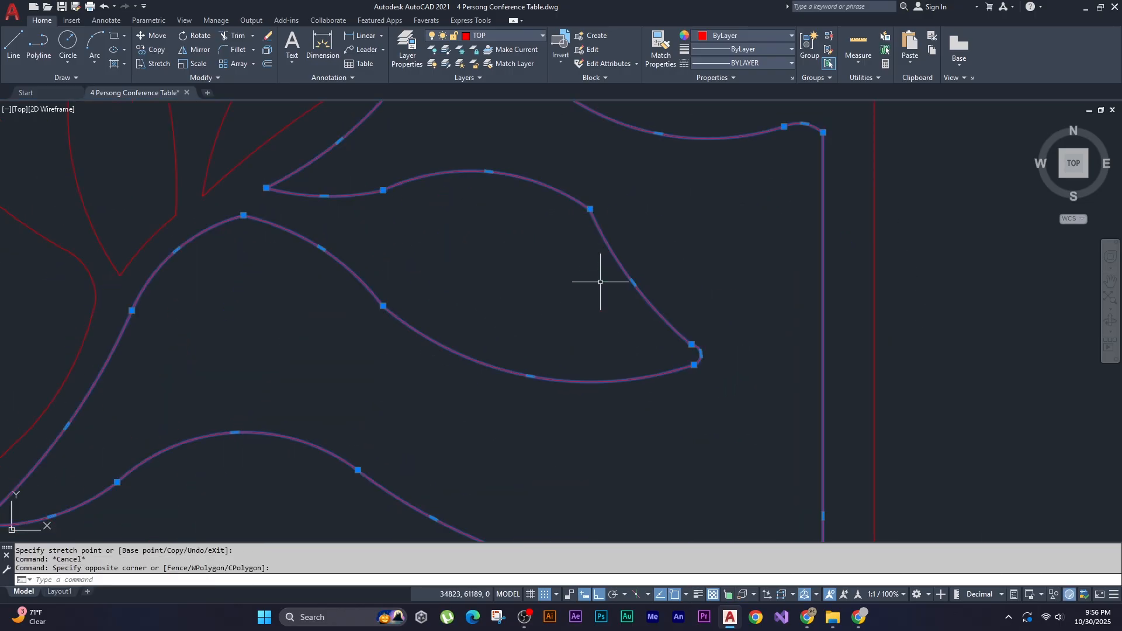
click(630, 284)
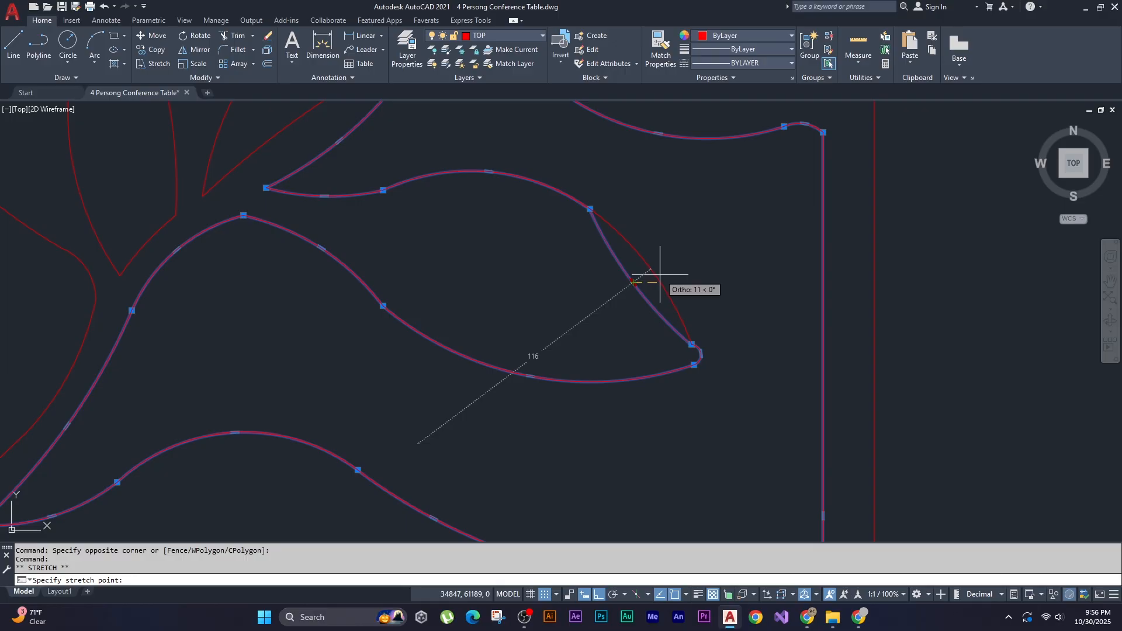
key(F8)
scroll(696, 351, up, 5)
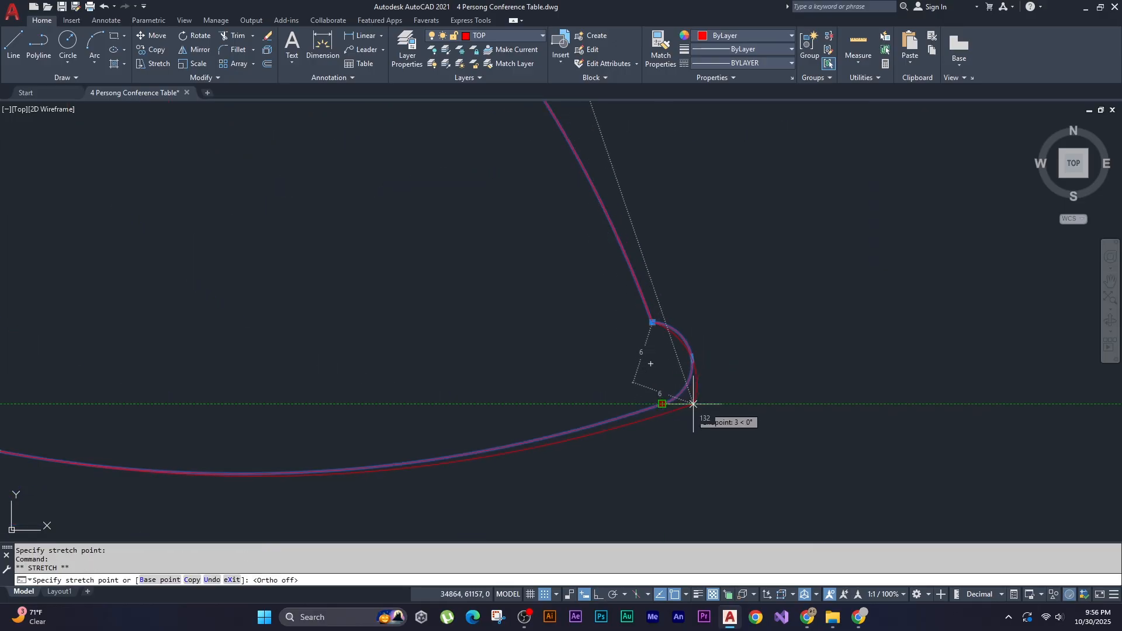
click(697, 403)
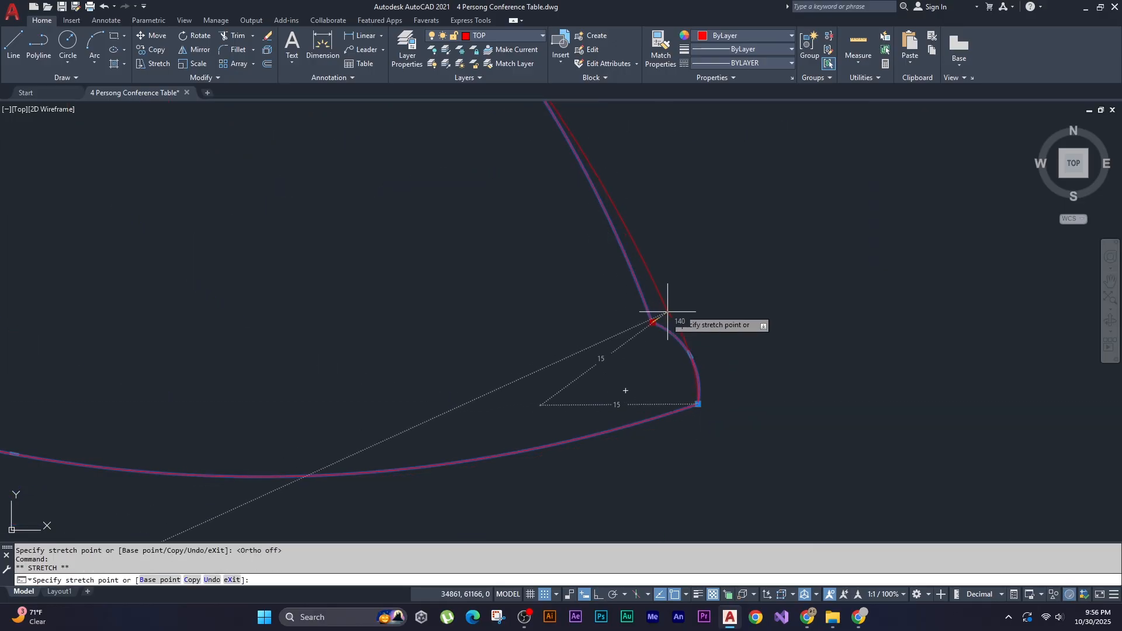
key(Escape)
key(Escape)
scroll(709, 316, down, 5)
middle_drag(691, 212, 684, 273)
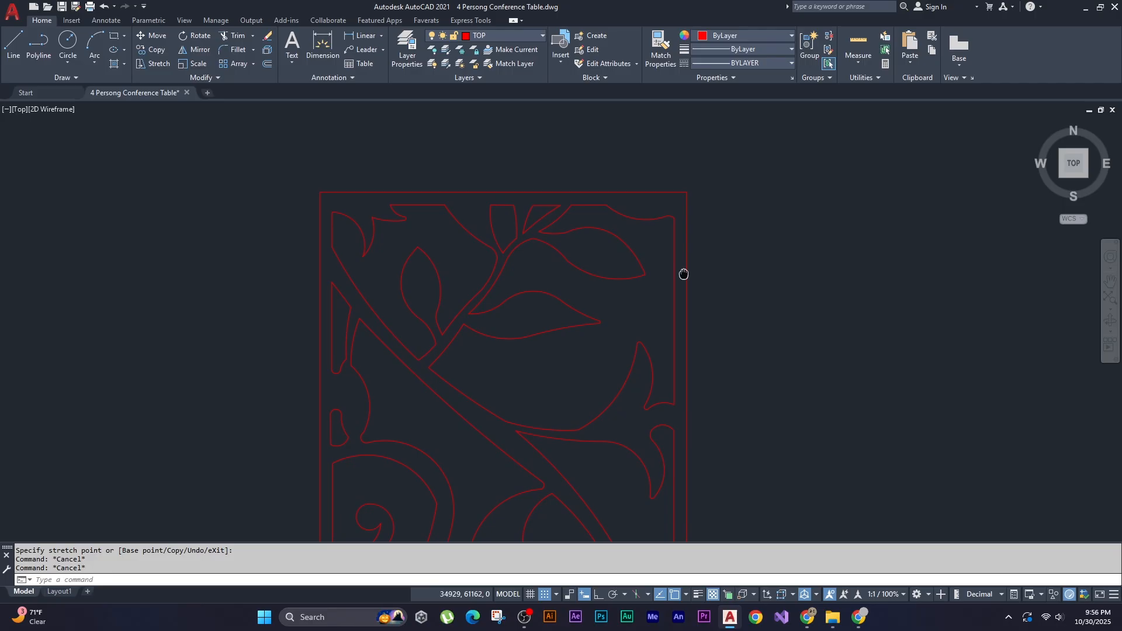
click(637, 270)
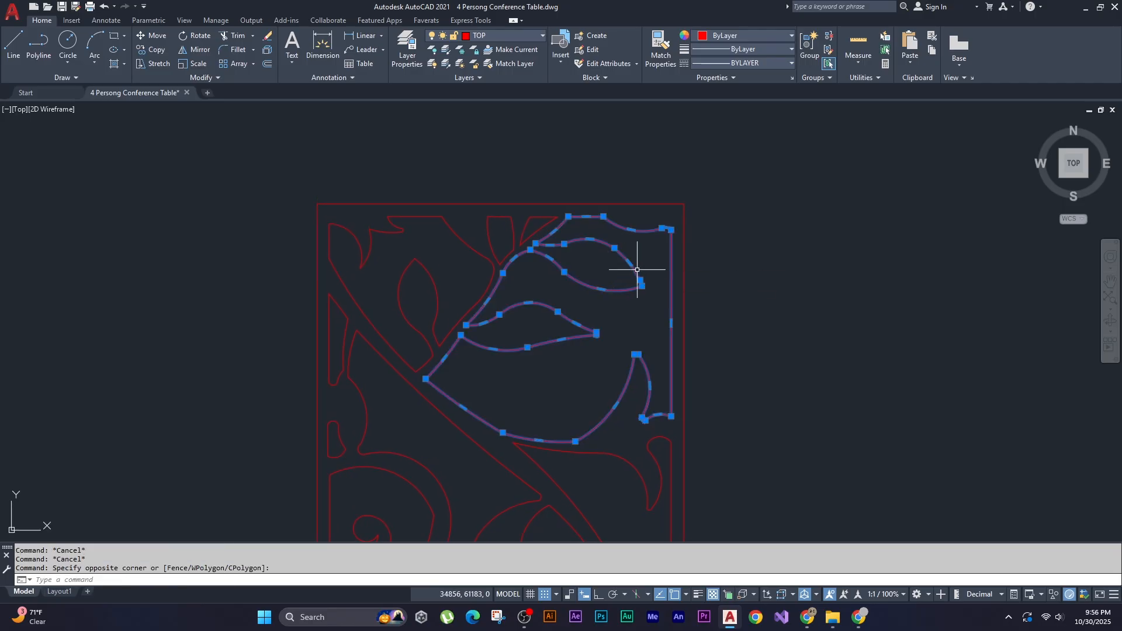
scroll(658, 232, up, 3)
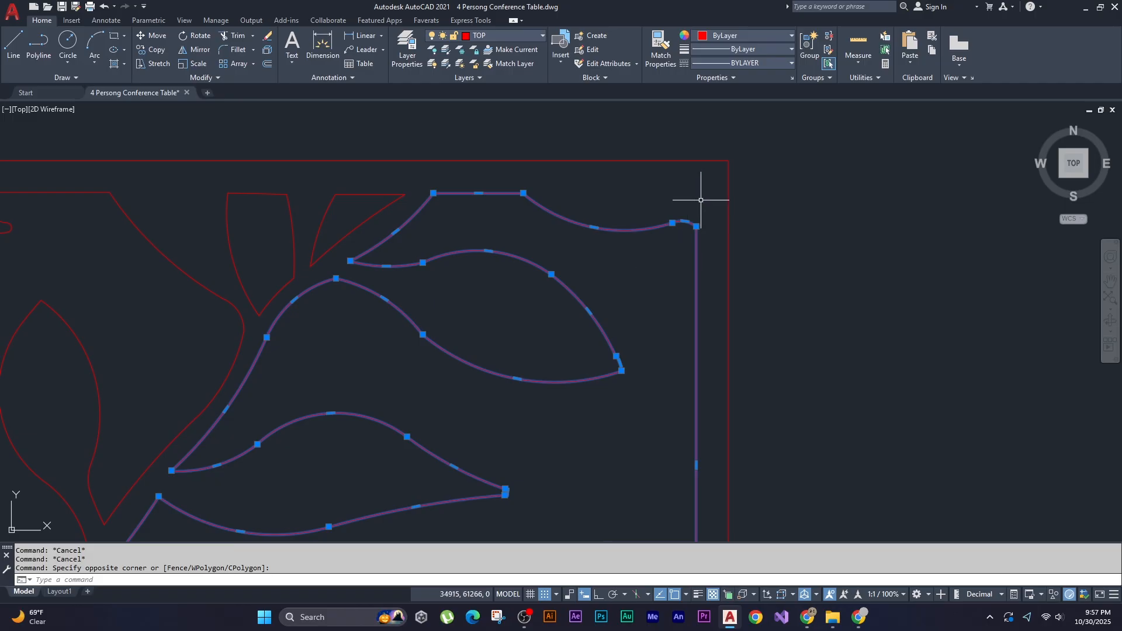
scroll(701, 200, down, 6)
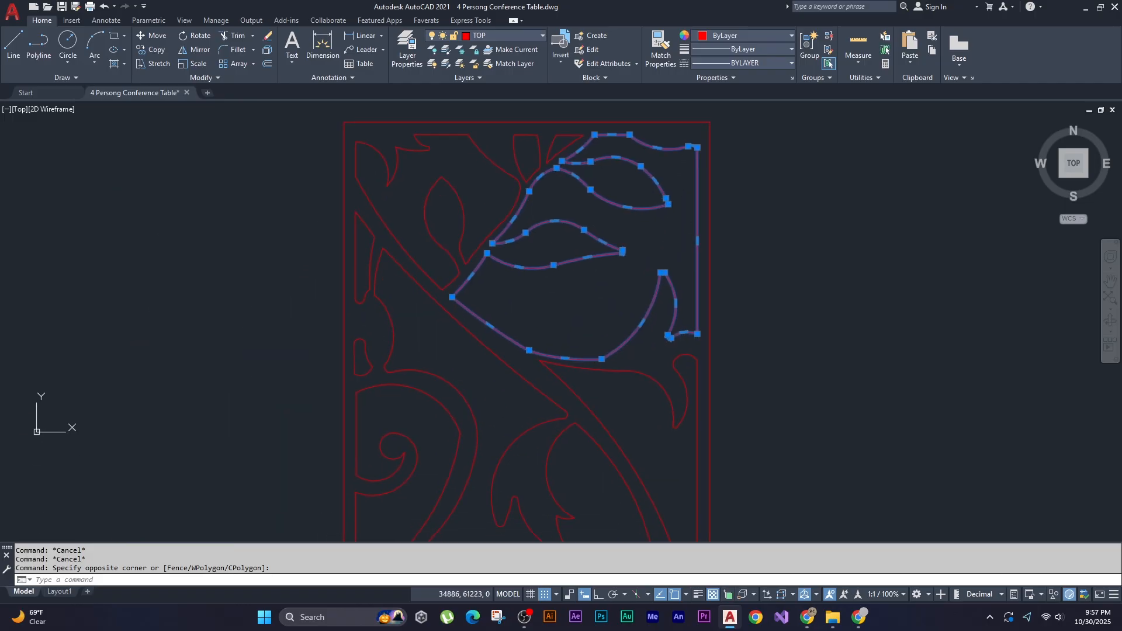
middle_drag(678, 236, 616, 248)
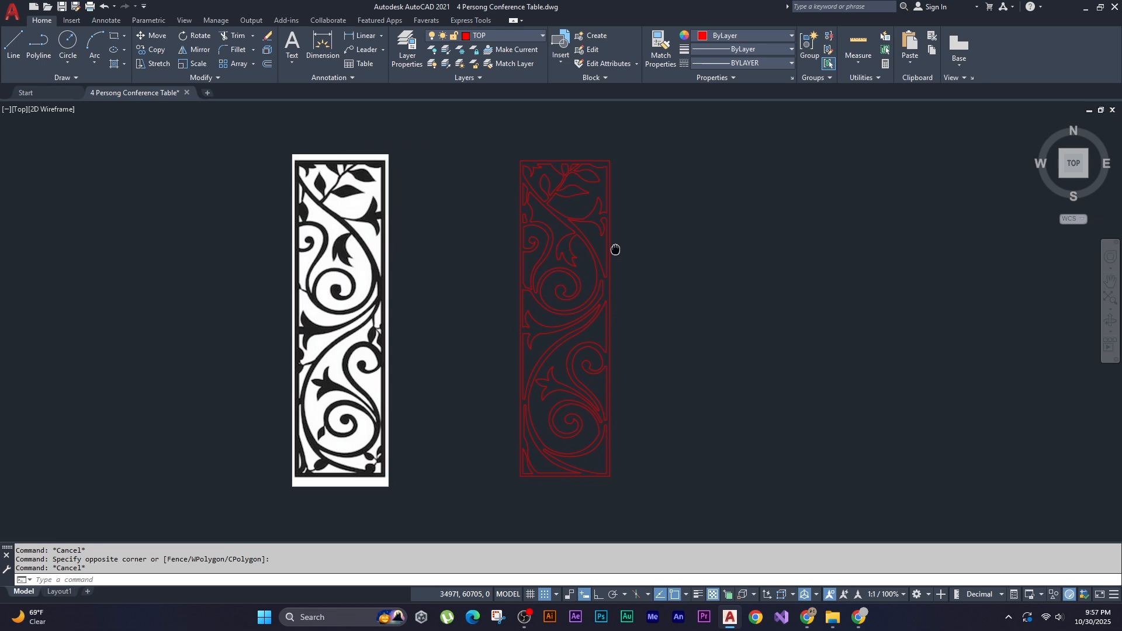
scroll(581, 243, down, 2)
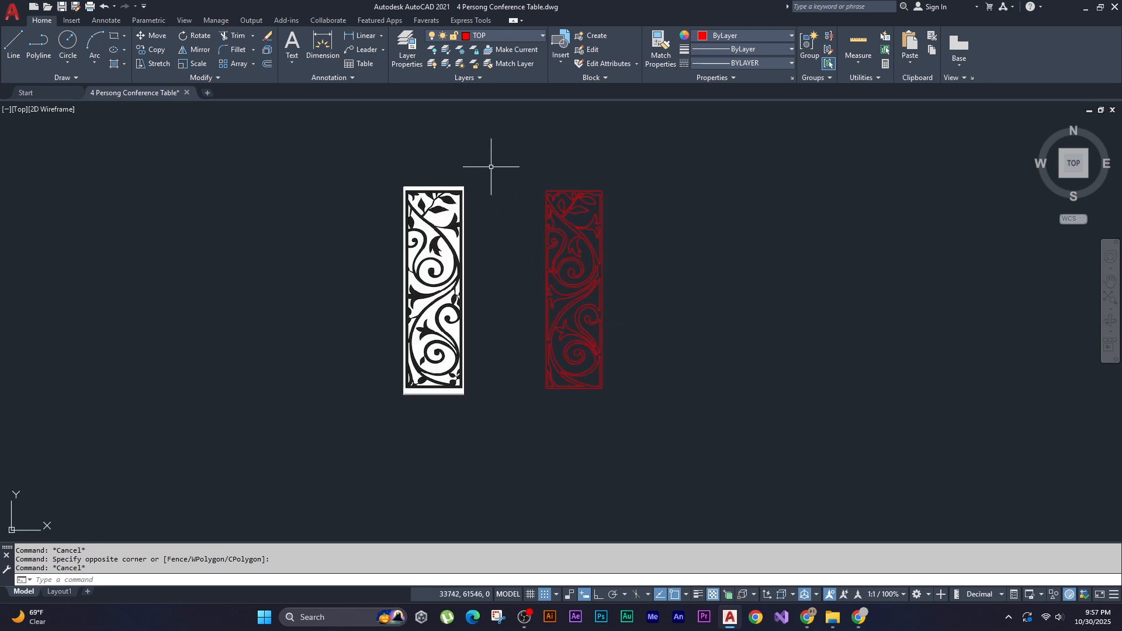
- Erase the panel image beside the traced outlines
drag(497, 167, 351, 343)
key(e)
key(Return)
scroll(459, 349, down, 2)
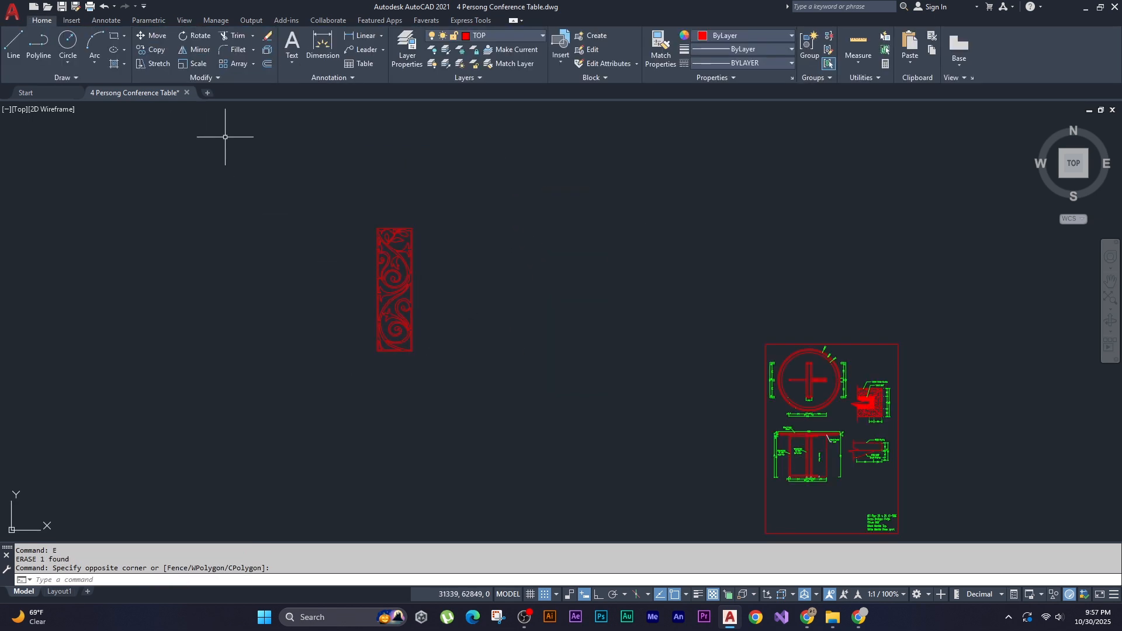
- Erase the conference table drawing sheet, leaving only the panel linework, and fit the view to the drawing's extents
scroll(438, 212, down, 2)
click(526, 219)
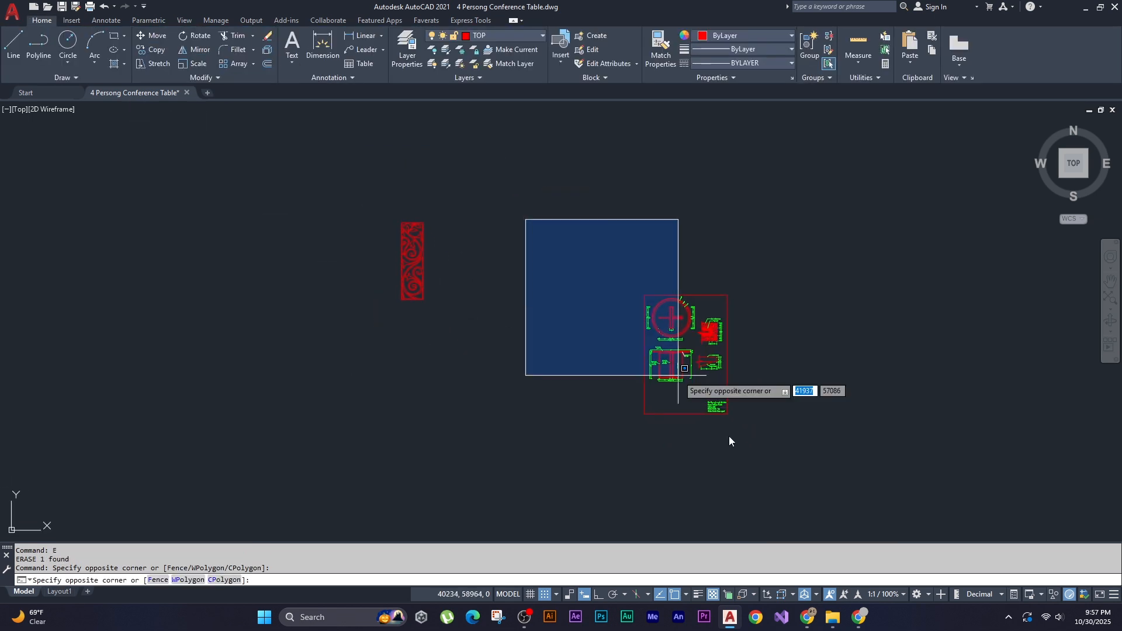
click(793, 514)
mouse_move(681, 374)
middle_down()
mouse_move(665, 388)
mouse_move(665, 426)
middle_up()
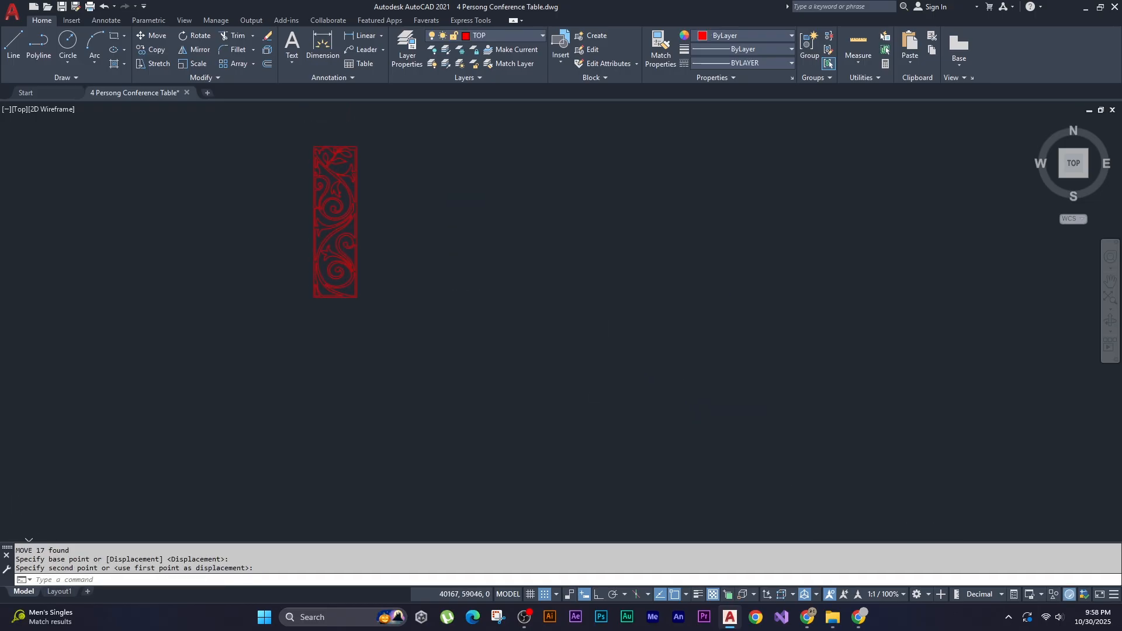
text(Z)
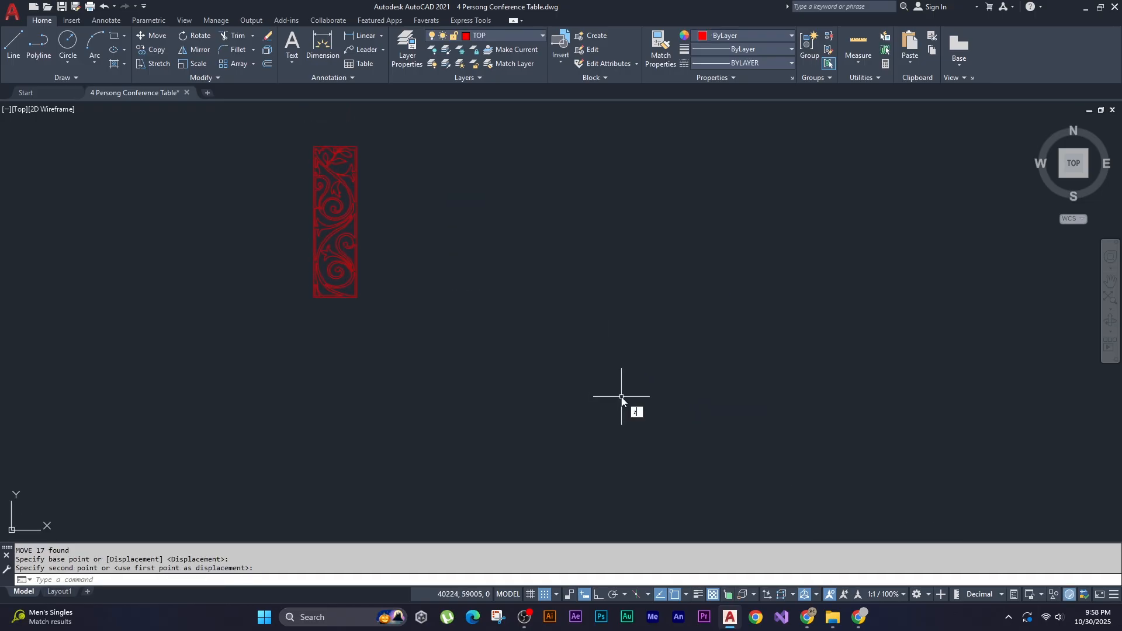
key(Return)
scroll(629, 385, up, 3)
text(e)
key(Return)
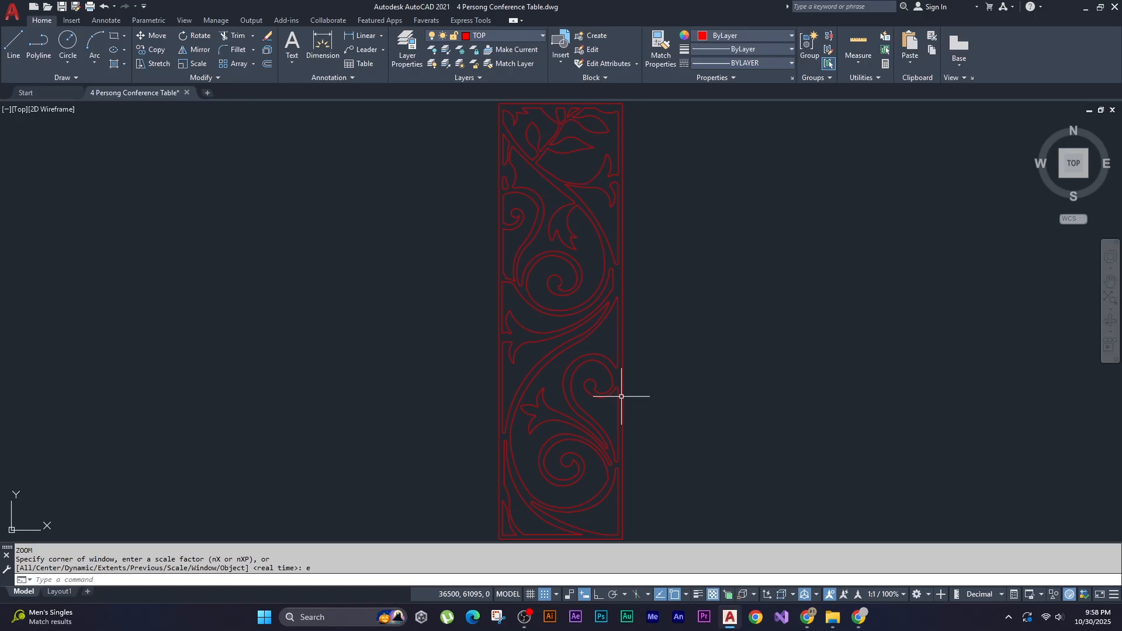
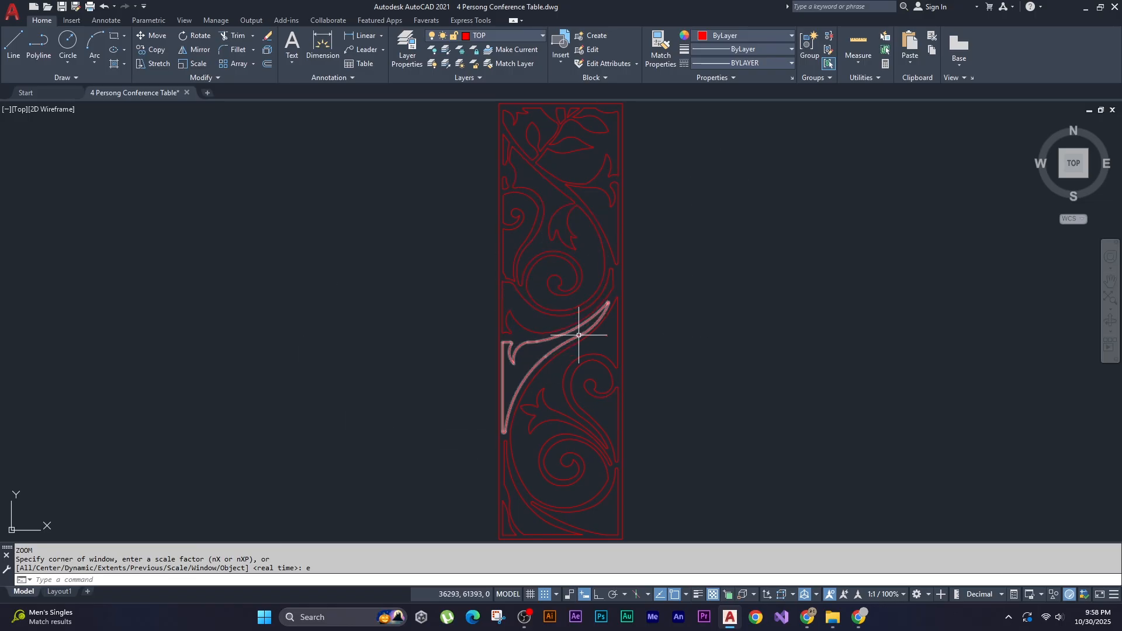
- Draw three short stray lines far away from the panel, scattered on both sides of it
text(L)
key(Return)
click(830, 387)
click(815, 395)
key(Return)
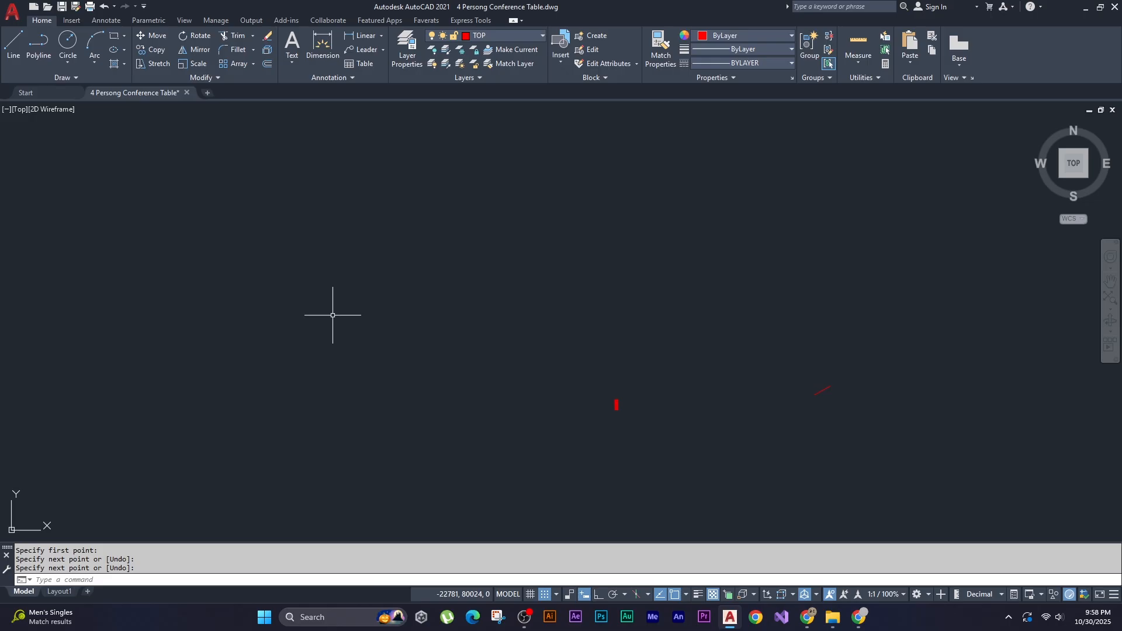
key(Return)
click(312, 299)
key(Return)
click(800, 182)
click(823, 194)
text(L)
key(Return)
click(819, 194)
click(812, 190)
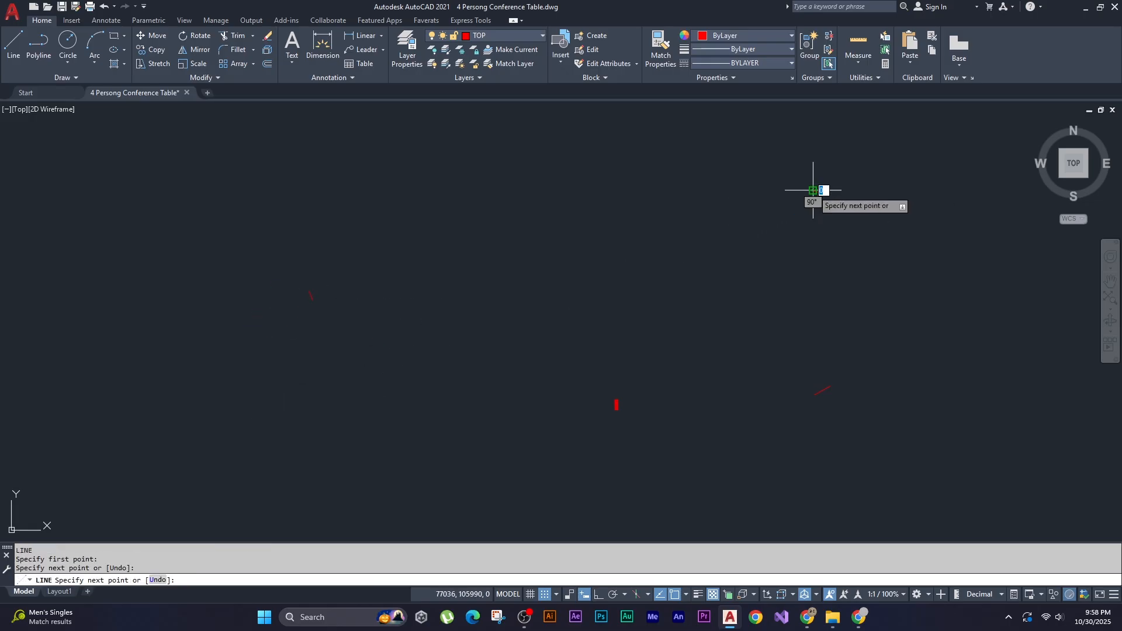
key(Return)
- Look at the panel up close, and zoom to the drawing's extents to find any stray objects
scroll(728, 367, up, 6)
middle_drag(530, 450, 719, 167)
scroll(308, 256, up, 4)
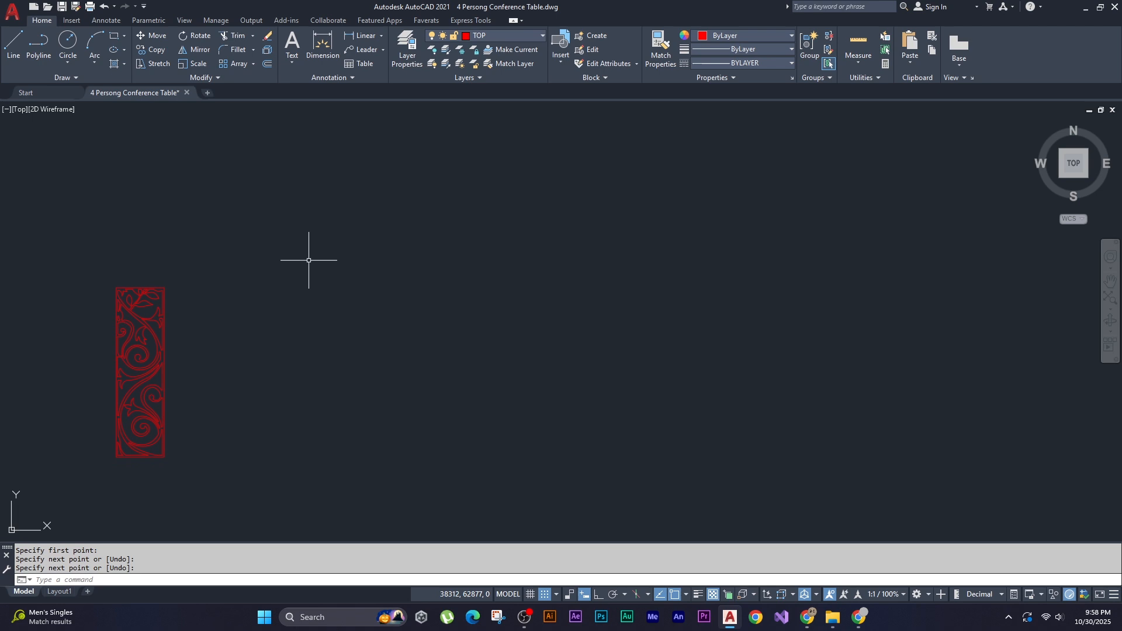
middle_drag(189, 317, 361, 279)
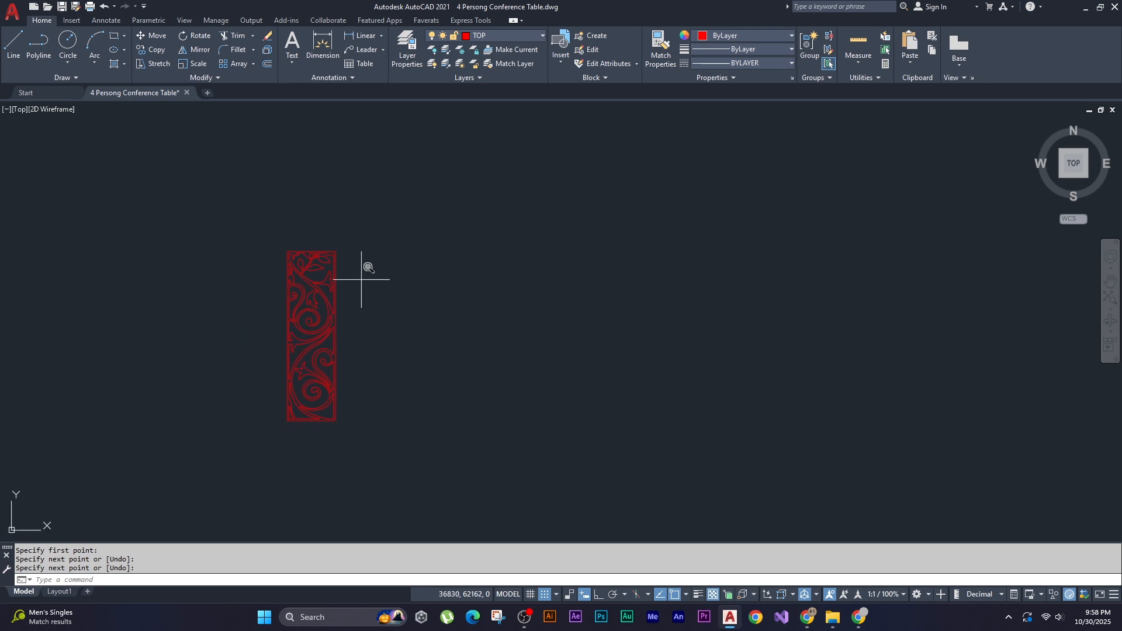
text(z)
key(Return)
text(e)
key(Return)
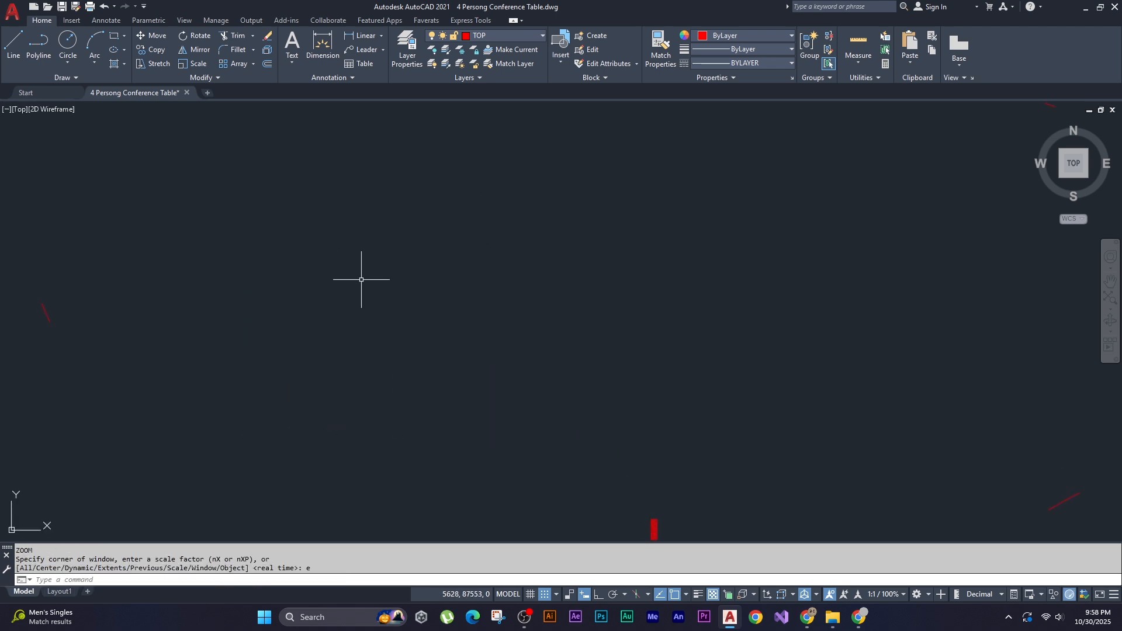
- Erase the three stray lines around the panel and fit the view to the drawing's extents
scroll(346, 282, down, 2)
click(713, 143)
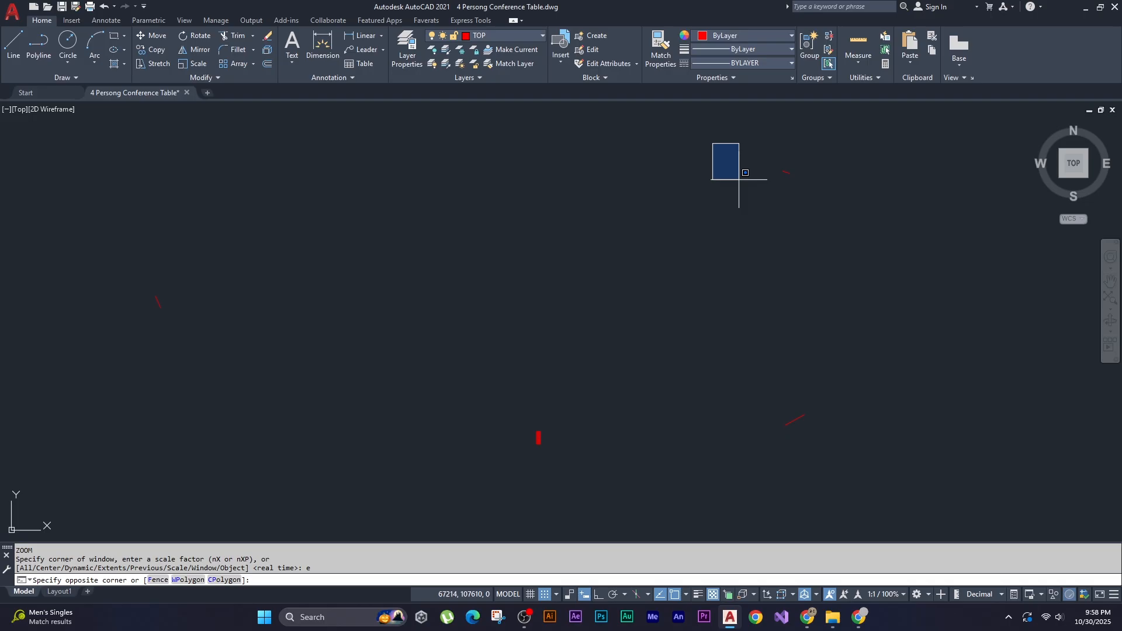
click(877, 478)
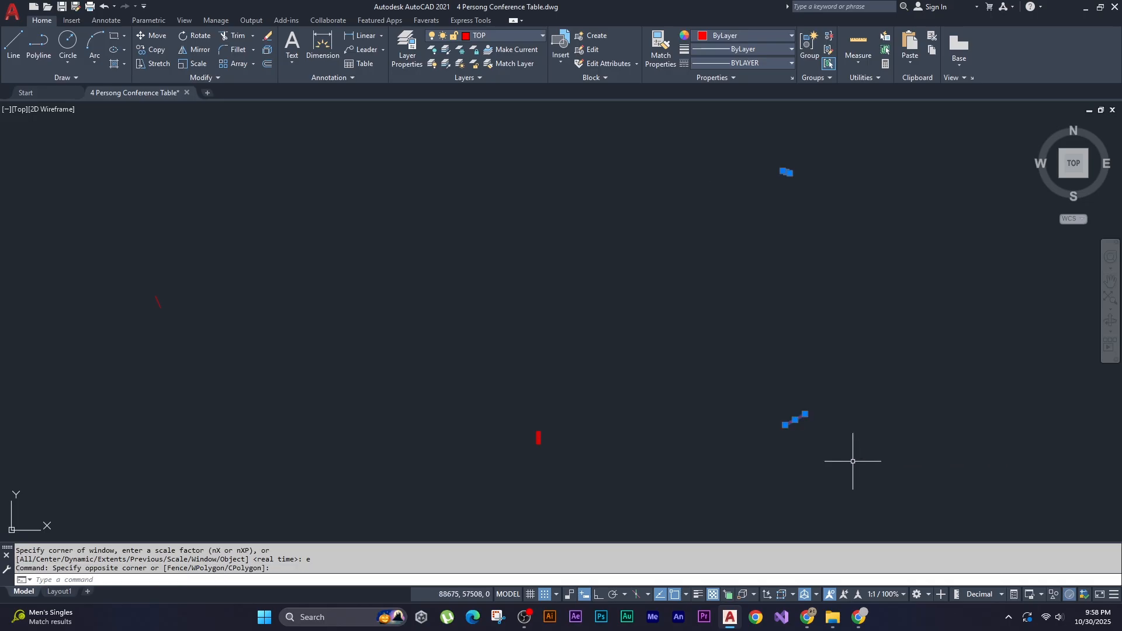
click(99, 260)
click(221, 358)
key(Delete)
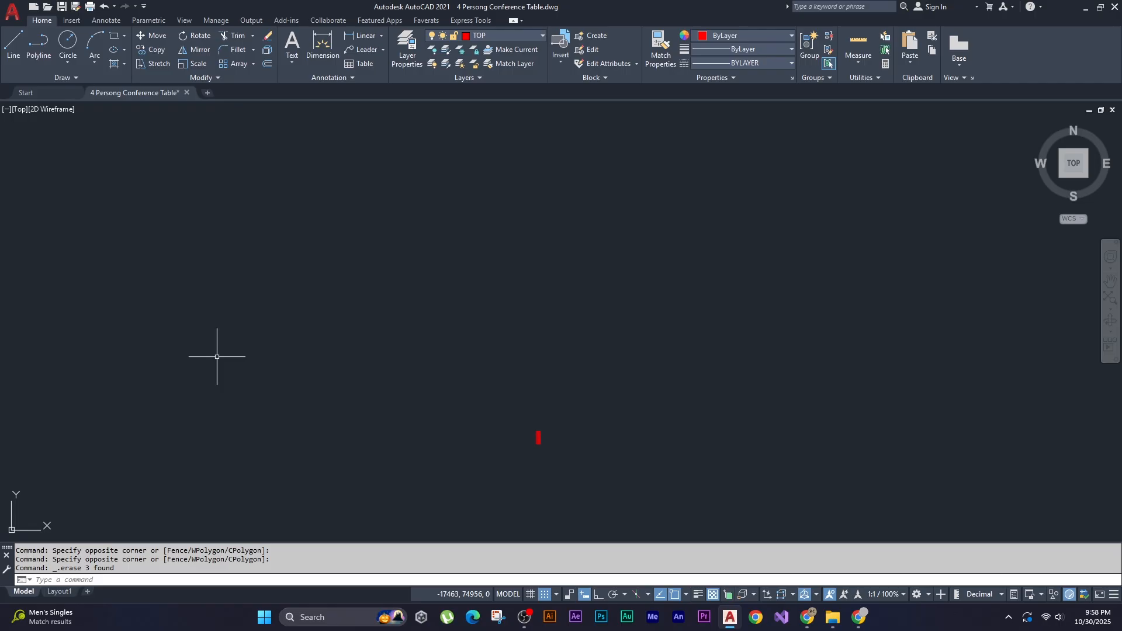
text(z)
key(Return)
text(e)
key(Return)
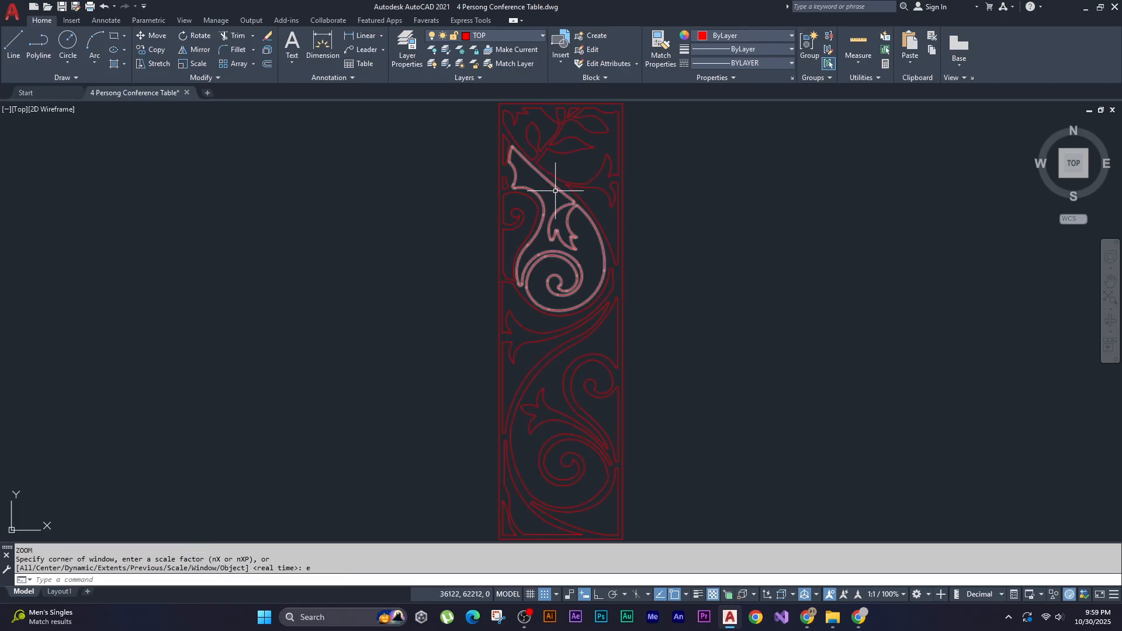
- Purge all unused named items from the drawing, confirming for all checked items at once
click(534, 36)
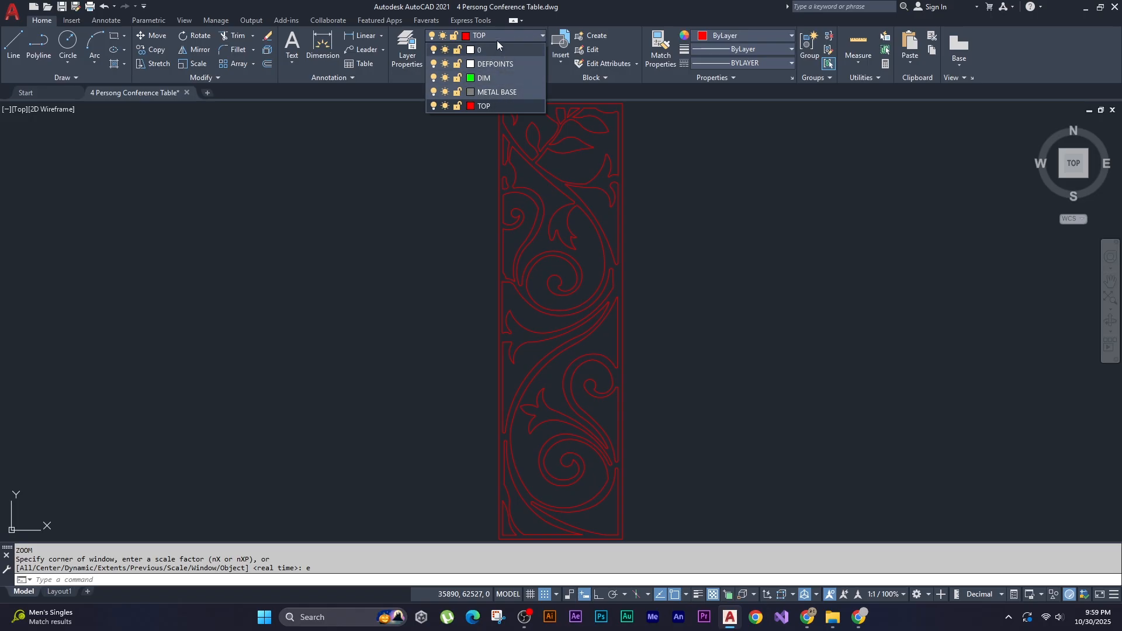
key(Escape)
key(Escape)
key(Escape)
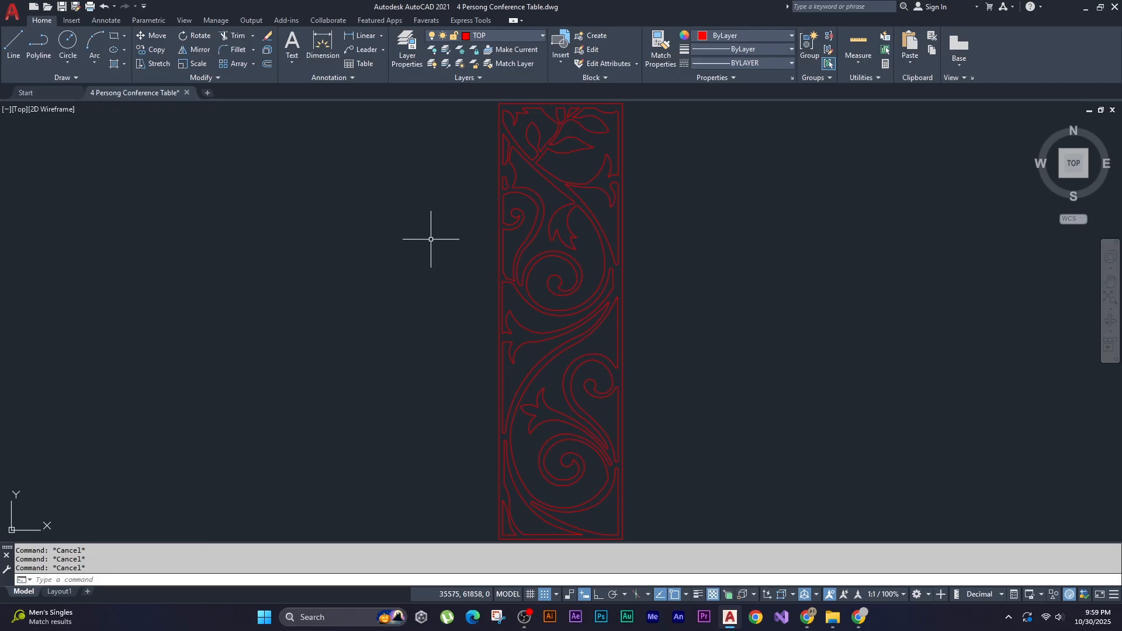
text(purge)
key(Return)
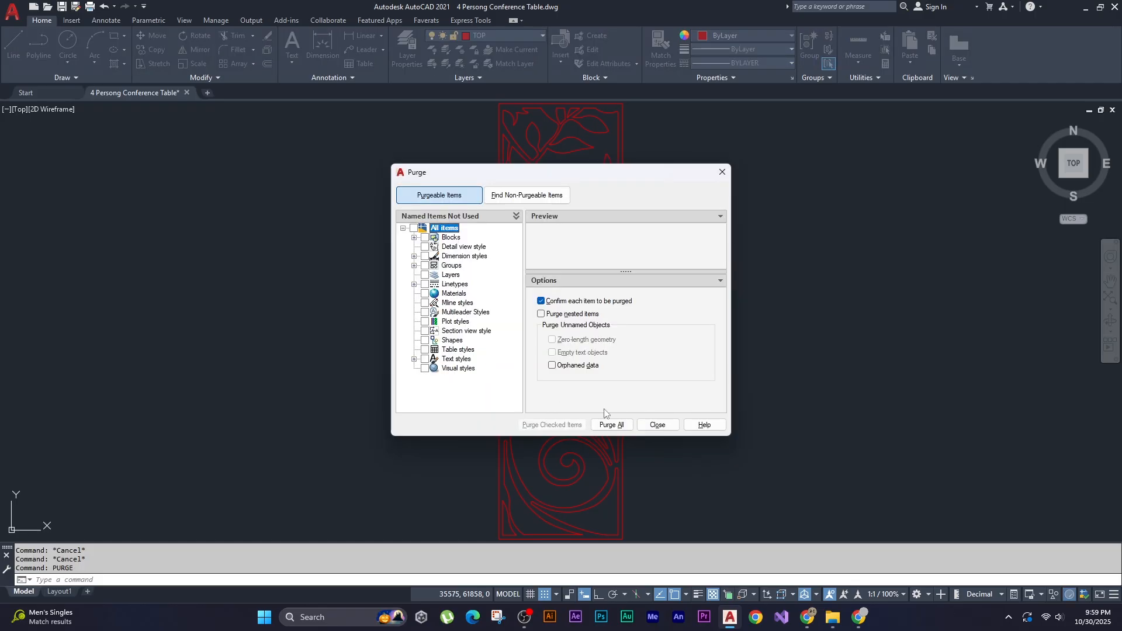
click(614, 427)
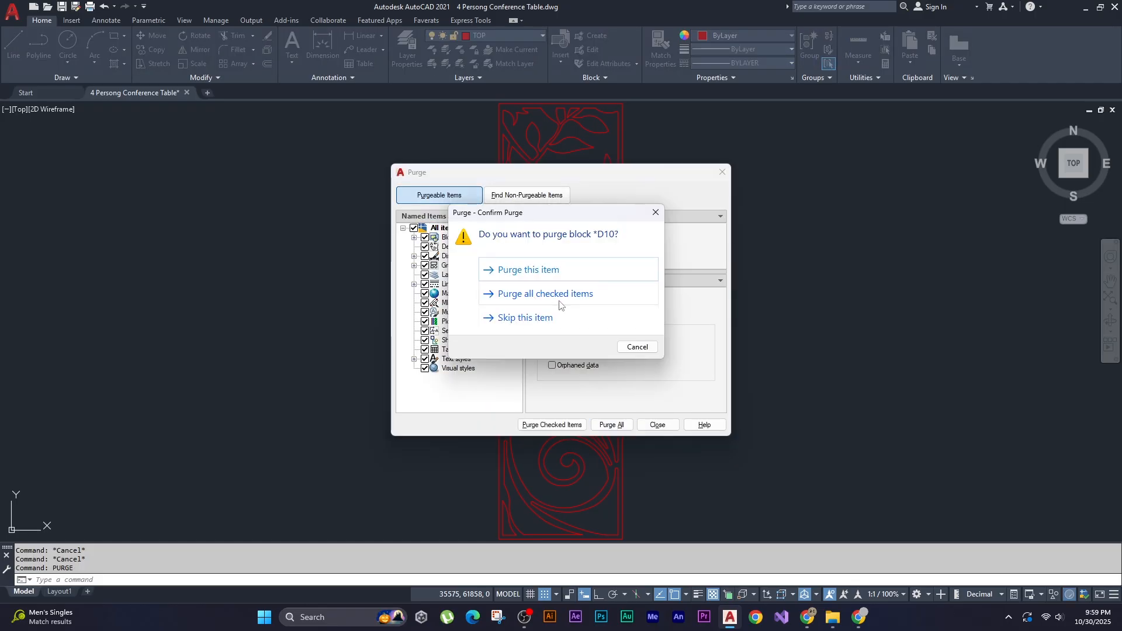
click(559, 294)
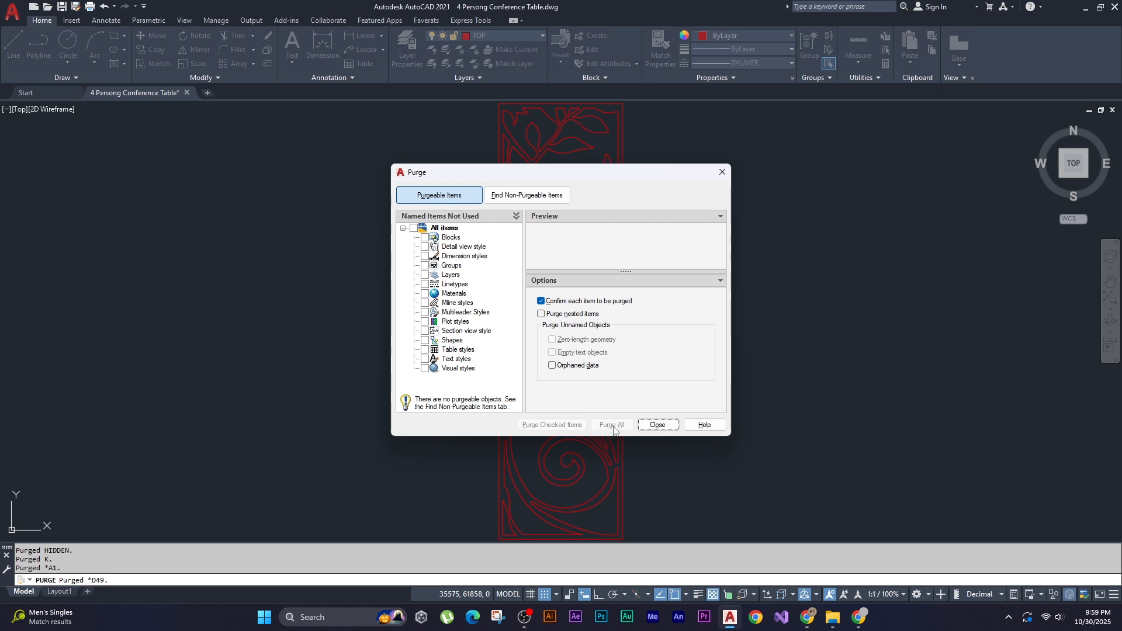
click(658, 425)
- Check the layer list after the purge, window-select part of the panel, and clear the selection
click(519, 39)
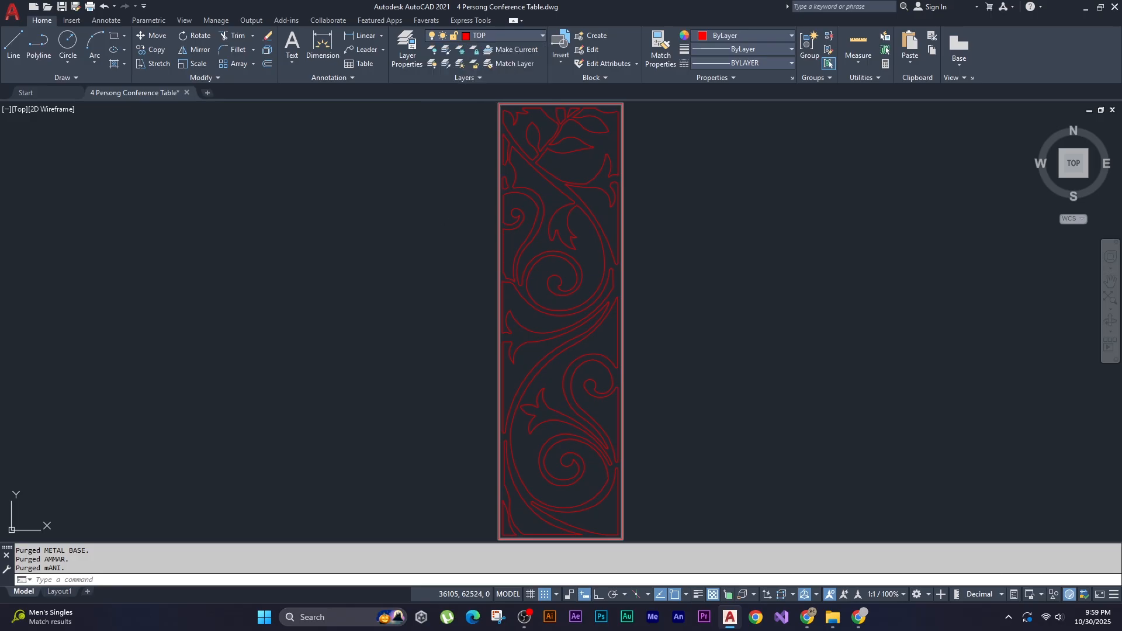
click(409, 260)
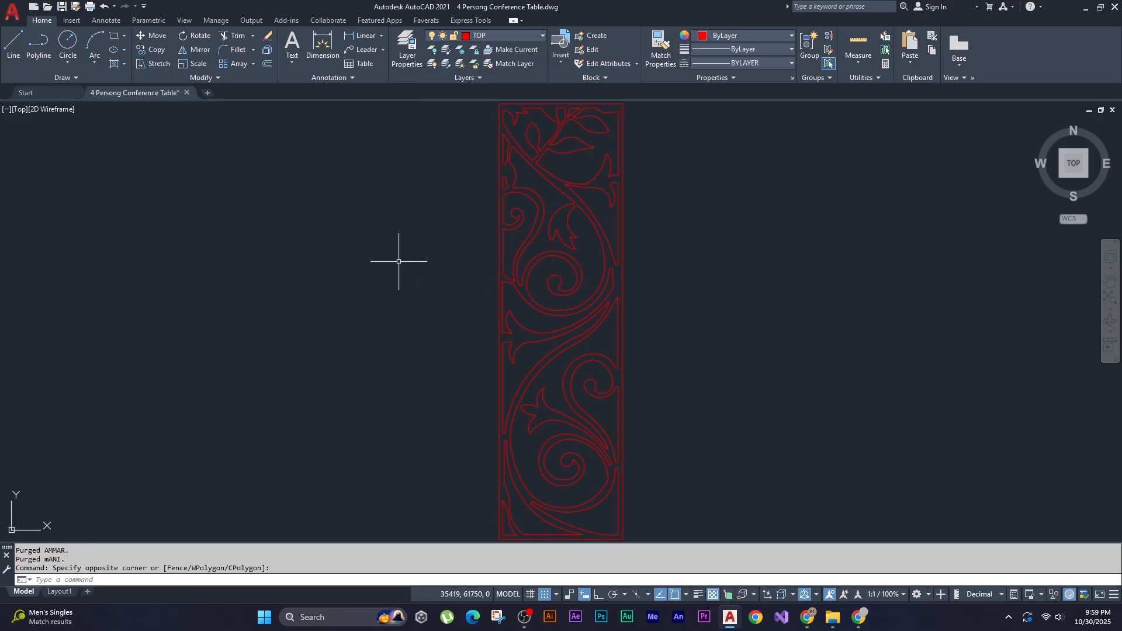
click(444, 149)
click(565, 453)
key(Escape)
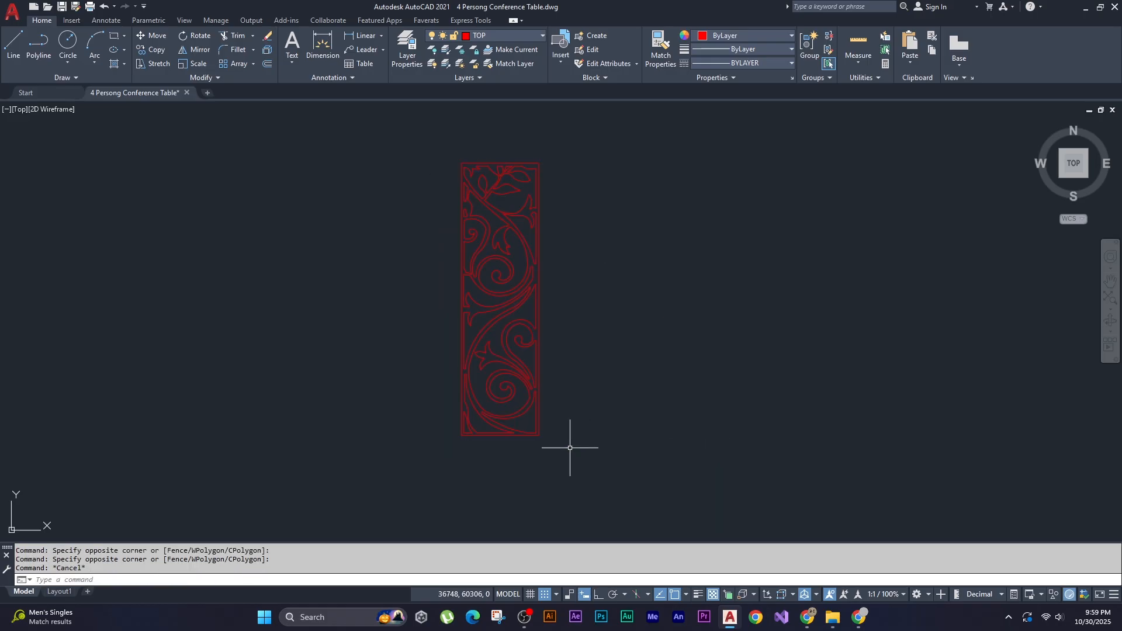
scroll(526, 300, up, 2)
middle_drag(526, 300, 564, 342)
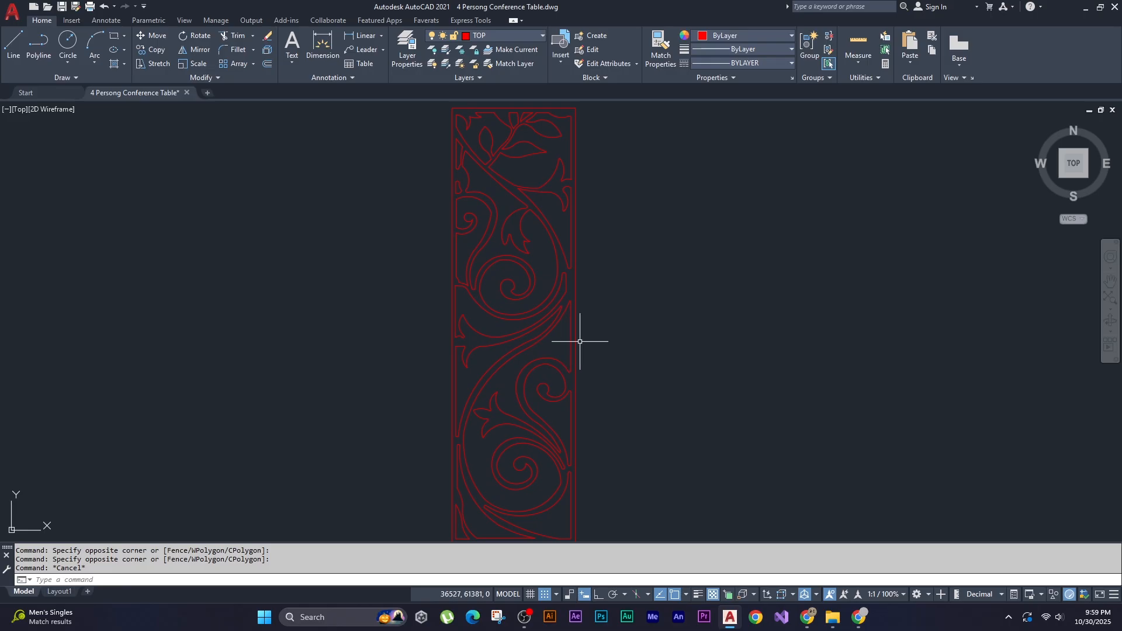
scroll(580, 339, down, 2)
scroll(582, 349, up, 2)
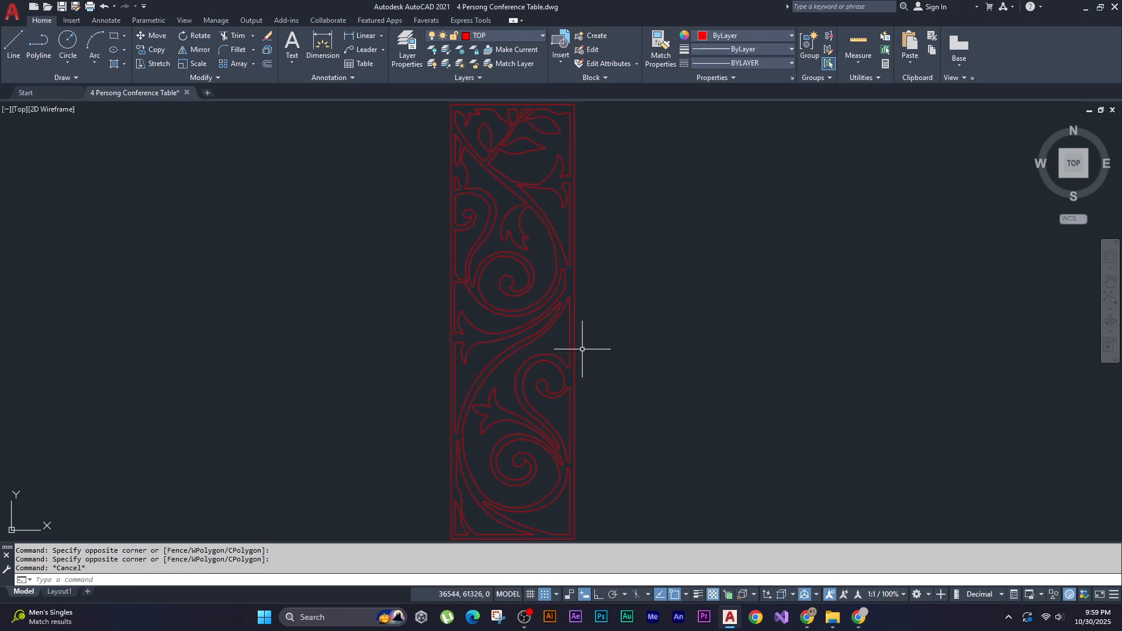
scroll(582, 349, down, 2)
scroll(555, 348, up, 2)
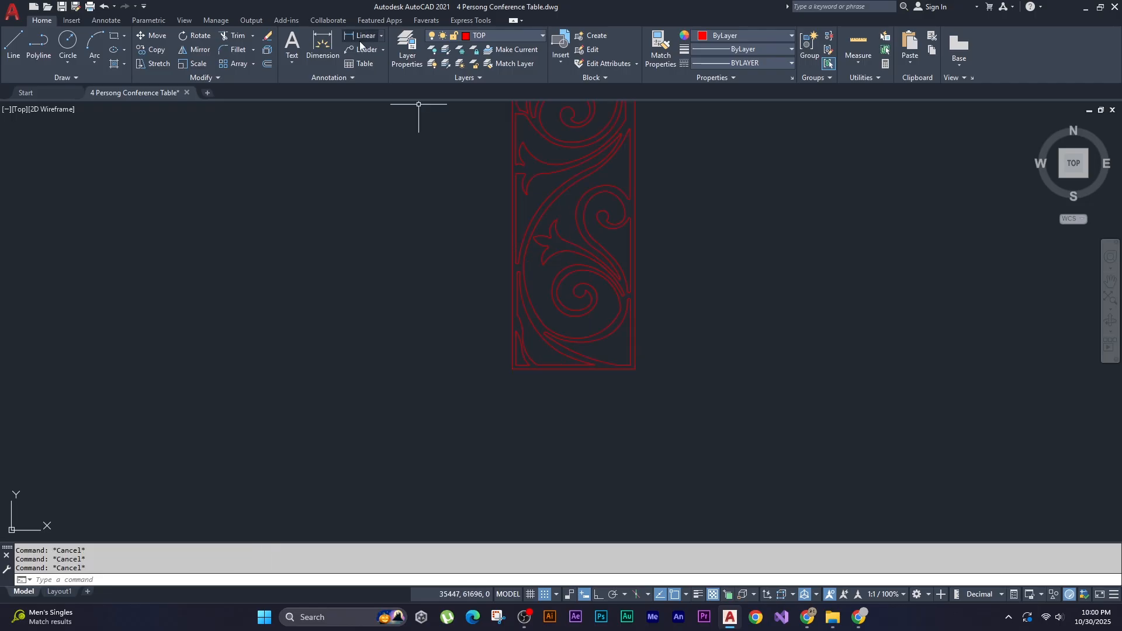
- Cut the whole panel linework and paste it at insertion point 0,0, with the view fitted to the drawing's extents
scroll(416, 236, down, 4)
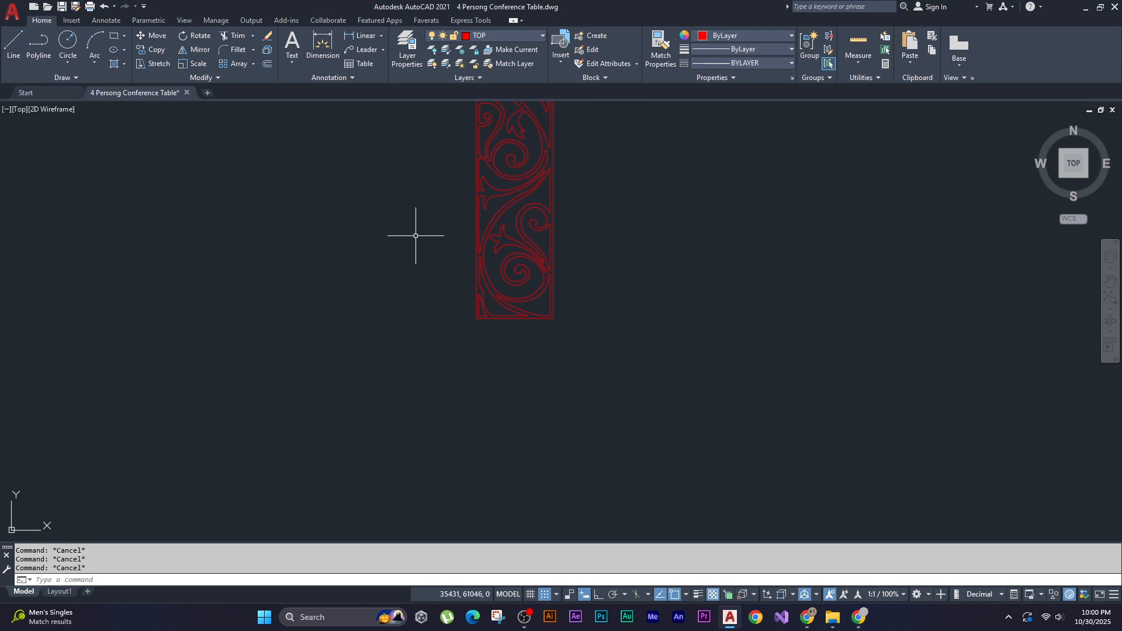
middle_drag(419, 231, 424, 265)
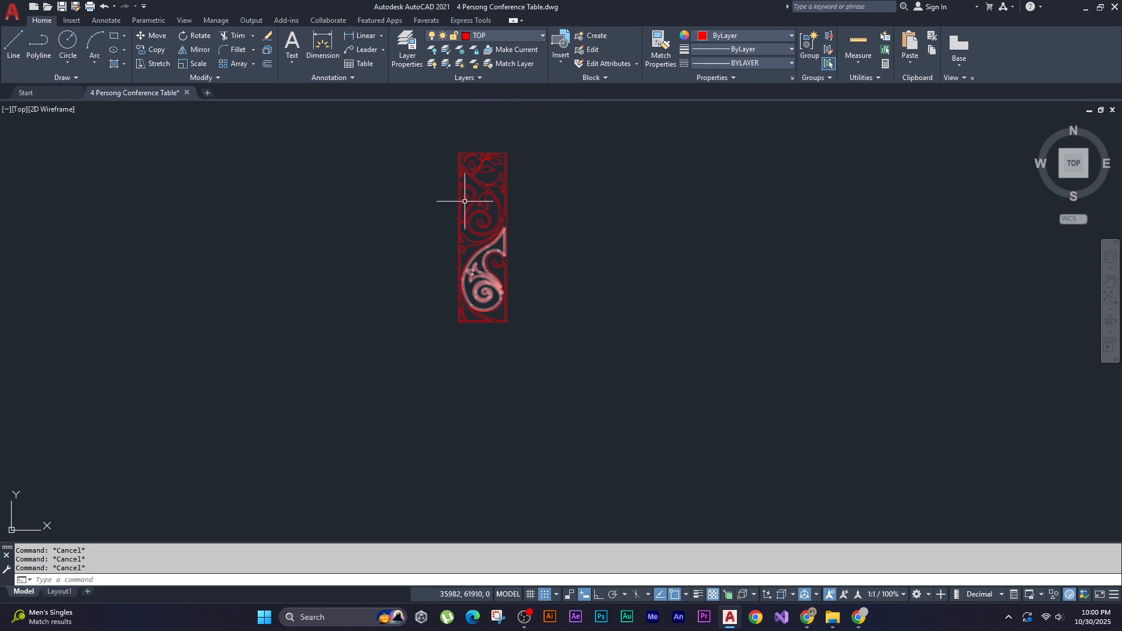
drag(428, 150, 598, 413)
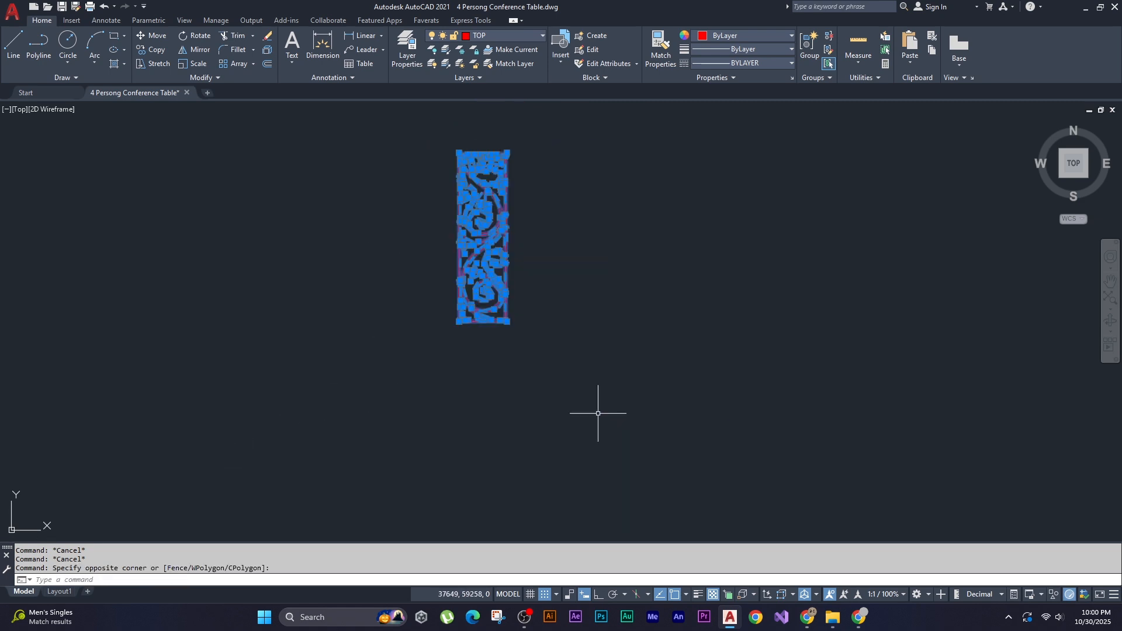
key(ctrl+x)
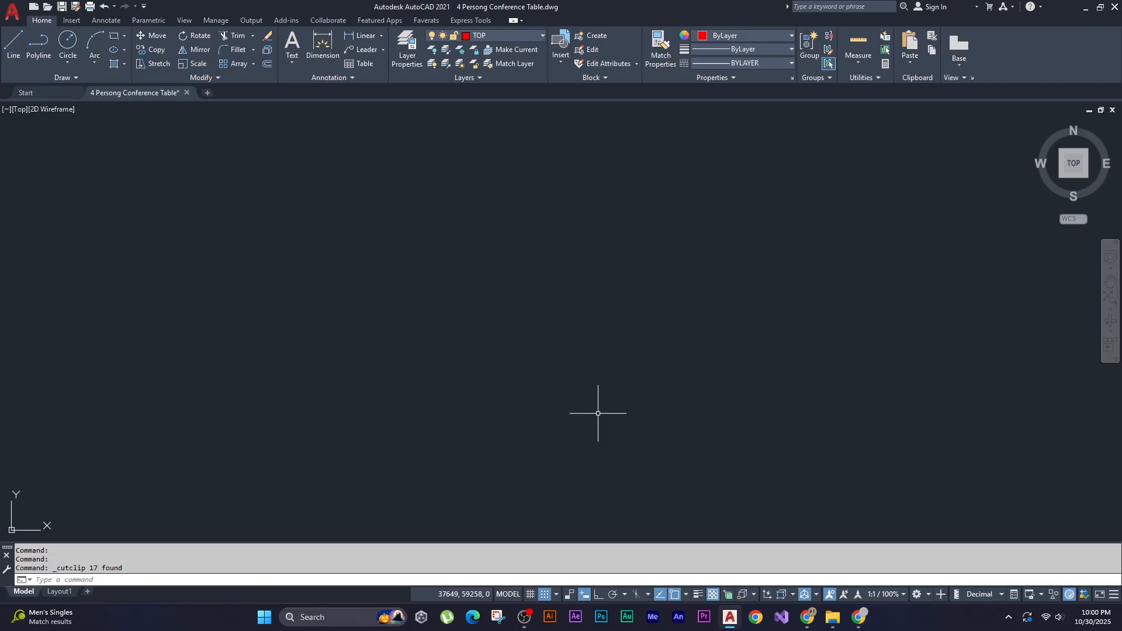
key(ctrl+v)
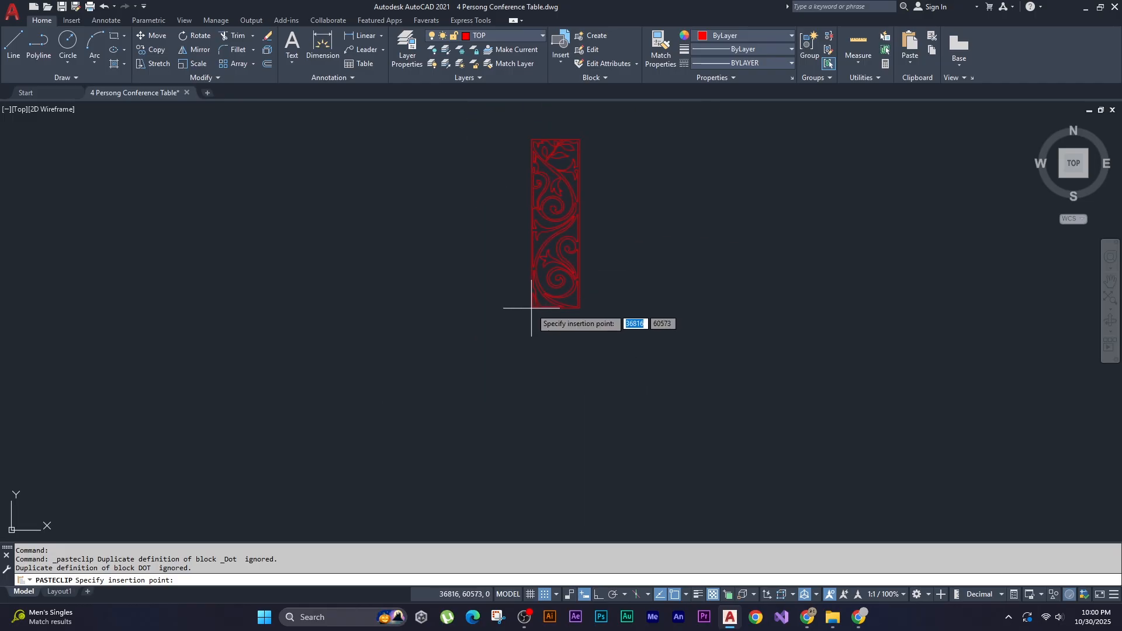
text(0)
key(Tab)
text(0)
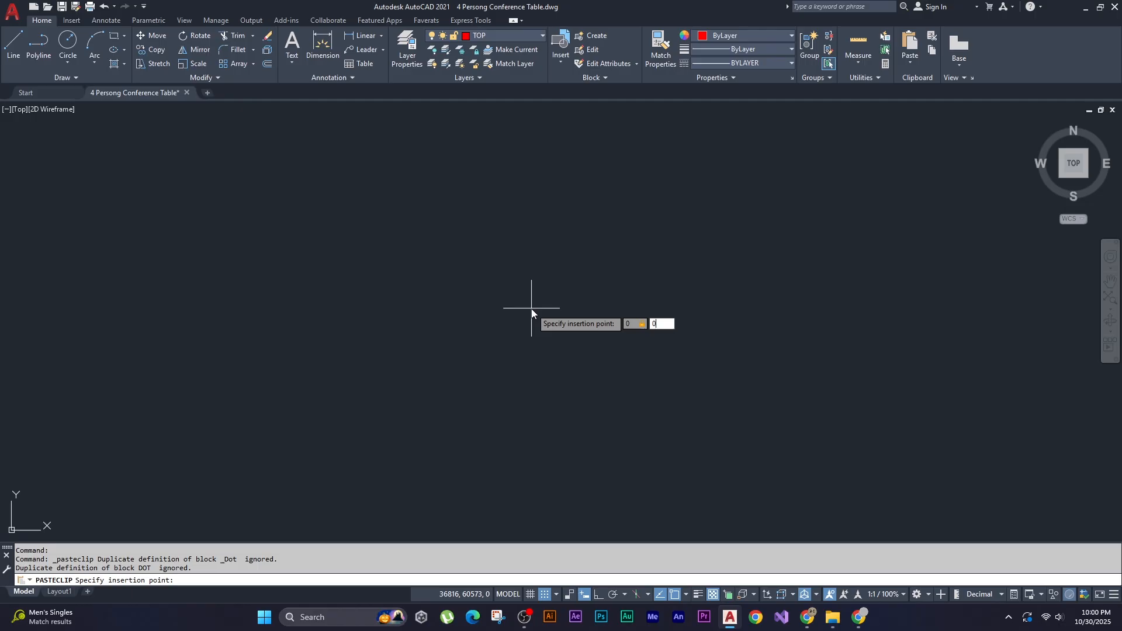
key(Tab)
key(Return)
text(Z)
key(Return)
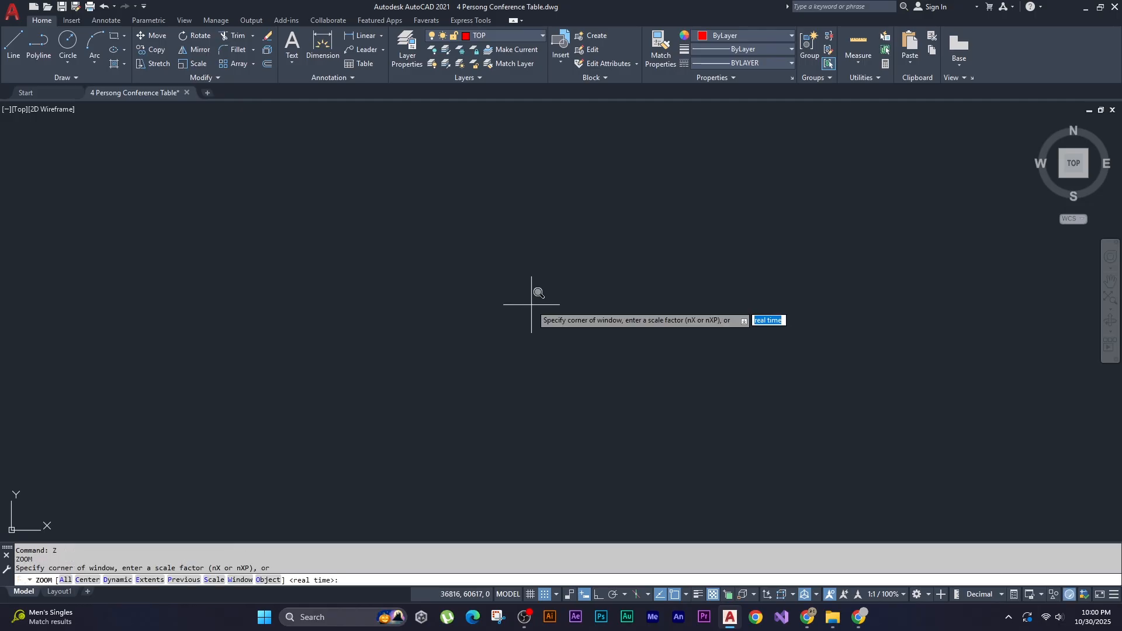
text(e)
key(Return)
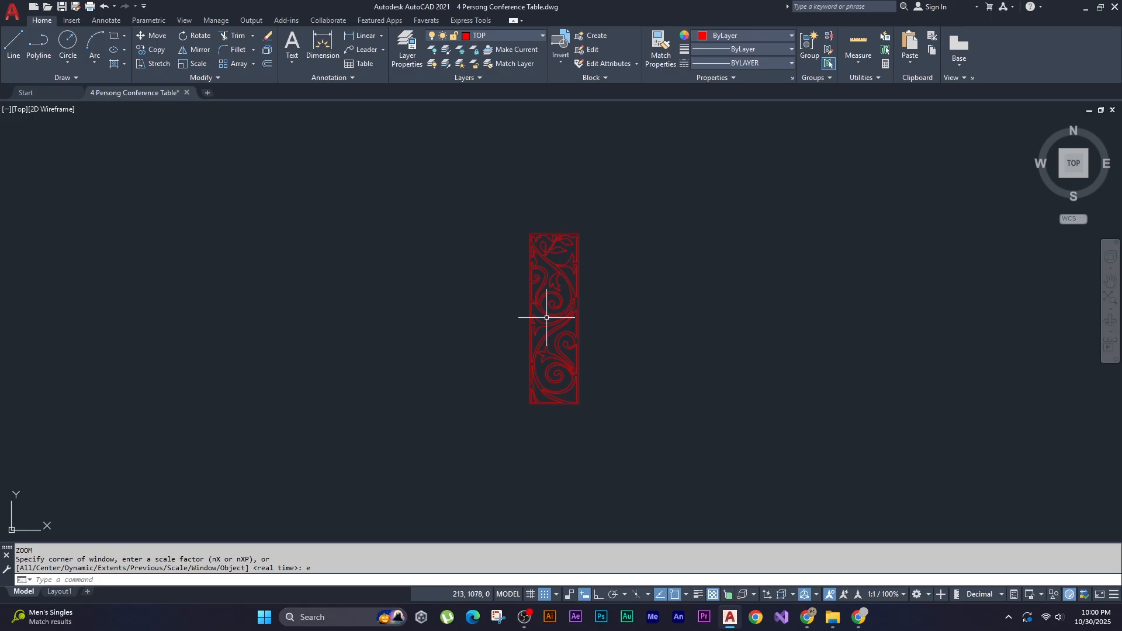
- Place X and Y ordinate dimensions at the panel's lower-left outer corner to check its position relative to the origin
scroll(581, 358, up, 4)
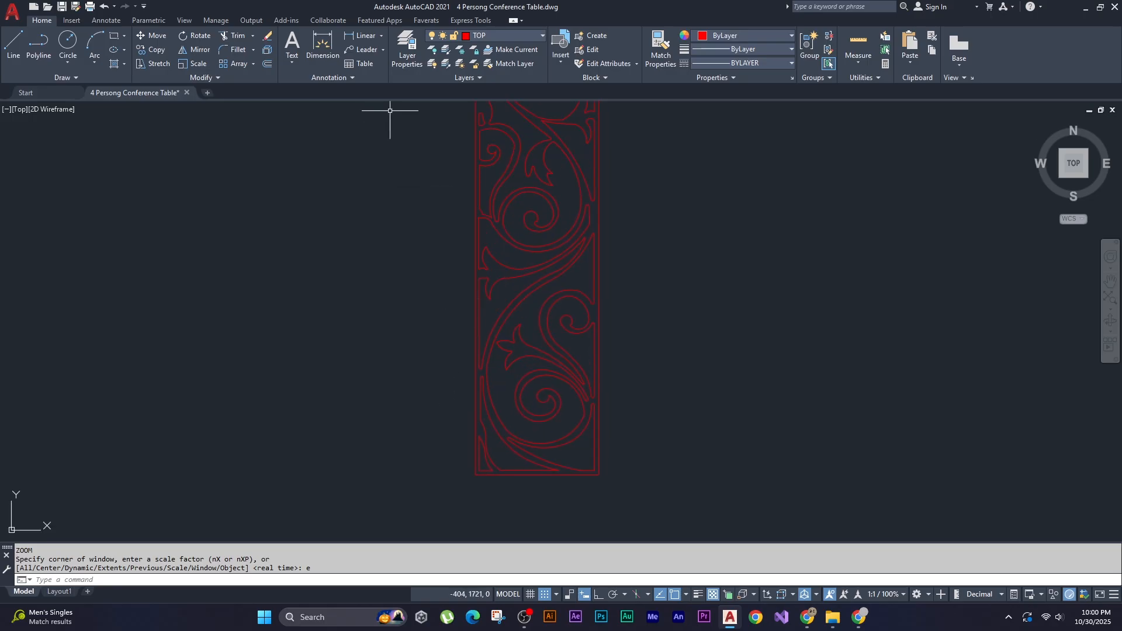
scroll(354, 153, down, 2)
click(381, 36)
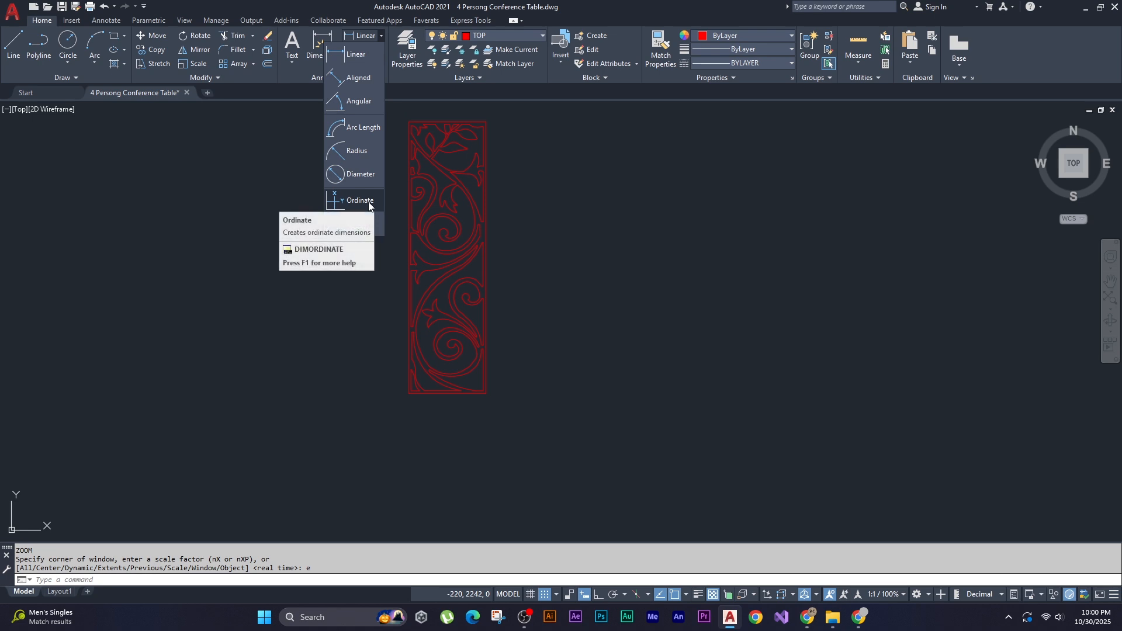
click(369, 202)
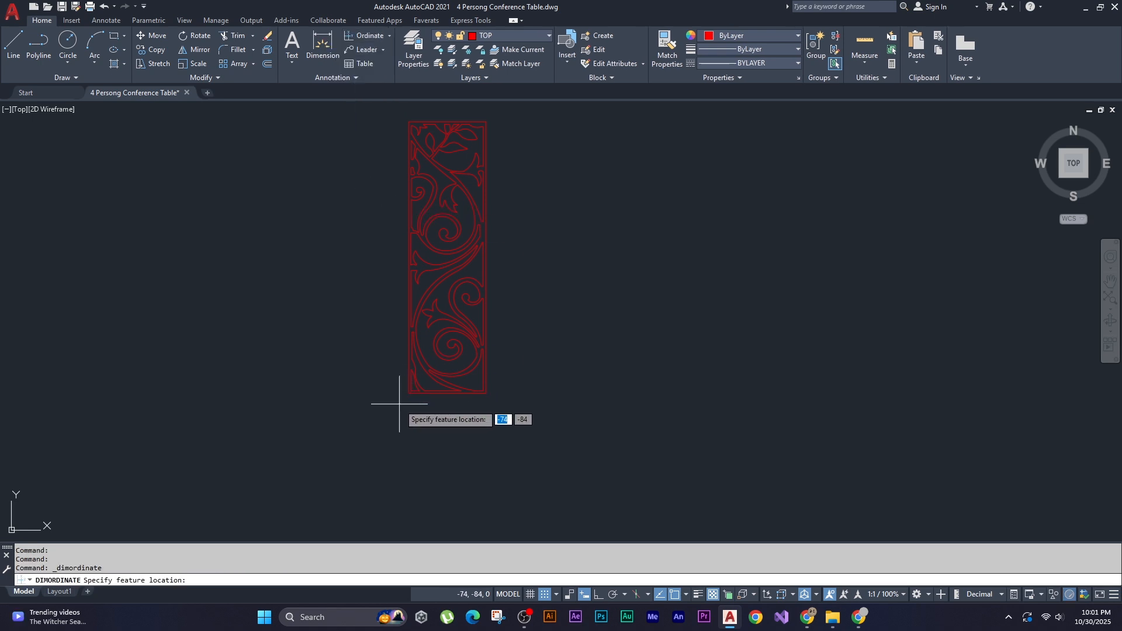
scroll(399, 403, up, 4)
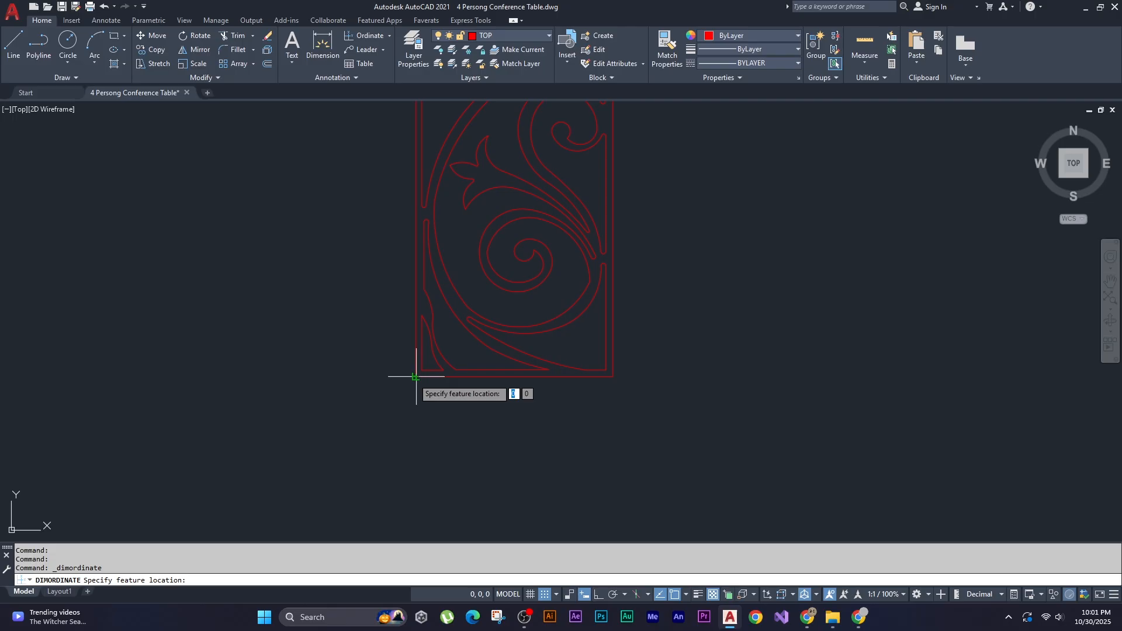
click(414, 378)
click(447, 412)
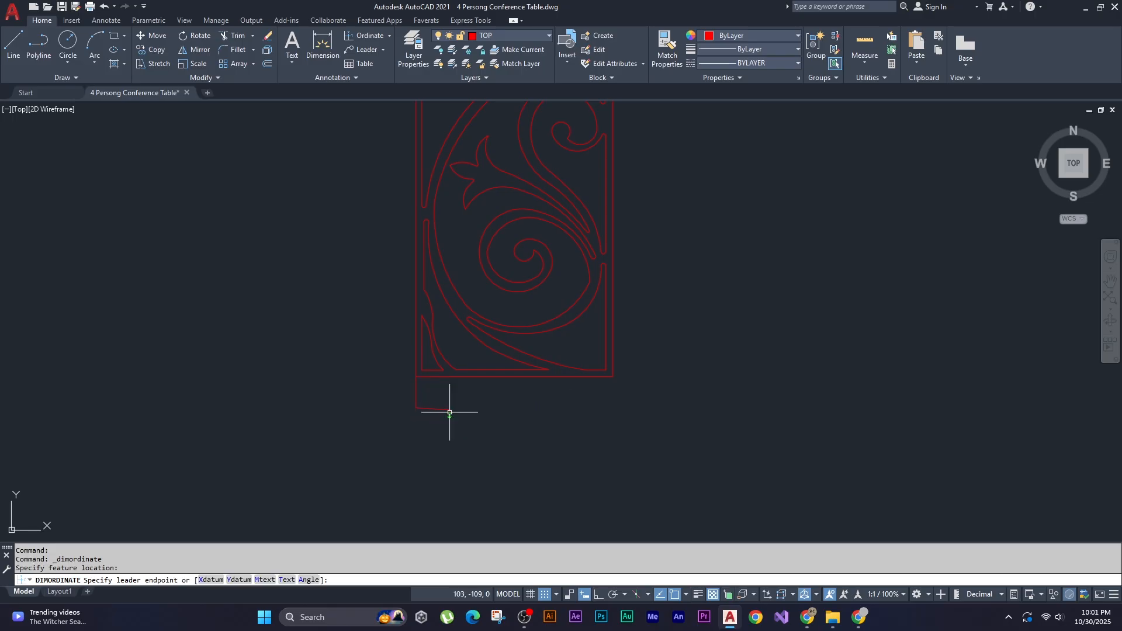
scroll(446, 409, up, 3)
key(Return)
click(331, 252)
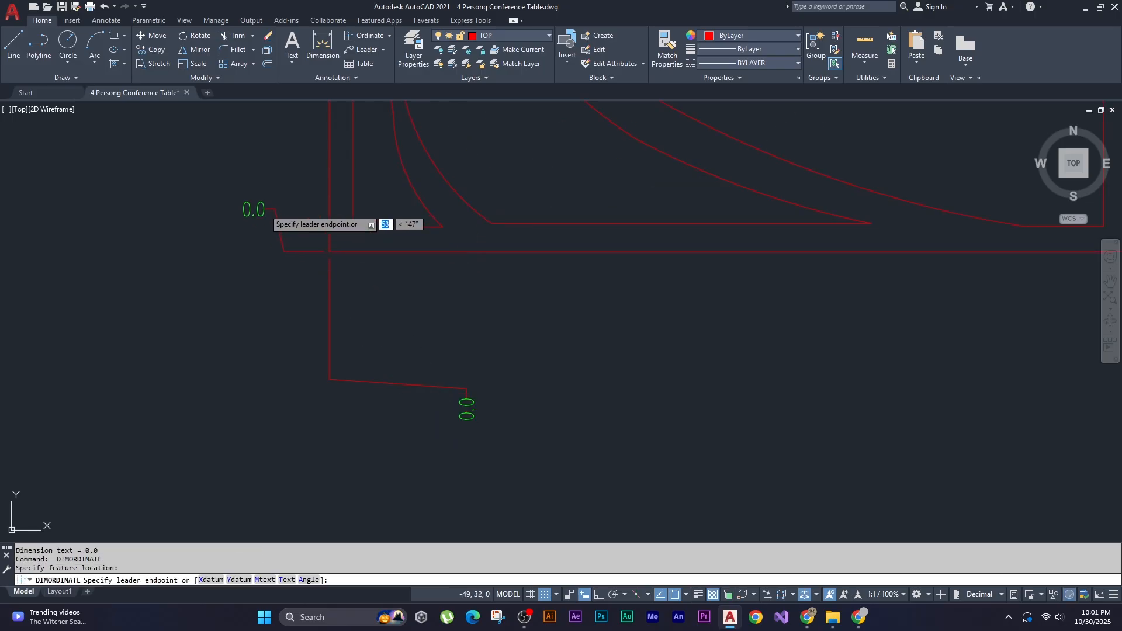
click(219, 176)
- Erase both ordinate dimensions at the panel's lower-left corner
click(408, 330)
click(261, 343)
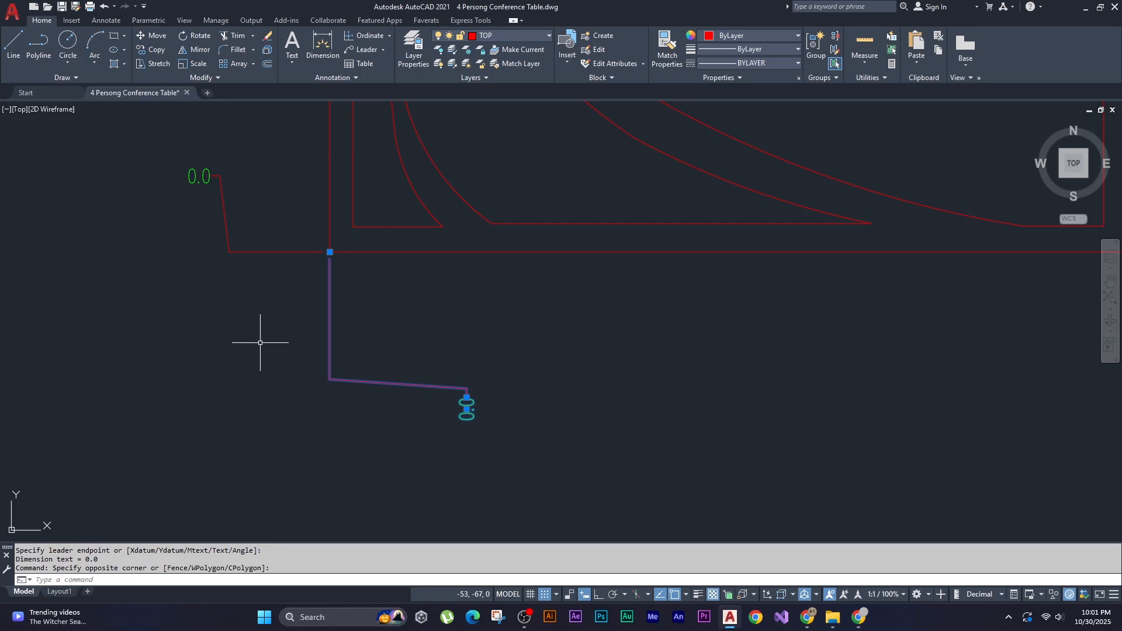
click(264, 286)
click(192, 198)
key(Return)
- Fit the view to the drawing's extents so the whole panel fills the drawing area
scroll(303, 253, down, 5)
middle_drag(306, 288, 308, 367)
scroll(374, 256, down, 2)
middle_drag(374, 256, 380, 295)
text(z)
key(Return)
key(Return)
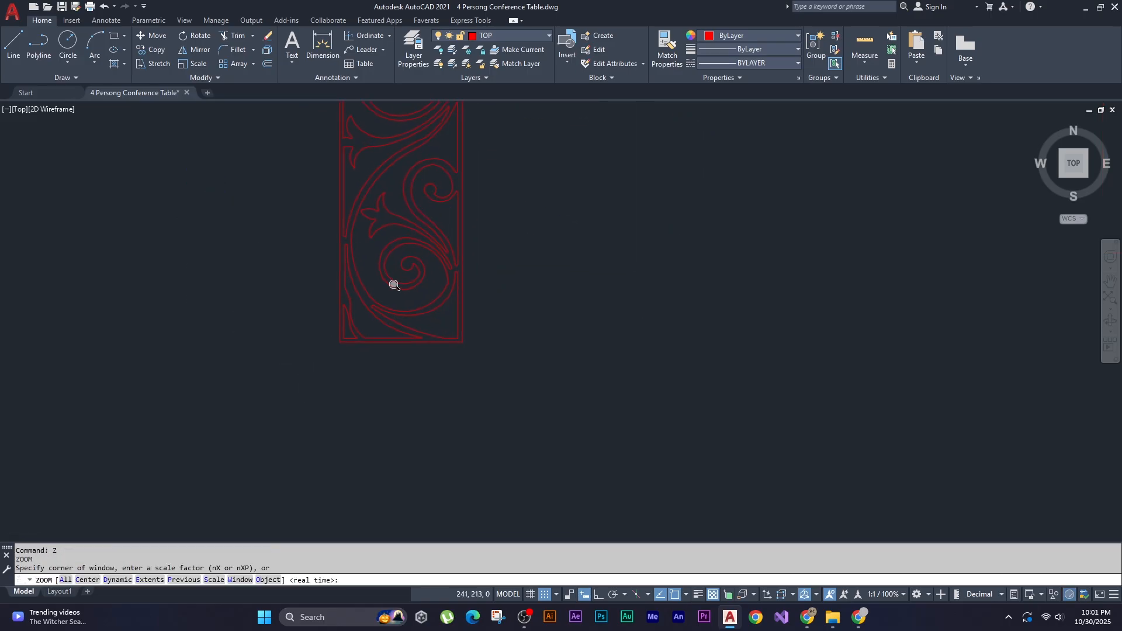
text(e)
key(Return)
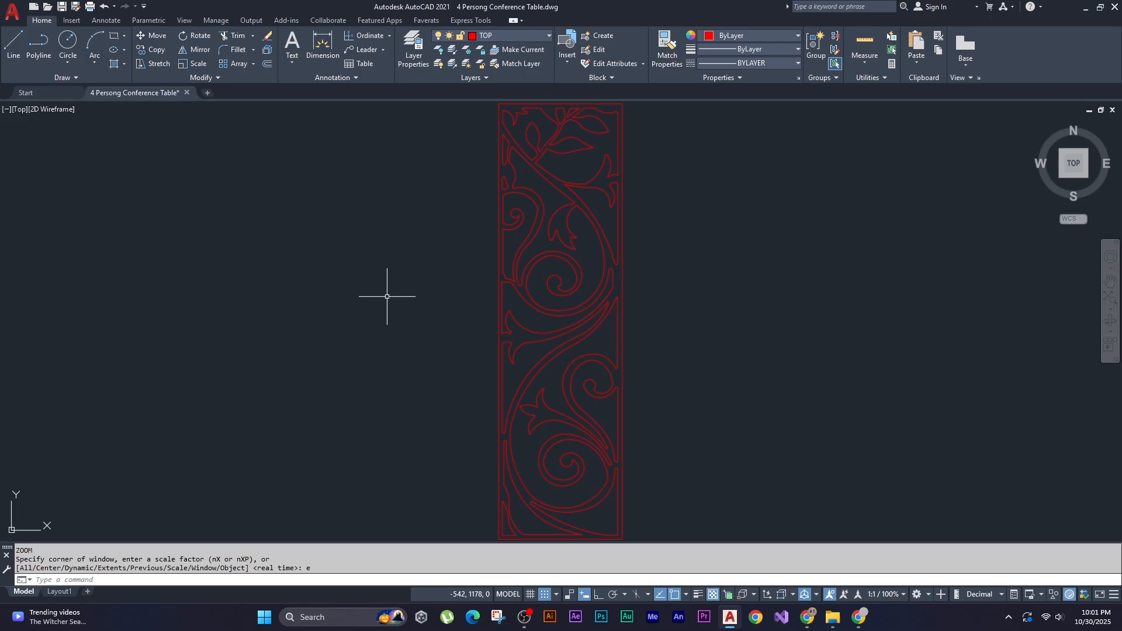
- Save the drawing to the Desktop as Metal_Motiv_CNC in AutoCAD 2004/LT2004 DXF format
key(ctrl+shift+s)
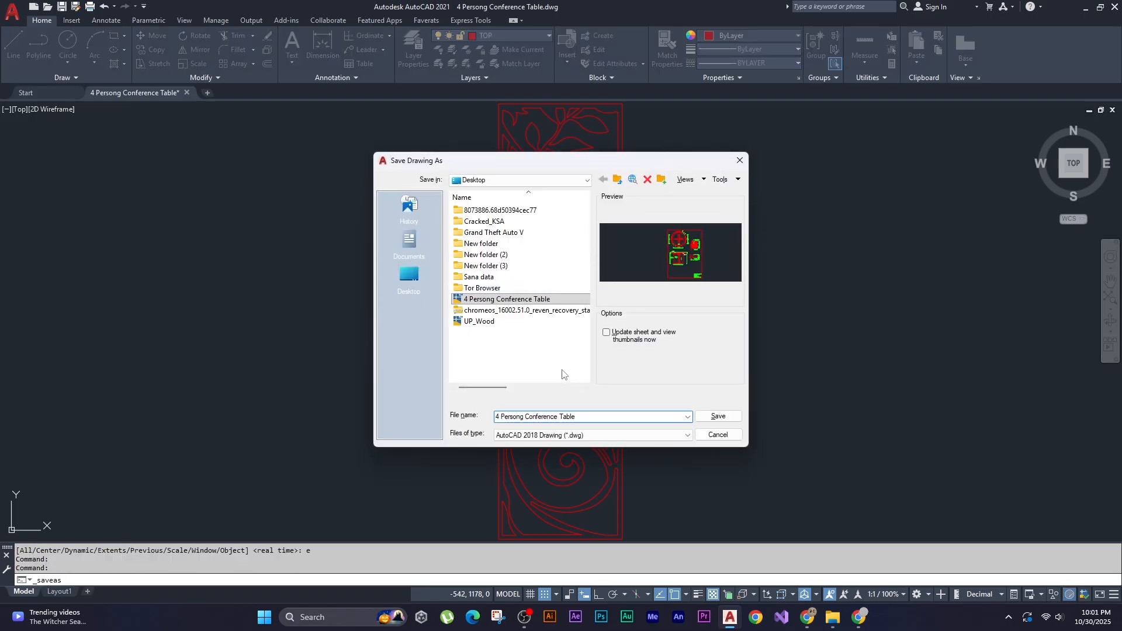
drag(604, 421, 405, 405)
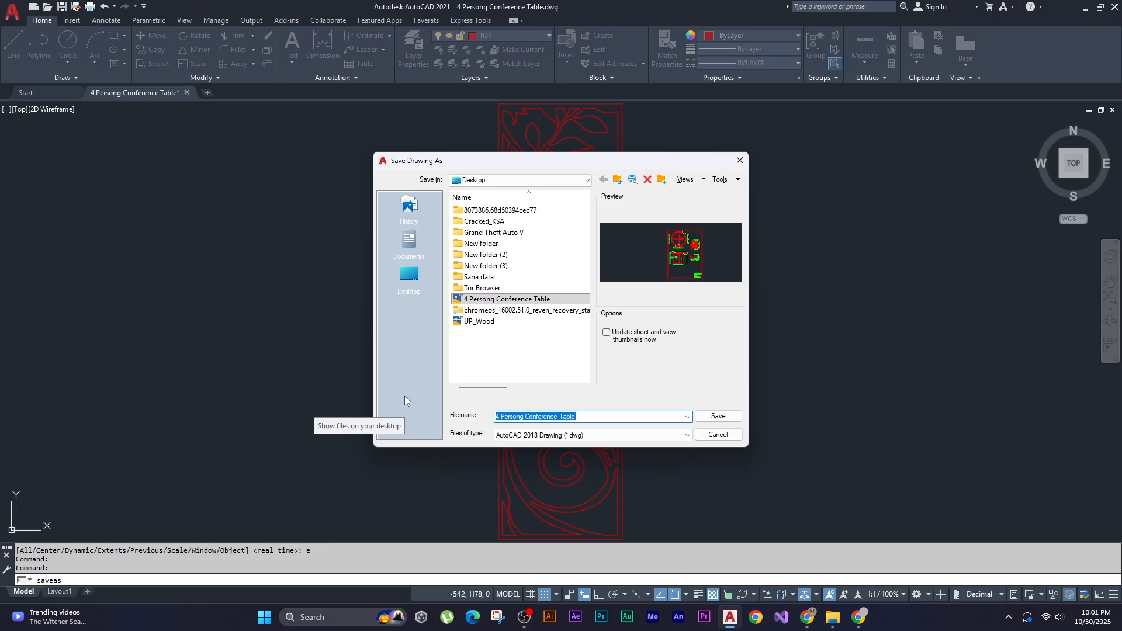
text(Metal_Mo)
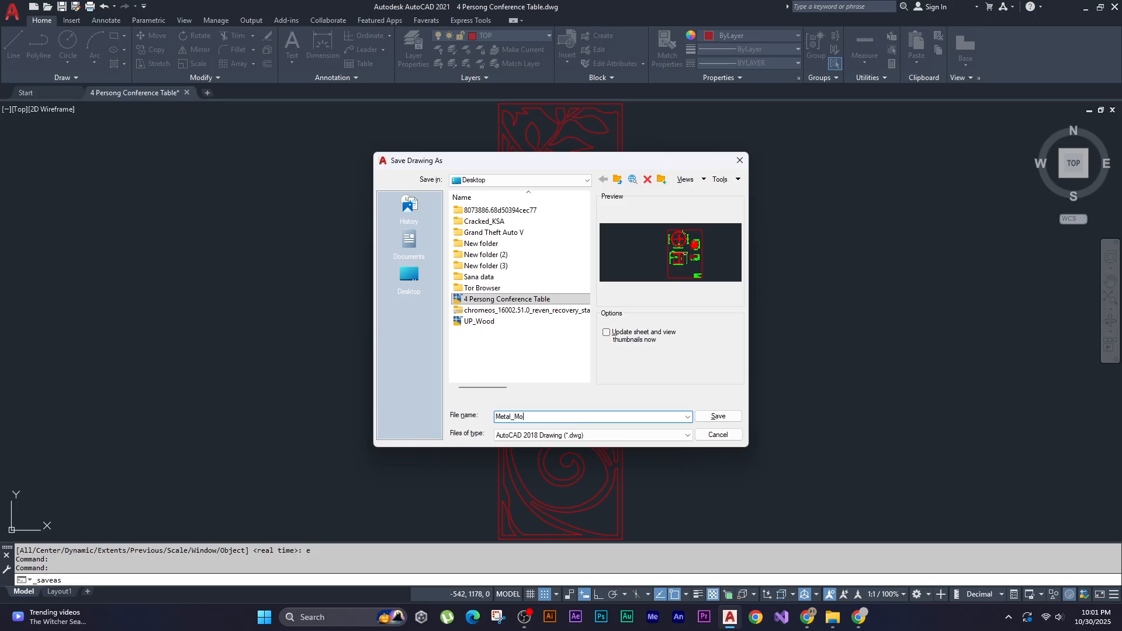
text(tiv_CNC)
click(575, 437)
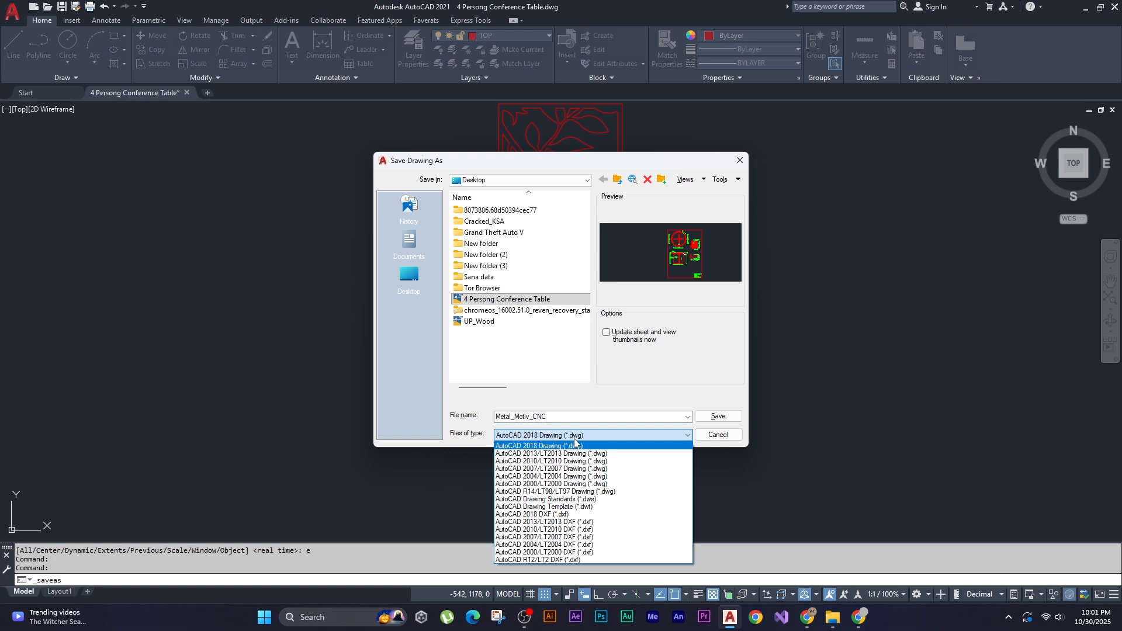
click(575, 439)
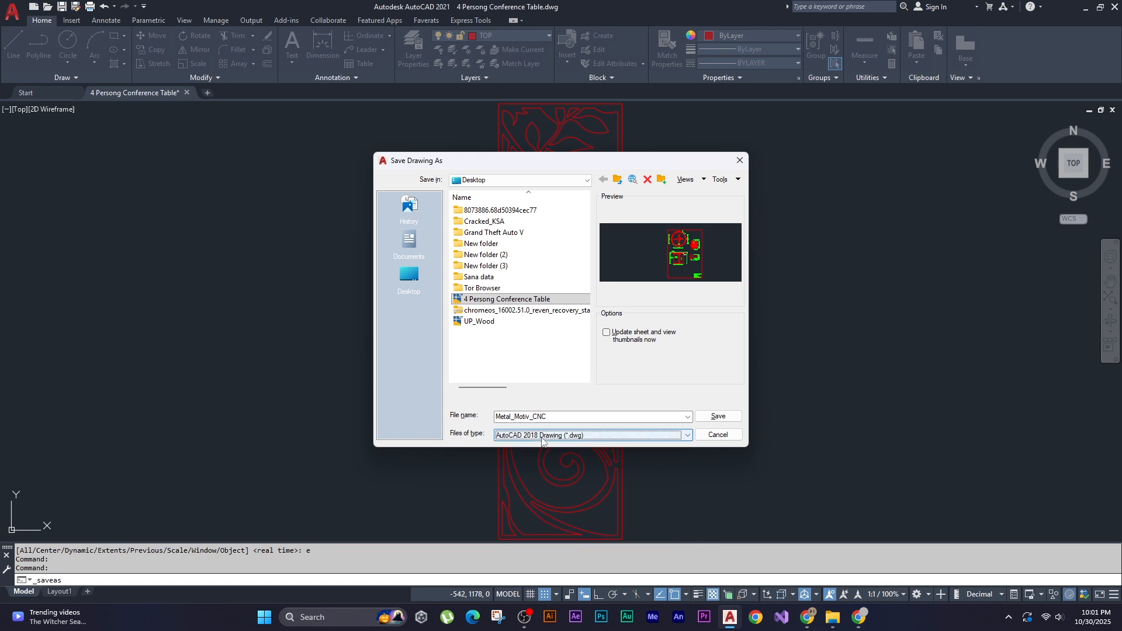
click(521, 436)
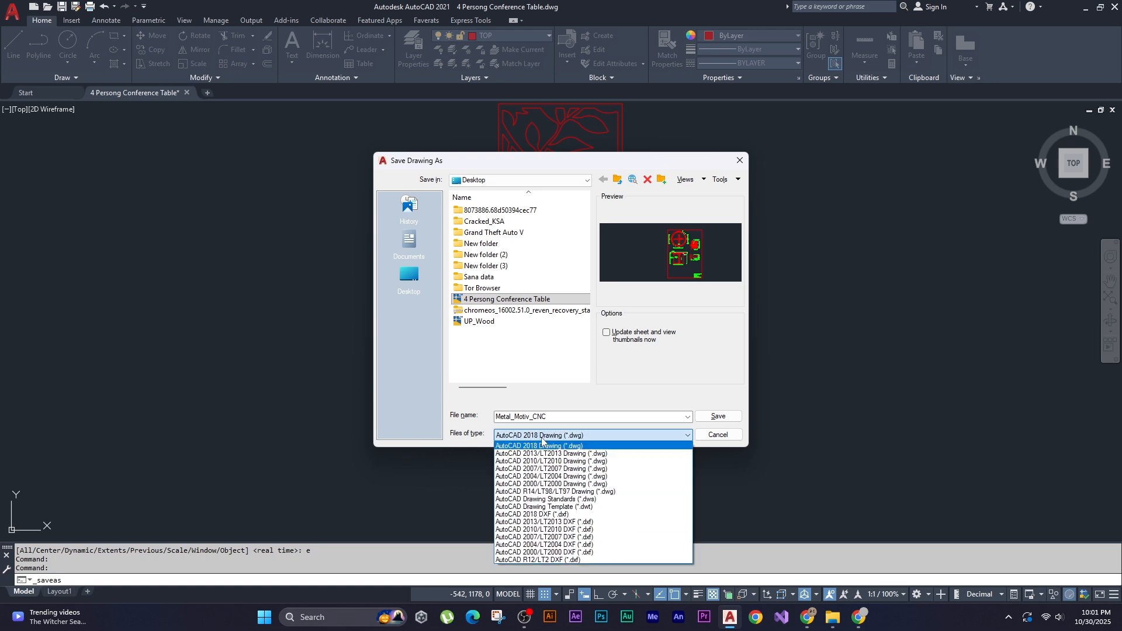
click(583, 544)
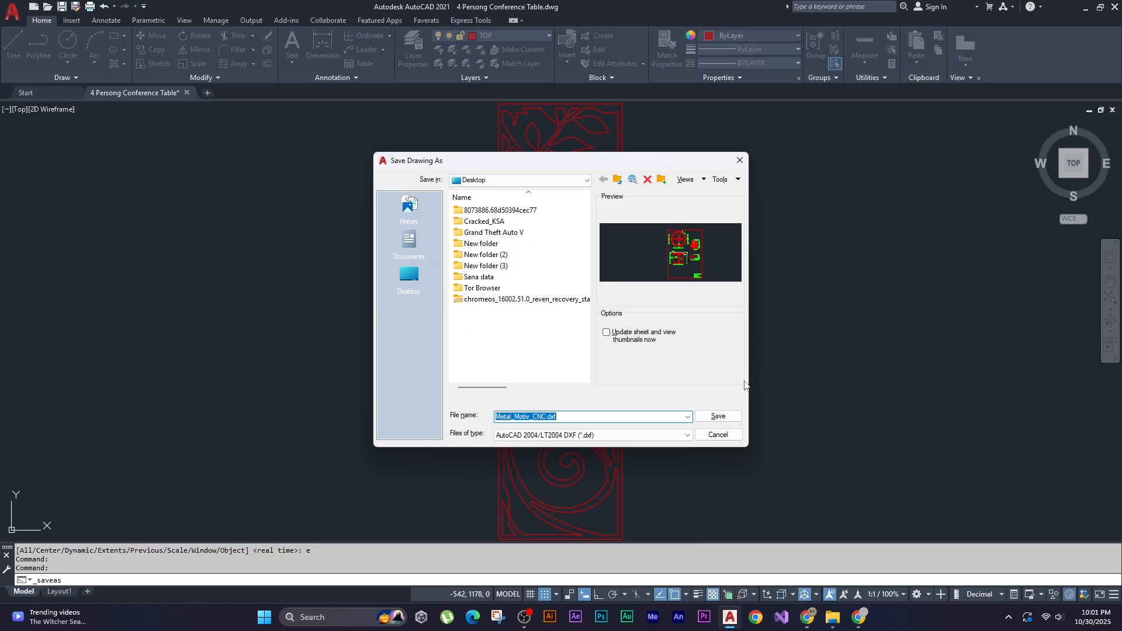
click(719, 416)
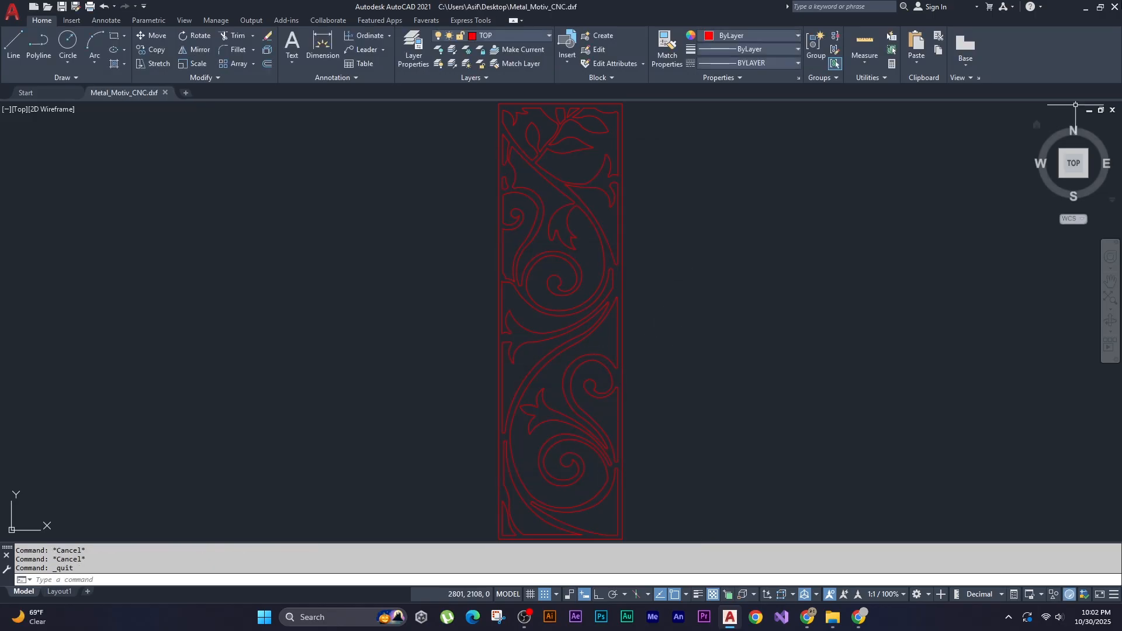
- Quit AutoCAD, declining to save in the 2018 Drawing format, and reopen the Metal_Motiv_CNC file from the desktop to inspect the panel
click(1113, 7)
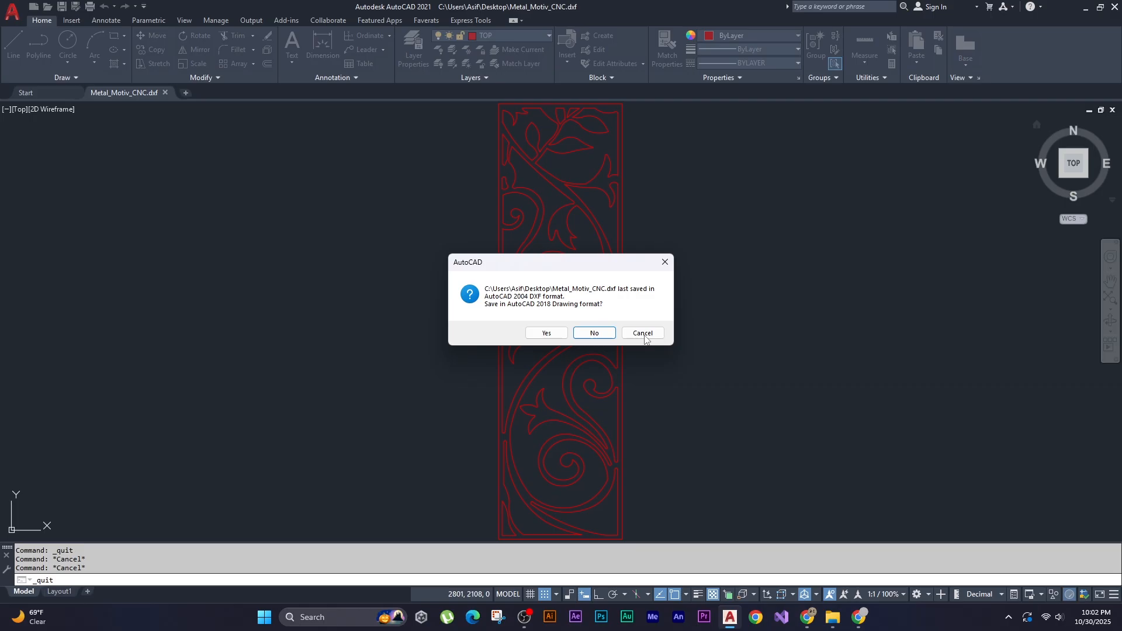
click(599, 333)
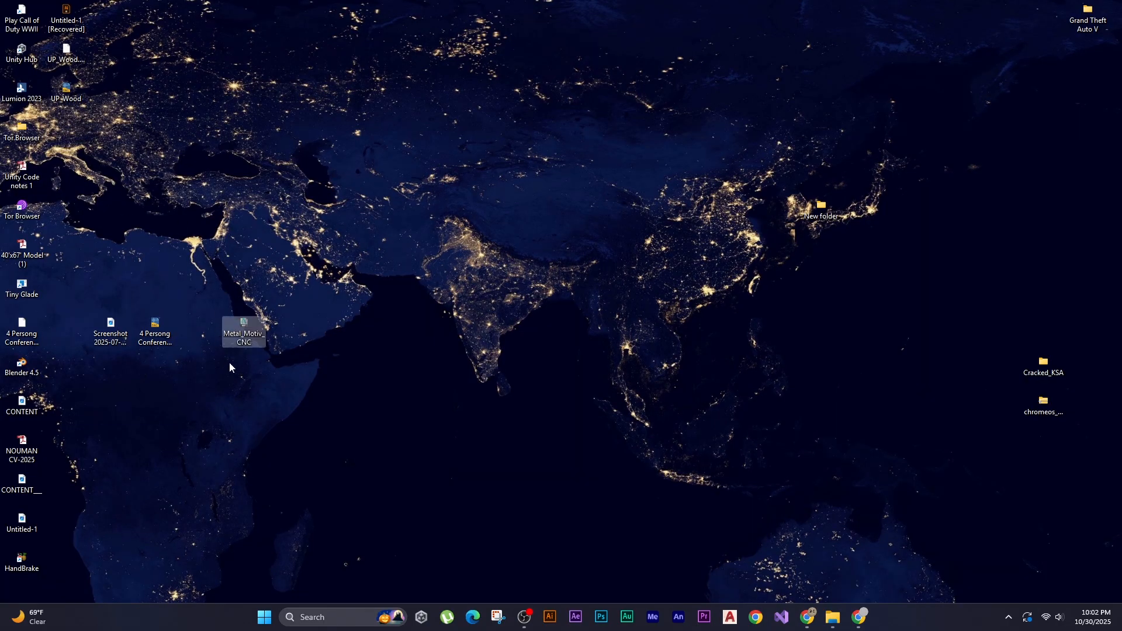
drag(207, 291, 311, 416)
key(Return)
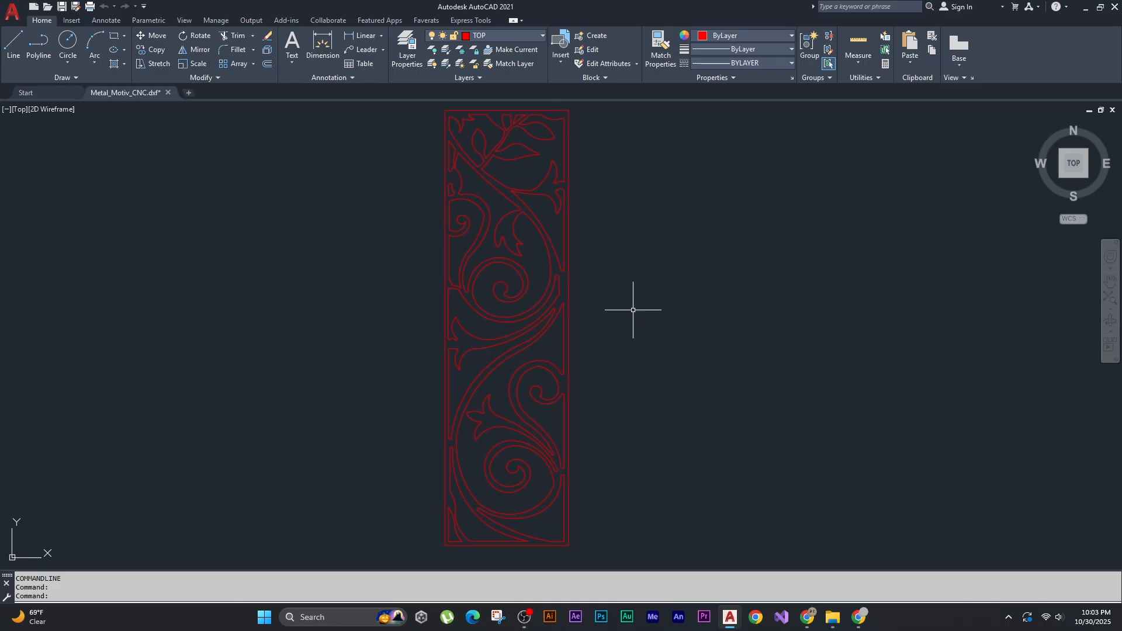
middle_drag(633, 310, 631, 326)
scroll(556, 333, up, 4)
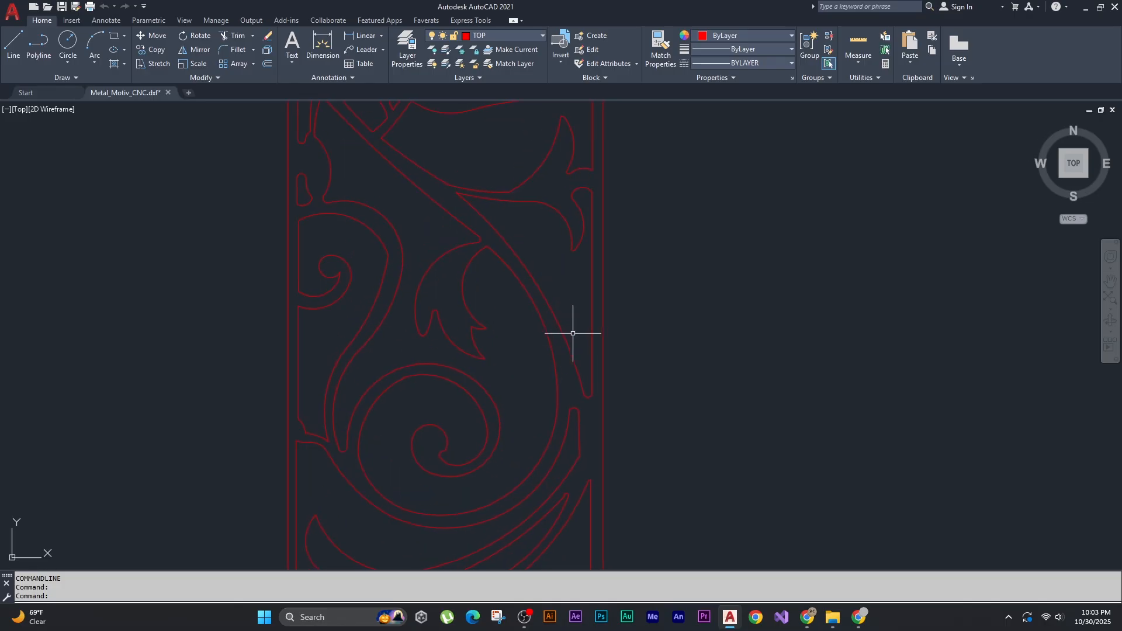